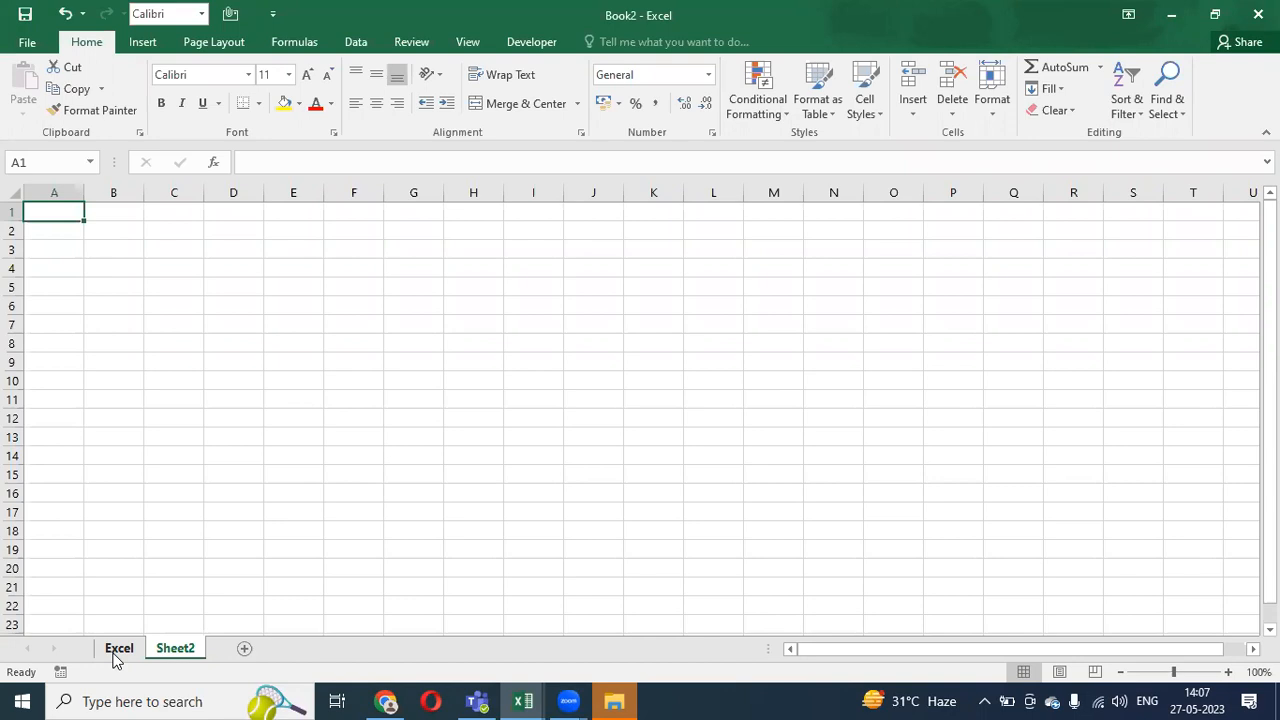
- Compare the WFM WORLD table with Sheet2, selecting row 2, column B, then C3 and B3
{"action": "left_click", "coordinate": [118, 652]}
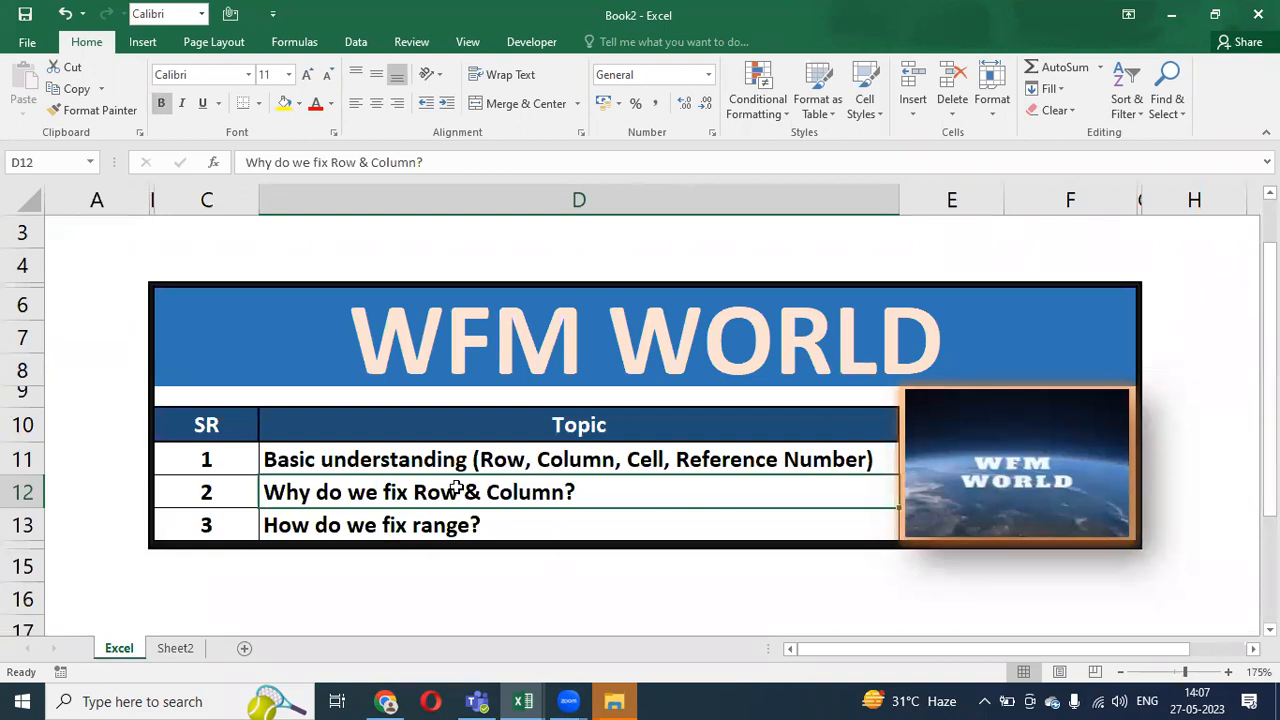
{"action": "left_click", "coordinate": [196, 649]}
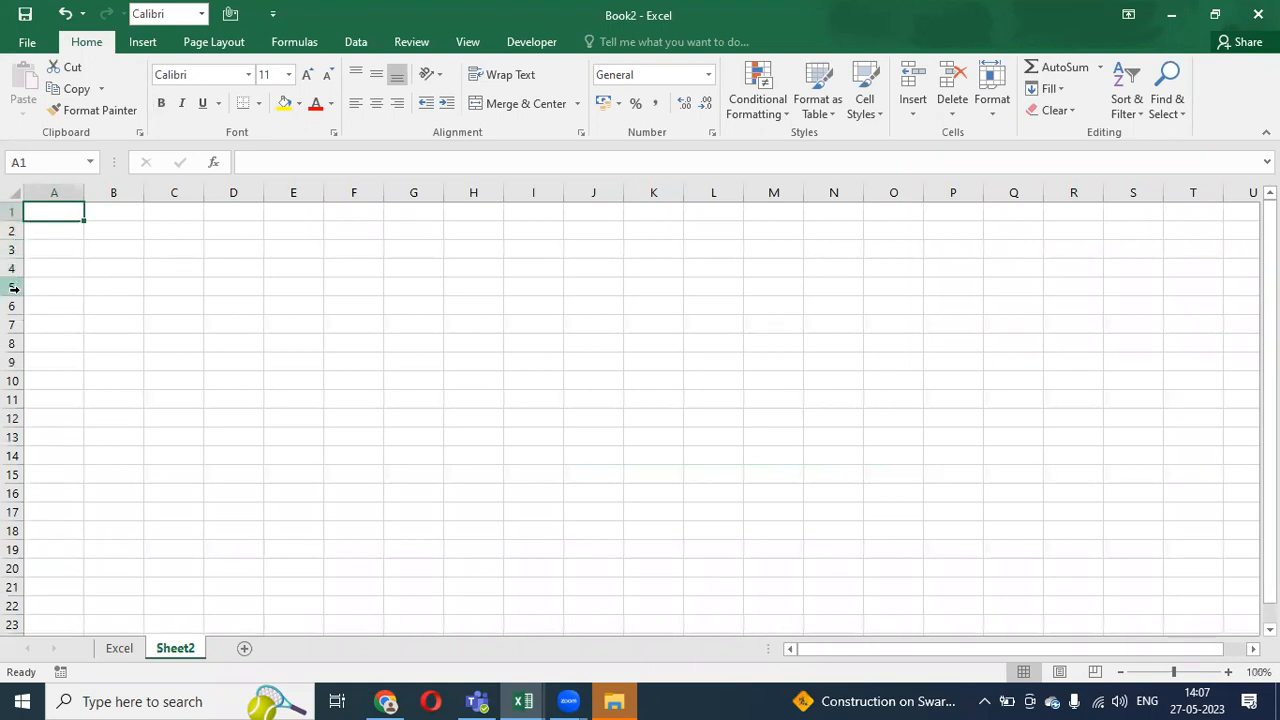
{"action": "left_click", "coordinate": [13, 230]}
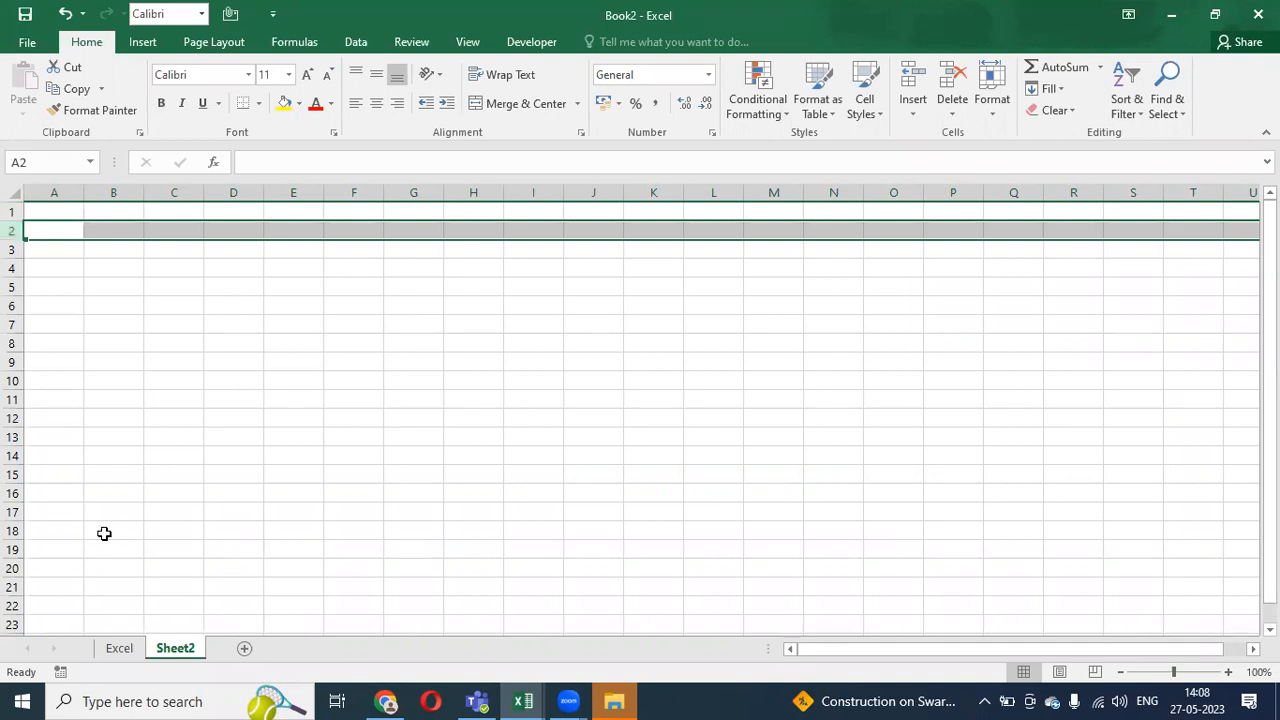
{"action": "left_click", "coordinate": [119, 649]}
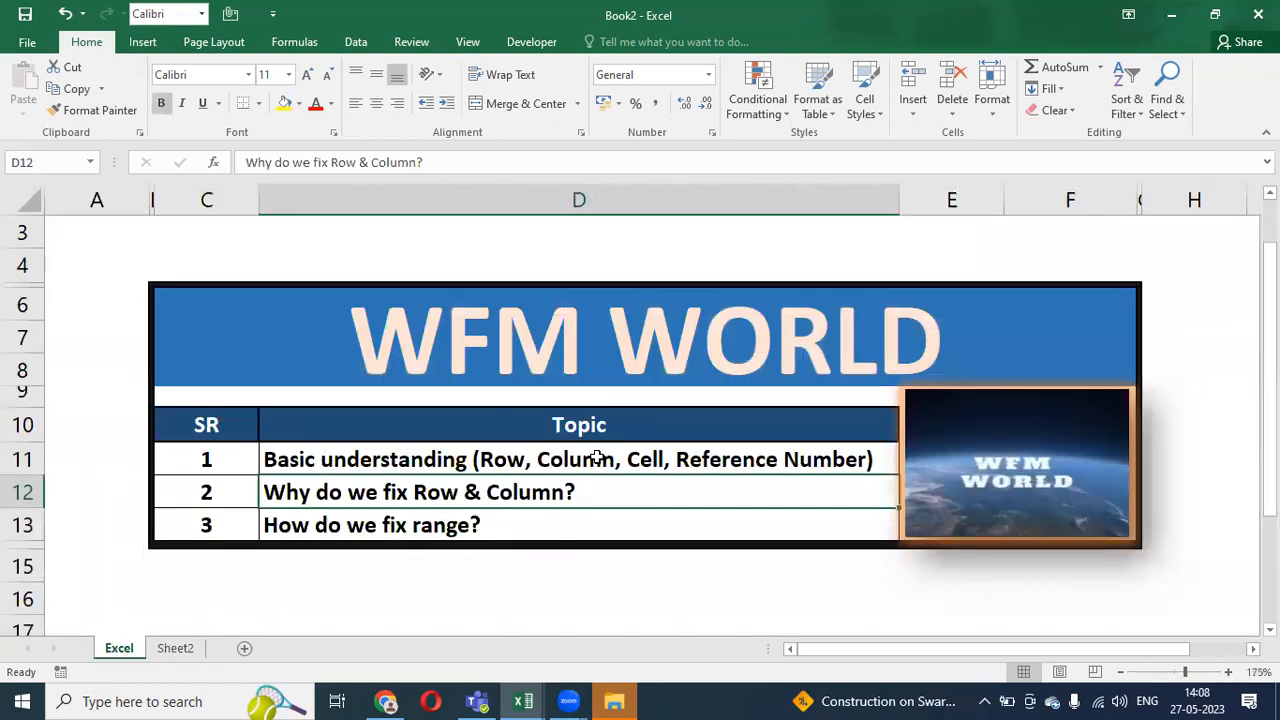
{"action": "left_click", "coordinate": [197, 649]}
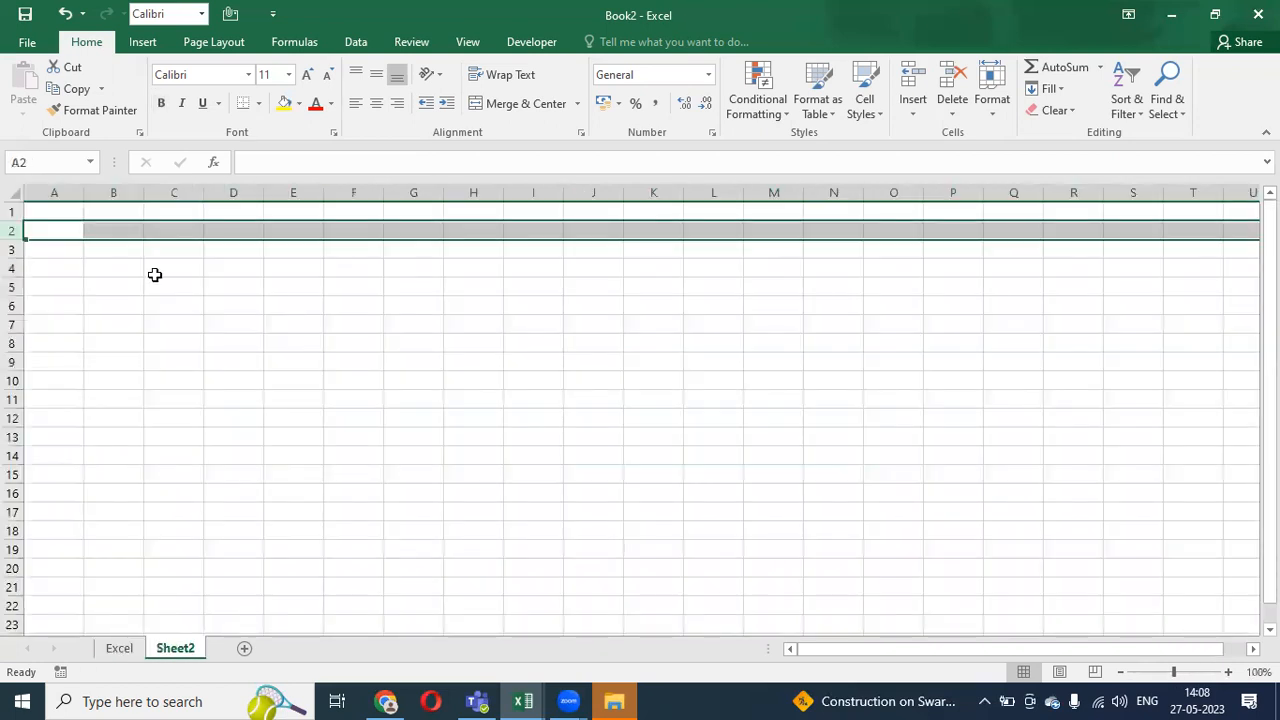
{"action": "left_click", "coordinate": [125, 191]}
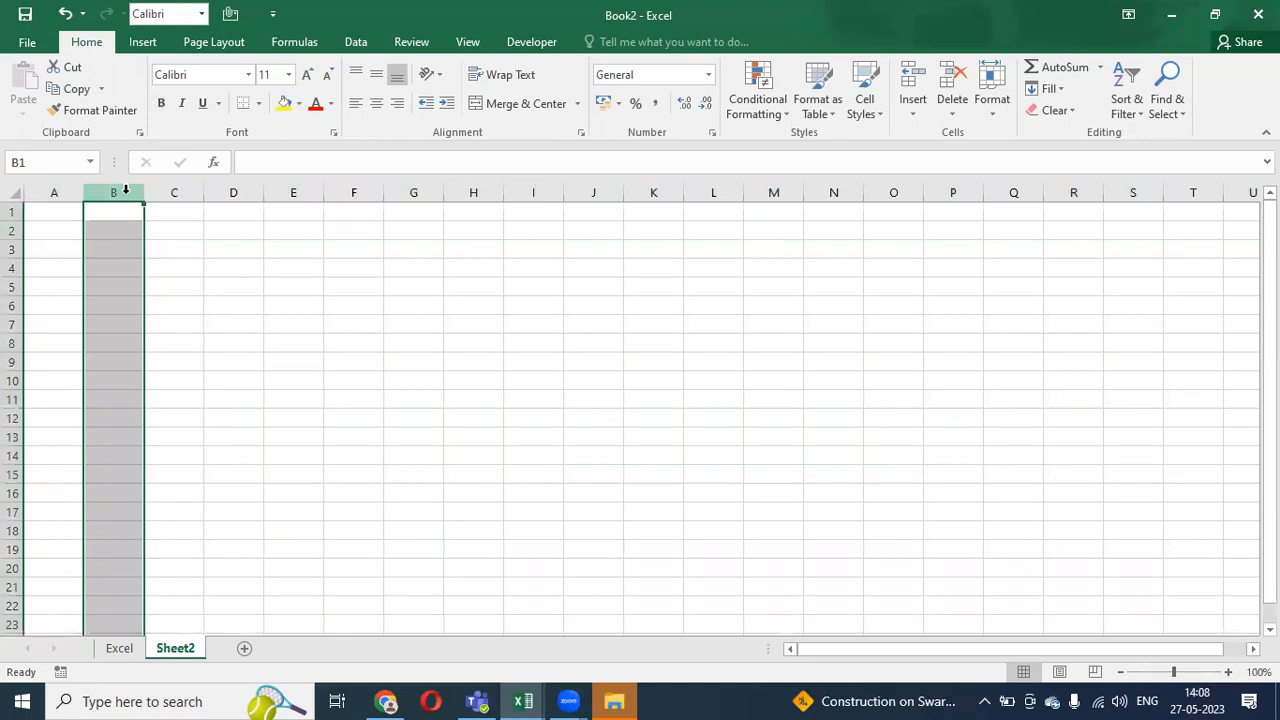
{"action": "left_click", "coordinate": [116, 650]}
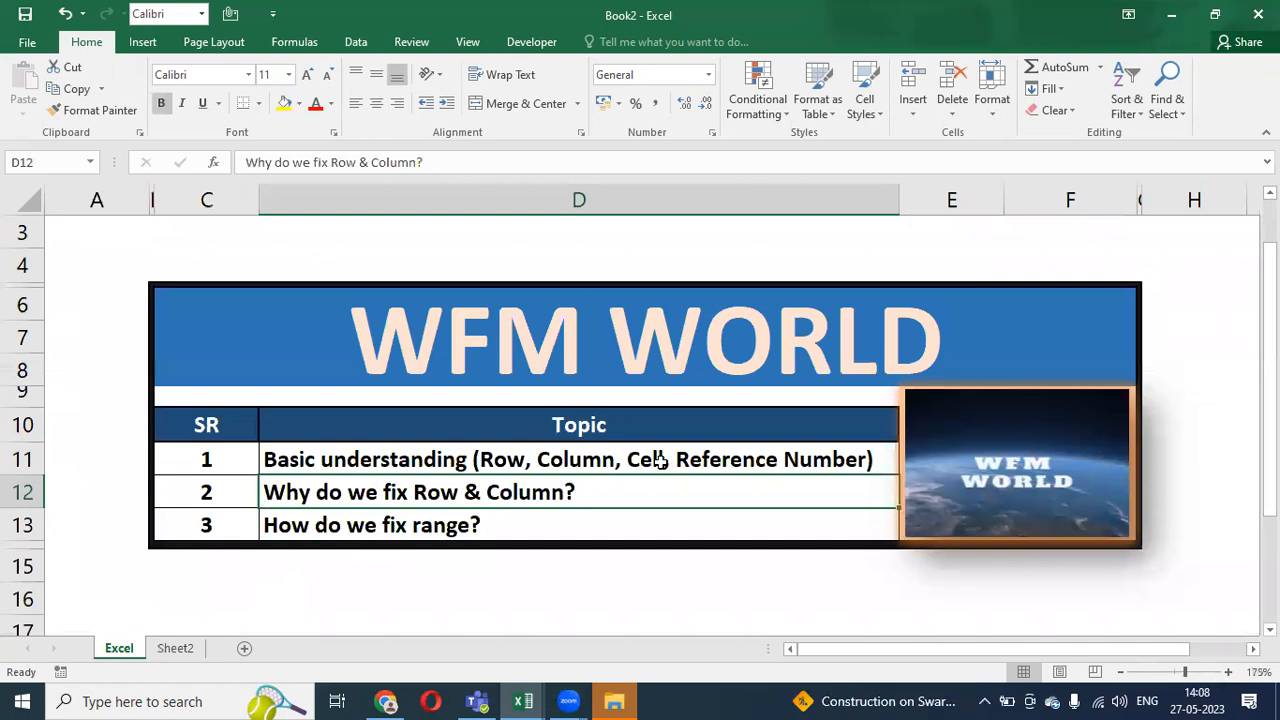
{"action": "left_click", "coordinate": [178, 652]}
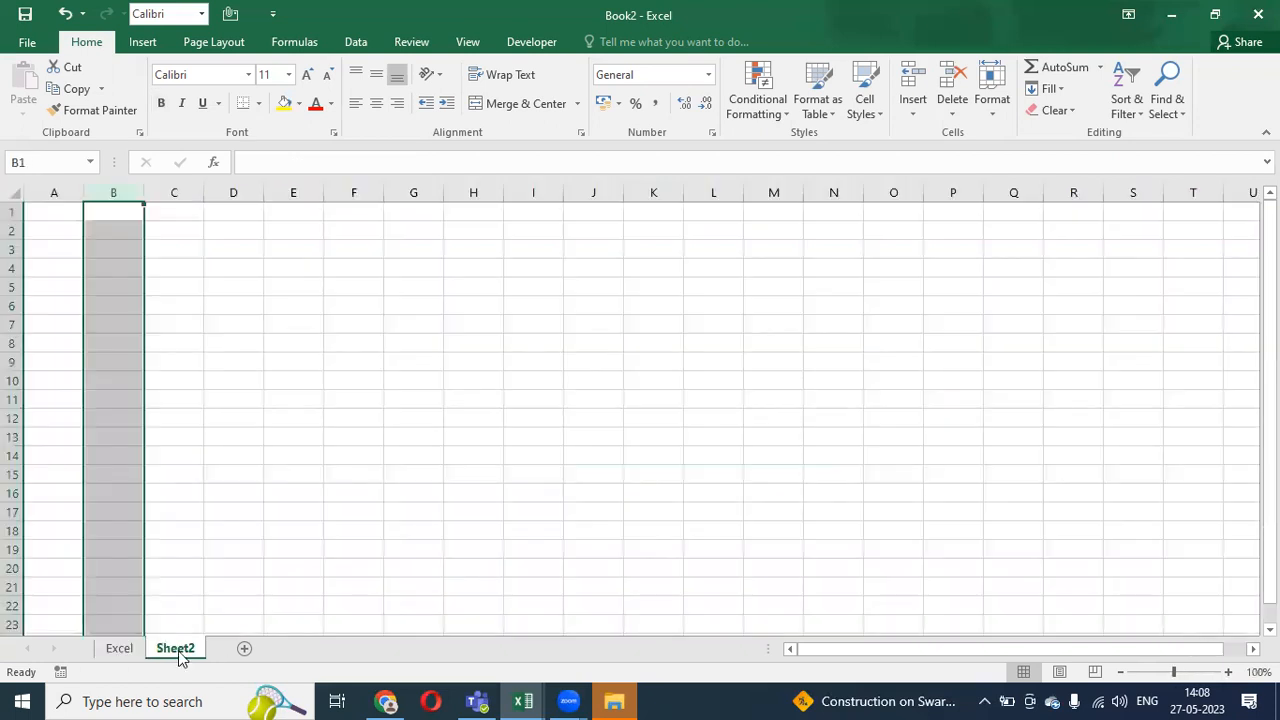
{"action": "left_click", "coordinate": [177, 246]}
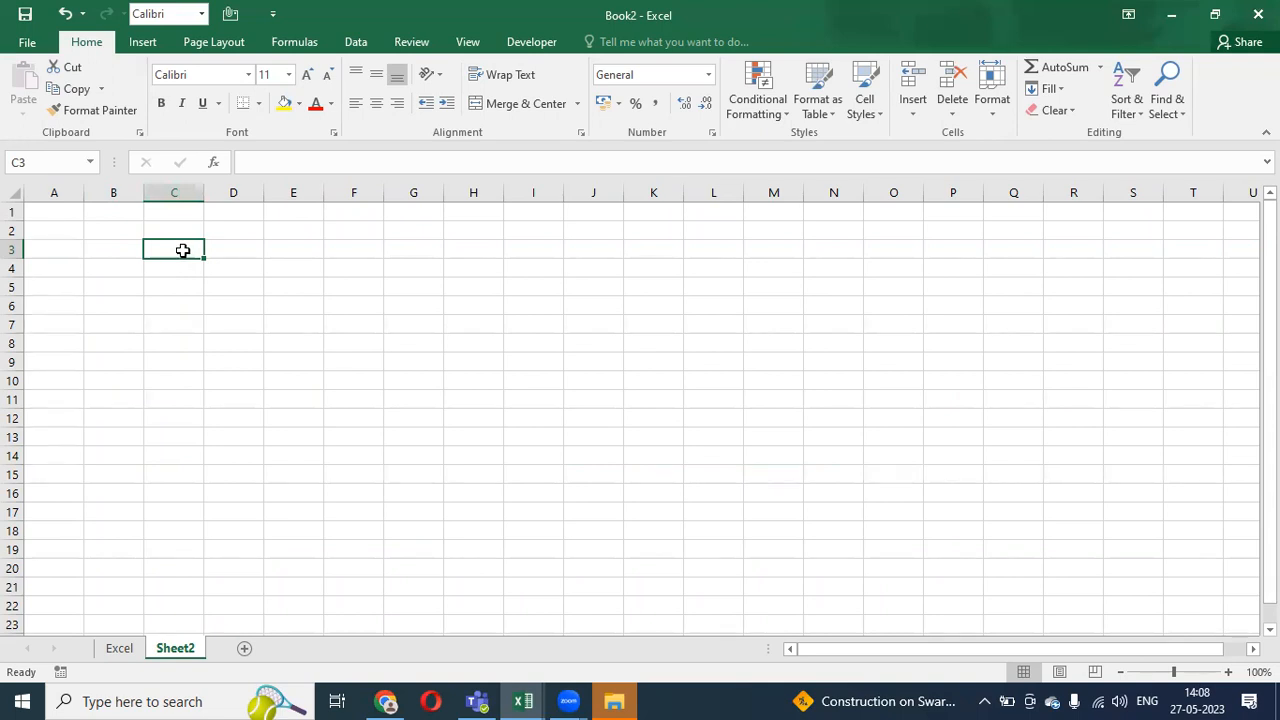
{"action": "left_click", "coordinate": [107, 248]}
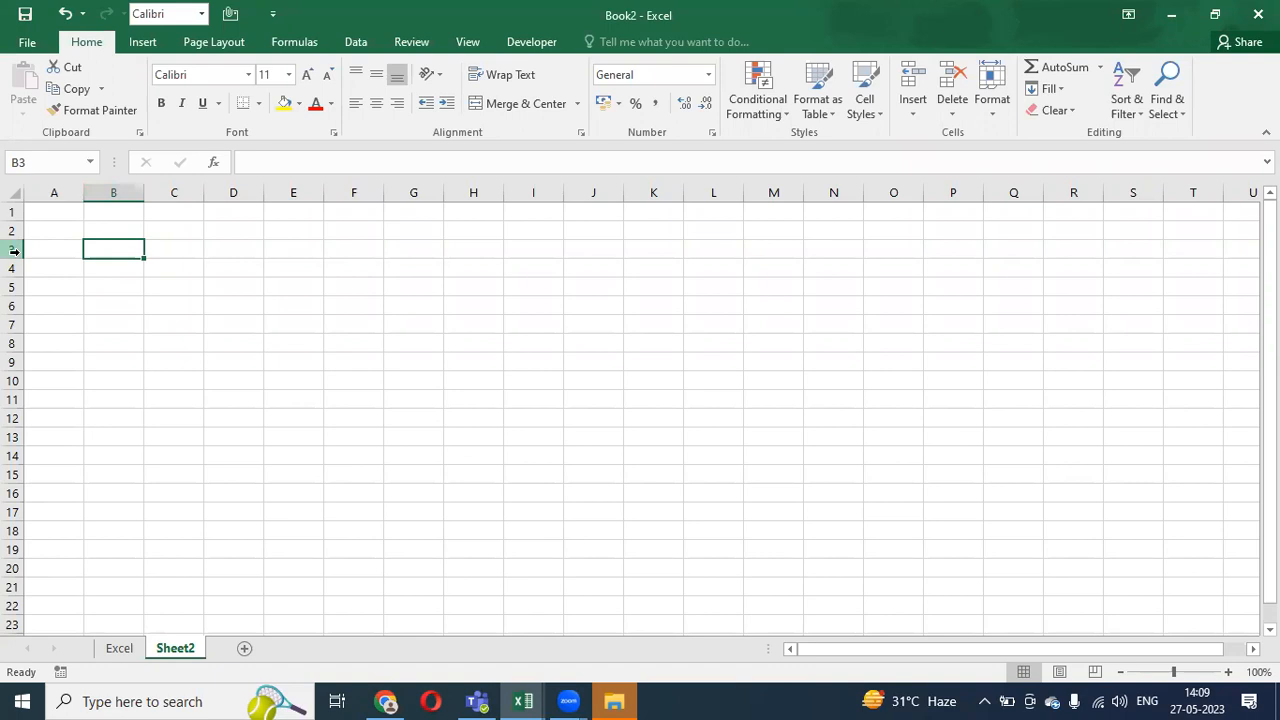
- Check the WFM WORLD table again and select C3:C10 on Sheet2
{"action": "left_click", "coordinate": [113, 652]}
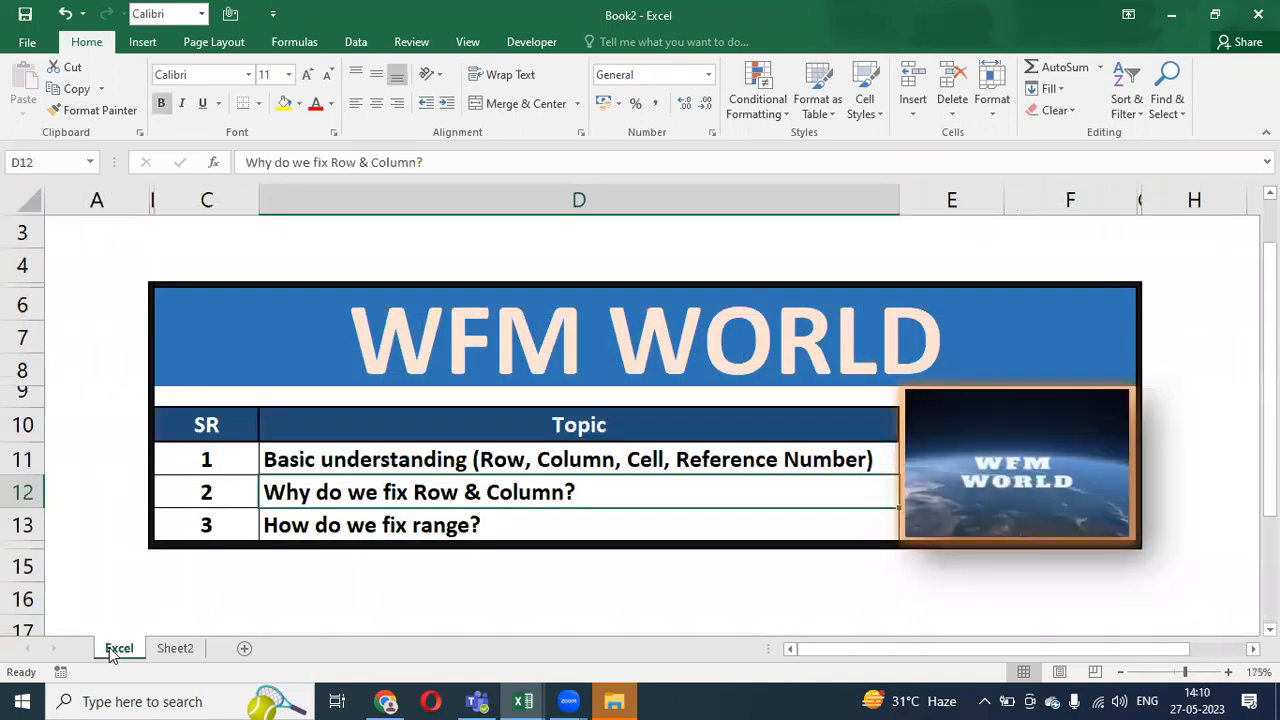
{"action": "left_click", "coordinate": [170, 650]}
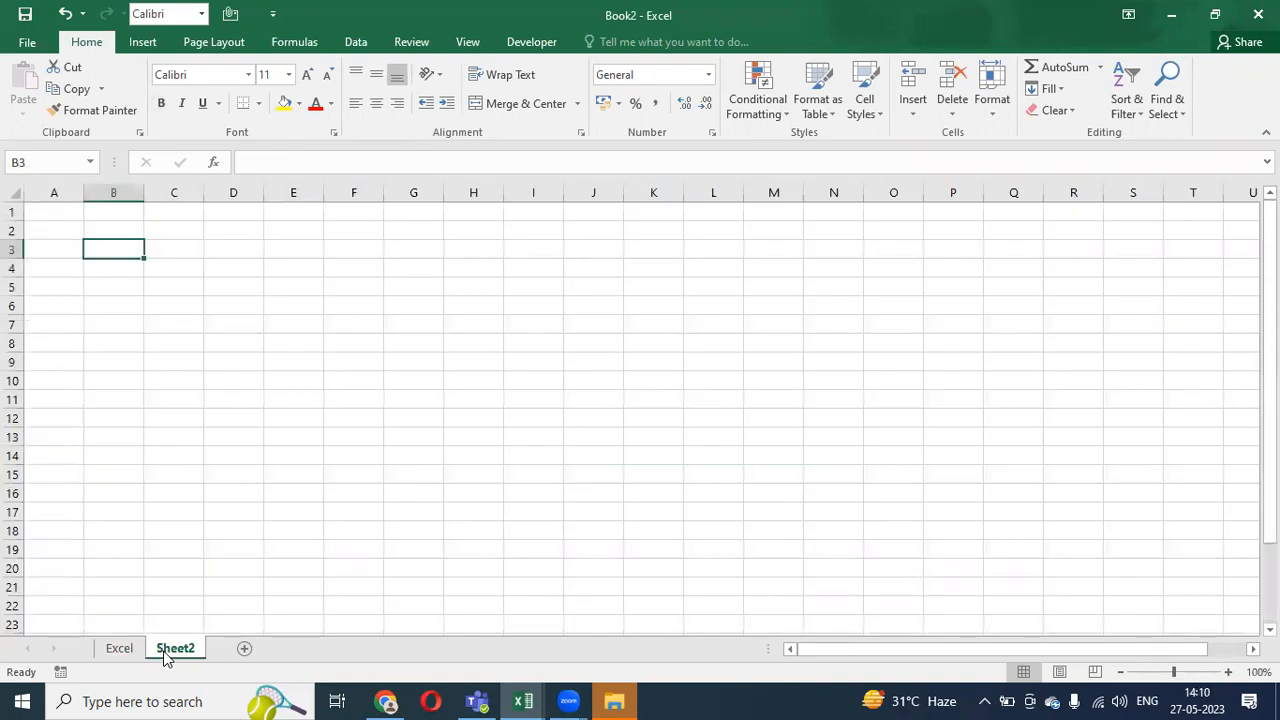
{"action": "left_click", "coordinate": [168, 262]}
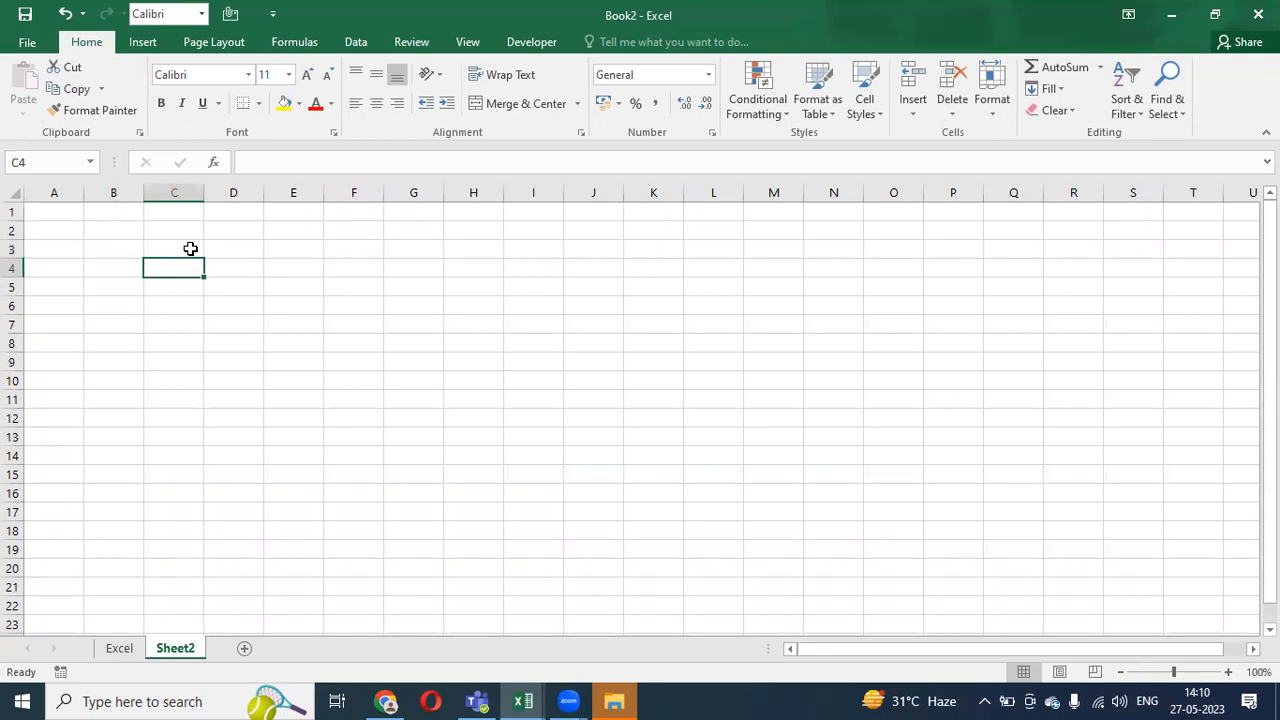
{"action": "left_click_drag", "start_coordinate": [183, 246], "coordinate": [174, 390]}
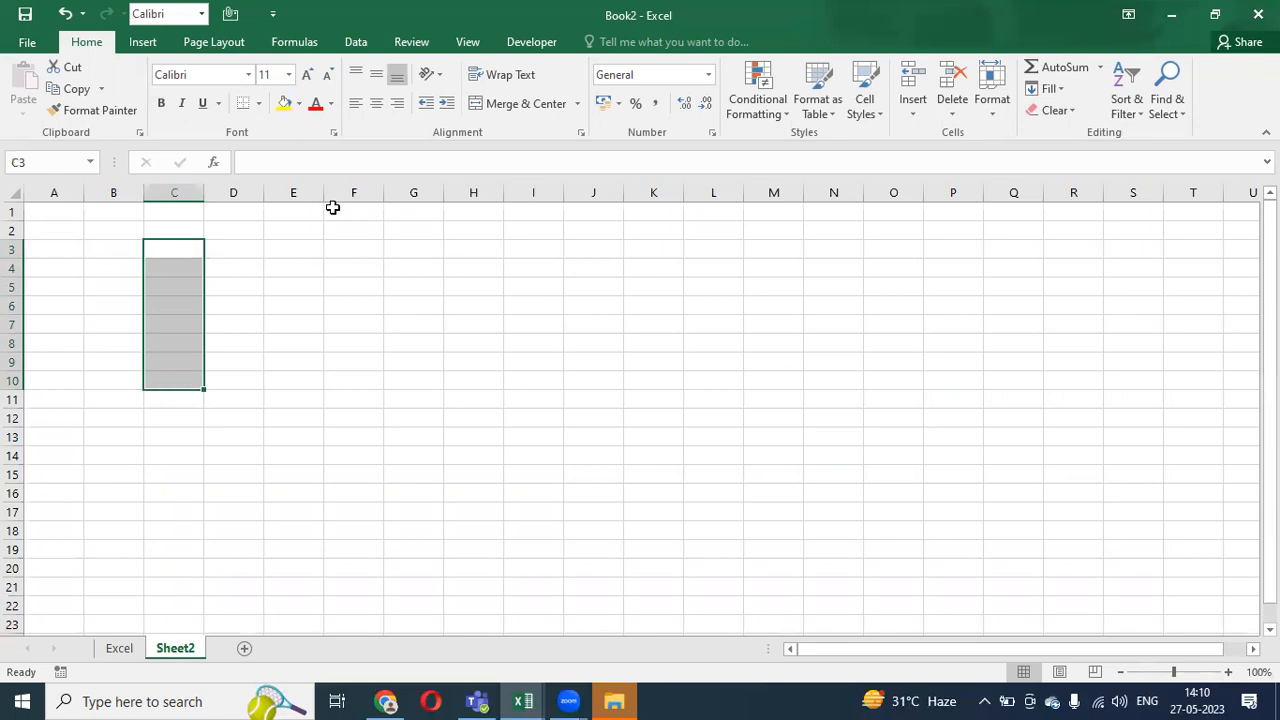
{"action": "left_click", "coordinate": [445, 87]}
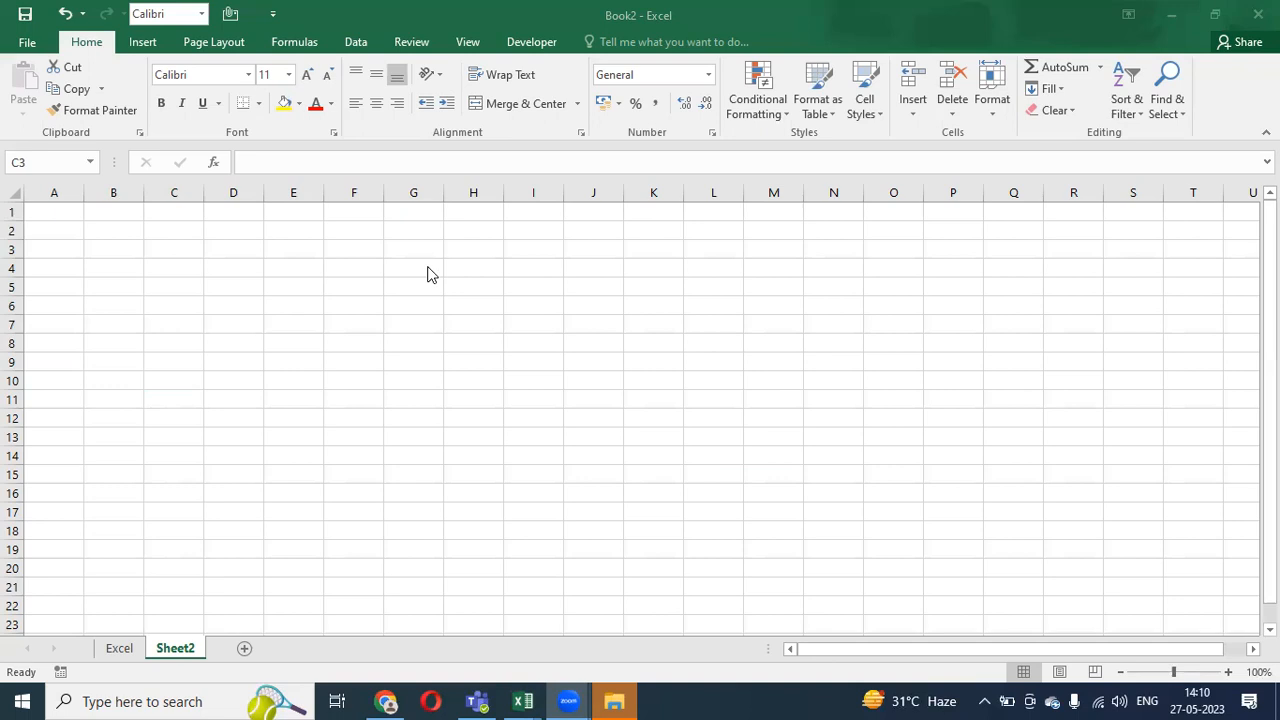
{"action": "left_click", "coordinate": [194, 282]}
{"action": "key", "text": "BackSpace"}
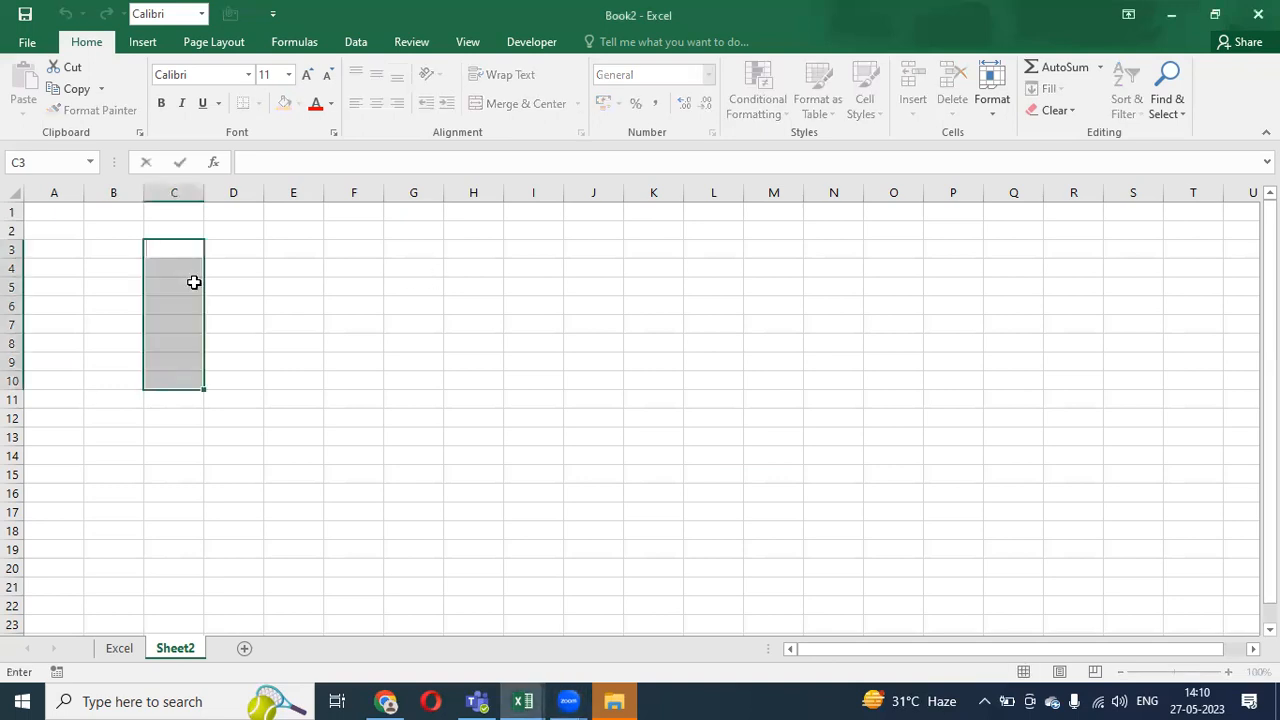
- Enter 'dfasdf' in D4, 23242 in D5 and 2342 in D6, comparing D5 and D6
{"action": "left_click", "coordinate": [249, 262]}
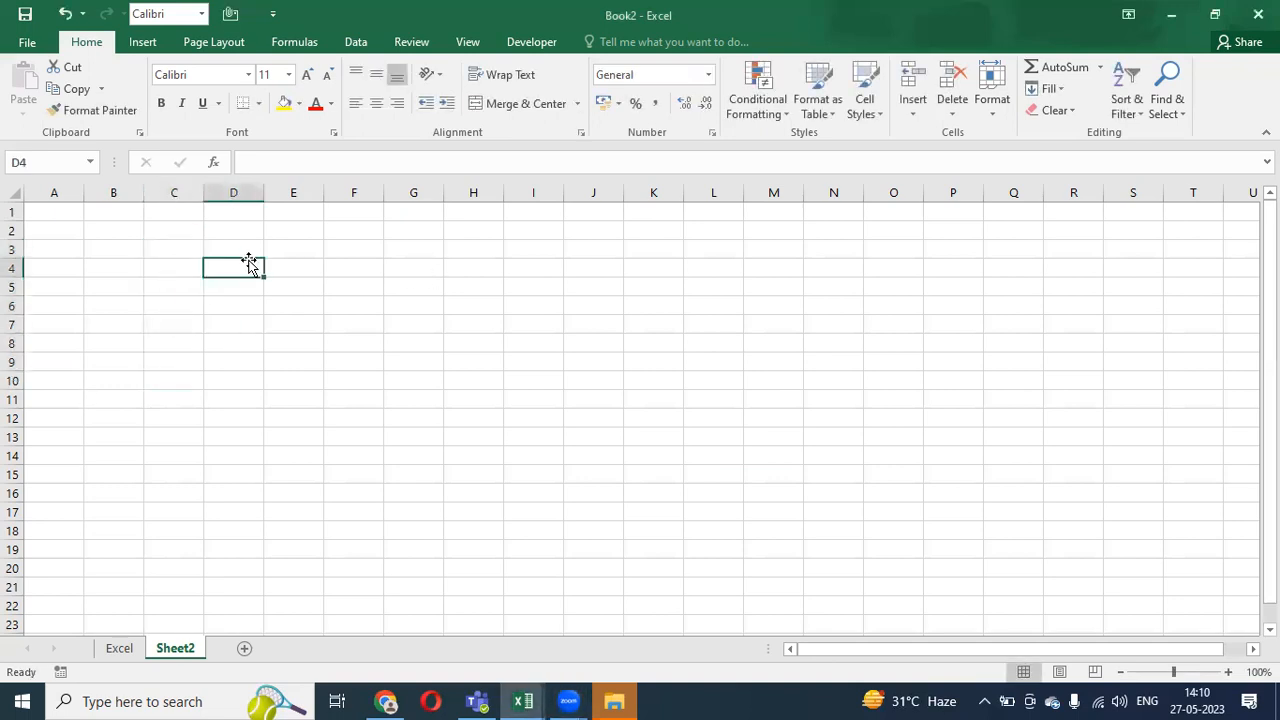
{"action": "type", "text": "dfasdf"}
{"action": "key", "text": "Return"}
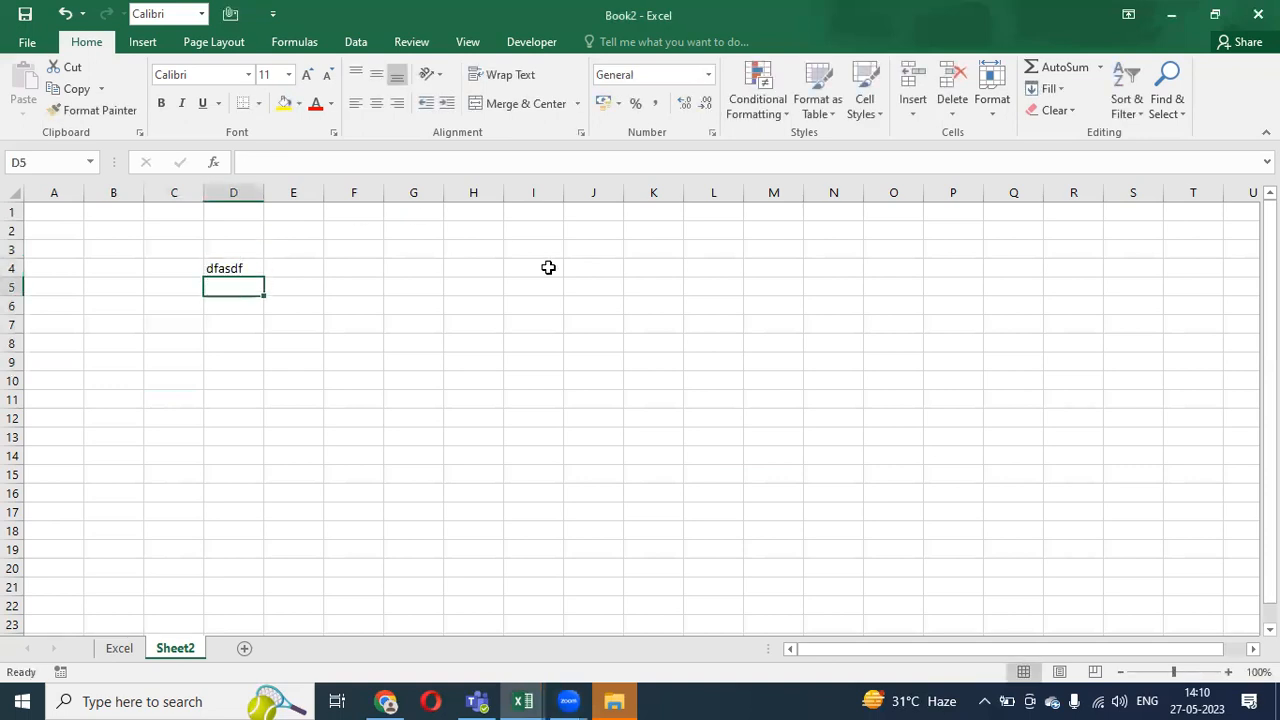
{"action": "type", "text": "23242"}
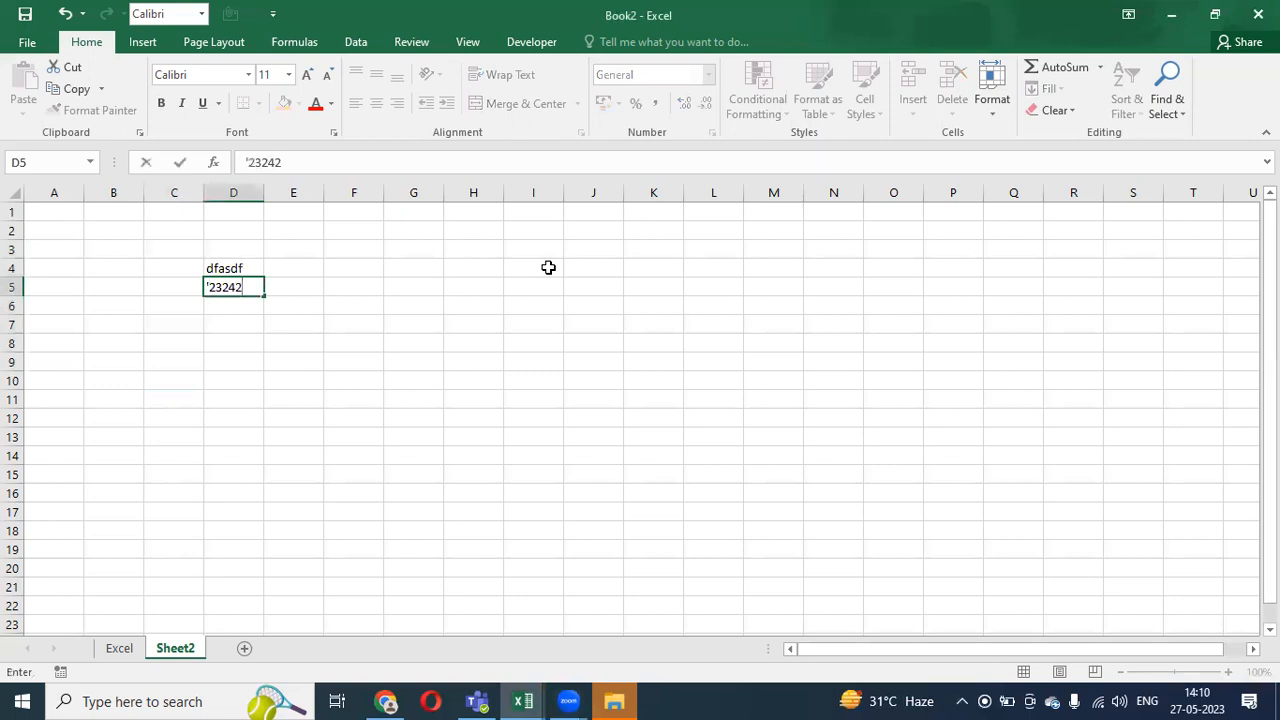
{"action": "key", "text": "Return"}
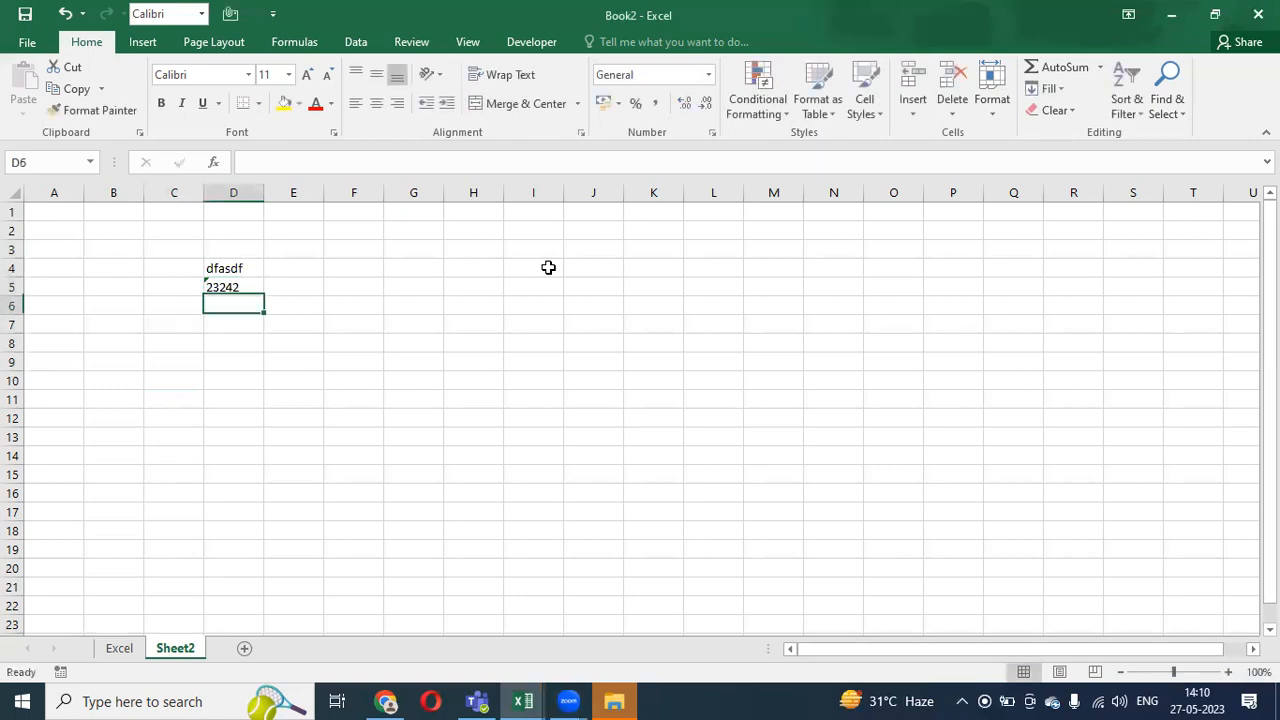
{"action": "key", "text": "Up"}
{"action": "key", "text": "Down"}
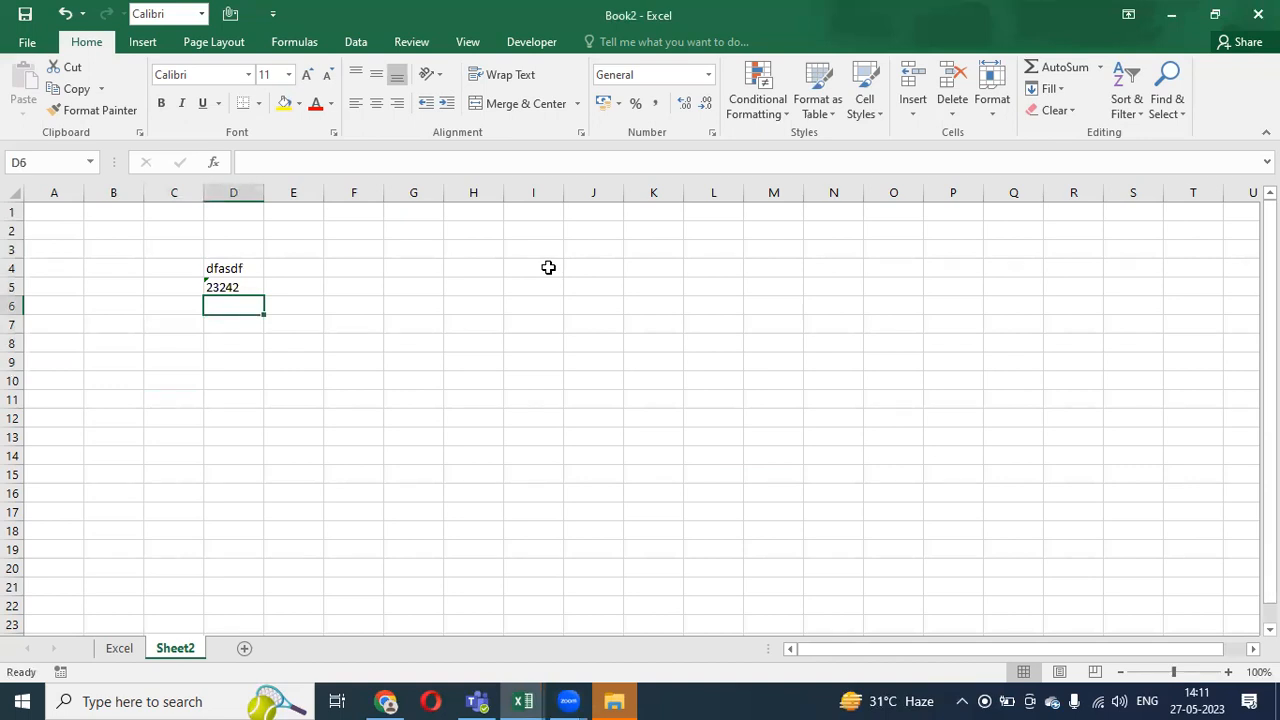
{"action": "type", "text": "2342"}
{"action": "key", "text": "Return"}
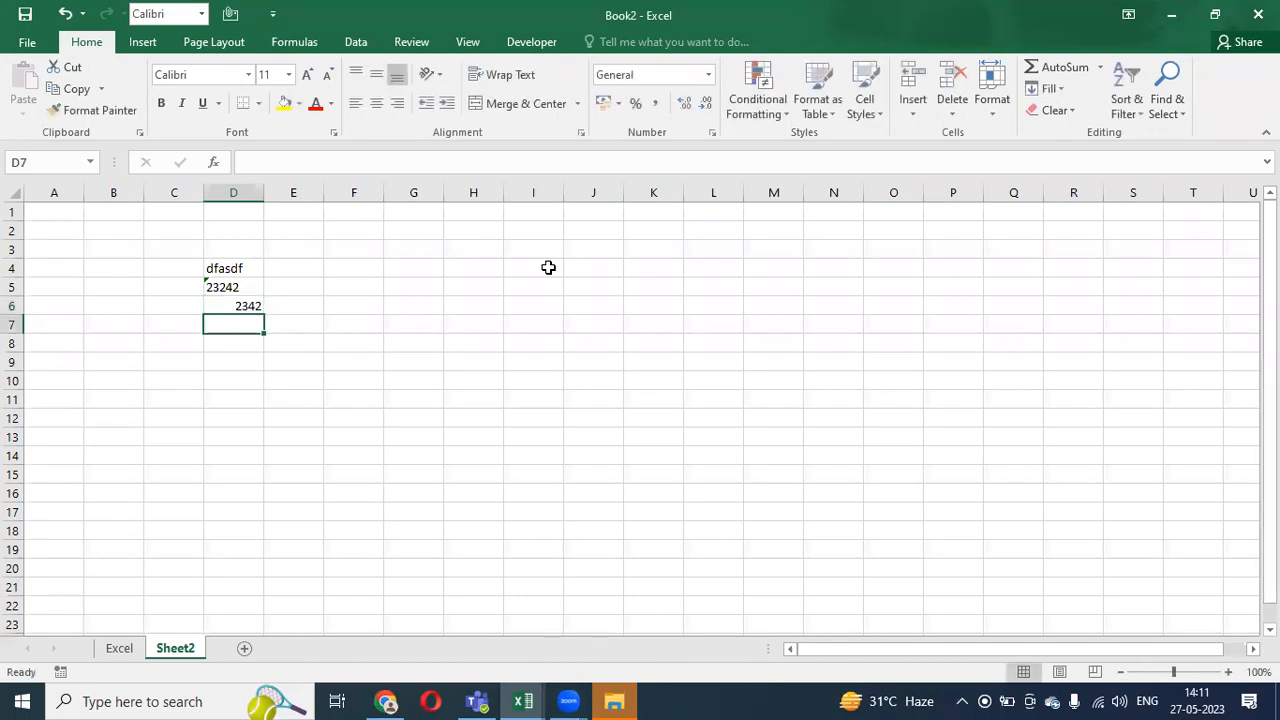
{"action": "key", "text": "Up"}
{"action": "key", "text": "Up"}
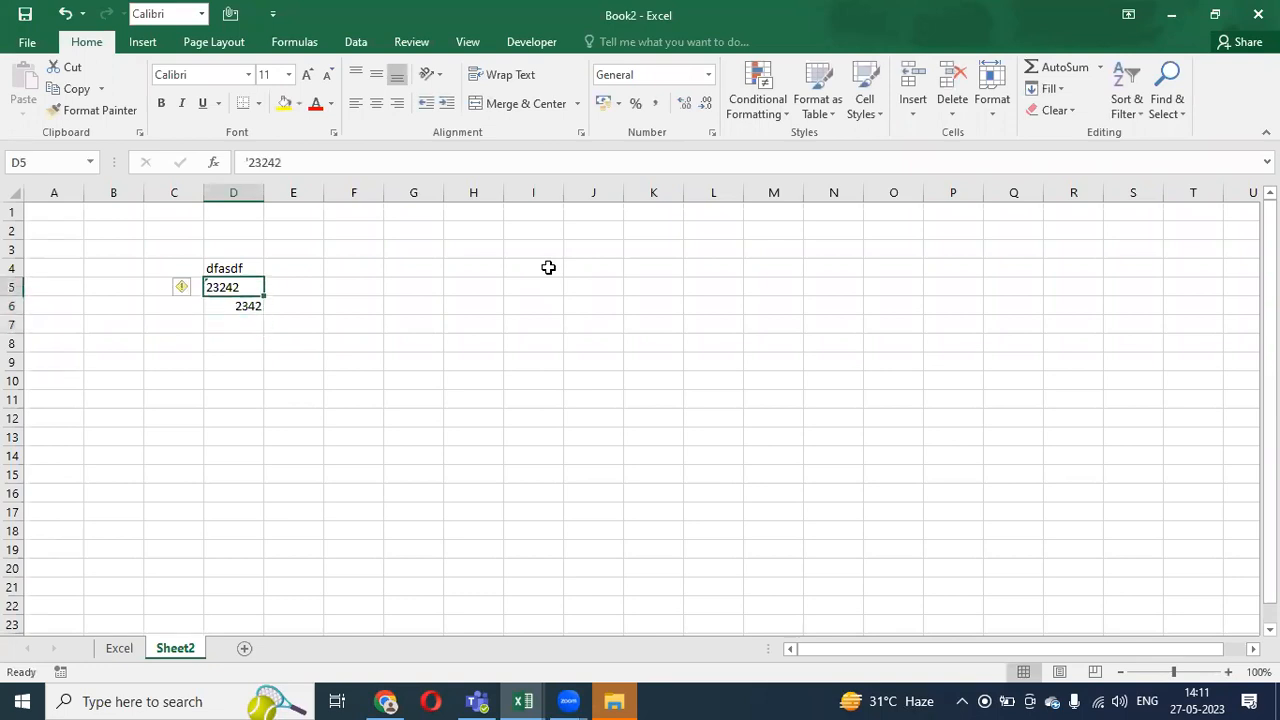
{"action": "key", "text": "Down"}
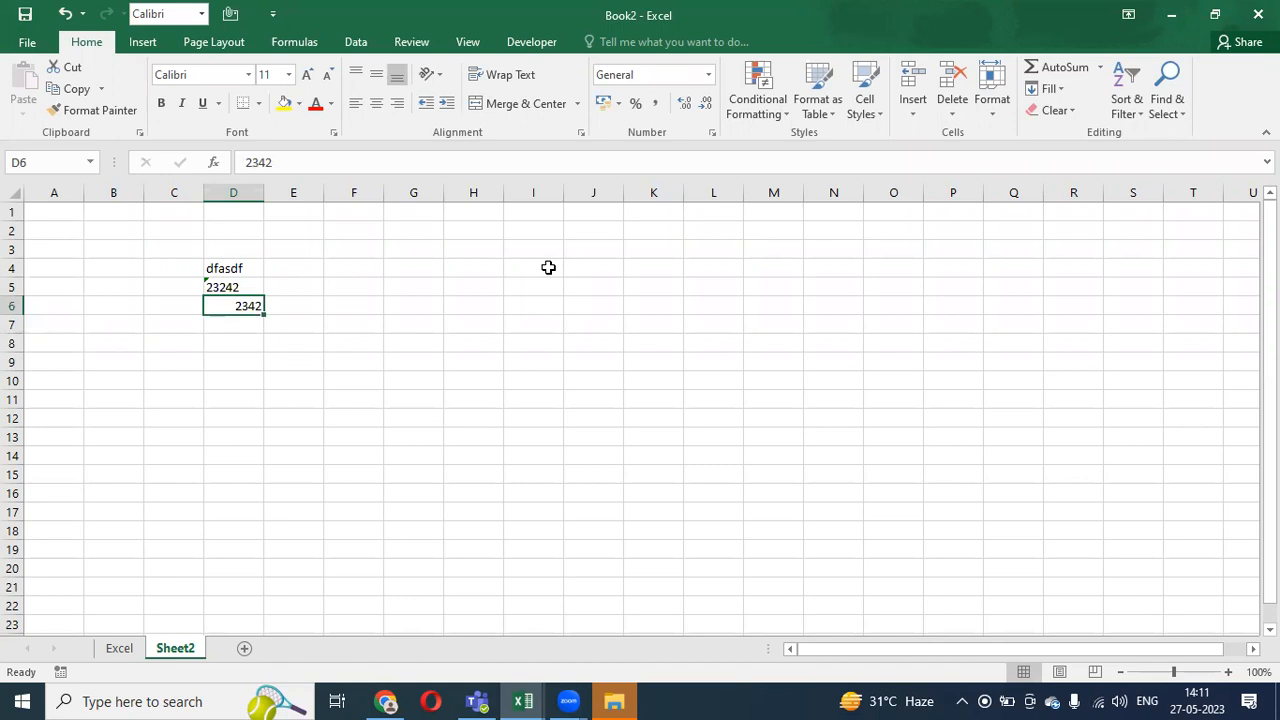
{"action": "left_click", "coordinate": [308, 267]}
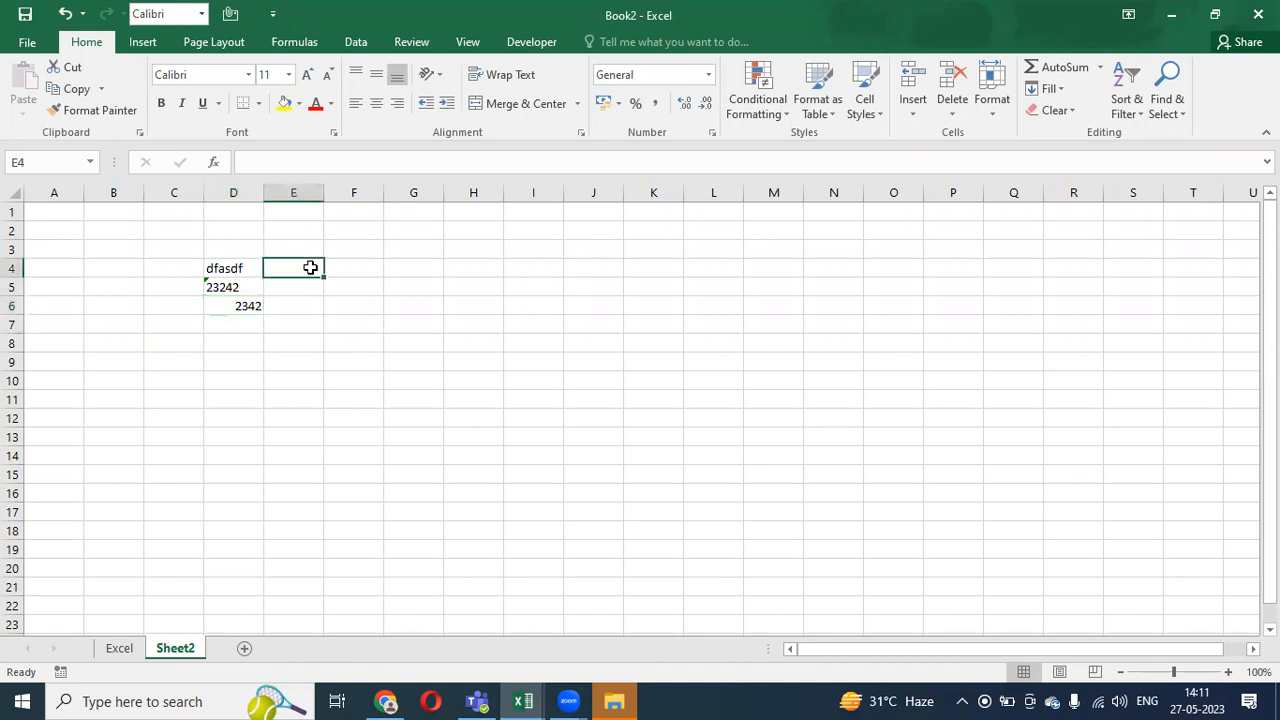
{"action": "left_click", "coordinate": [372, 273]}
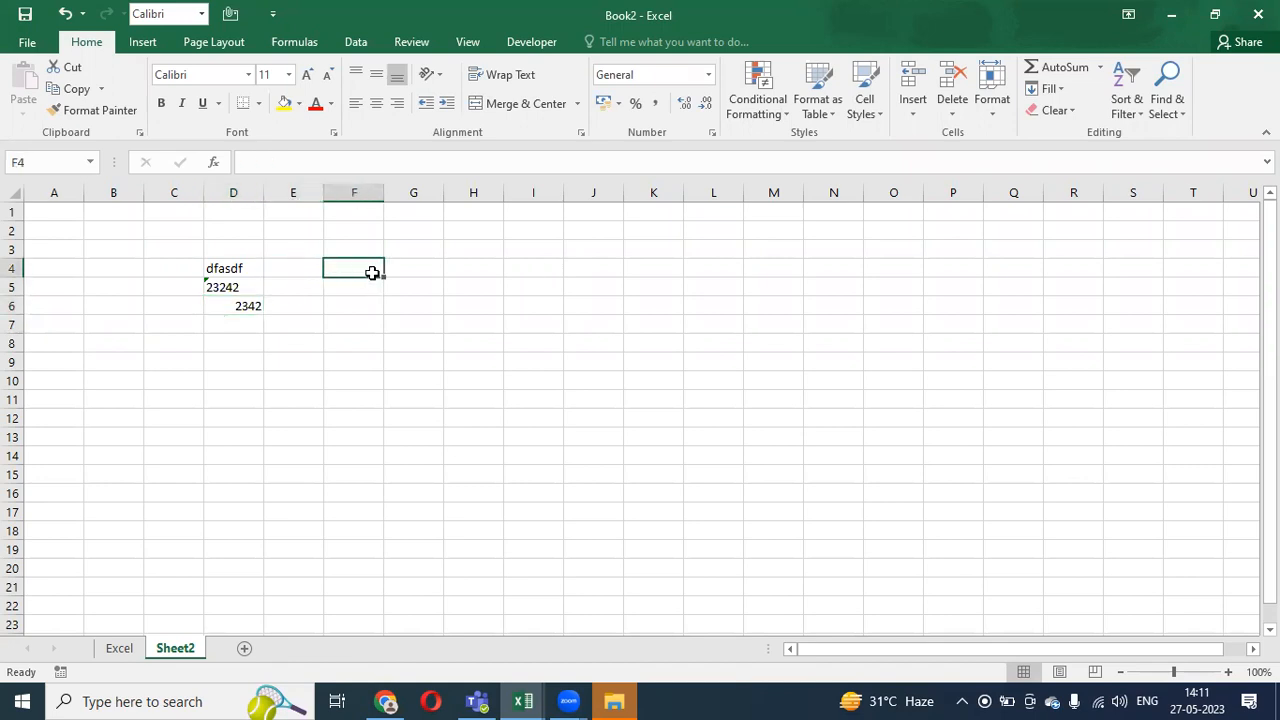
{"action": "type", "text": "0"}
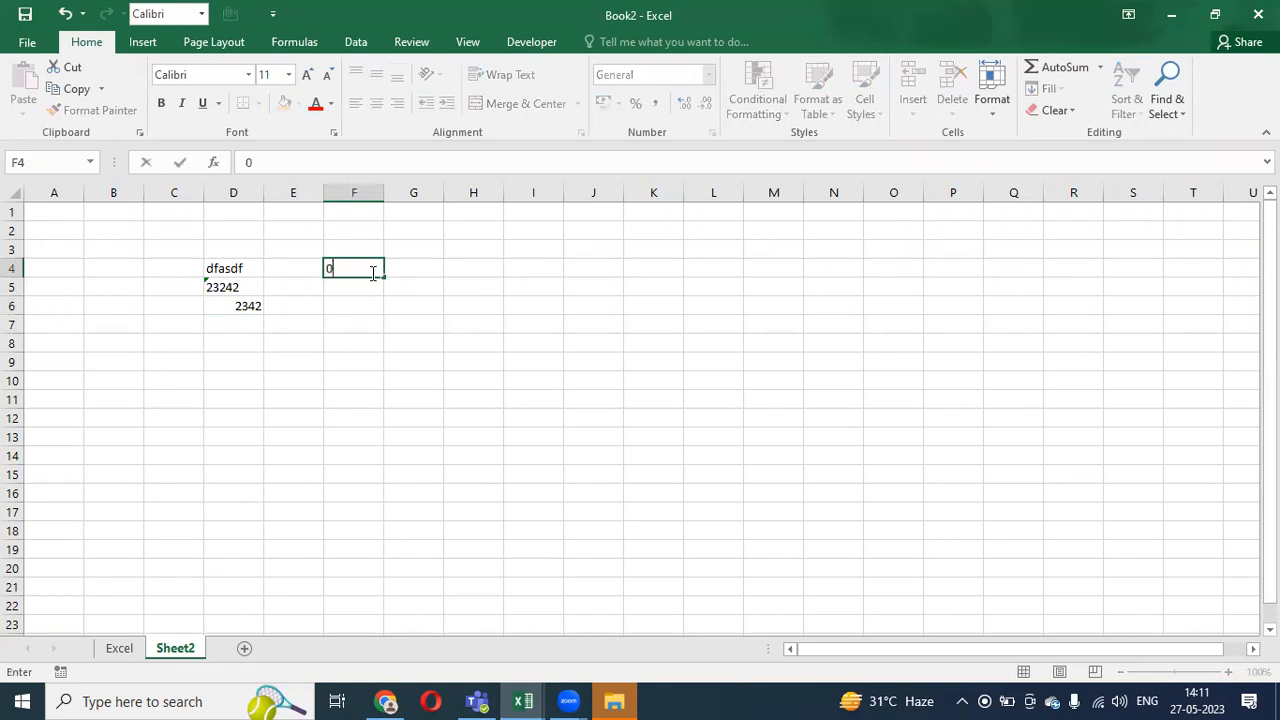
{"action": "type", "text": "123456789"}
{"action": "key", "text": "Return"}
{"action": "left_click", "coordinate": [372, 272]}
{"action": "left_click_drag", "start_coordinate": [389, 194], "coordinate": [436, 205]}
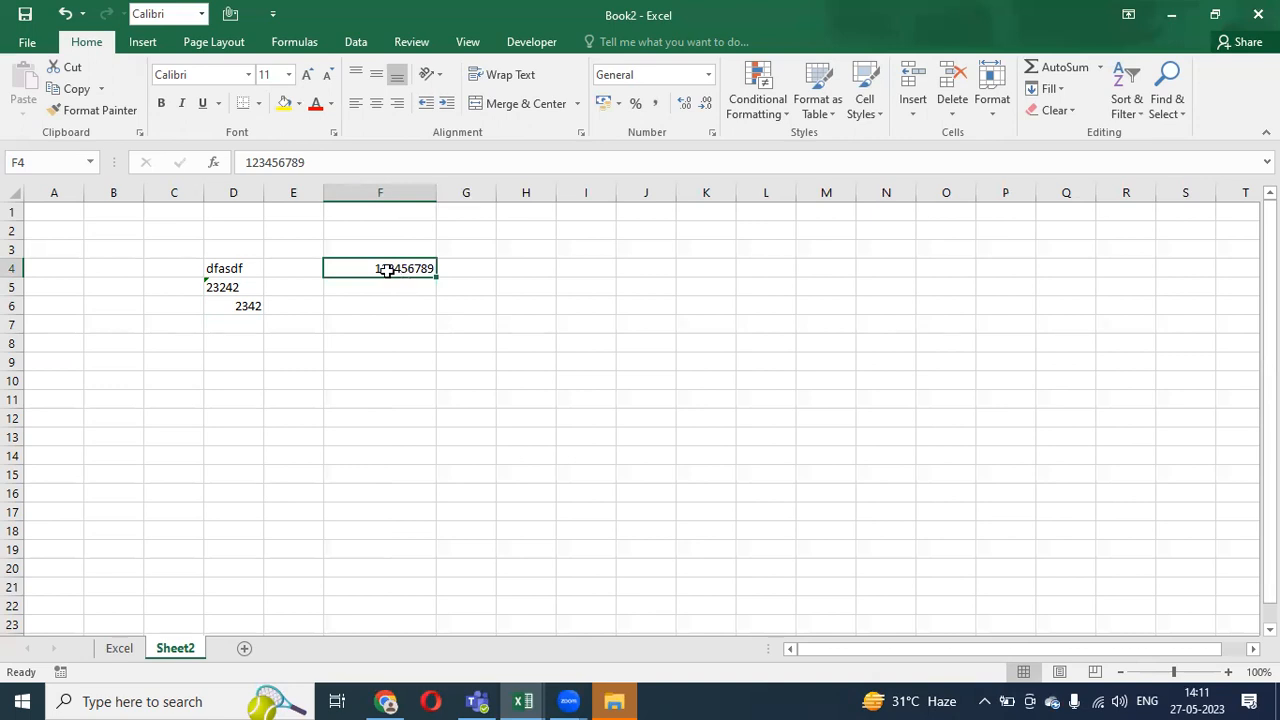
{"action": "key", "text": "Up"}
{"action": "key", "text": "Down"}
{"action": "key", "text": "Page_Down"}
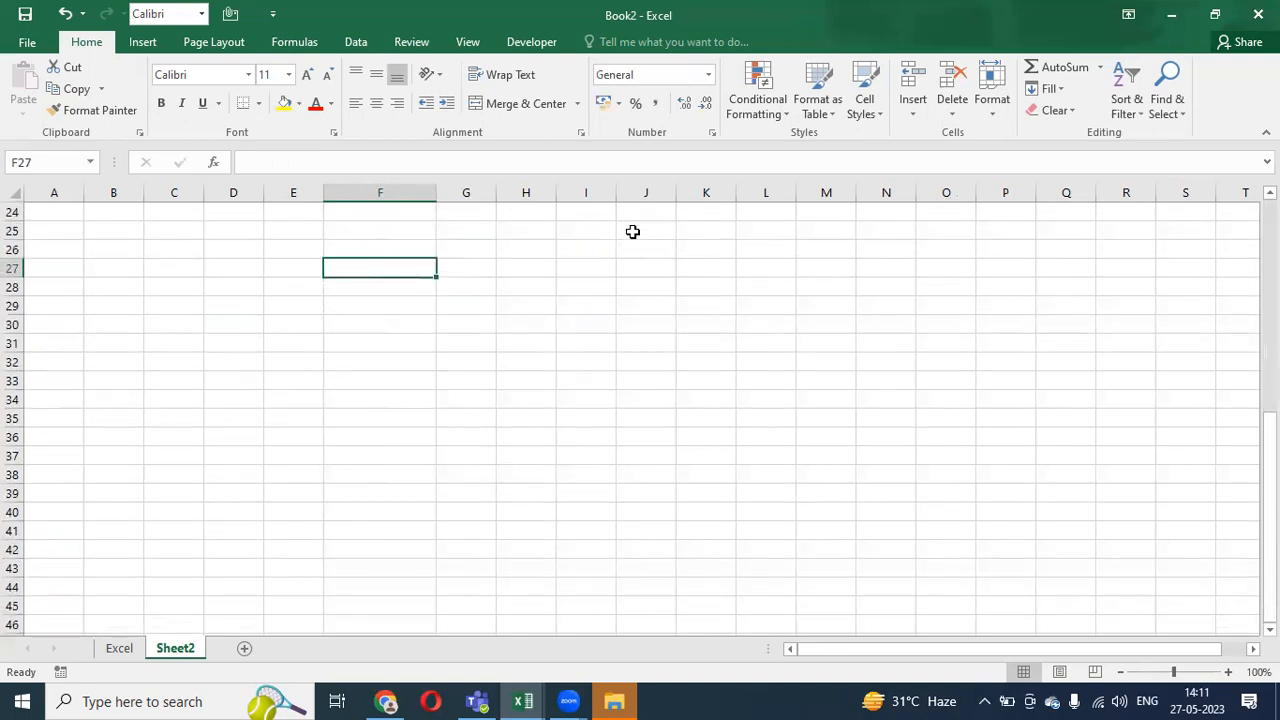
{"action": "key", "text": "Page_Up"}
{"action": "key", "text": "Page_Up"}
{"action": "key", "text": "Down"}
{"action": "key", "text": "Down"}
{"action": "key", "text": "Down"}
{"action": "key", "text": "Down"}
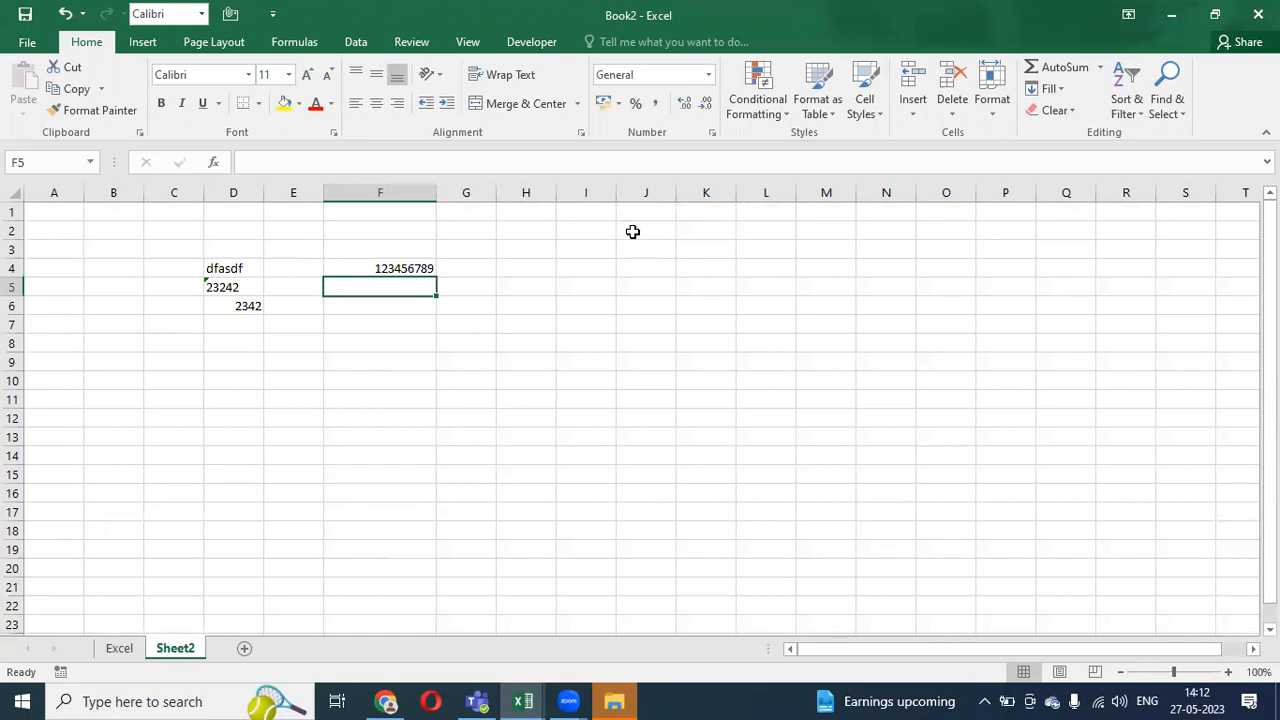
- Add the labels 'Number' in G4 and 'Text' in G5
{"action": "key", "text": "Up"}
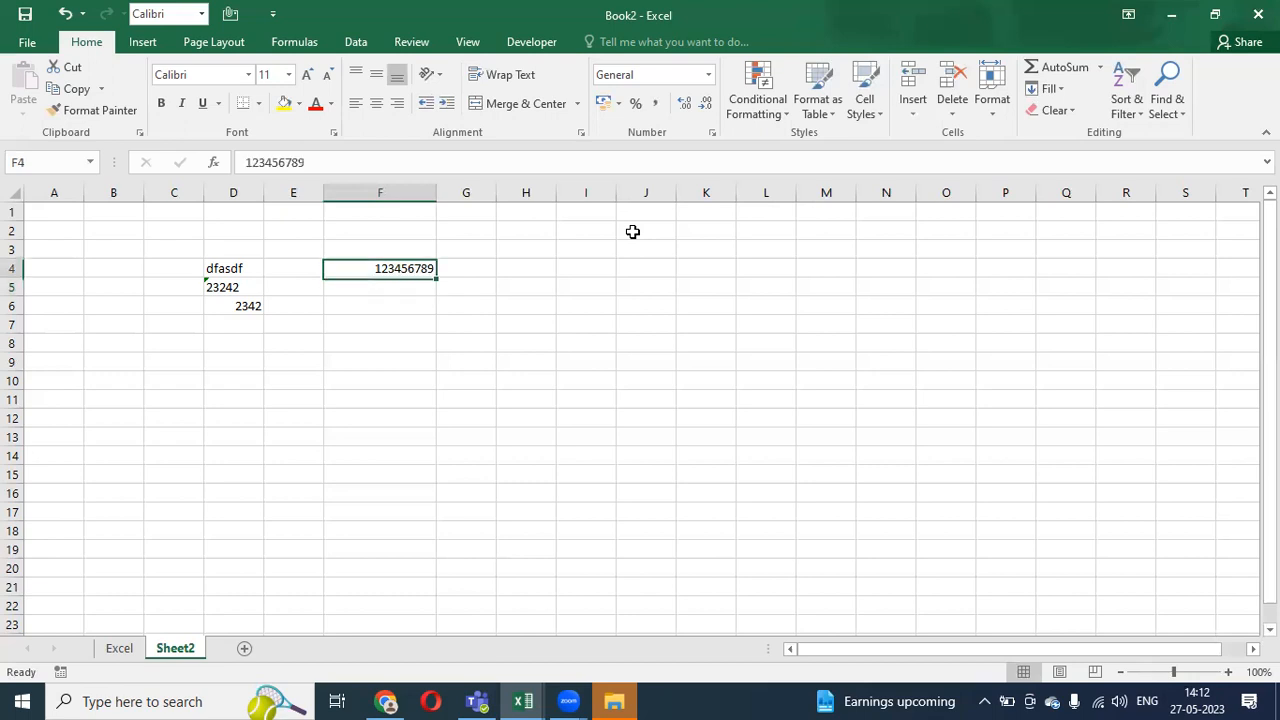
{"action": "key", "text": "Right"}
{"action": "type", "text": "Number"}
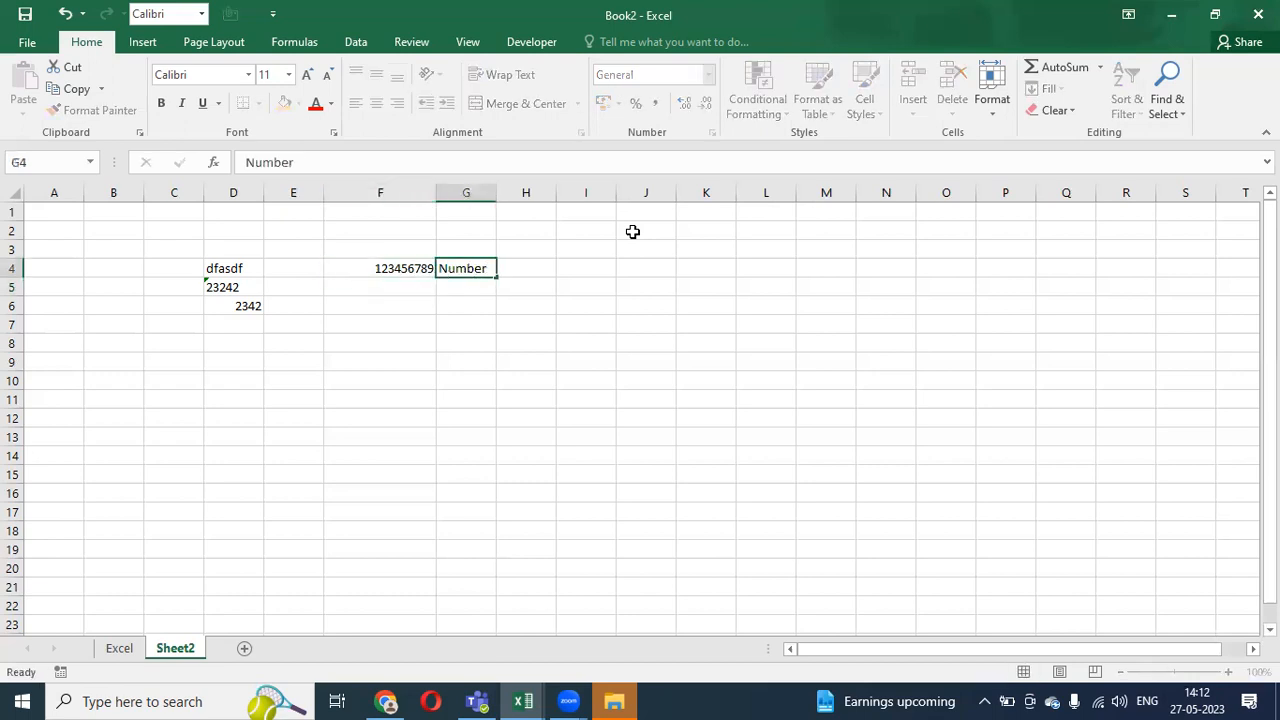
{"action": "key", "text": "Return"}
{"action": "type", "text": "Text"}
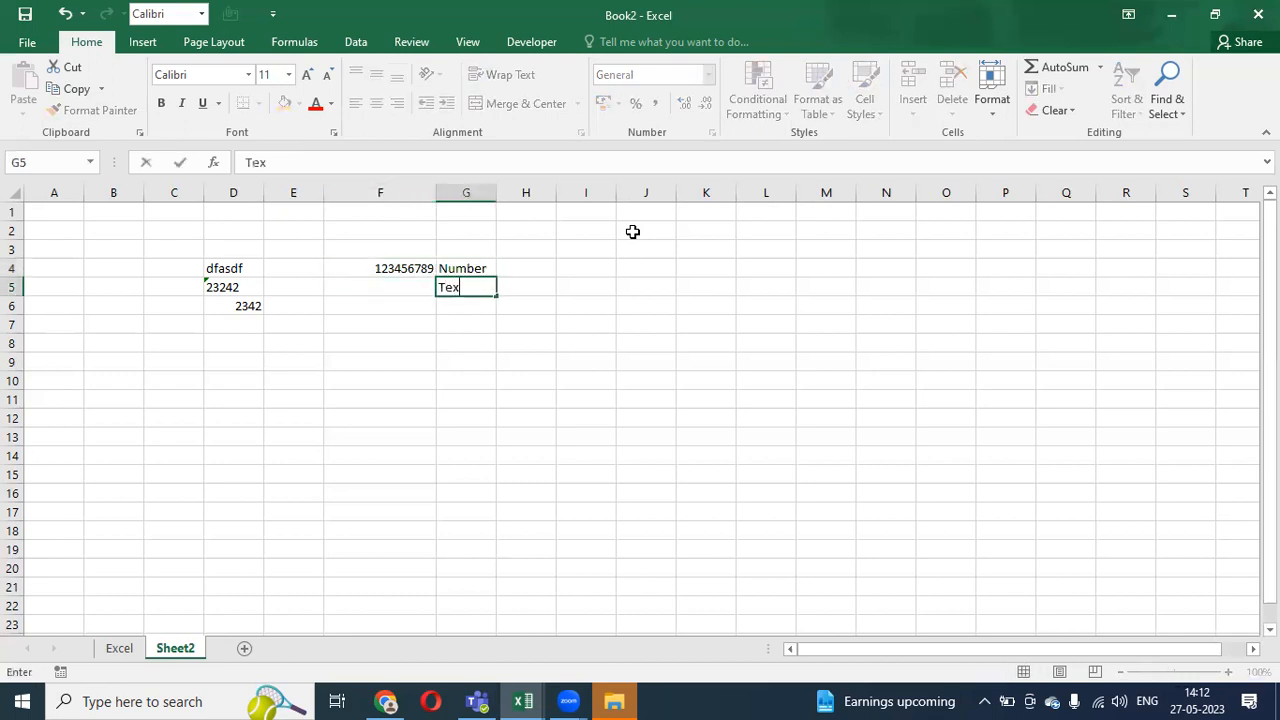
{"action": "key", "text": "Return"}
- Enter '123456789 in F5 as text, removing a stray space in the formula bar
{"action": "key", "text": "Up"}
{"action": "key", "text": "Left"}
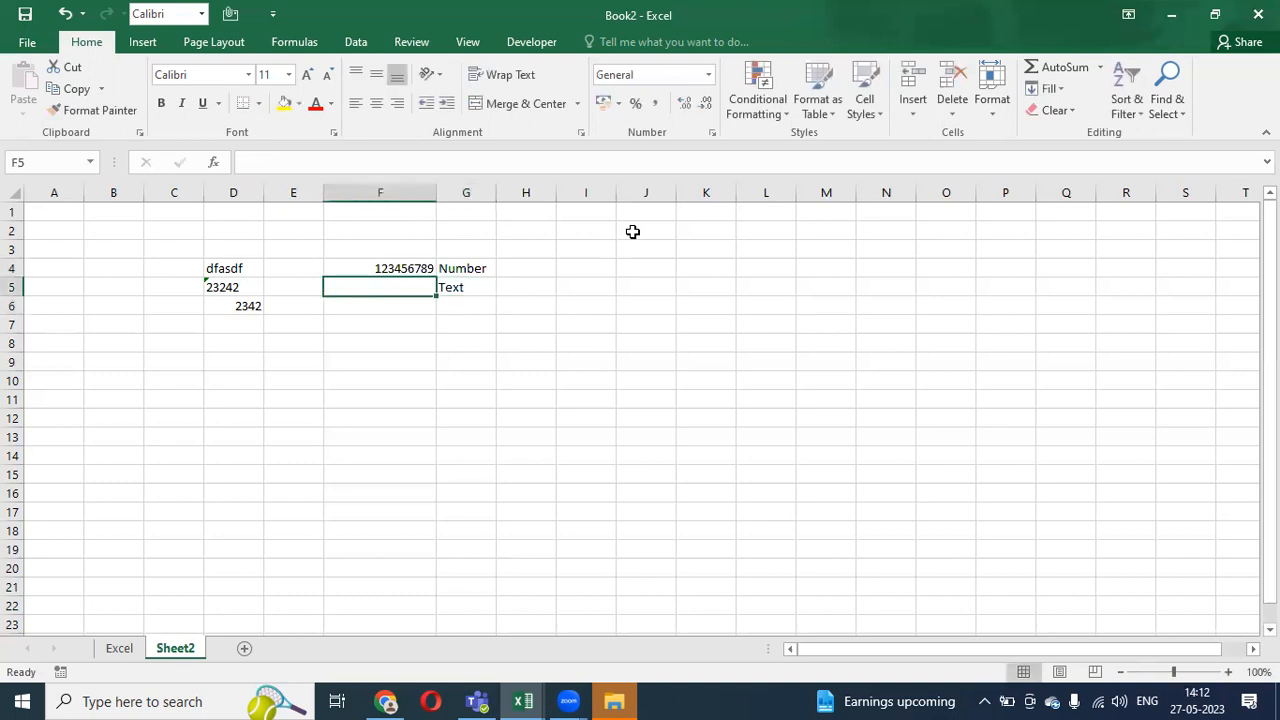
{"action": "type", "text": "'"}
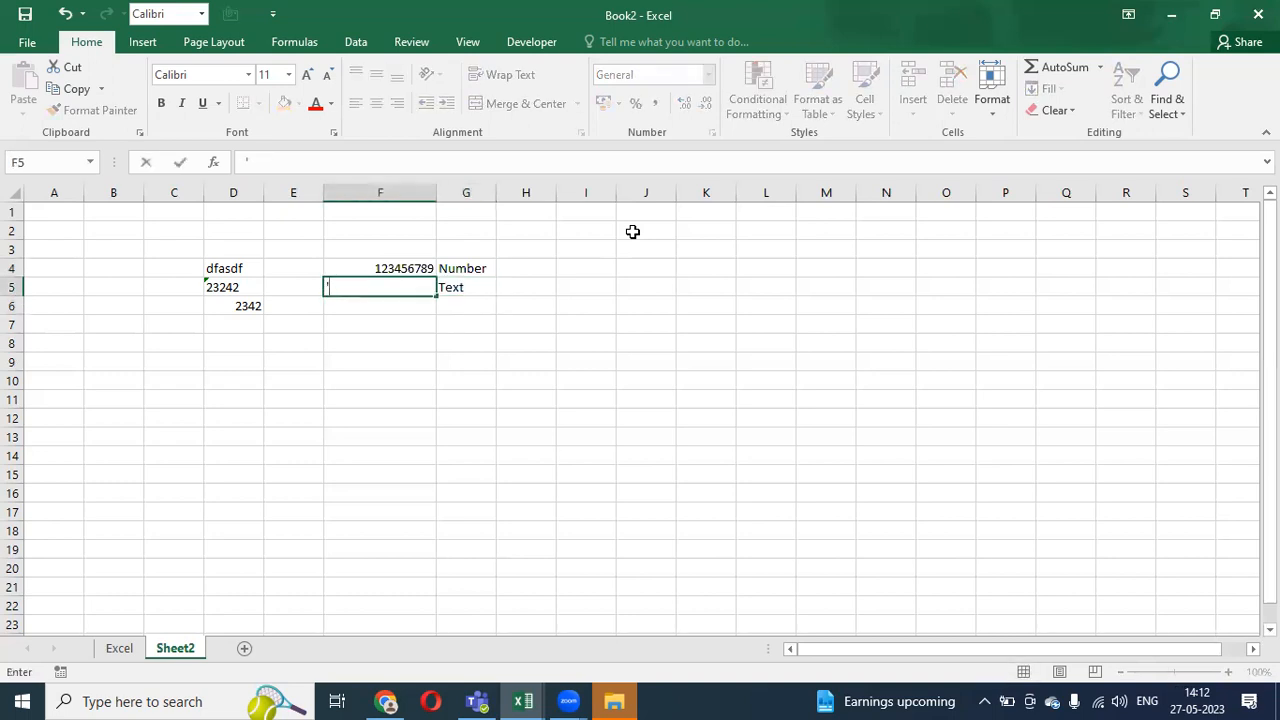
{"action": "type", "text": "123456789"}
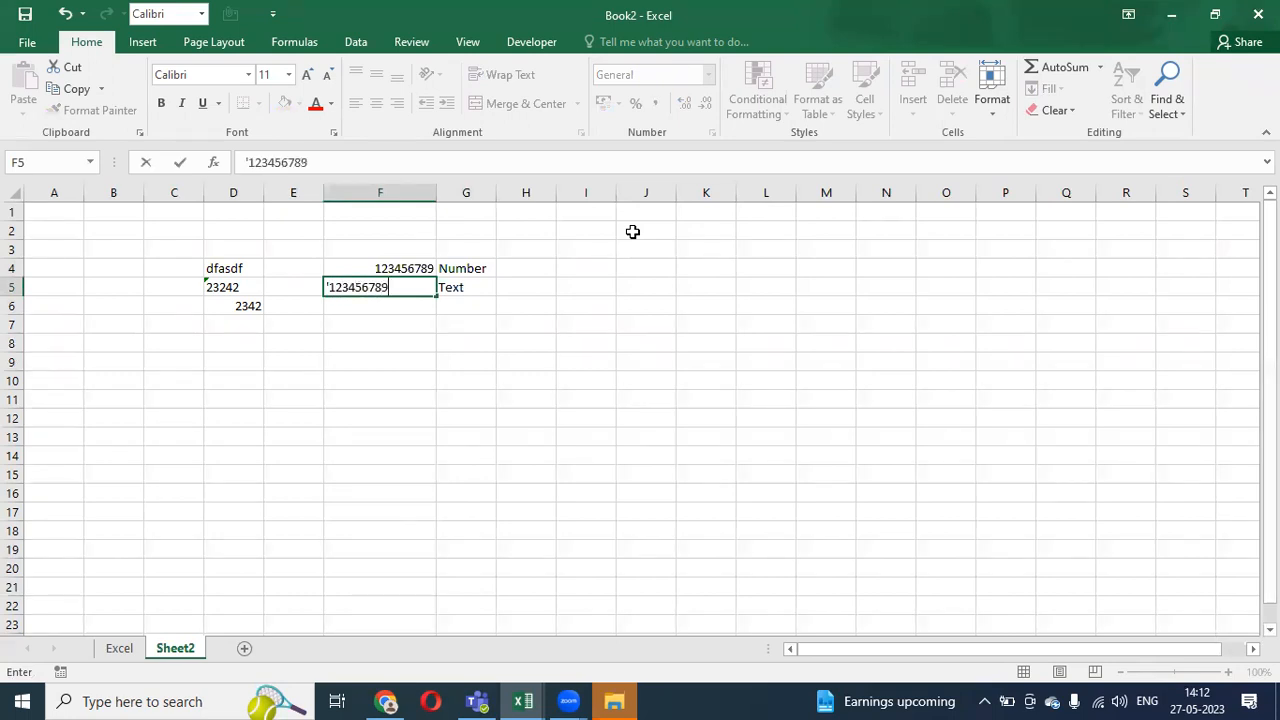
{"action": "key", "text": "Return"}
{"action": "key", "text": "Up"}
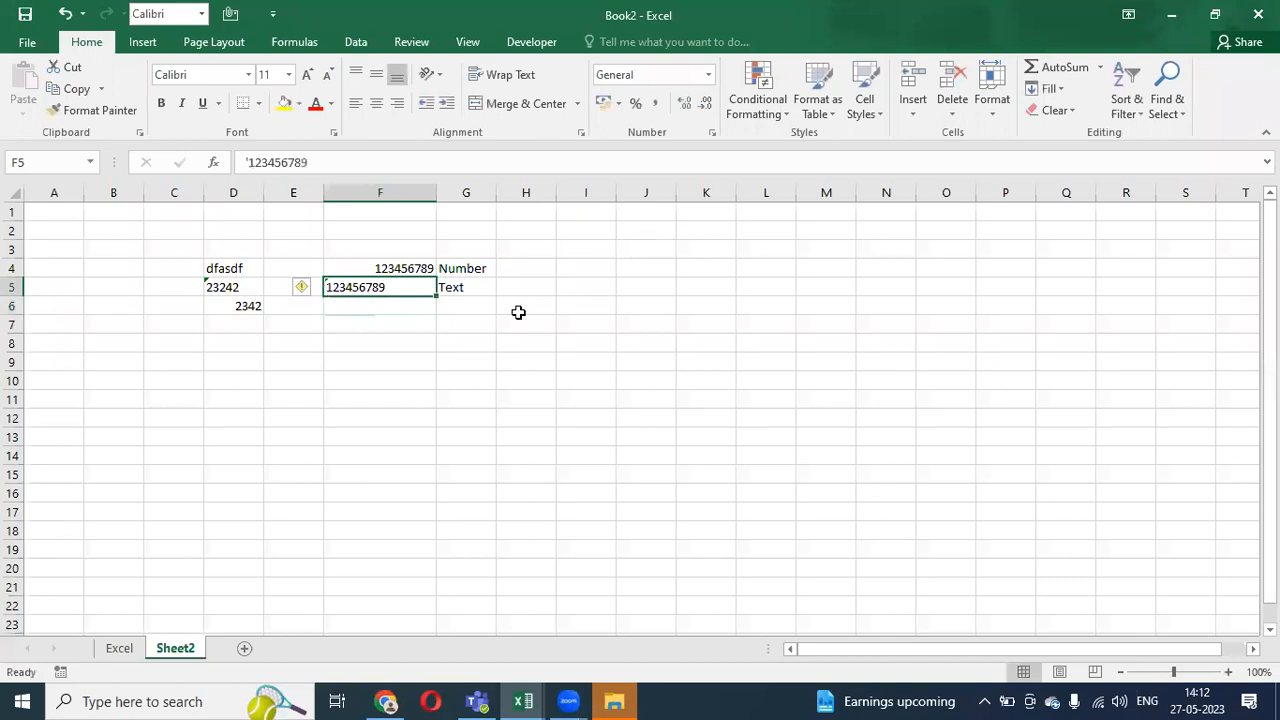
{"action": "left_click", "coordinate": [248, 161]}
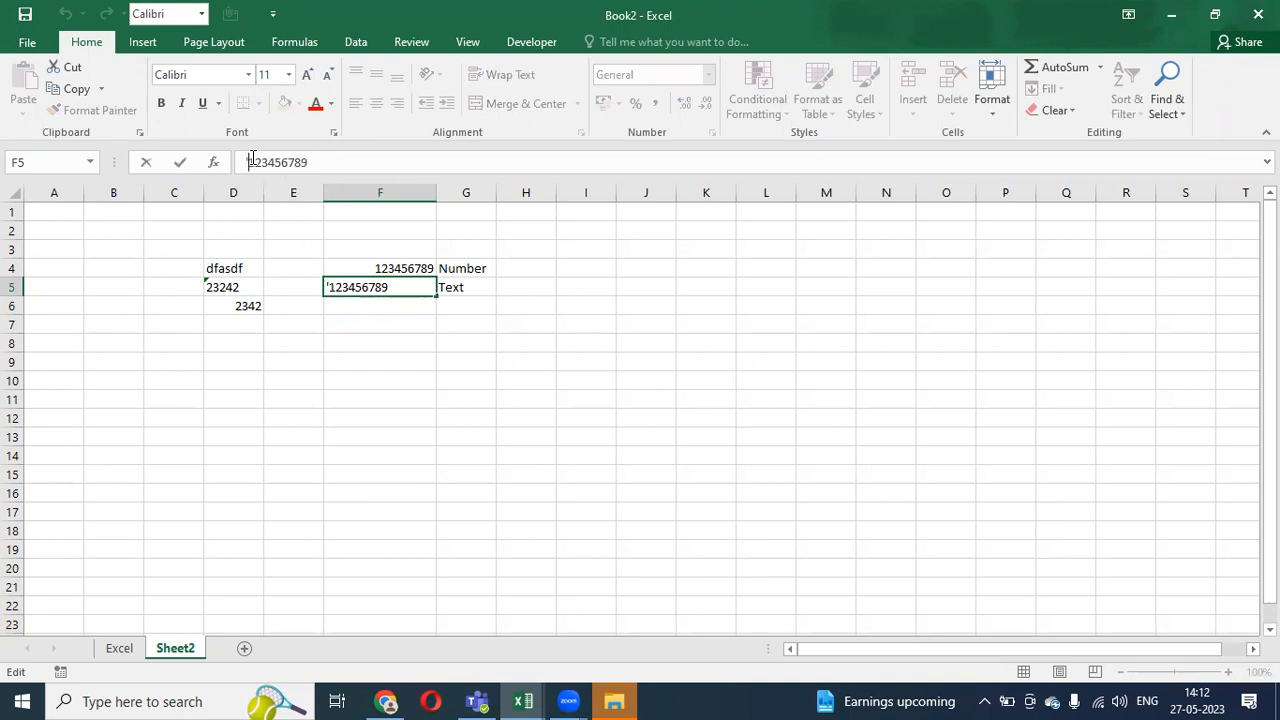
{"action": "key", "text": "BackSpace"}
{"action": "key", "text": "Return"}
{"action": "key", "text": "Up"}
{"action": "key", "text": "Up"}
{"action": "key", "text": "Up"}
{"action": "key", "text": "Down"}
{"action": "key", "text": "Down"}
{"action": "key", "text": "Down"}
{"action": "key", "text": "Down"}
- Enter '122asdfasdf' in F7, then start selecting the data from D4 toward column G
{"action": "type", "text": "1"}
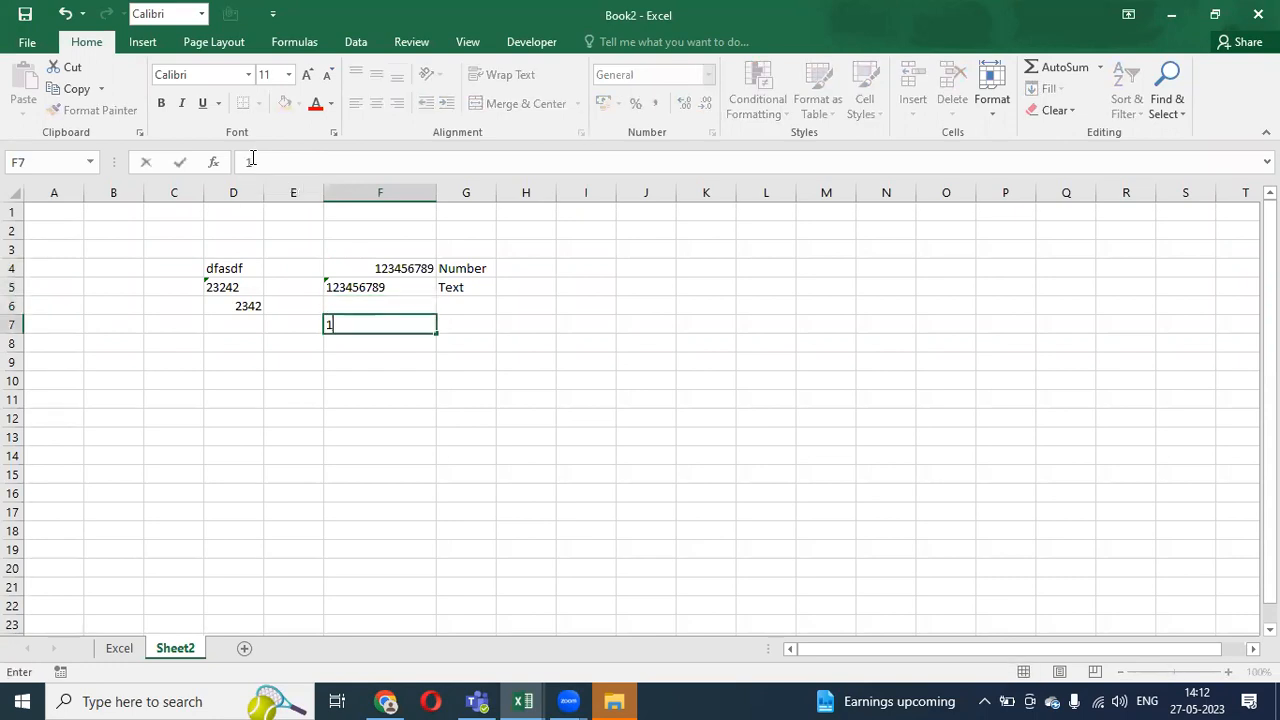
{"action": "type", "text": "22as"}
{"action": "type", "text": "dfasdf"}
{"action": "key", "text": "Return"}
{"action": "key", "text": "Up"}
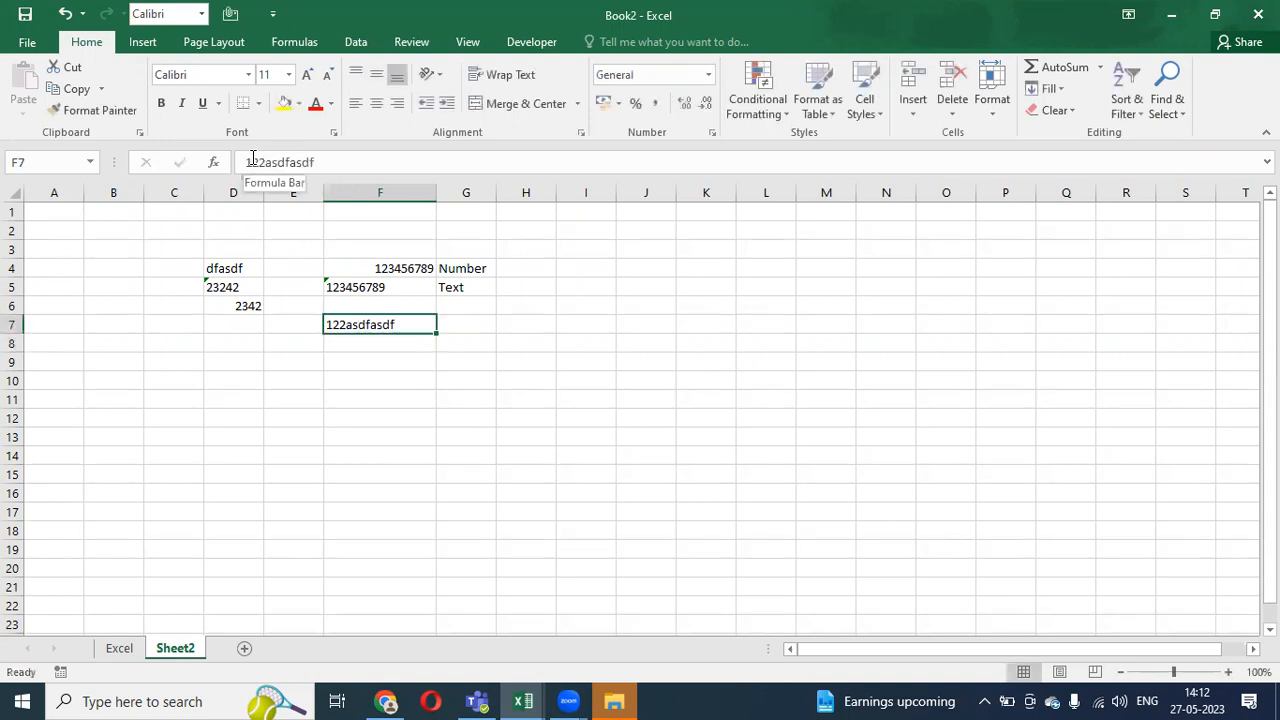
{"action": "key", "text": "Up"}
{"action": "key", "text": "Up"}
{"action": "key", "text": "Up"}
{"action": "key", "text": "Left"}
{"action": "key", "text": "Left"}
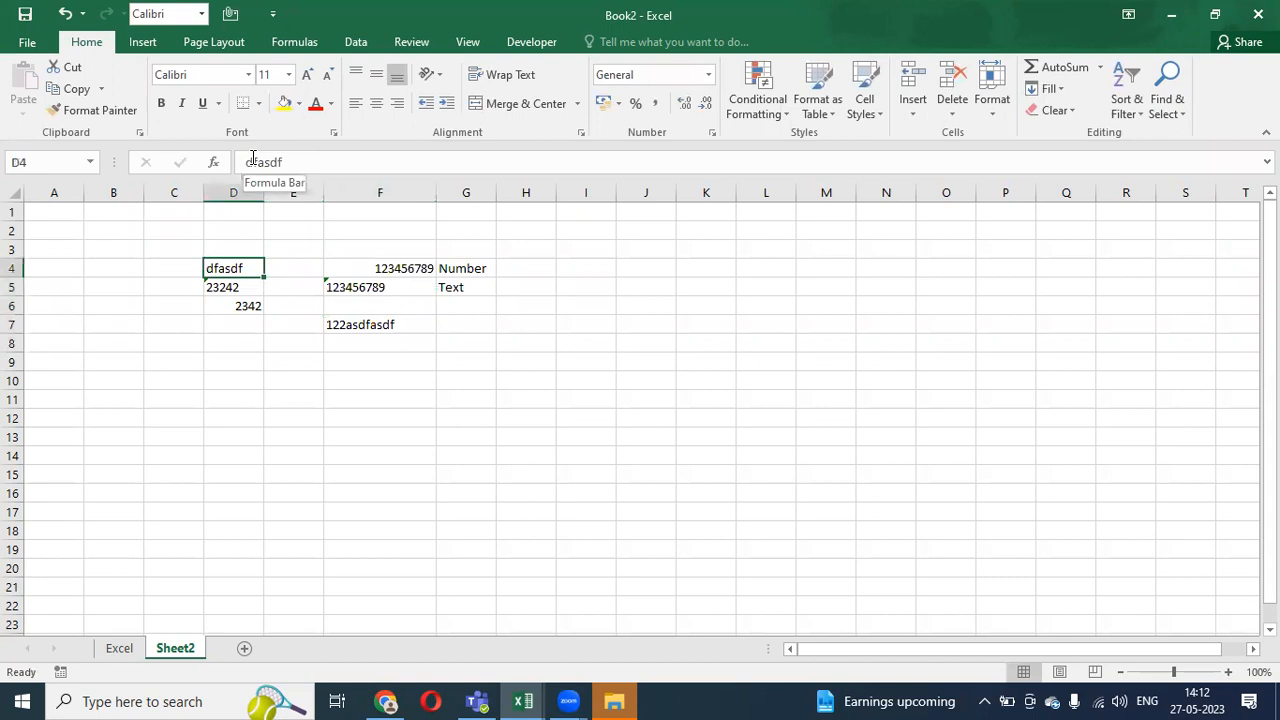
{"action": "key", "text": "shift+Right"}
{"action": "key", "text": "shift+Right"}
{"action": "key", "text": "shift+Right"}
- Select the sample data block D4:G7 with Shift+arrow keys
{"action": "key", "text": "shift+Down"}
{"action": "key", "text": "shift+Down"}
{"action": "key", "text": "shift+Down"}
{"action": "key", "text": "shift+Down"}
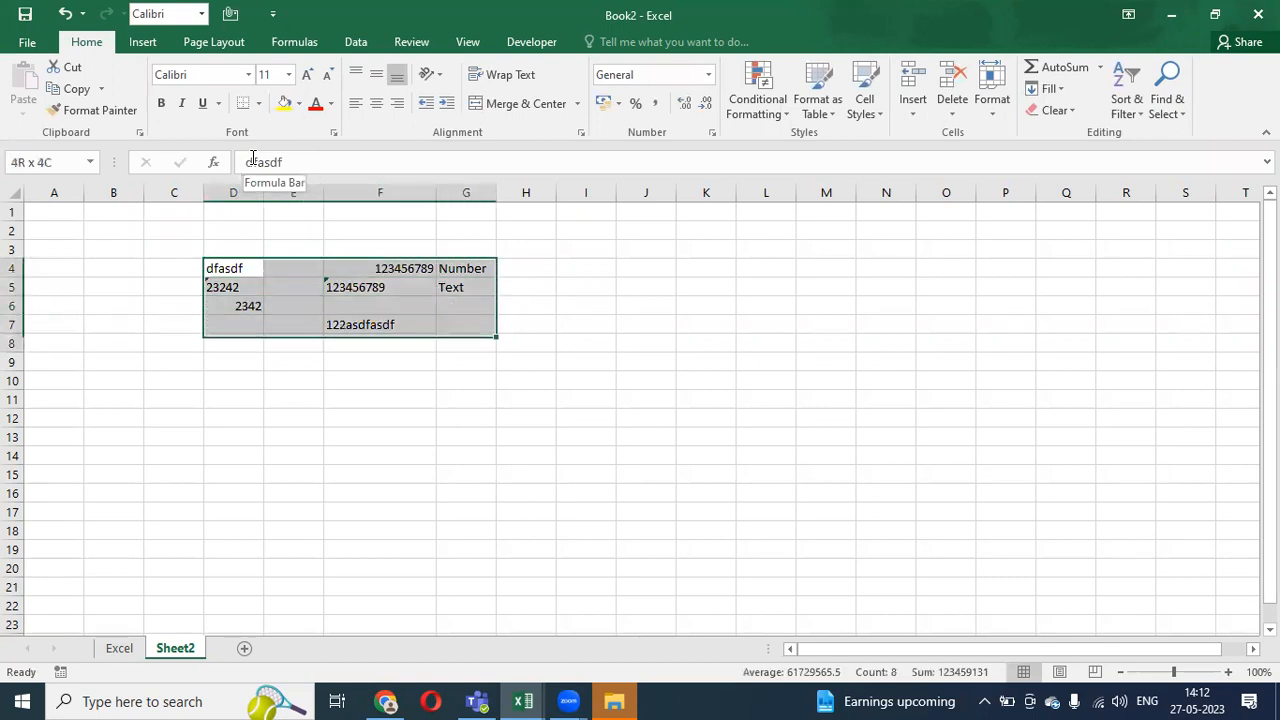
{"action": "key", "text": "Up"}
{"action": "key", "text": "Down"}
{"action": "key", "text": "Down"}
{"action": "key", "text": "Down"}
{"action": "key", "text": "Down"}
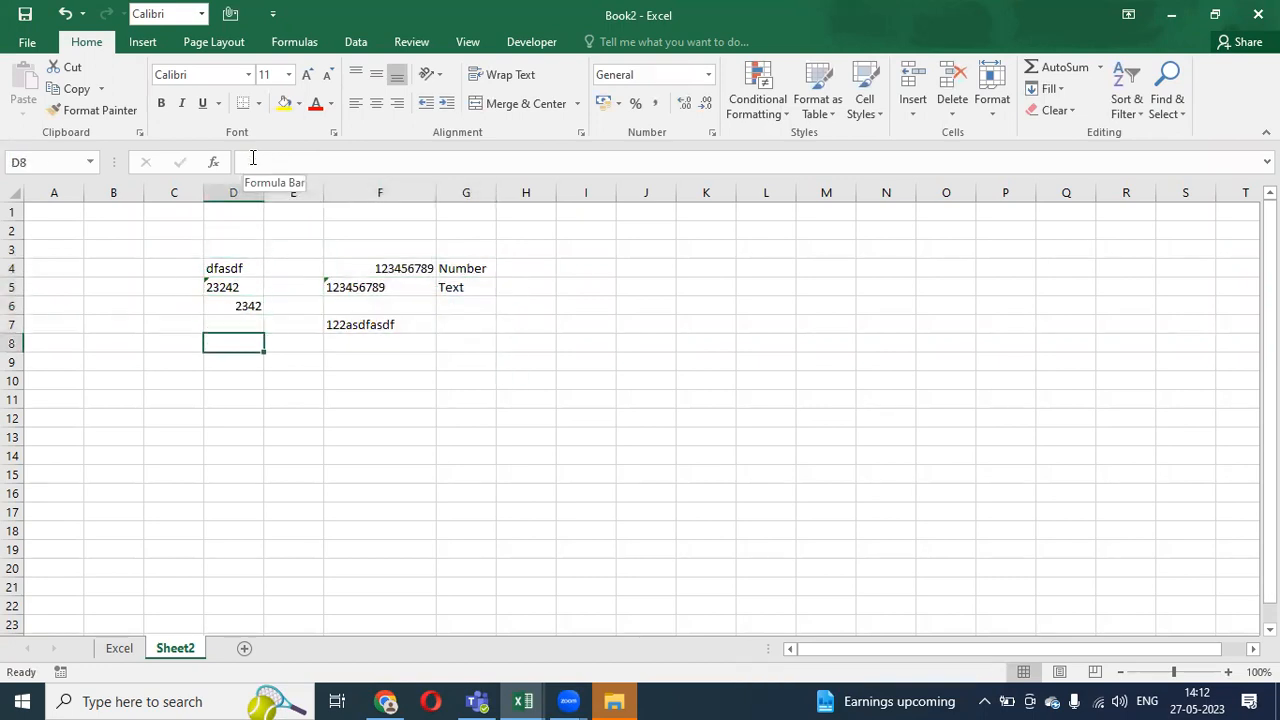
{"action": "key", "text": "shift+Up"}
{"action": "key", "text": "shift+Up"}
{"action": "key", "text": "shift+Up"}
{"action": "key", "text": "shift+Right"}
{"action": "key", "text": "shift+Right"}
{"action": "key", "text": "shift+Right"}
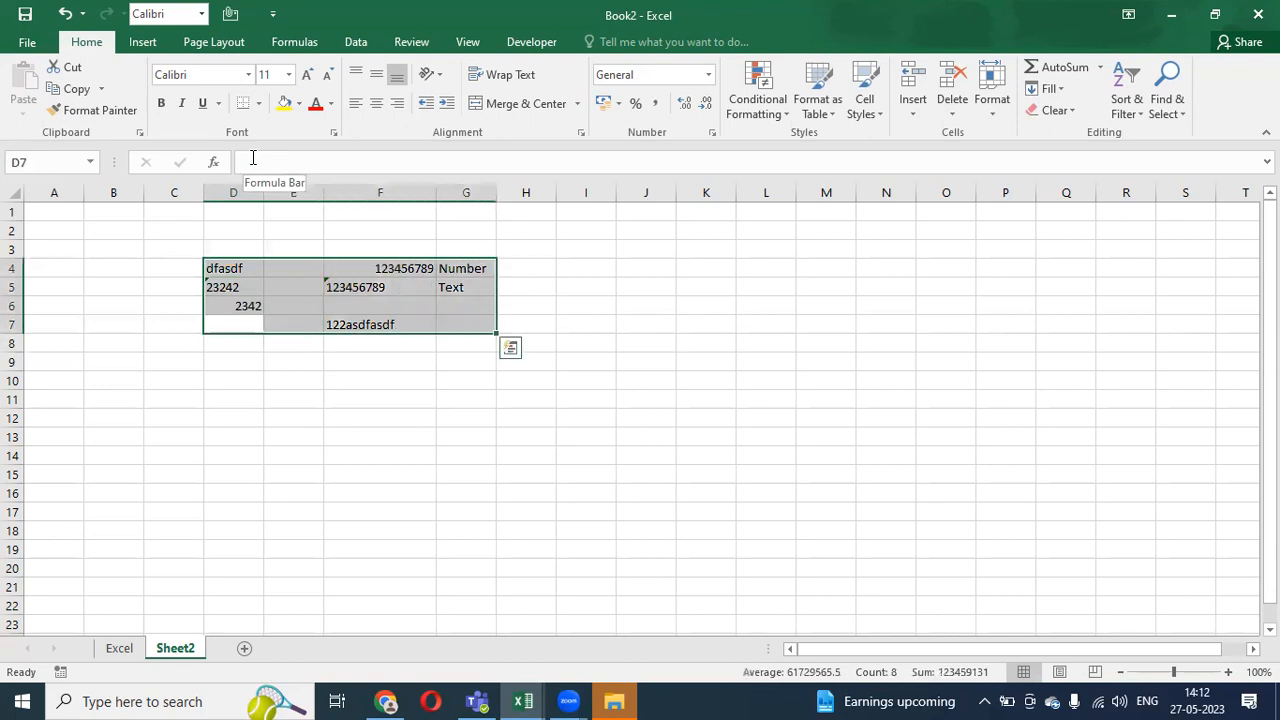
{"action": "key", "text": "Down"}
{"action": "key", "text": "Down"}
{"action": "key", "text": "Down"}
{"action": "key", "text": "Down"}
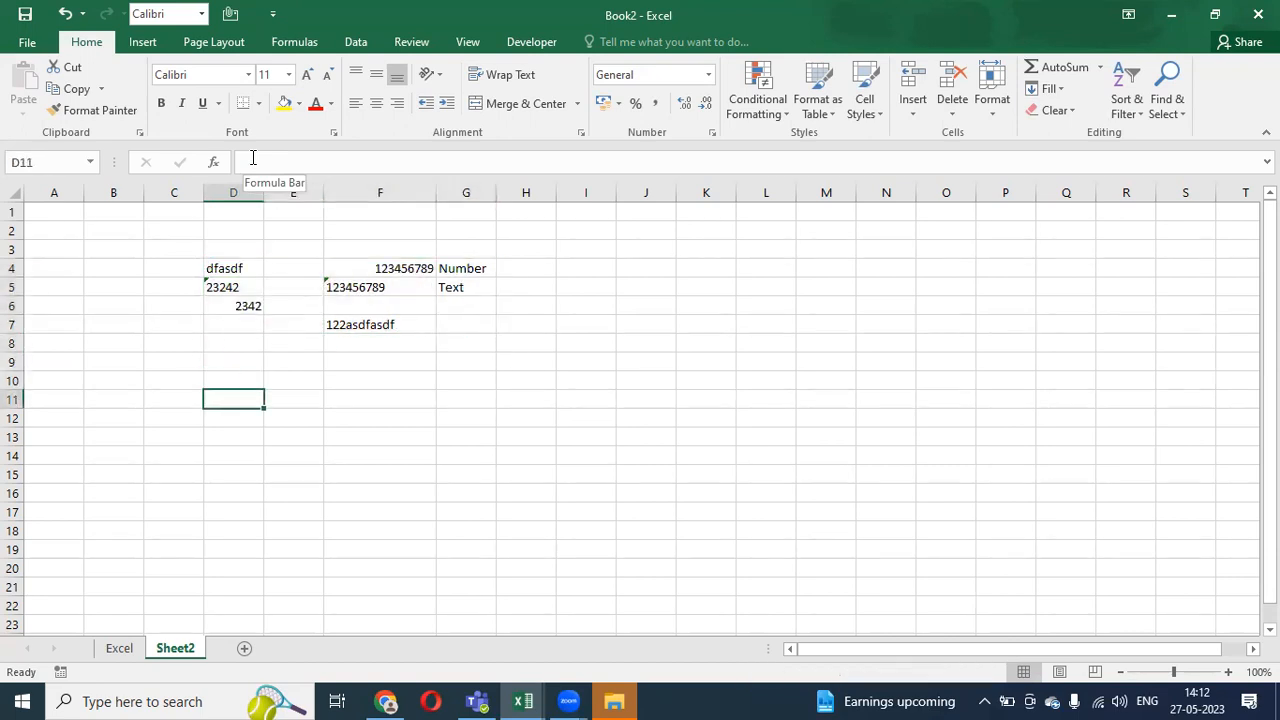
- Insert today's date 27-05-2023 into D11 with Ctrl+; and move to E11
{"action": "key", "text": "ctrl+semicolon"}
{"action": "key", "text": "Return"}
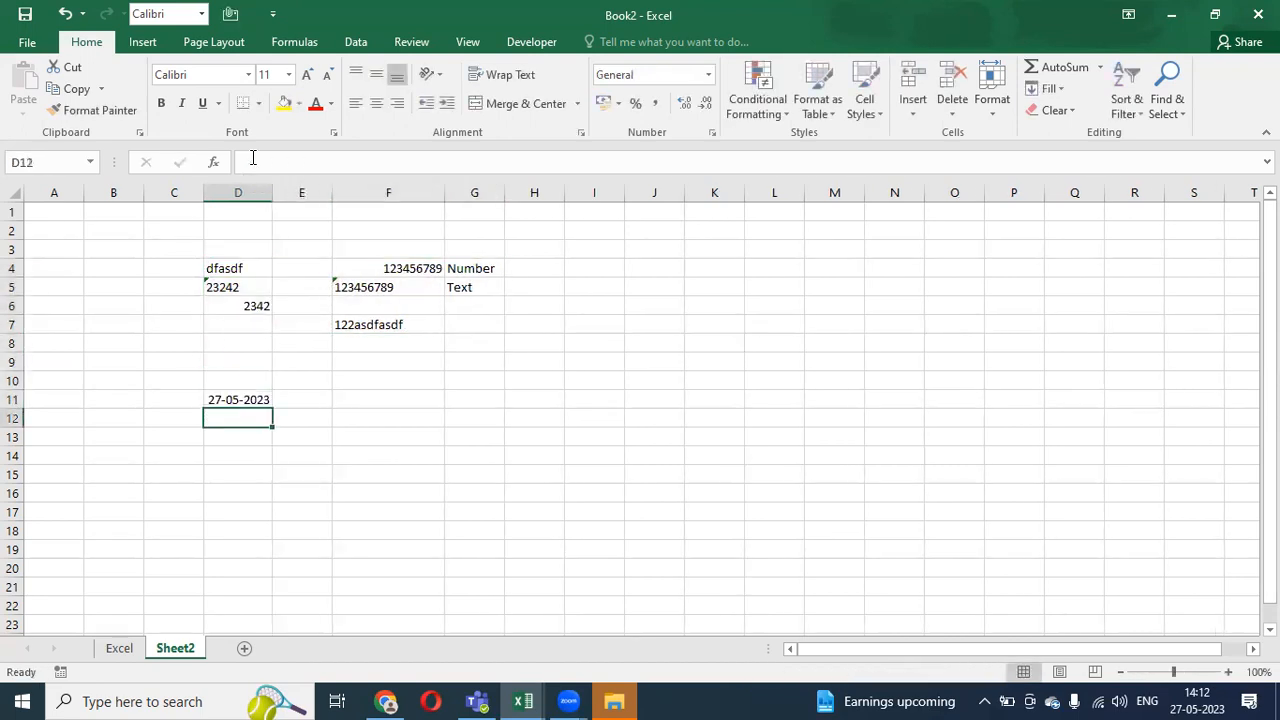
{"action": "key", "text": "Up"}
{"action": "key", "text": "Up"}
{"action": "key", "text": "Down"}
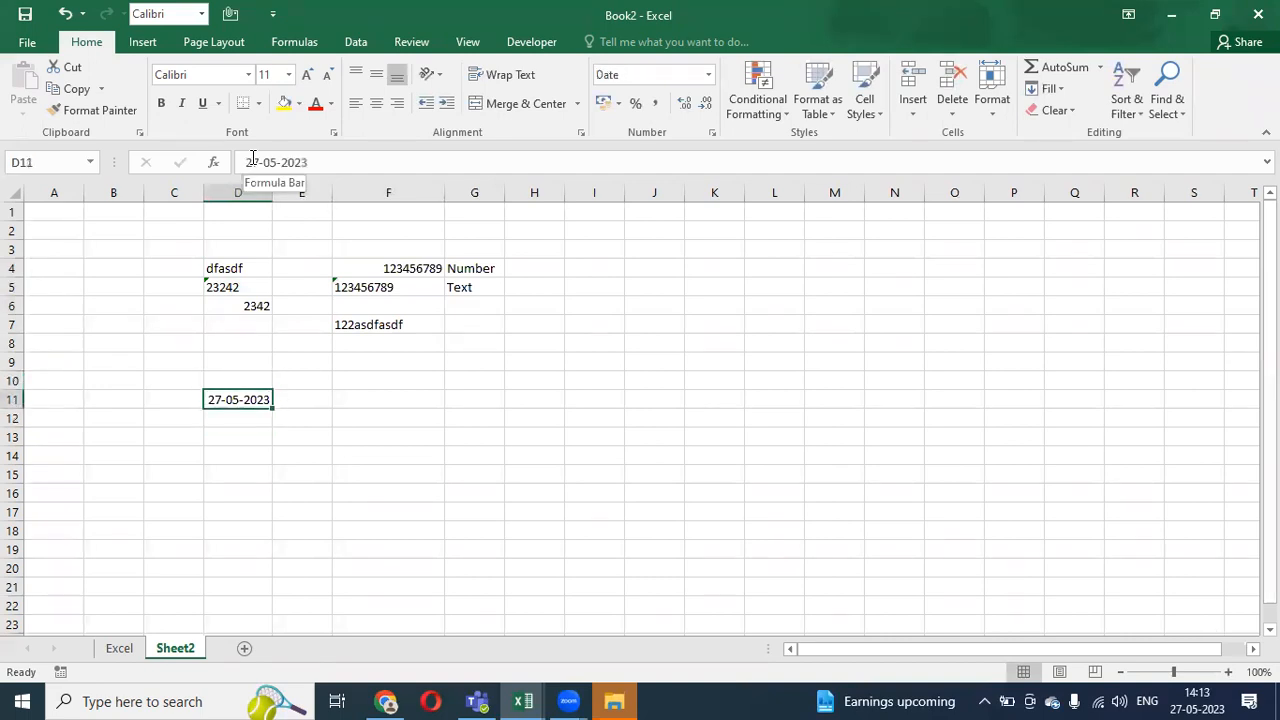
{"action": "key", "text": "Right"}
{"action": "key", "text": "Left"}
{"action": "key", "text": "Right"}
{"action": "key", "text": "Right"}
{"action": "key", "text": "Left"}
{"action": "key", "text": "Left"}
{"action": "key", "text": "Right"}
{"action": "key", "text": "Right"}
{"action": "key", "text": "Up"}
{"action": "key", "text": "Down"}
{"action": "key", "text": "Left"}
{"action": "key", "text": "Left"}
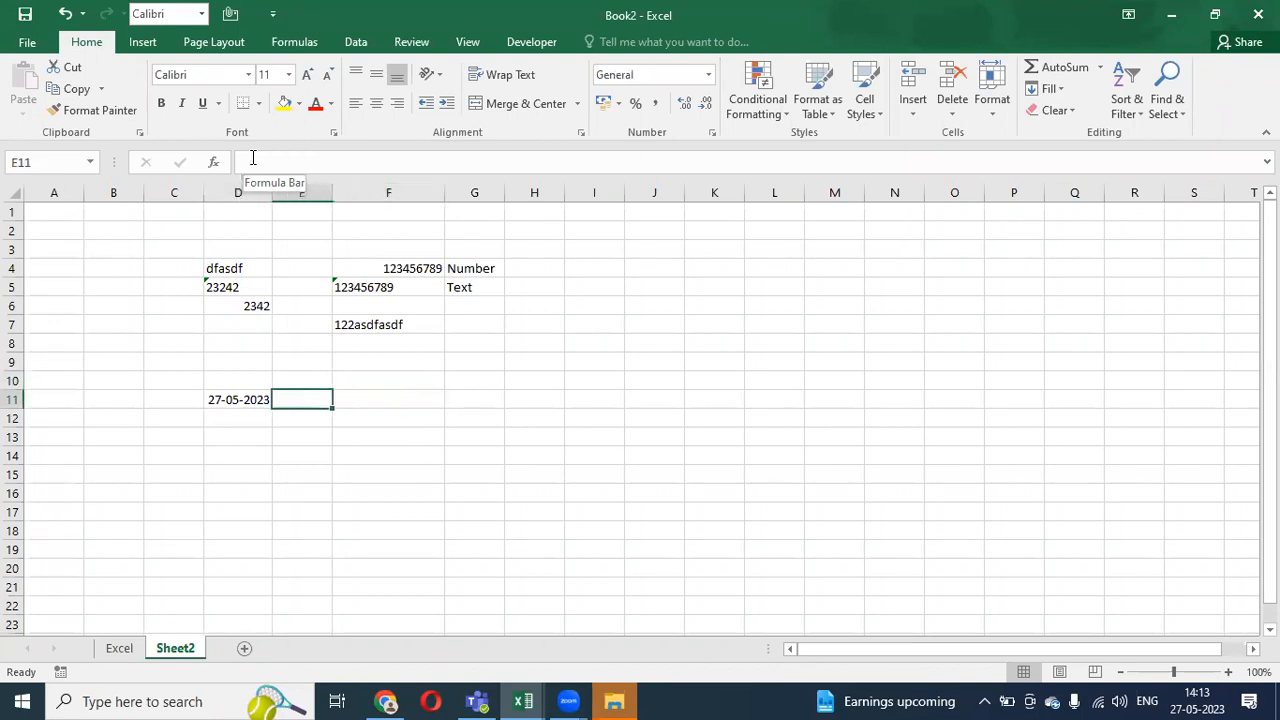
{"action": "key", "text": "Right"}
- Enter a TEXT formula in E11 referencing D11 with a YYYY year format
{"action": "type", "text": "=tex"}
{"action": "key", "text": "Tab"}
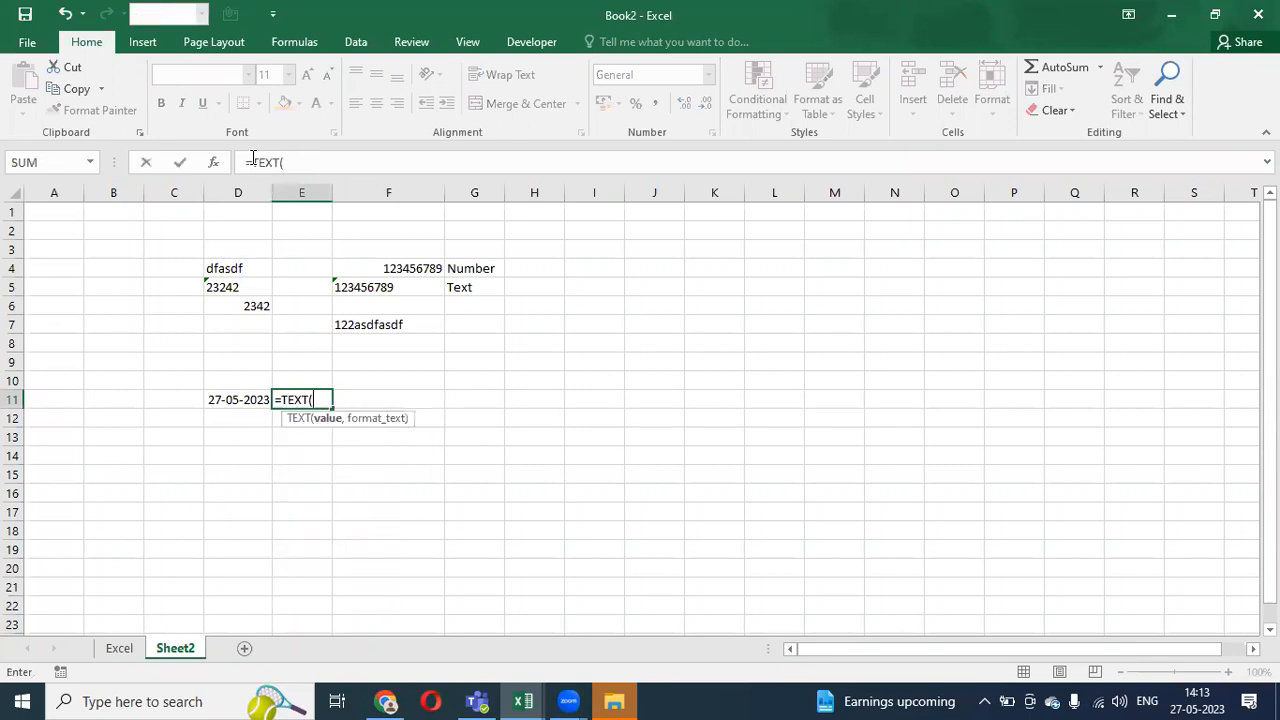
{"action": "key", "text": "Left"}
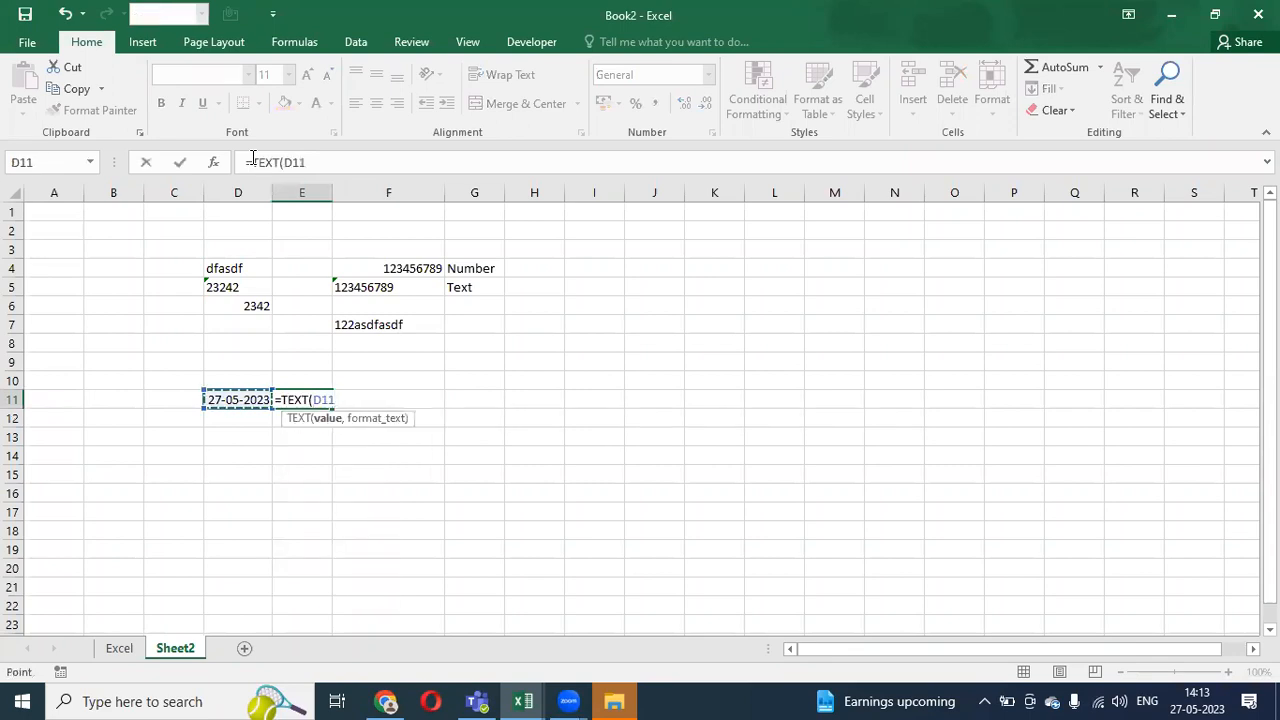
{"action": "type", "text": ","}
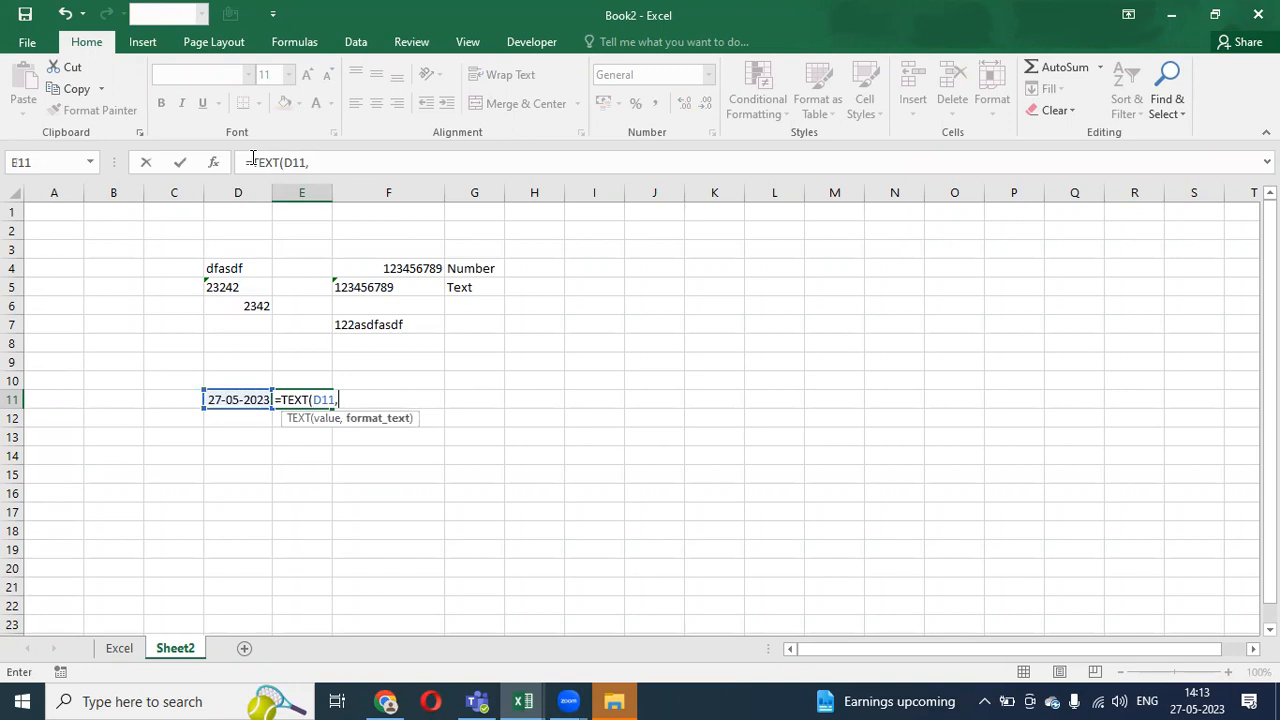
{"action": "type", "text": "\""}
{"action": "key", "text": "BackSpace"}
{"action": "type", "text": "YYYY)"}
{"action": "key", "text": "Return"}
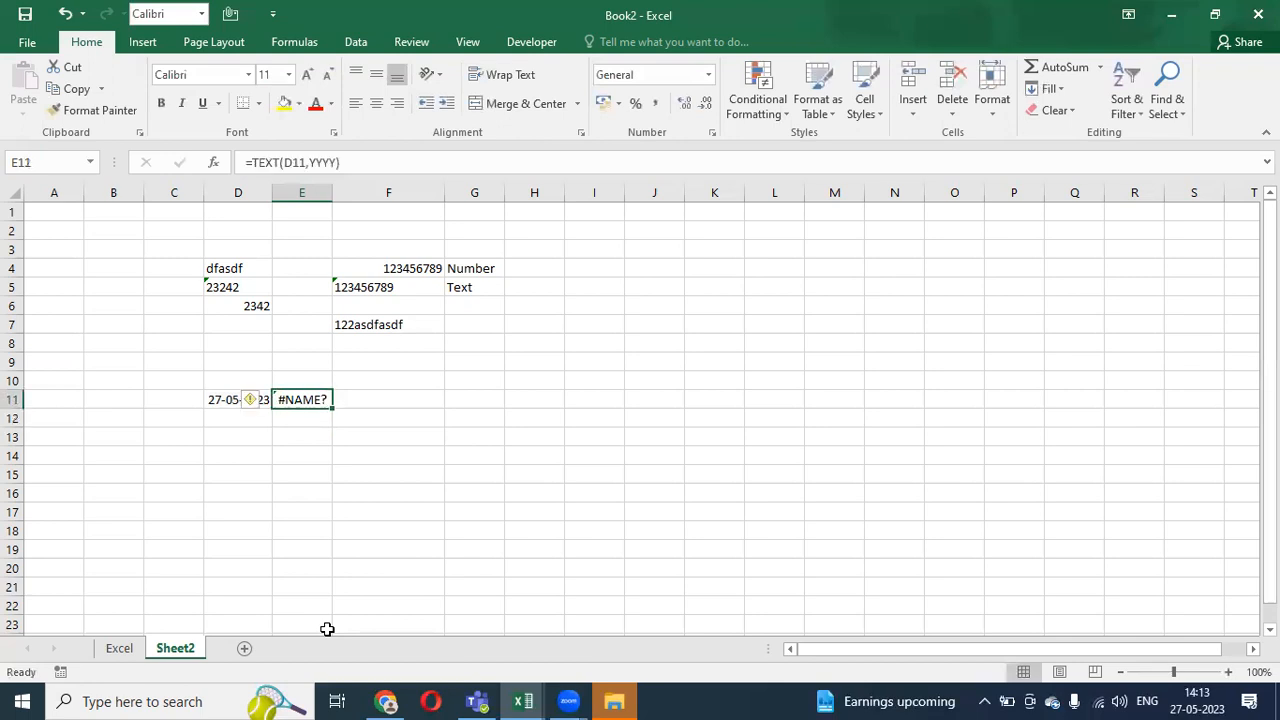
- Fix the #NAME? error by adding the missing quotes around YYYY
{"action": "left_click", "coordinate": [309, 163]}
{"action": "type", "text": "\""}
{"action": "key", "text": "Right"}
{"action": "key", "text": "Right"}
{"action": "key", "text": "Right"}
{"action": "key", "text": "Right"}
{"action": "type", "text": "\""}
{"action": "key", "text": "Right"}
{"action": "key", "text": "Right"}
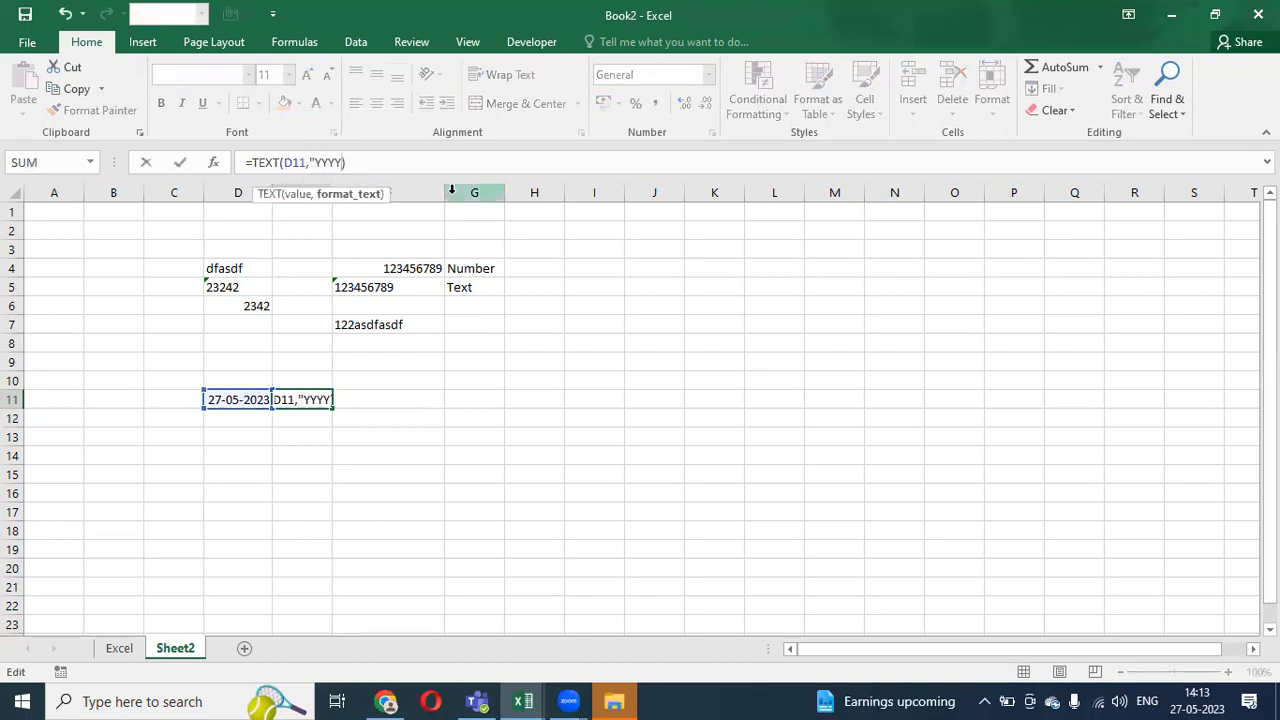
{"action": "type", "text": "\""}
{"action": "key", "text": "Return"}
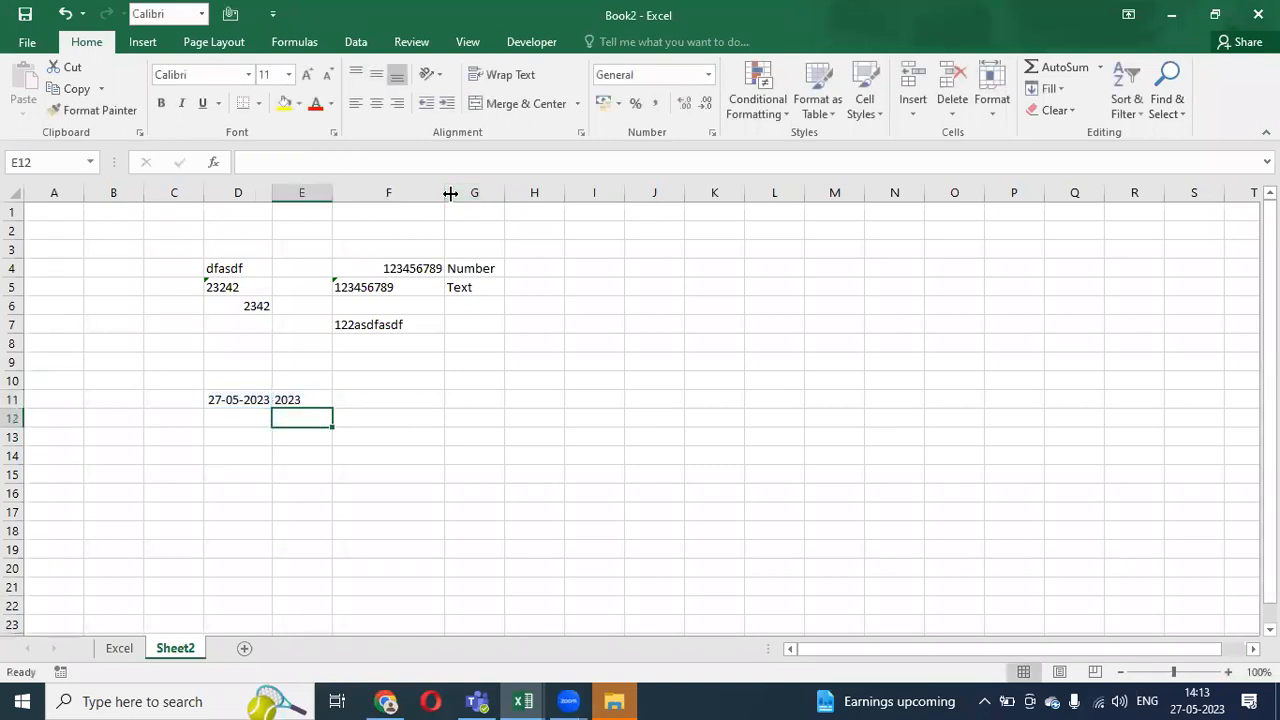
{"action": "key", "text": "Up"}
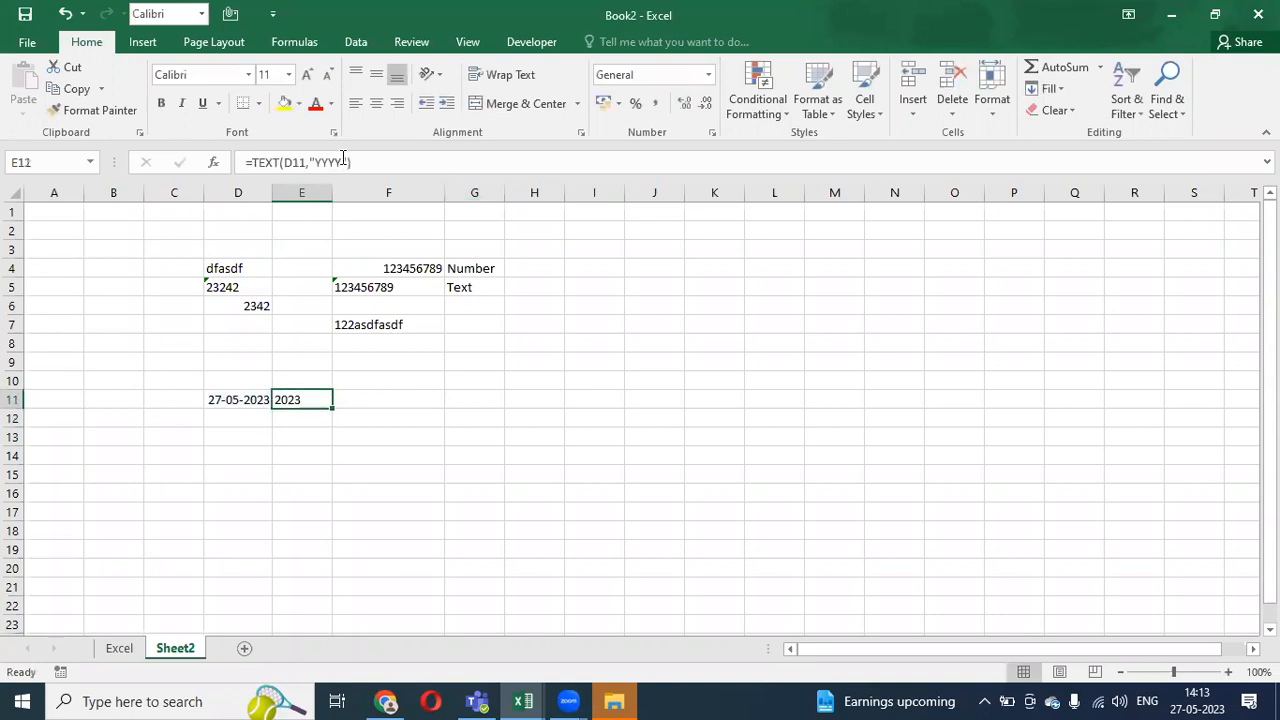
{"action": "left_click_drag", "start_coordinate": [341, 162], "coordinate": [317, 162]}
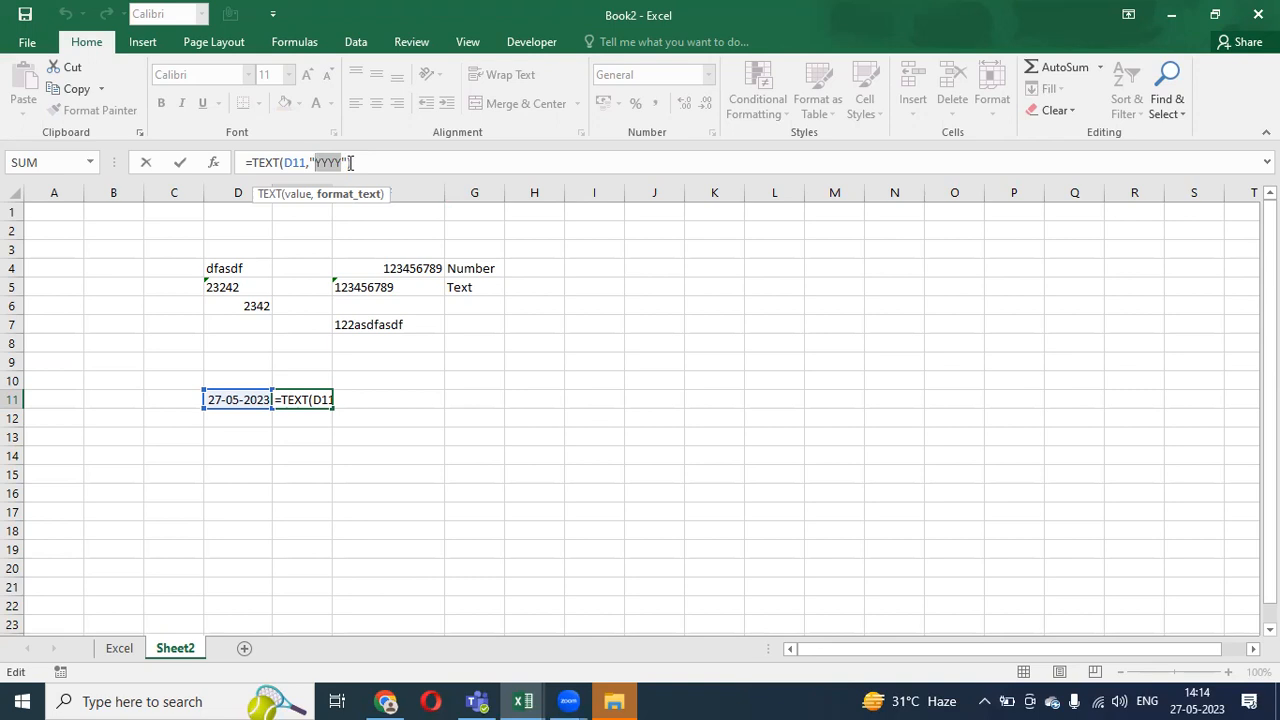
- Clear the year formula from E11
{"action": "key", "text": "ctrl+Return"}
{"action": "key", "text": "Down"}
{"action": "key", "text": "Down"}
{"action": "key", "text": "Up"}
{"action": "key", "text": "Up"}
{"action": "key", "text": "Up"}
{"action": "key", "text": "Down"}
{"action": "key", "text": "Down"}
{"action": "key", "text": "Left"}
{"action": "key", "text": "Down"}
{"action": "key", "text": "Right"}
{"action": "key", "text": "Left"}
{"action": "key", "text": "Up"}
{"action": "key", "text": "Up"}
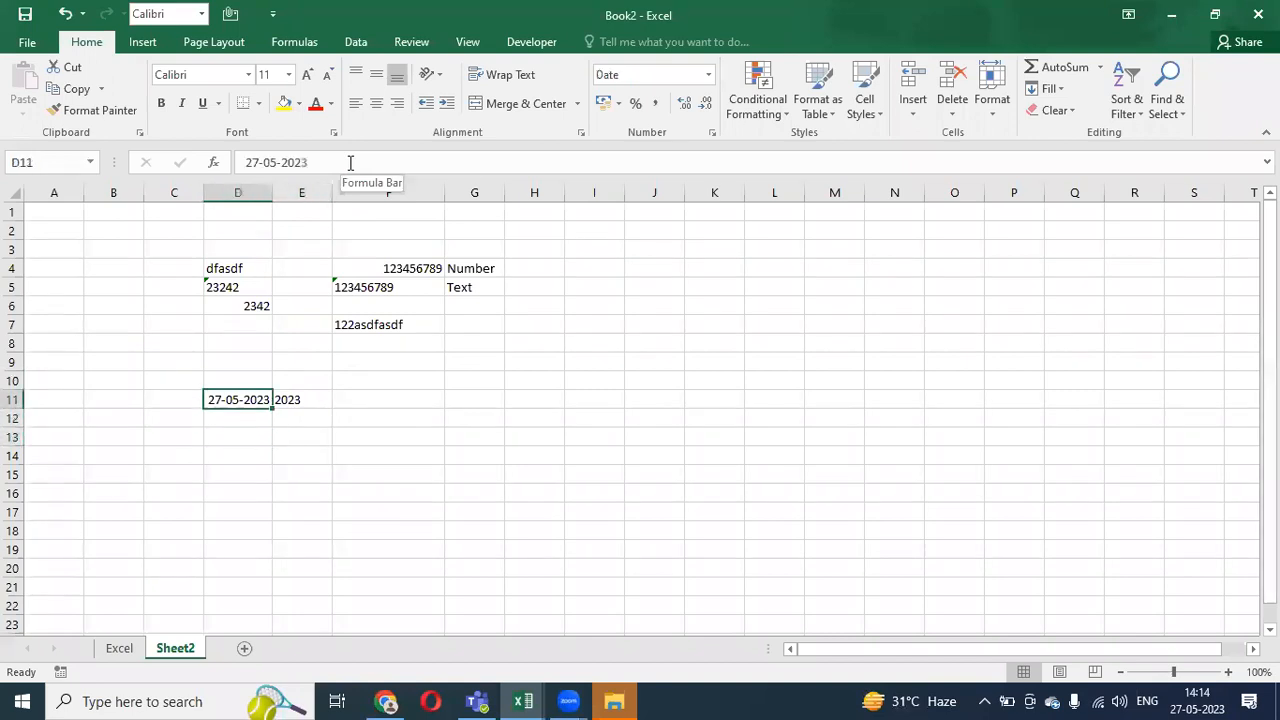
{"action": "key", "text": "Right"}
{"action": "key", "text": "Delete"}
- Enter 12 in F11 and the formula =IF(F11>1,1,0) in G11
{"action": "key", "text": "Right"}
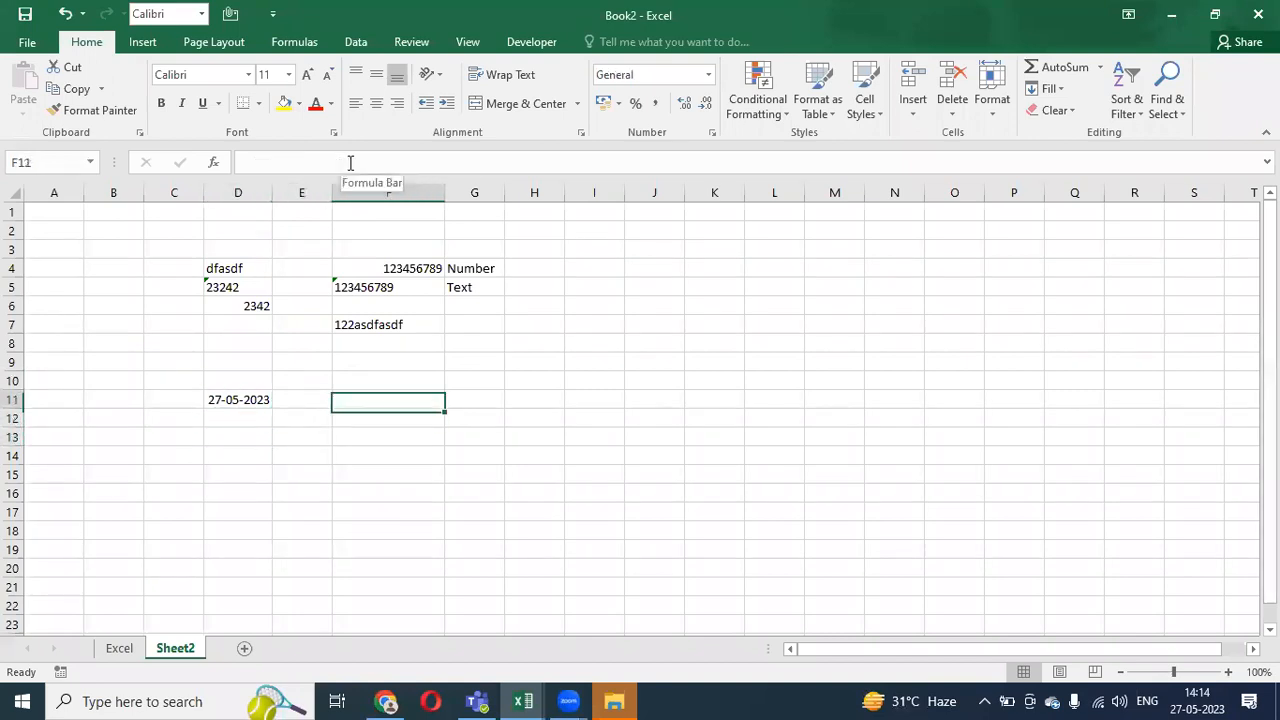
{"action": "type", "text": "12"}
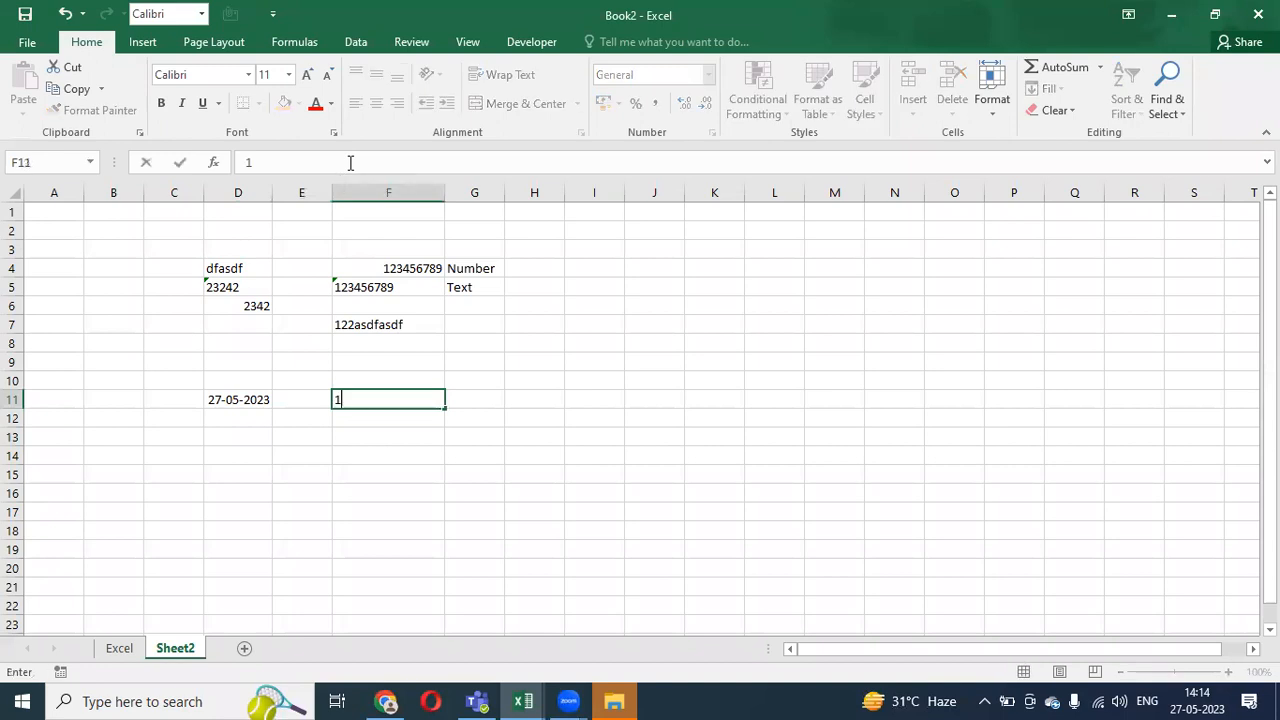
{"action": "key", "text": "ctrl+Return"}
{"action": "key", "text": "Right"}
{"action": "type", "text": "=IF("}
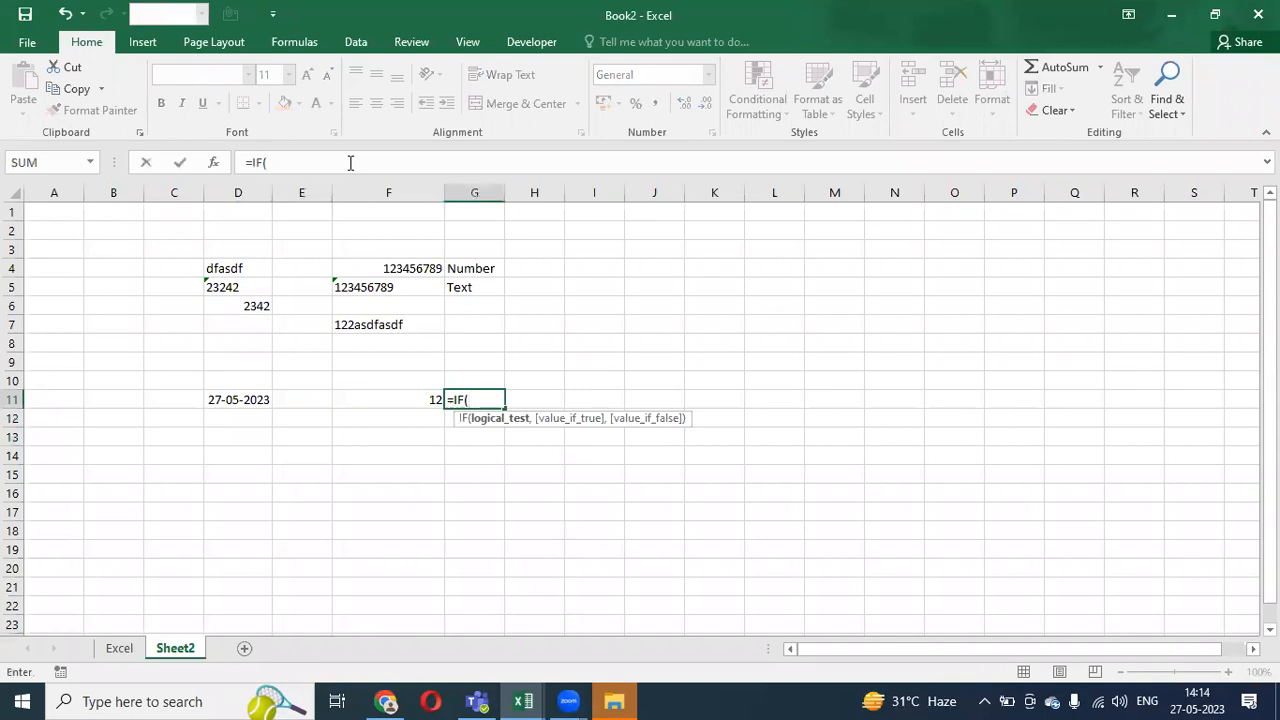
{"action": "key", "text": "Left"}
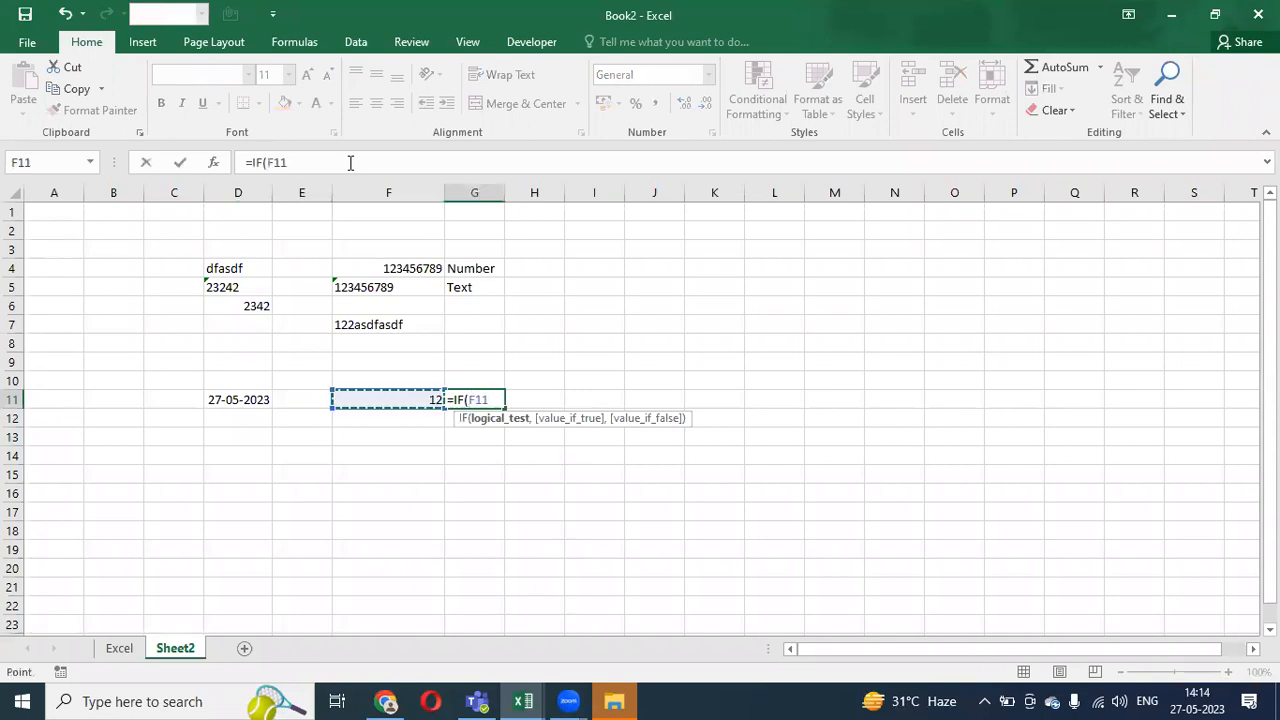
{"action": "type", "text": ">1,1,0)"}
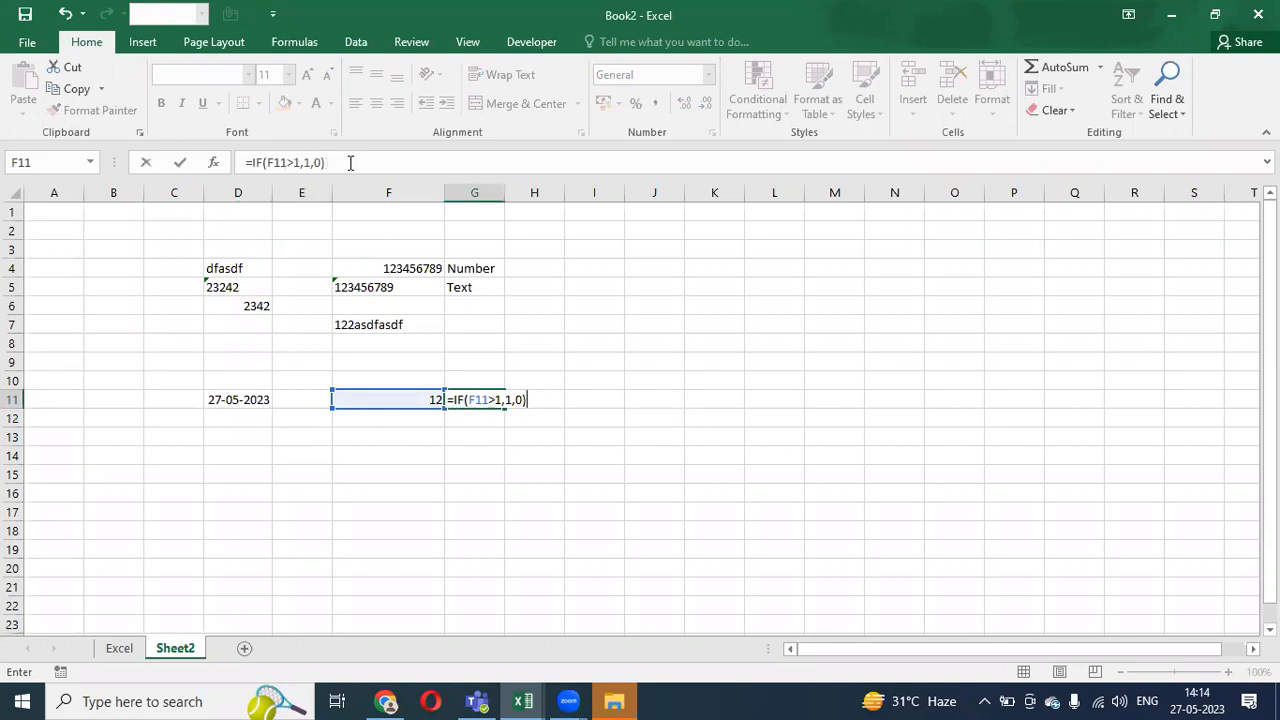
{"action": "key", "text": "Return"}
{"action": "key", "text": "Up"}
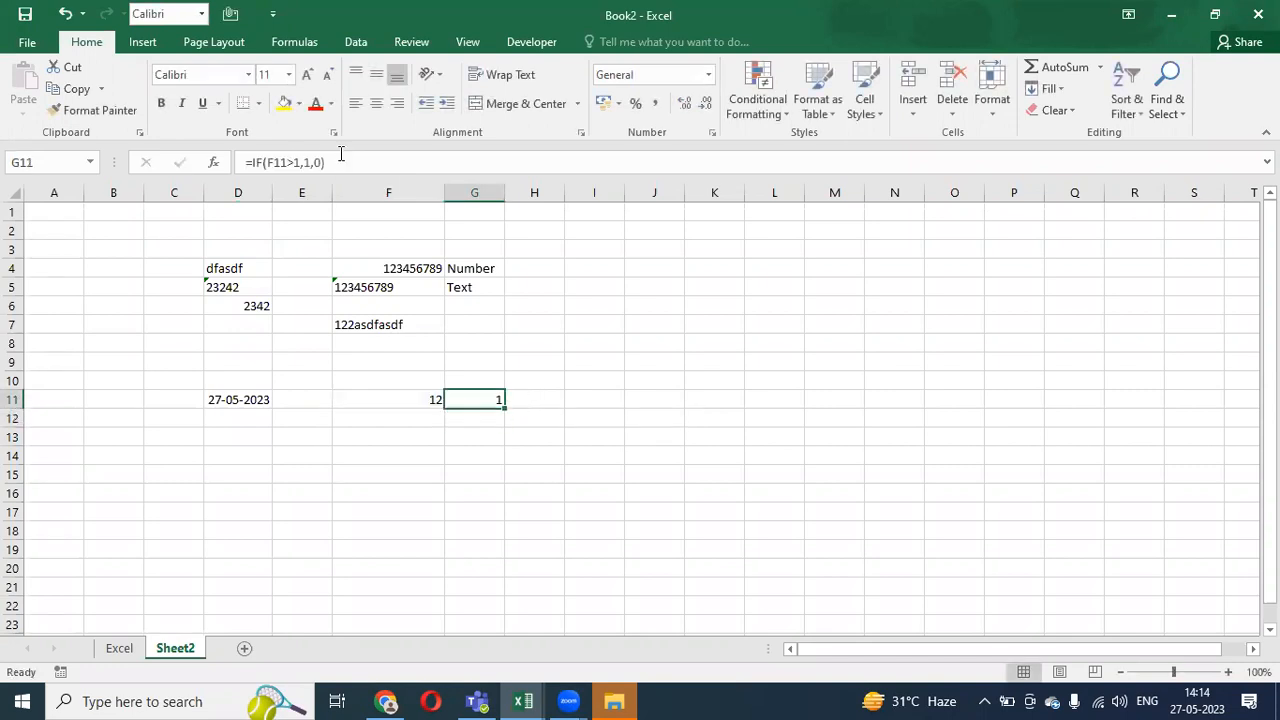
- Change the IF formula's true result from 1 to 12, giving =IF(F11>1,12,0)
{"action": "left_click", "coordinate": [313, 162]}
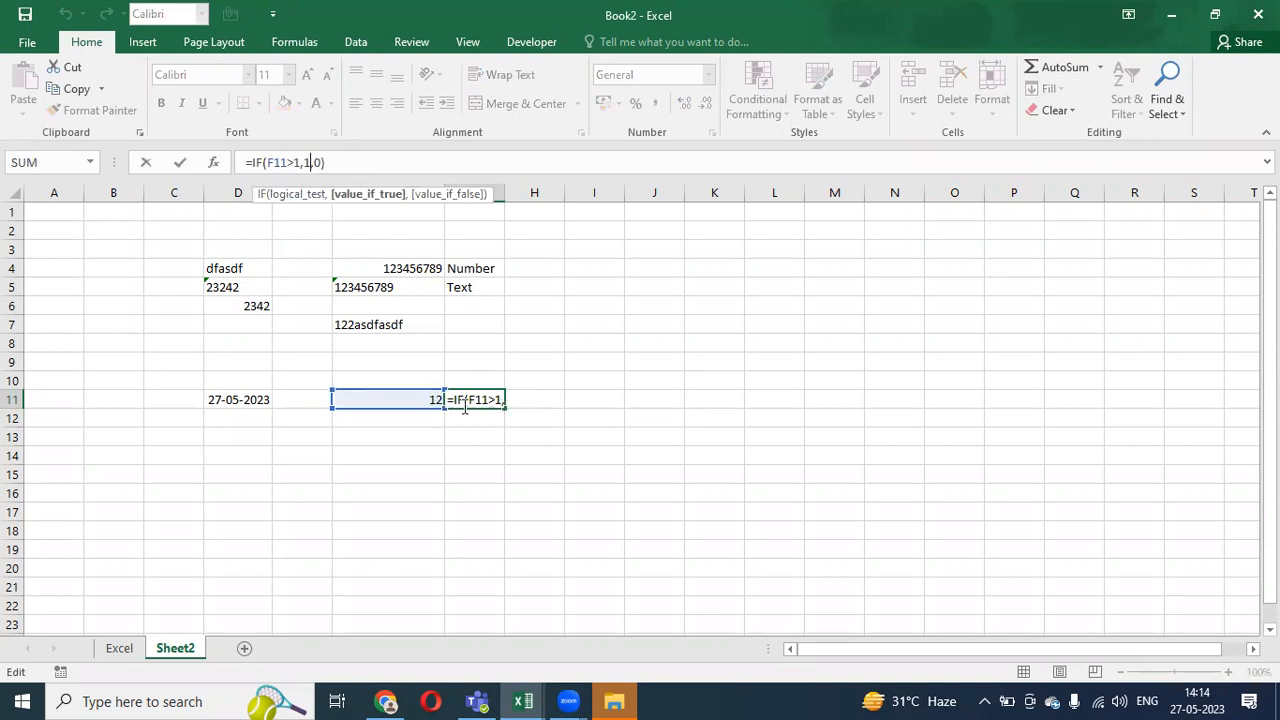
{"action": "key", "text": "BackSpace"}
{"action": "type", "text": "12"}
{"action": "key", "text": "Return"}
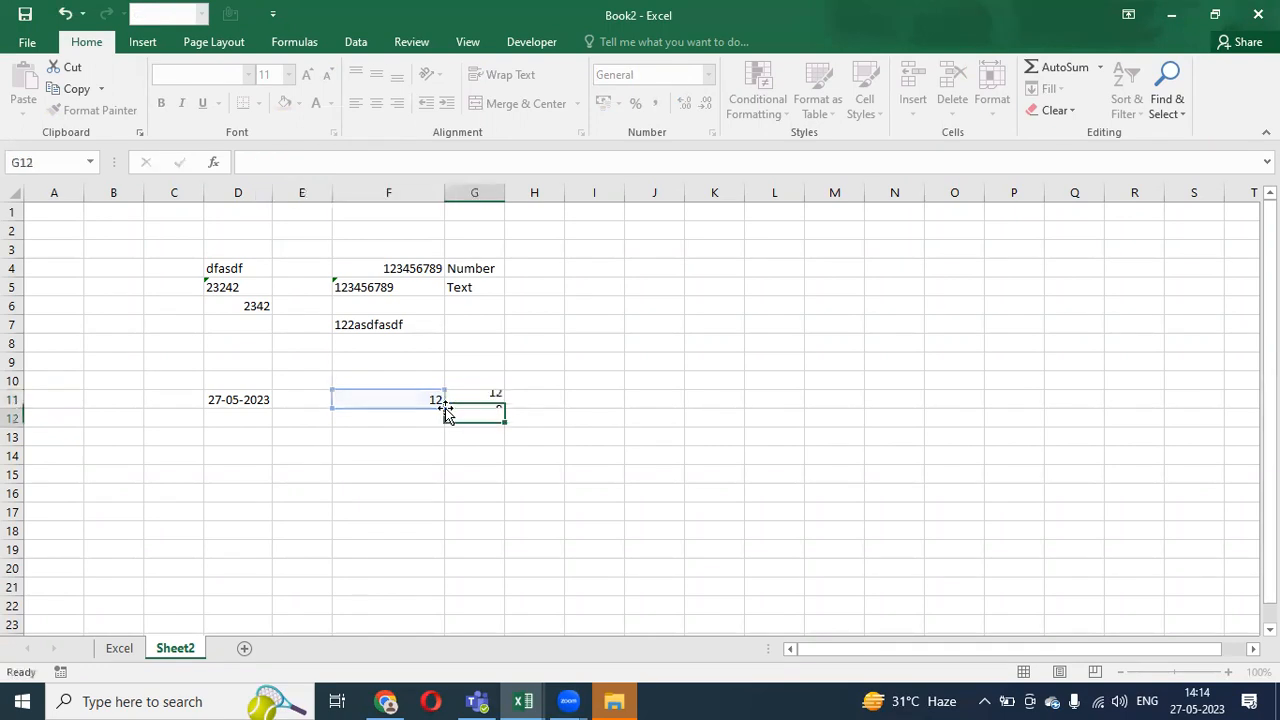
{"action": "left_click", "coordinate": [447, 404]}
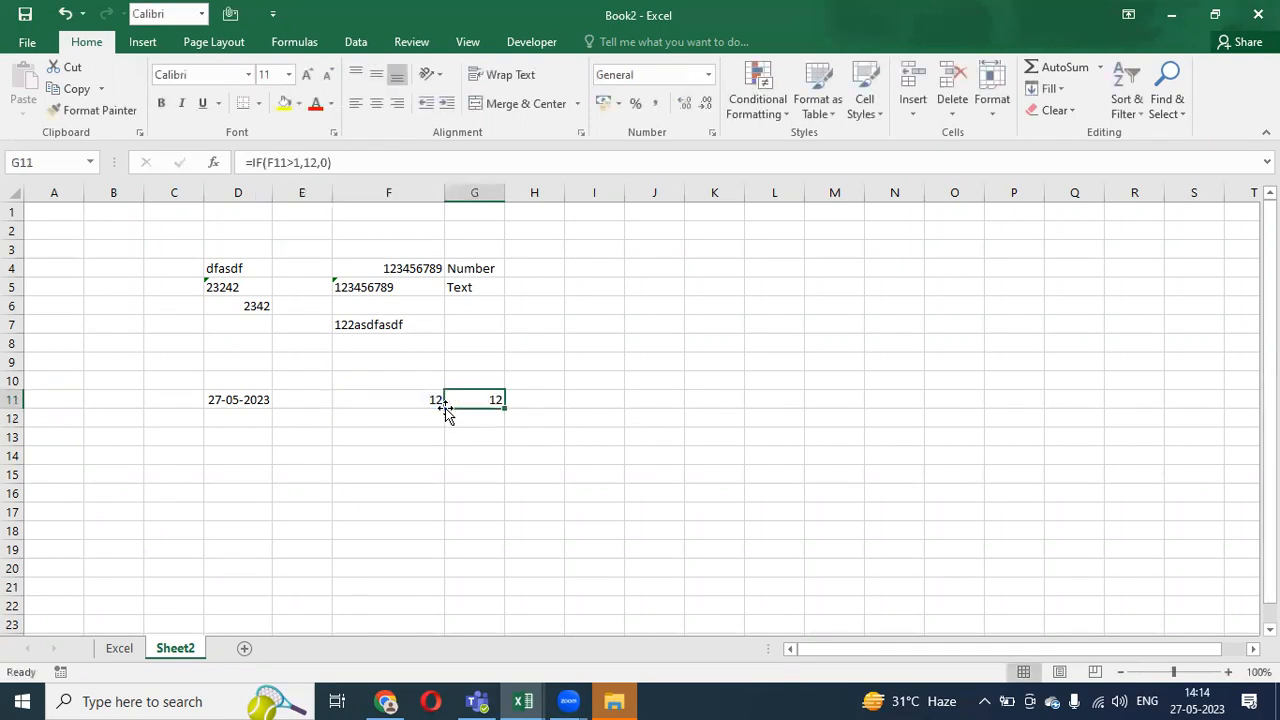
{"action": "left_click", "coordinate": [318, 161]}
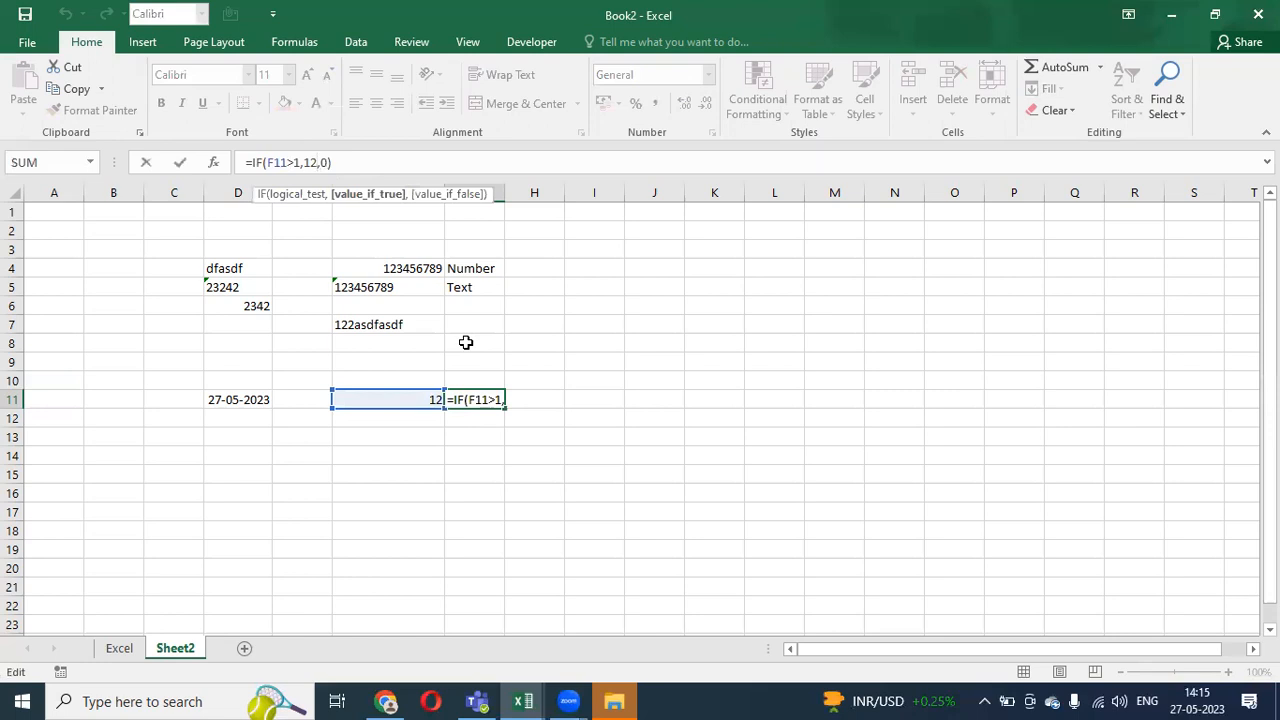
- Put quotes around 12 so G11 reads =IF(F11>1,"12",0)
{"action": "key", "text": "ctrl+Return"}
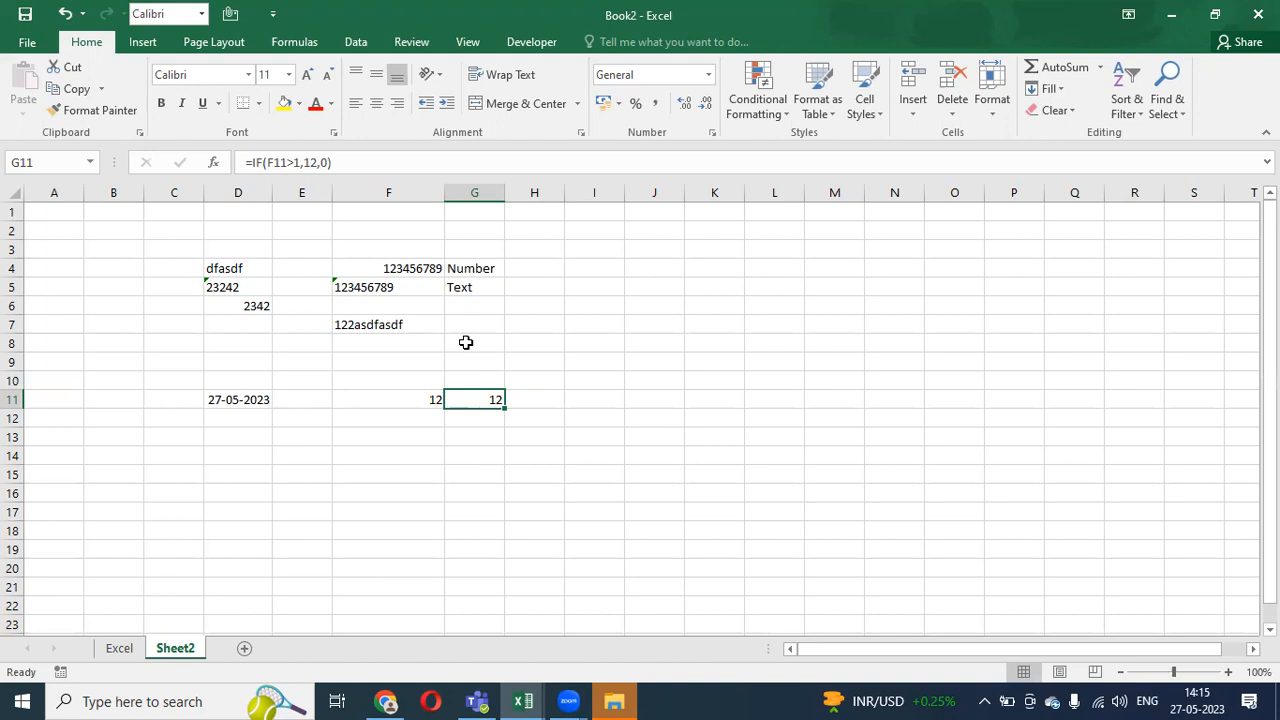
{"action": "left_click", "coordinate": [307, 162]}
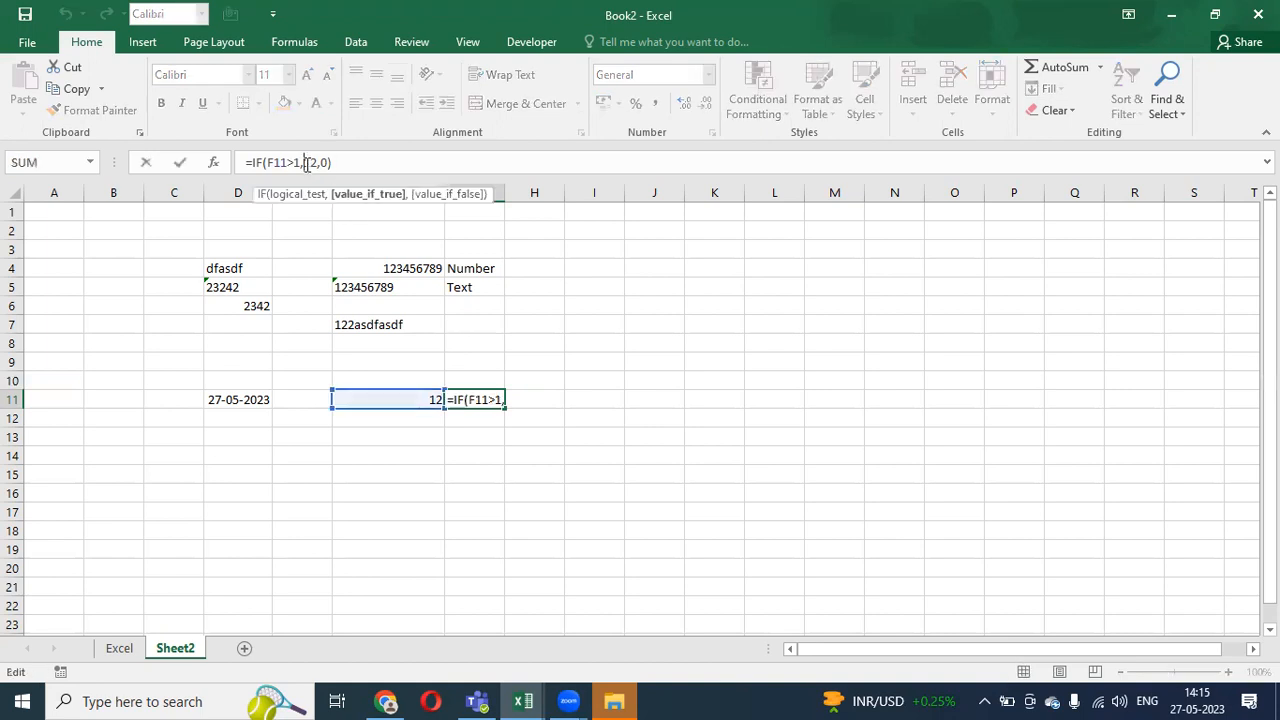
{"action": "type", "text": "\""}
{"action": "key", "text": "Right"}
{"action": "key", "text": "Right"}
{"action": "type", "text": "\""}
{"action": "key", "text": "Return"}
{"action": "key", "text": "Up"}
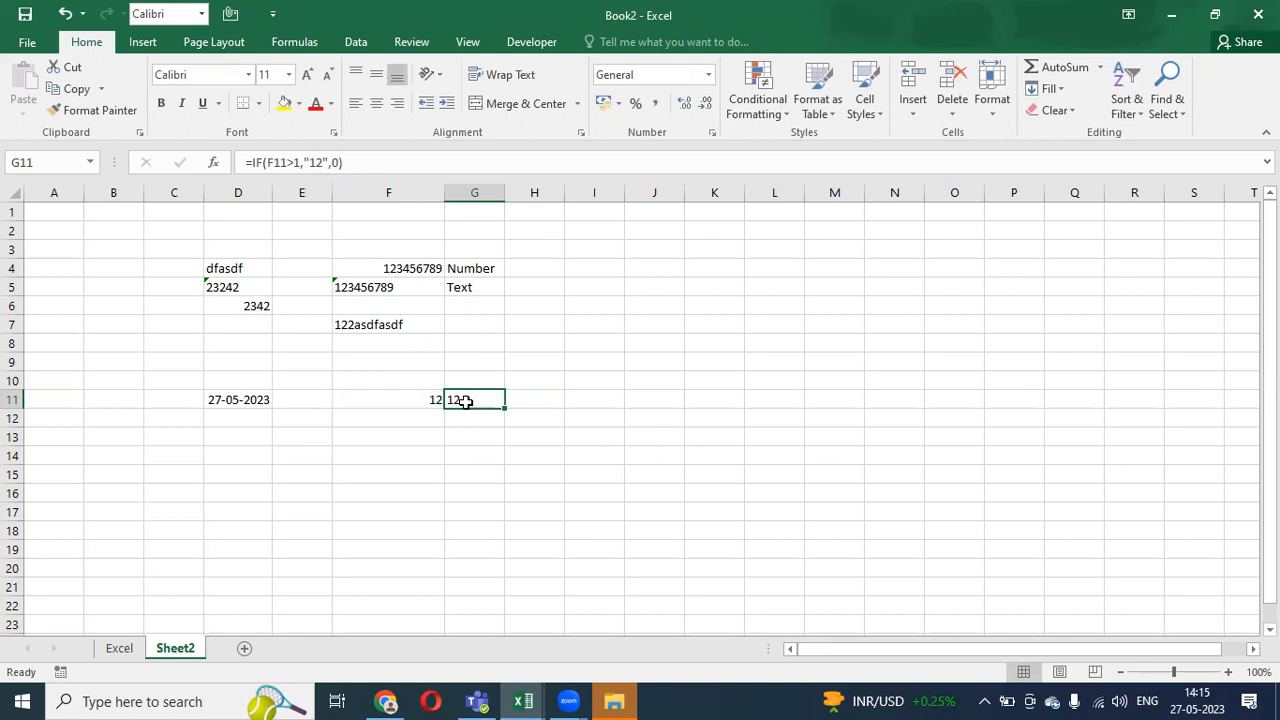
- Undo twice back to the result 1, then redo to restore the quoted "12" formula
{"action": "key", "text": "ctrl+z"}
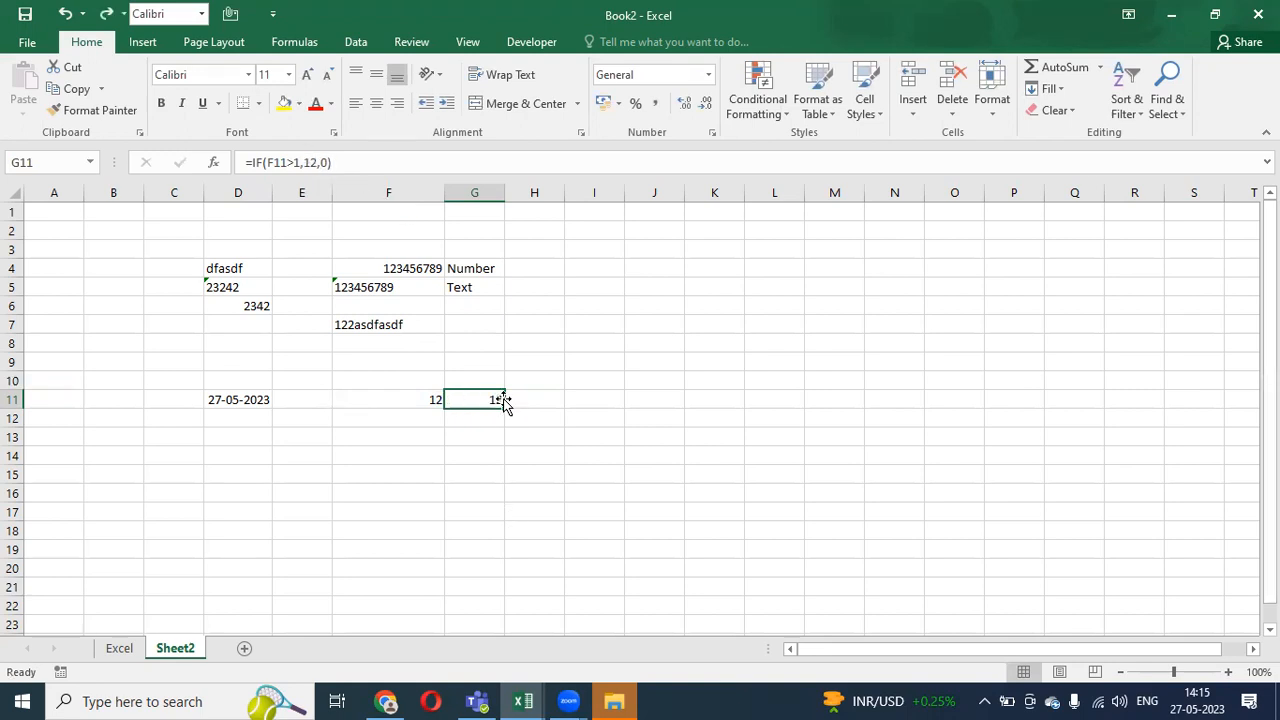
{"action": "key", "text": "ctrl+z"}
{"action": "key", "text": "ctrl+y"}
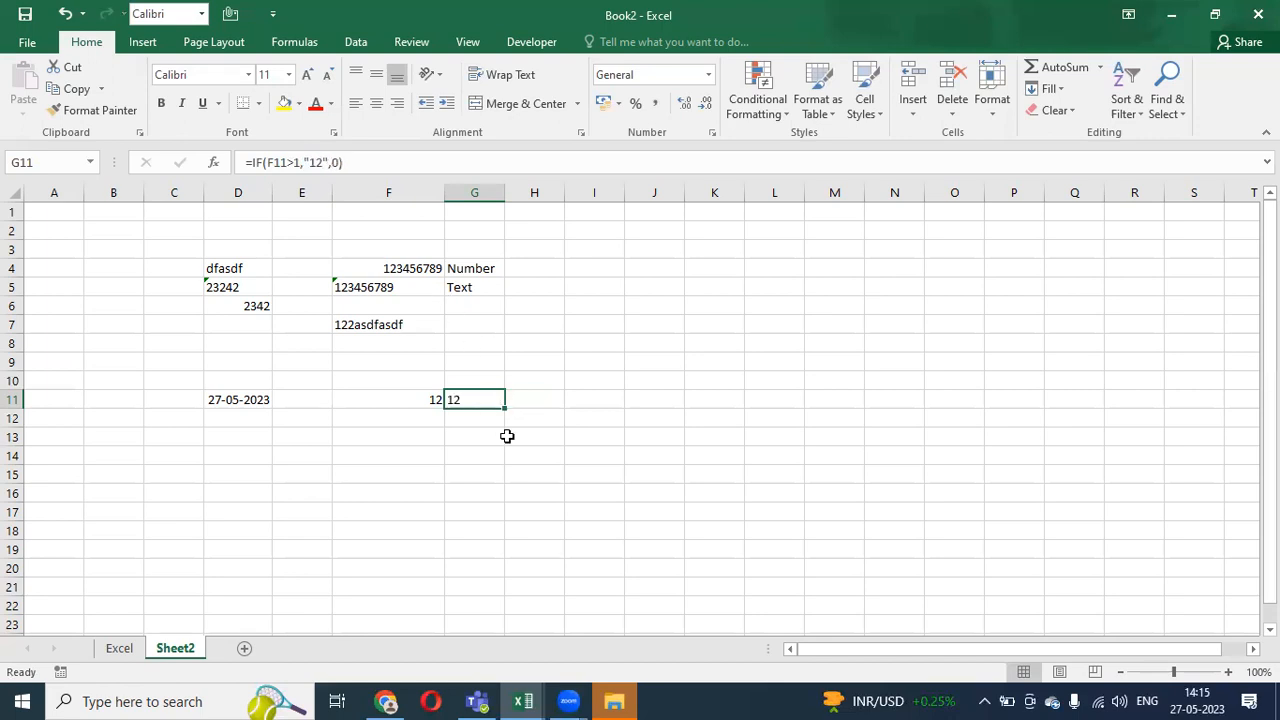
{"action": "left_click", "coordinate": [352, 160]}
- Append *1 to G11's IF formula, then remove it again to compare the results
{"action": "type", "text": "*"}
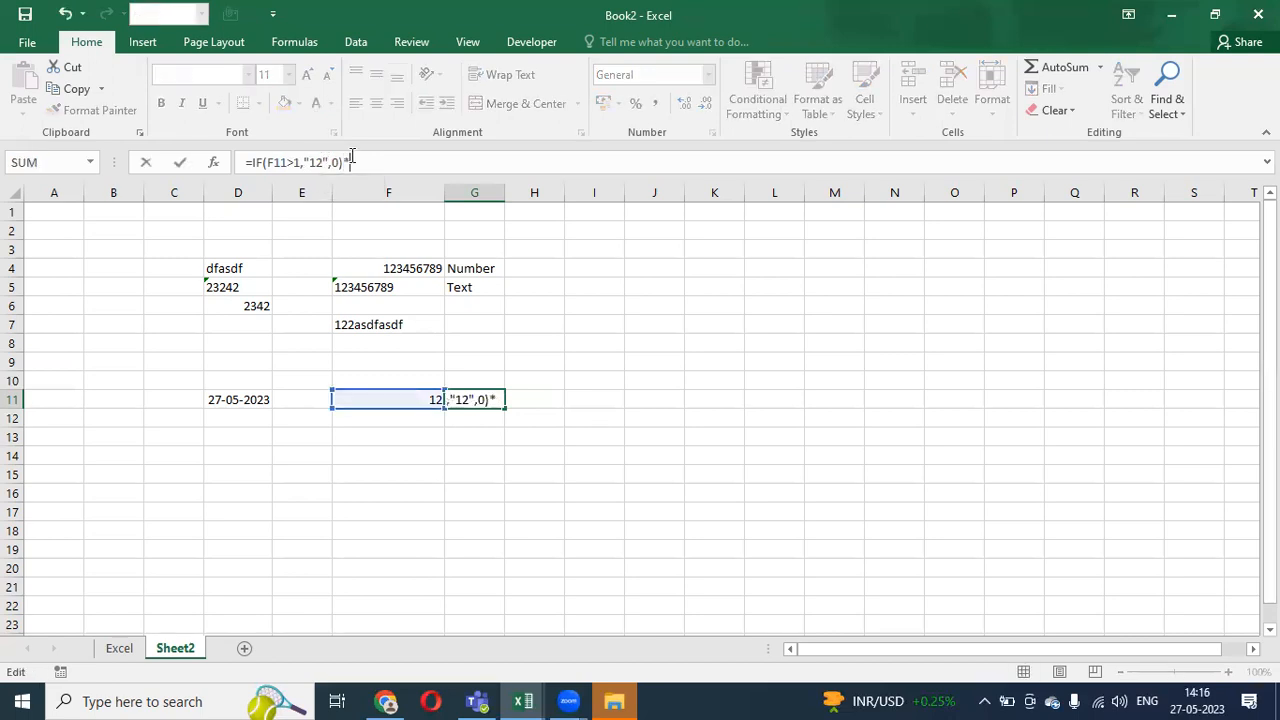
{"action": "type", "text": "1"}
{"action": "key", "text": "Return"}
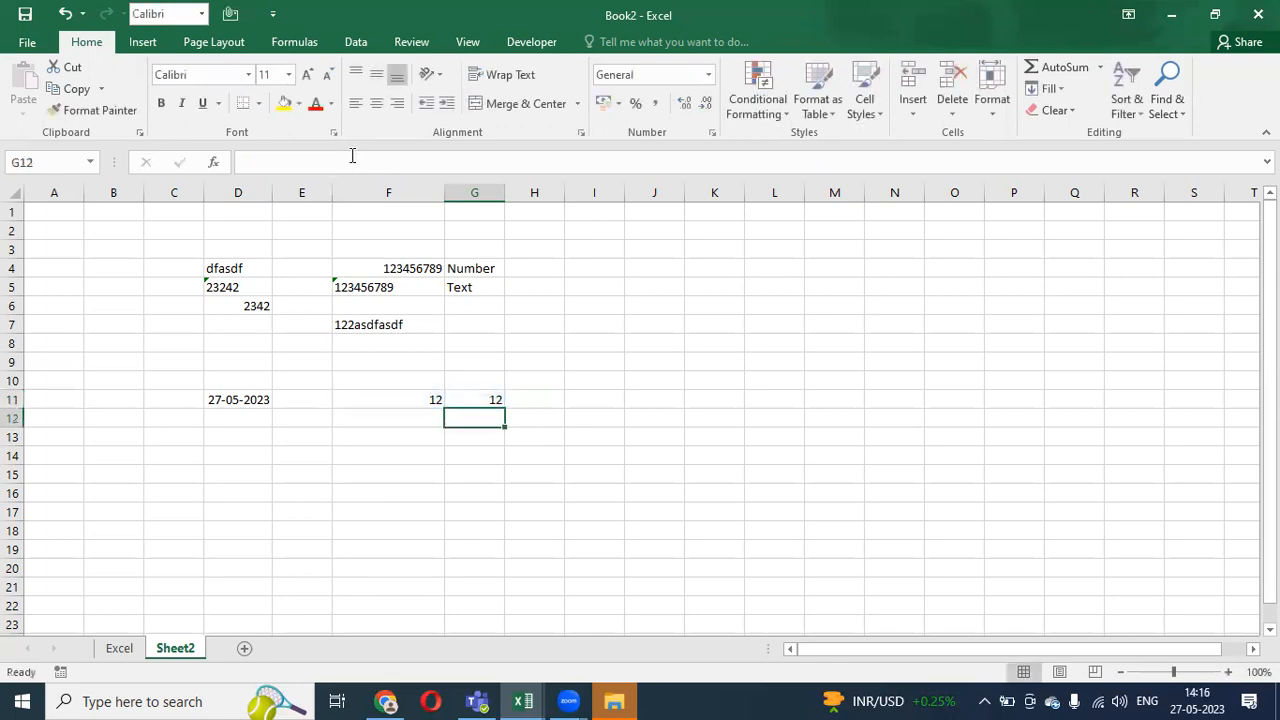
{"action": "key", "text": "Up"}
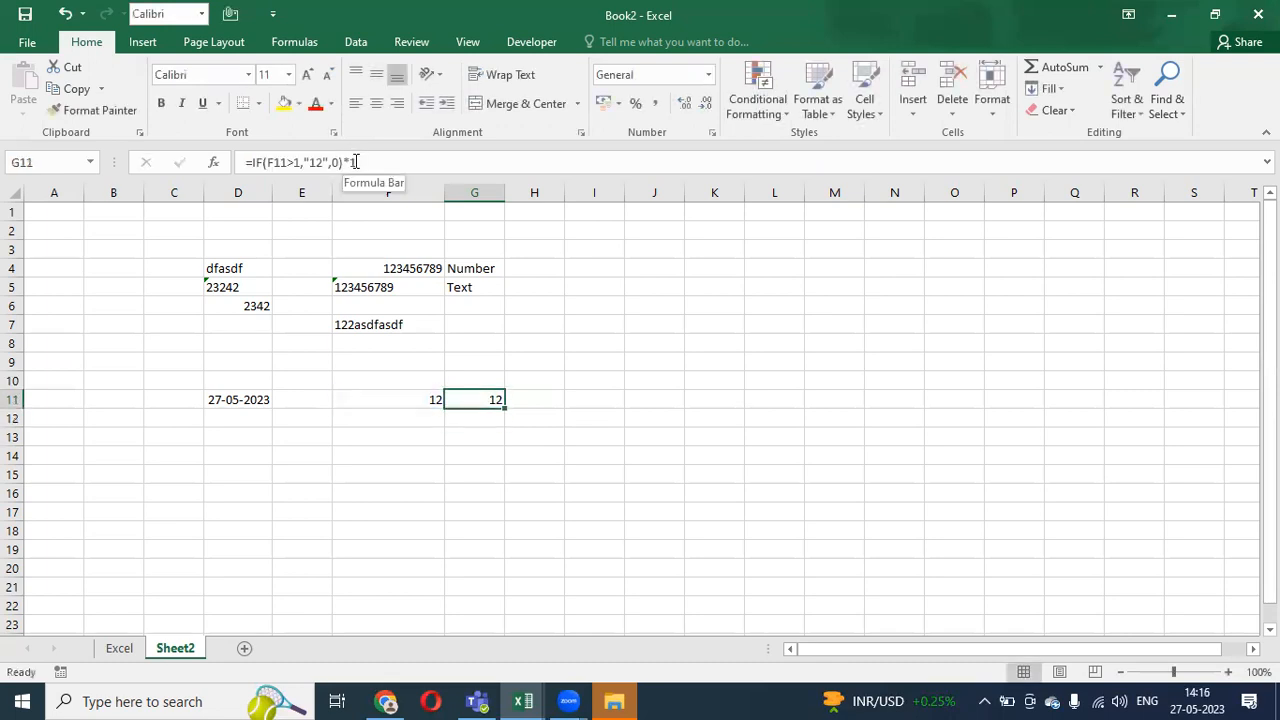
{"action": "left_click_drag", "start_coordinate": [343, 161], "coordinate": [358, 161]}
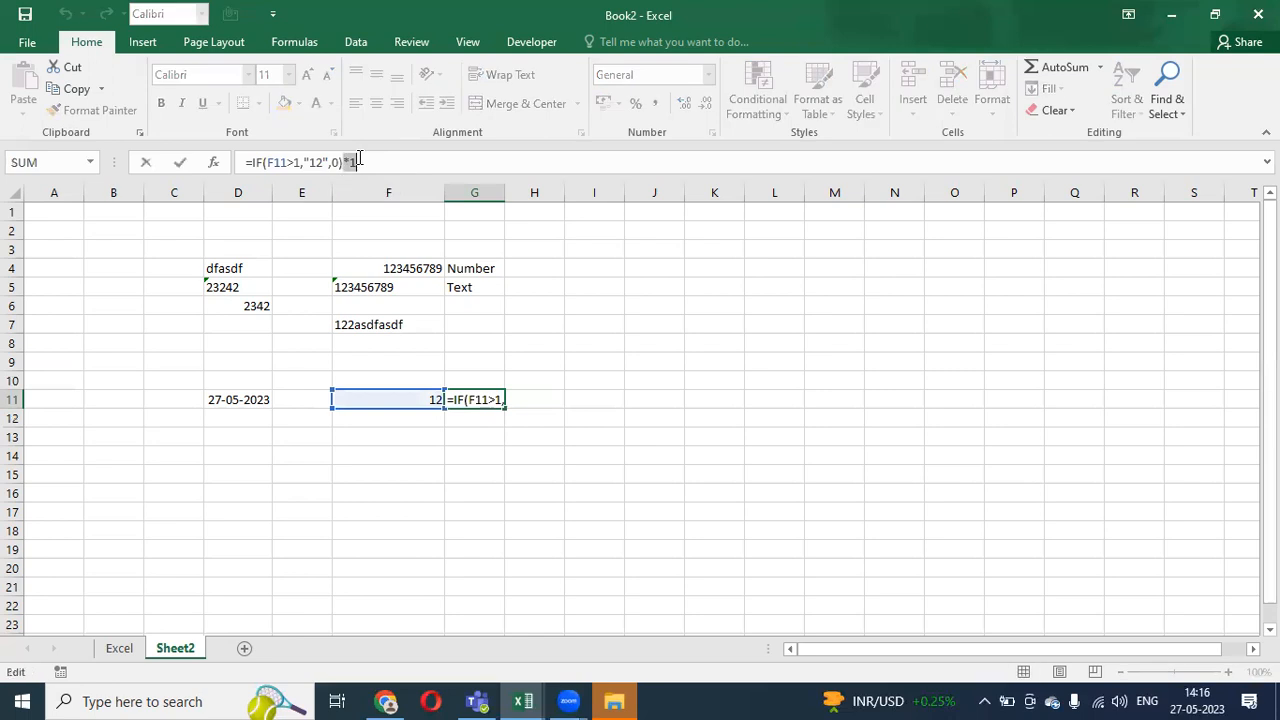
{"action": "key", "text": "Escape"}
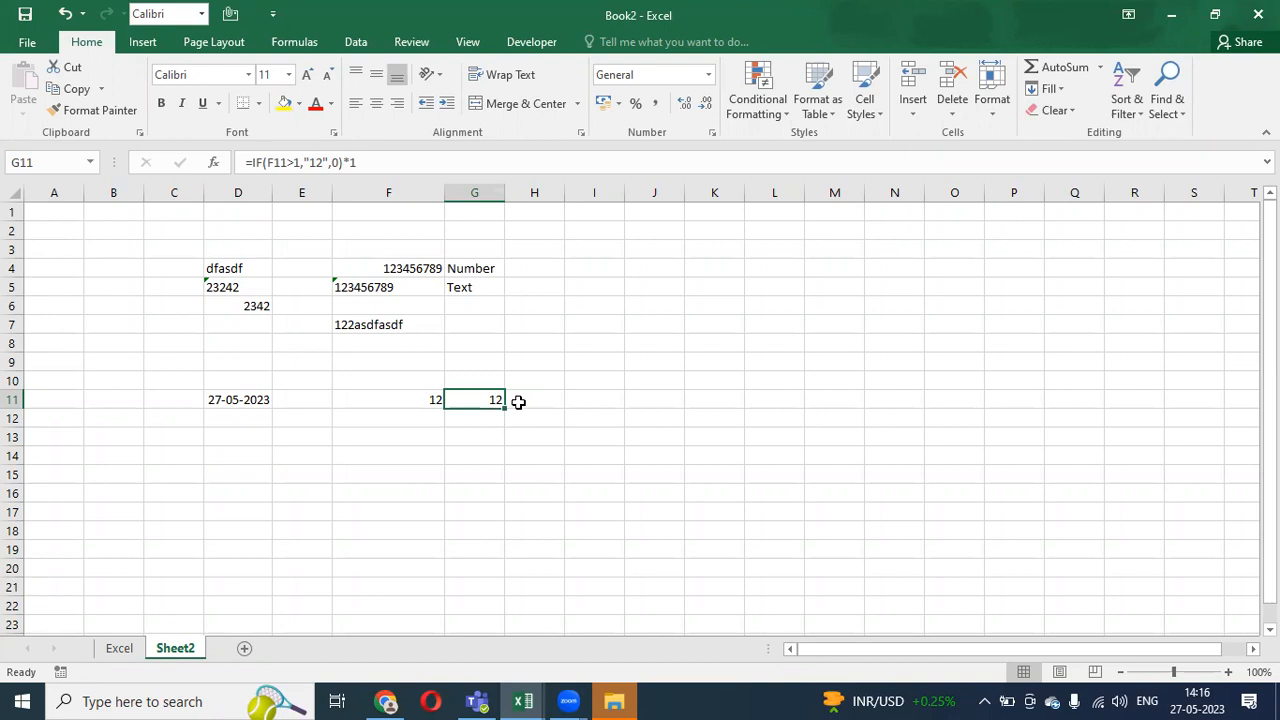
{"action": "left_click", "coordinate": [375, 164]}
{"action": "key", "text": "BackSpace"}
{"action": "key", "text": "BackSpace"}
{"action": "key", "text": "Return"}
- Re-add *1 to G11's formula and delete it once more, leaving the text result 12
{"action": "key", "text": "Up"}
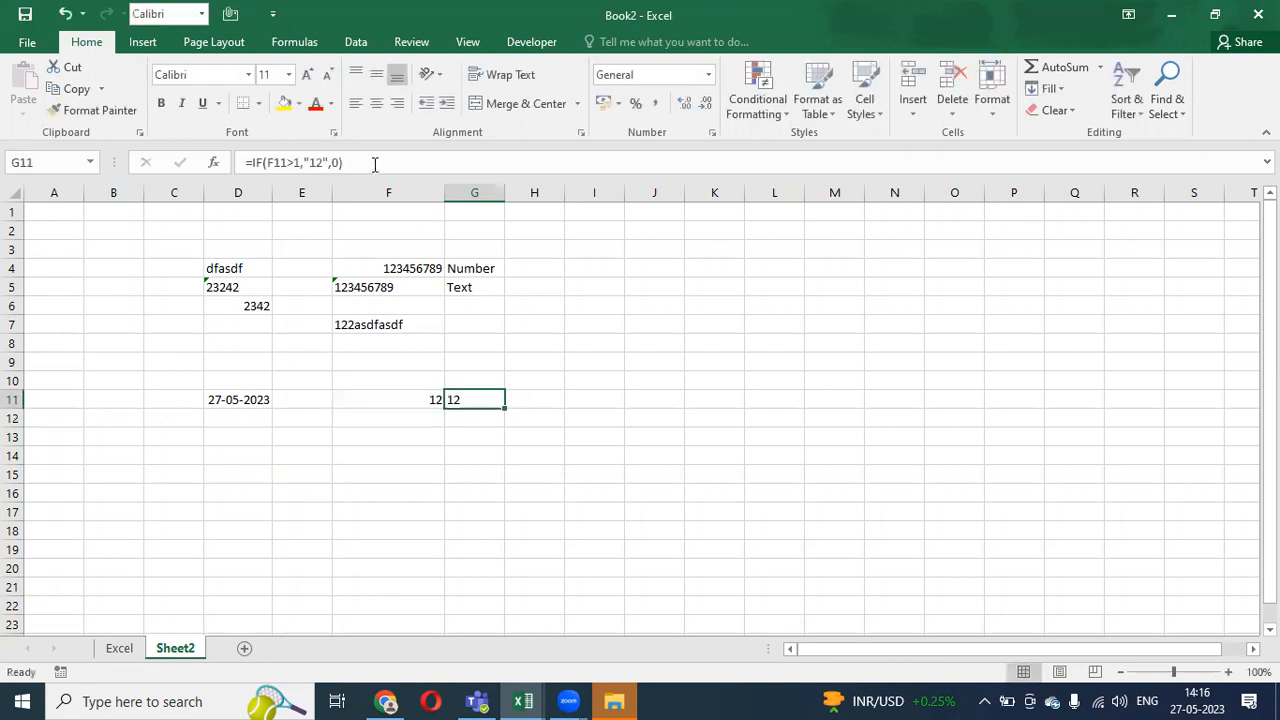
{"action": "left_click", "coordinate": [375, 164]}
{"action": "type", "text": "*1"}
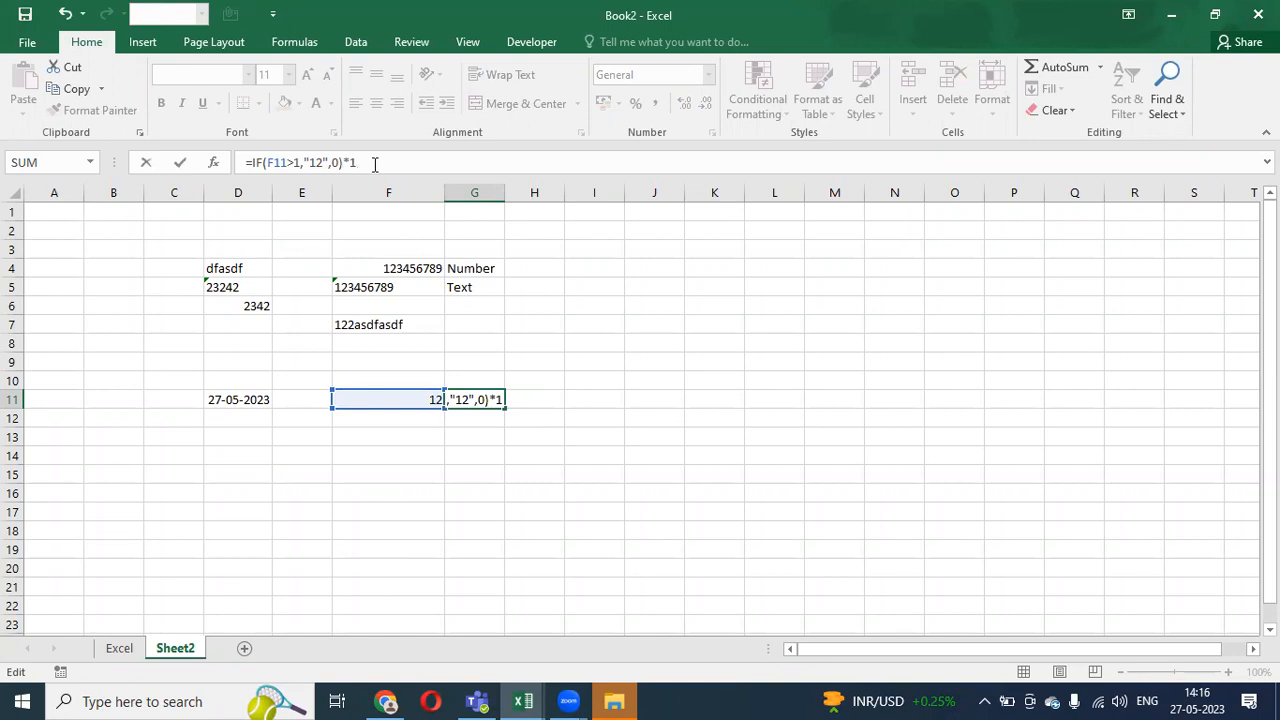
{"action": "key", "text": "Return"}
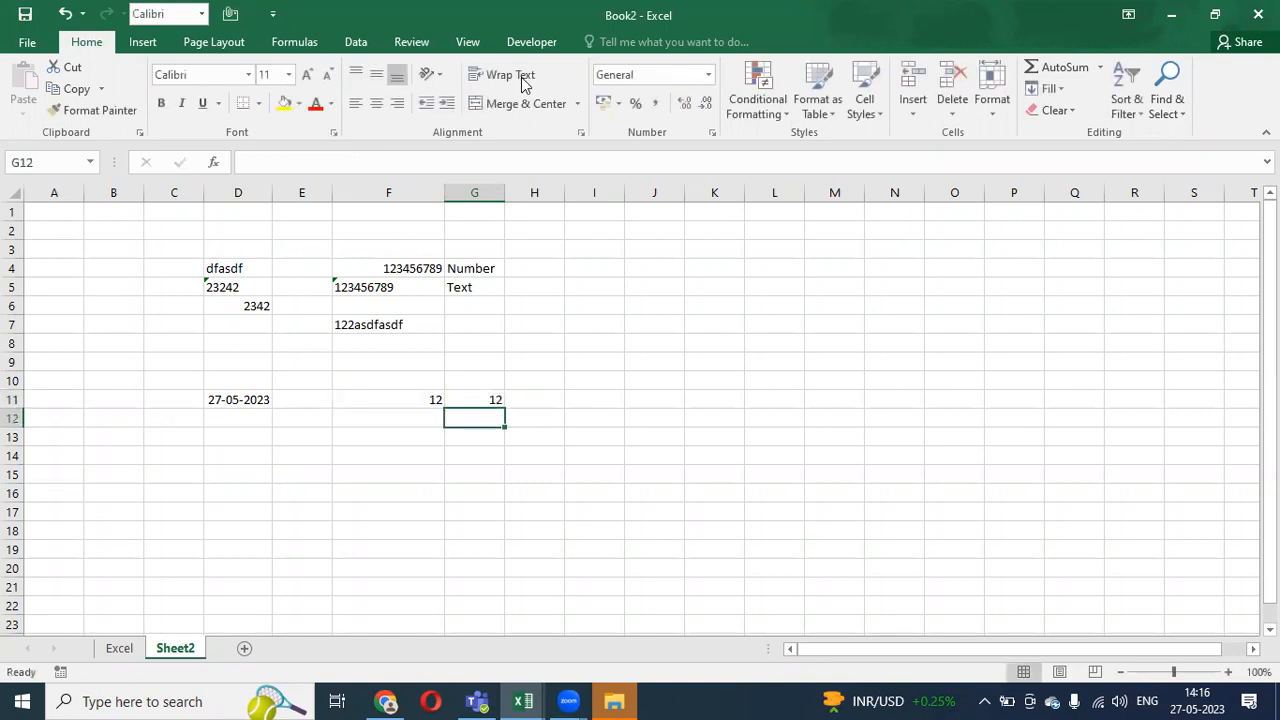
{"action": "key", "text": "Up"}
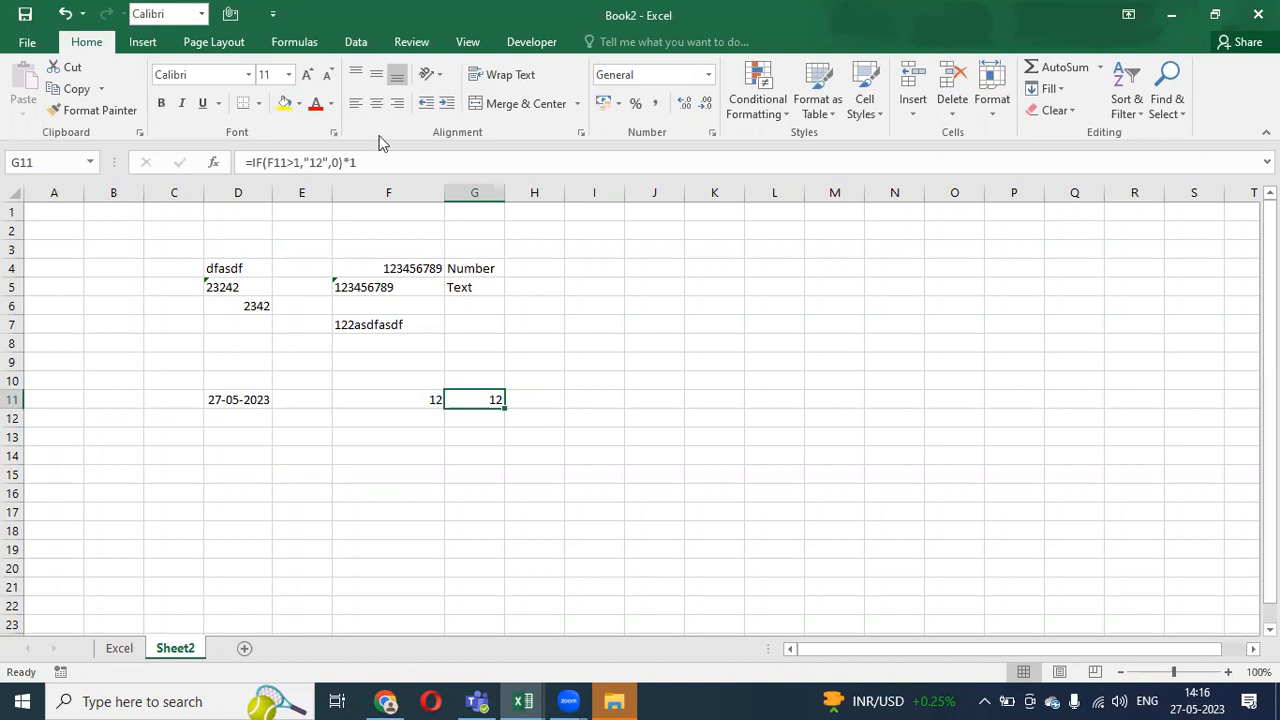
{"action": "left_click_drag", "start_coordinate": [343, 162], "coordinate": [393, 160]}
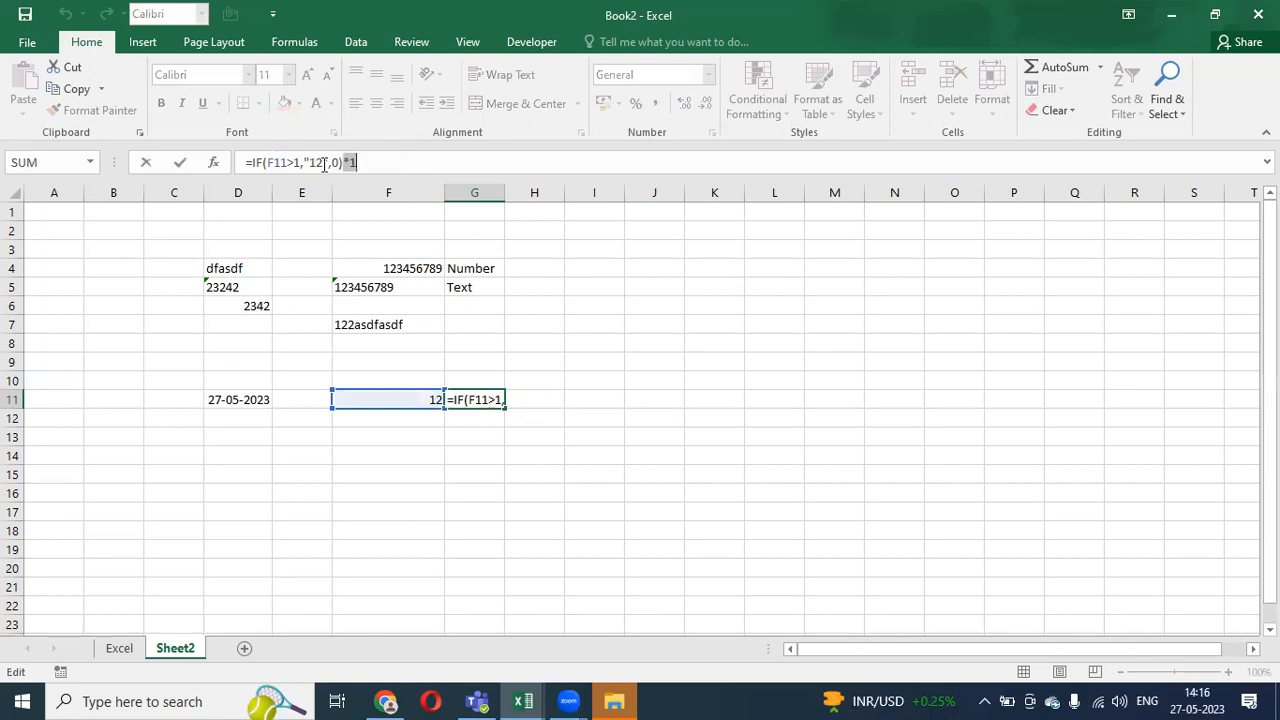
{"action": "key", "text": "BackSpace"}
{"action": "key", "text": "Return"}
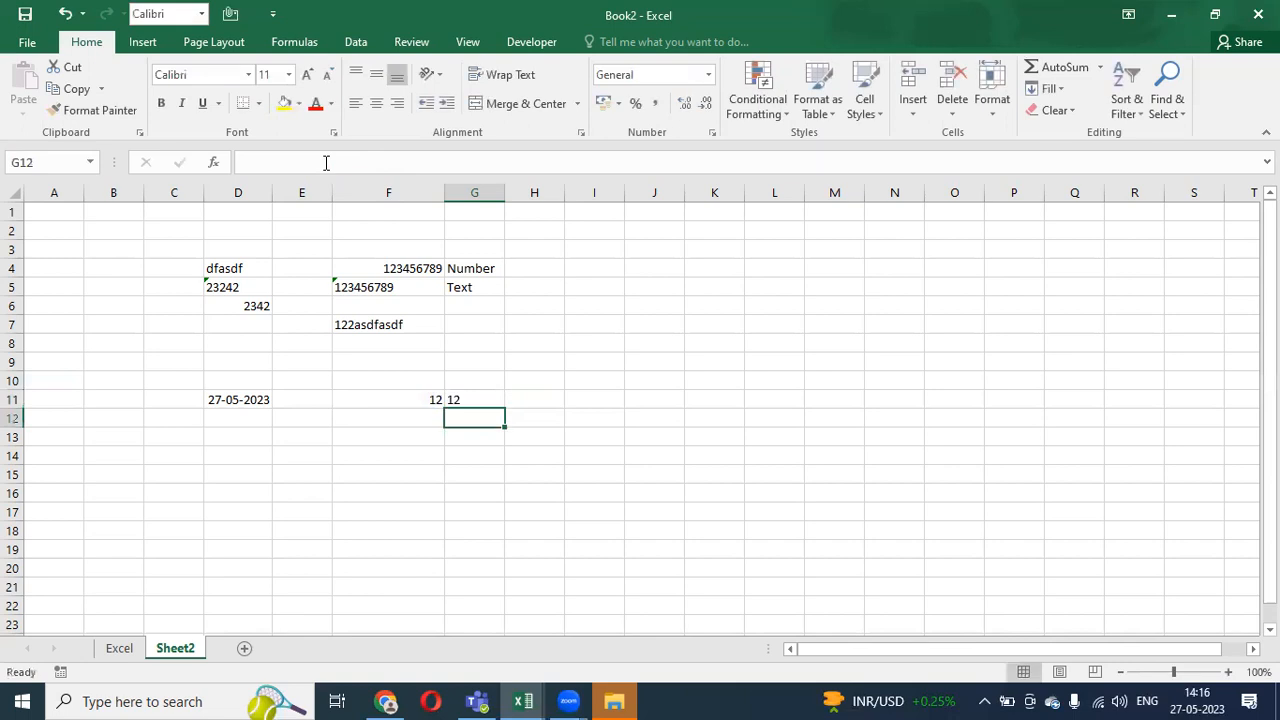
{"action": "key", "text": "Up"}
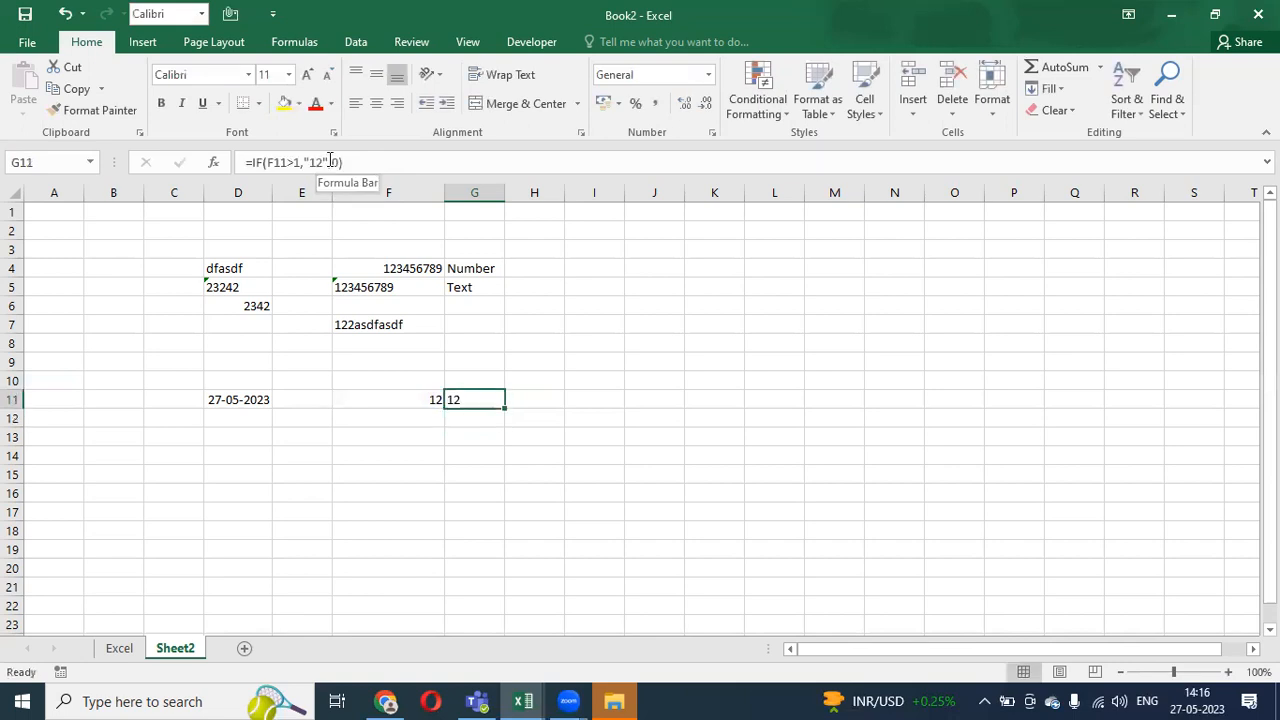
- Append *1 for good so G11 reads =IF(F11>1,"12",0)*1 and returns the number 12
{"action": "left_click", "coordinate": [383, 161]}
{"action": "type", "text": "*1"}
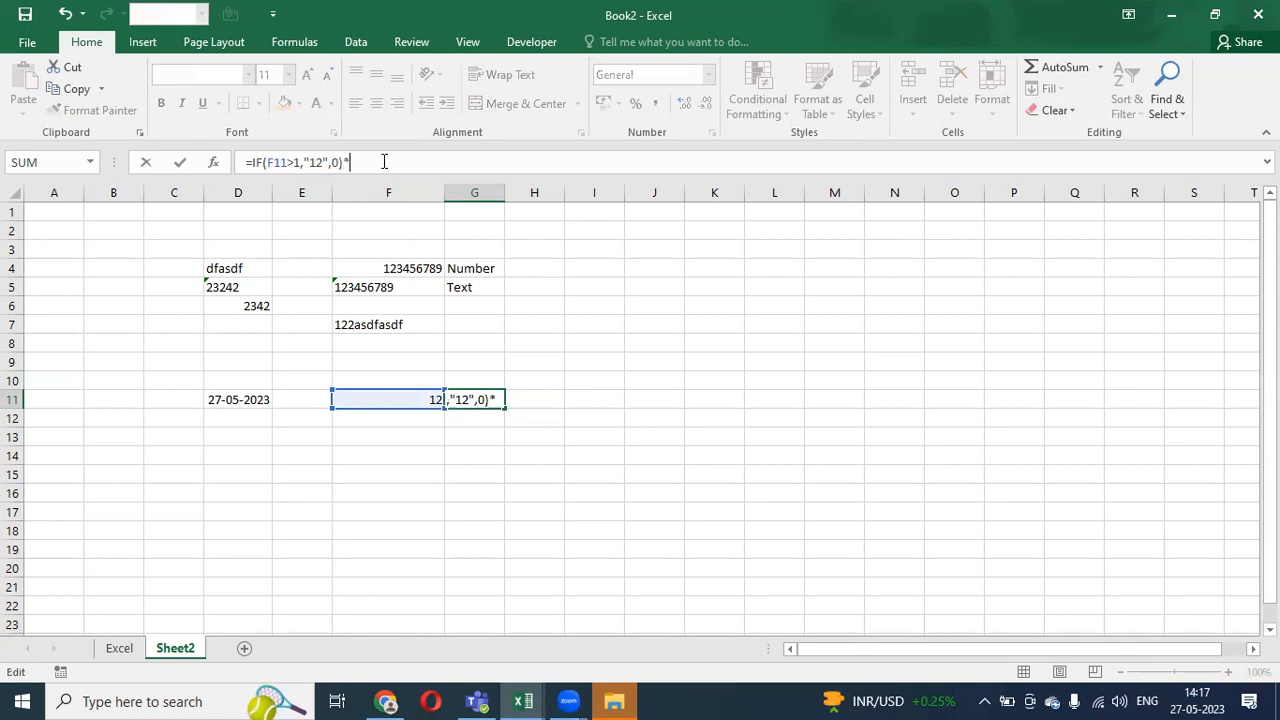
{"action": "key", "text": "Return"}
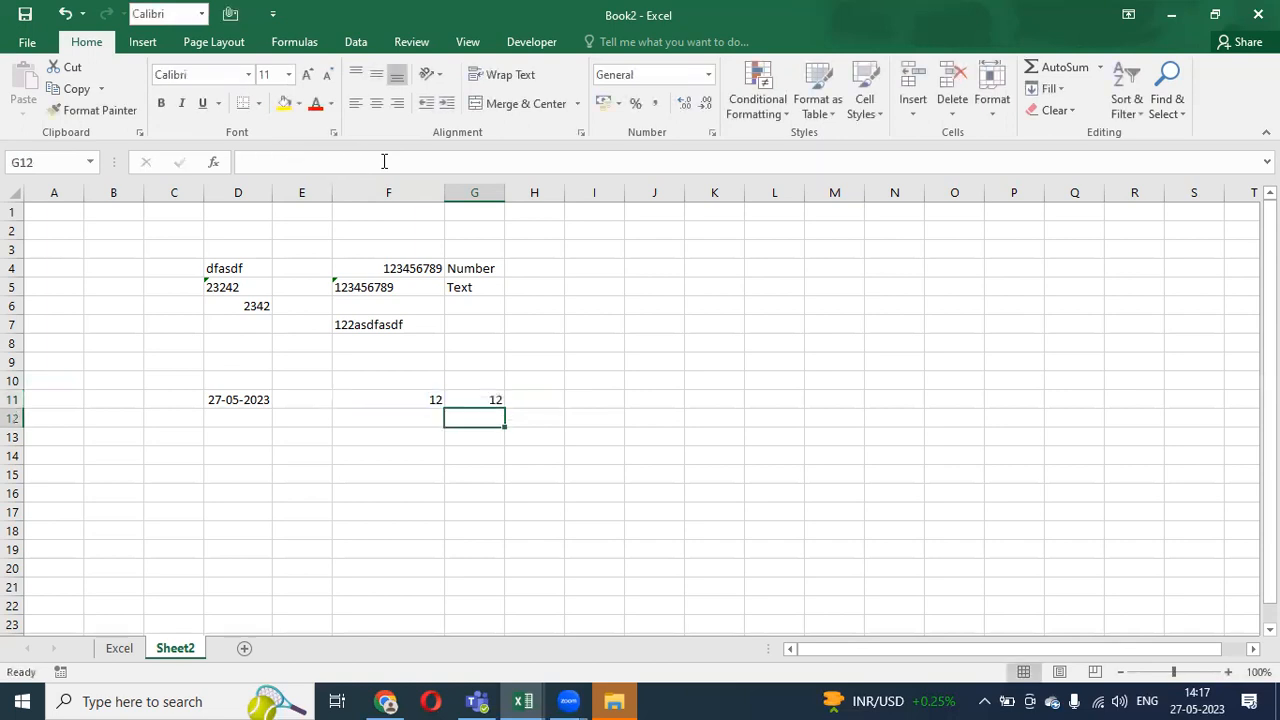
{"action": "key", "text": "Up"}
{"action": "left_click", "coordinate": [383, 161]}
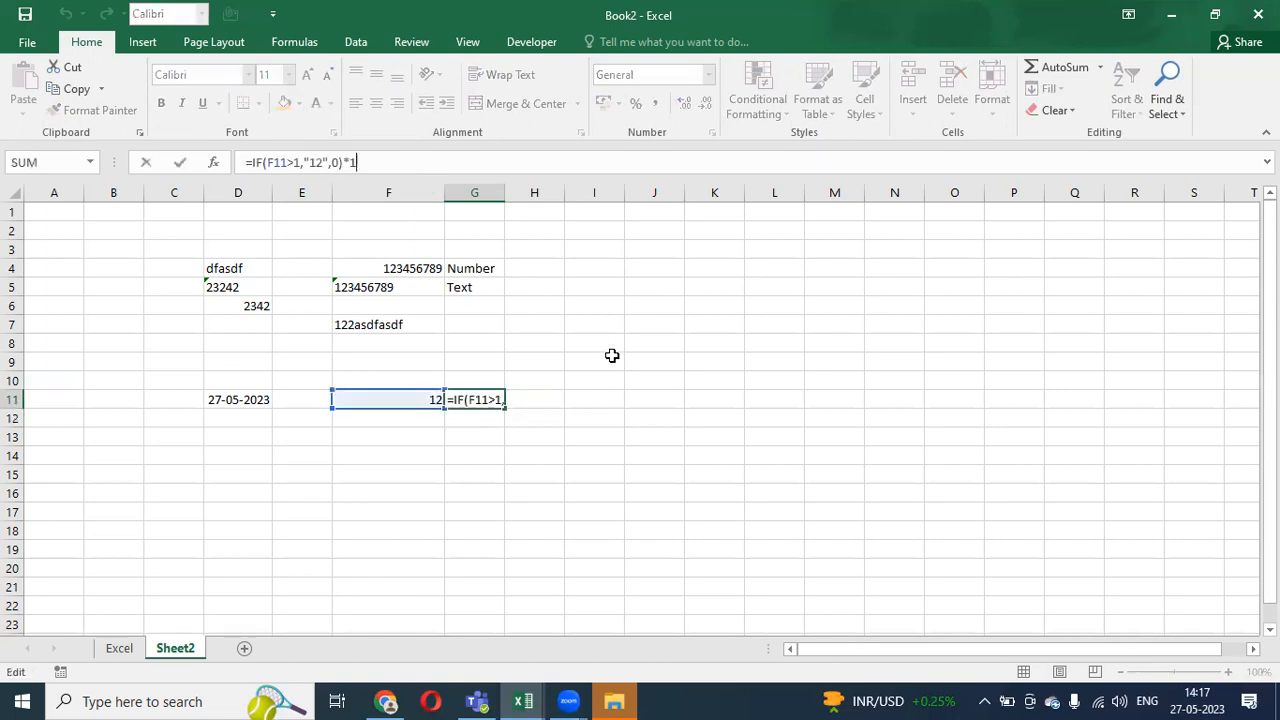
{"action": "key", "text": "Escape"}
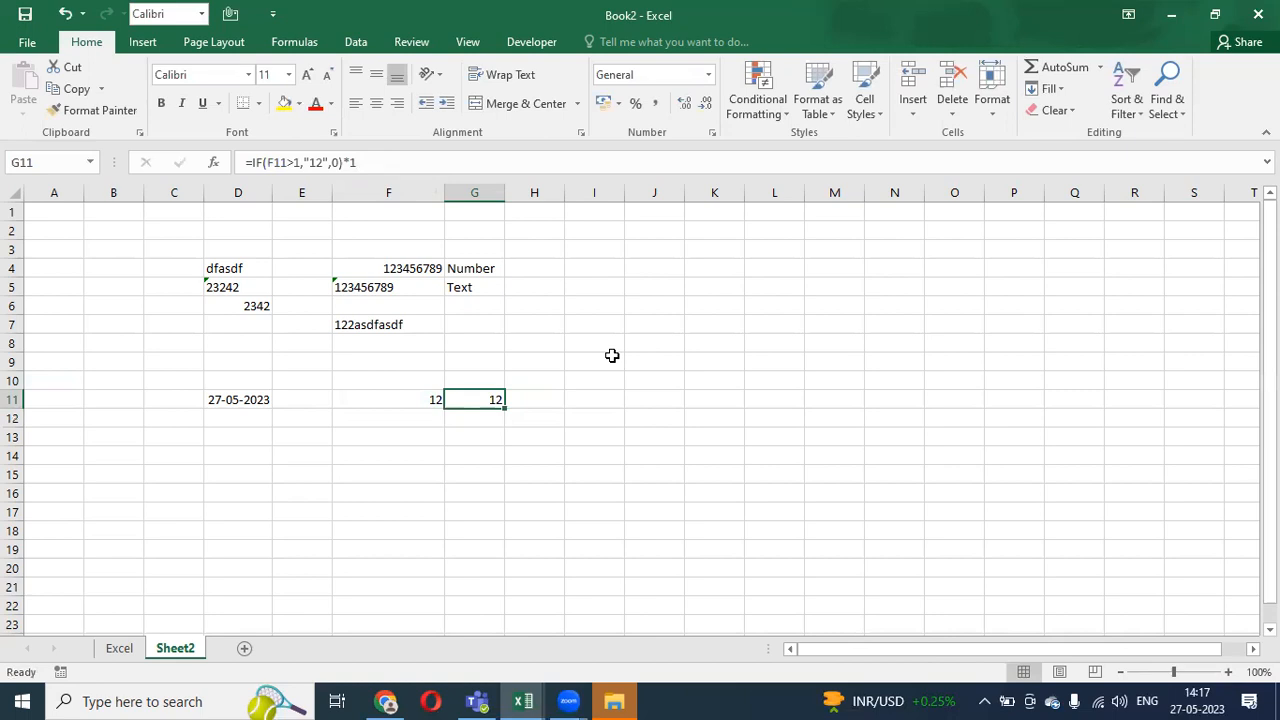
{"action": "left_click", "coordinate": [352, 162]}
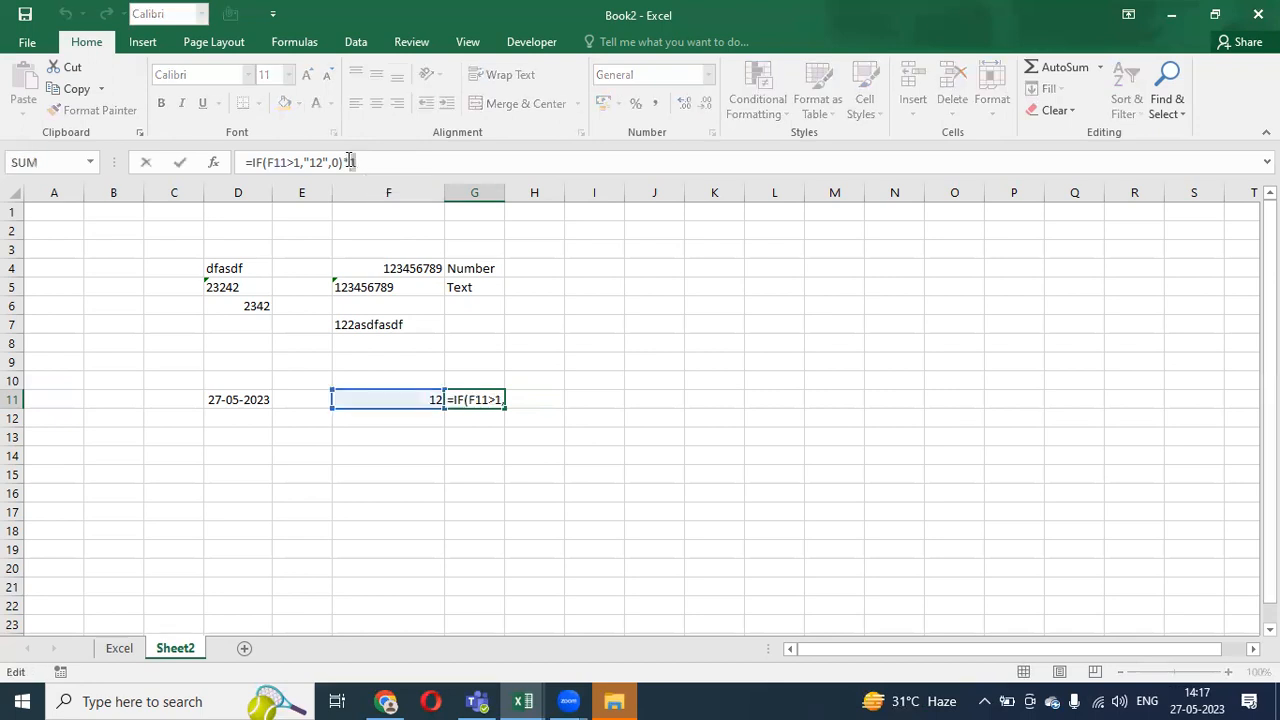
{"action": "key", "text": "ctrl+Return"}
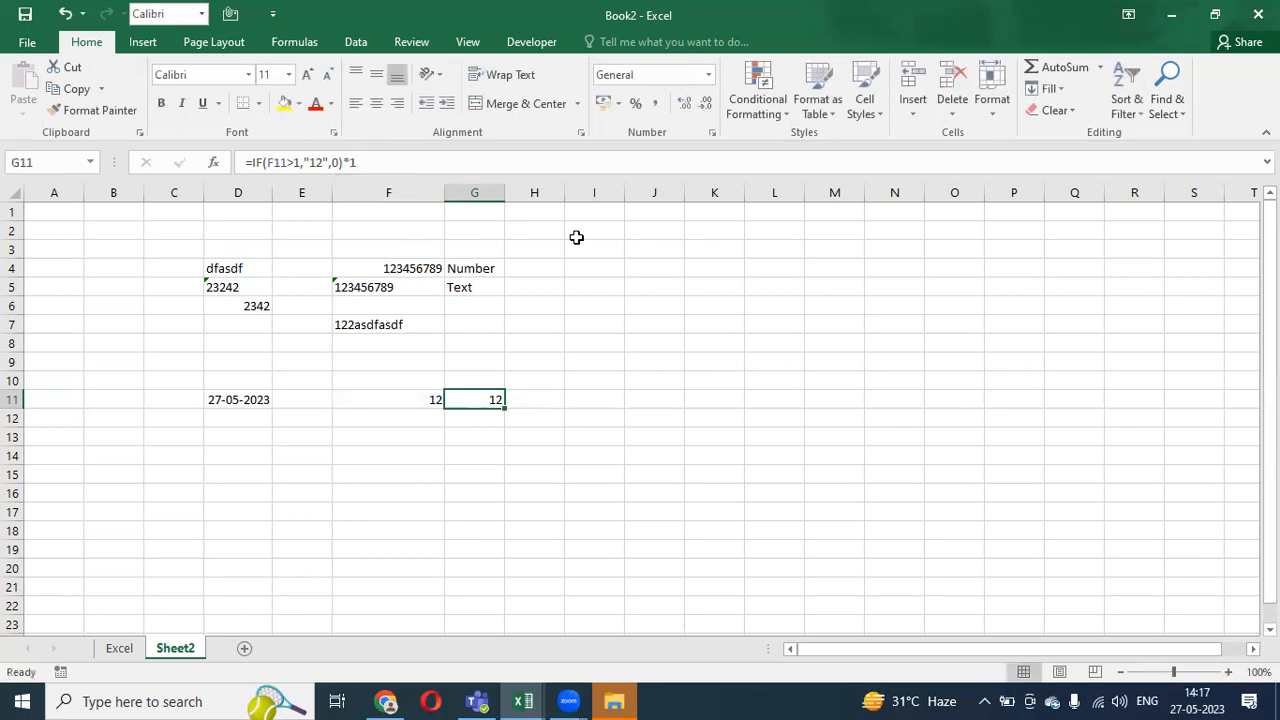
{"action": "left_click_drag", "start_coordinate": [222, 267], "coordinate": [464, 399]}
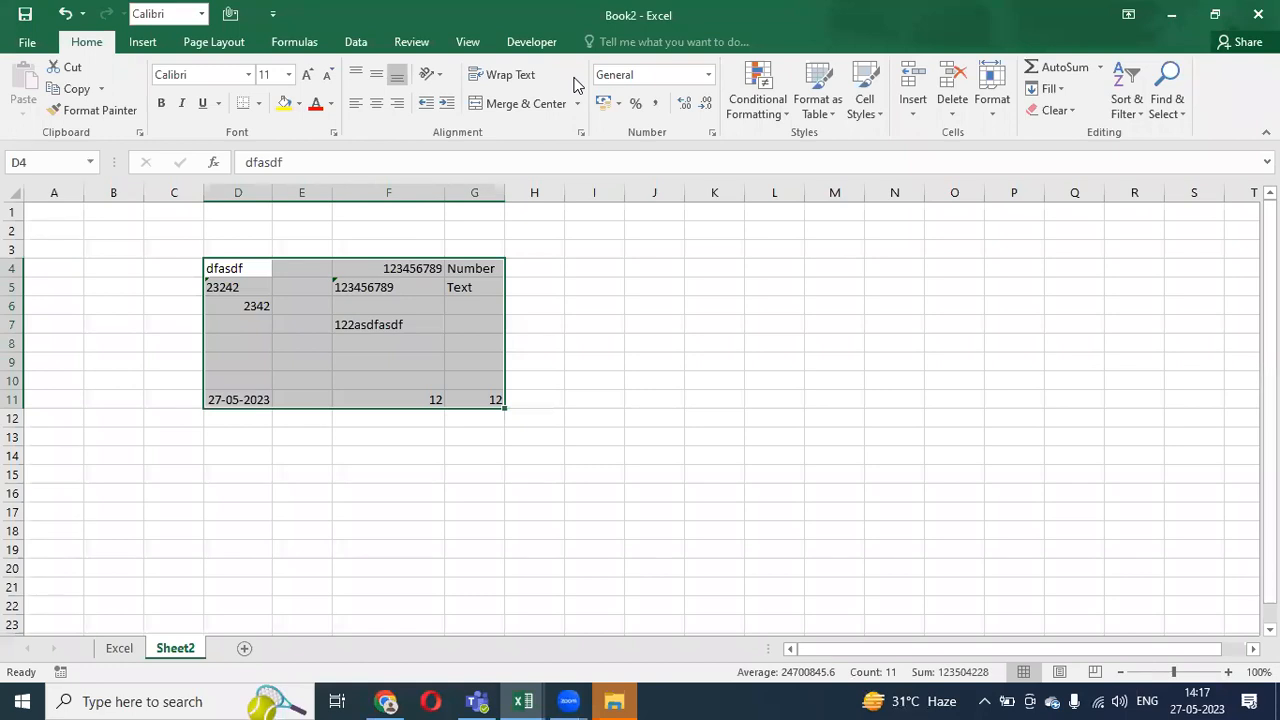
{"action": "left_click", "coordinate": [574, 78]}
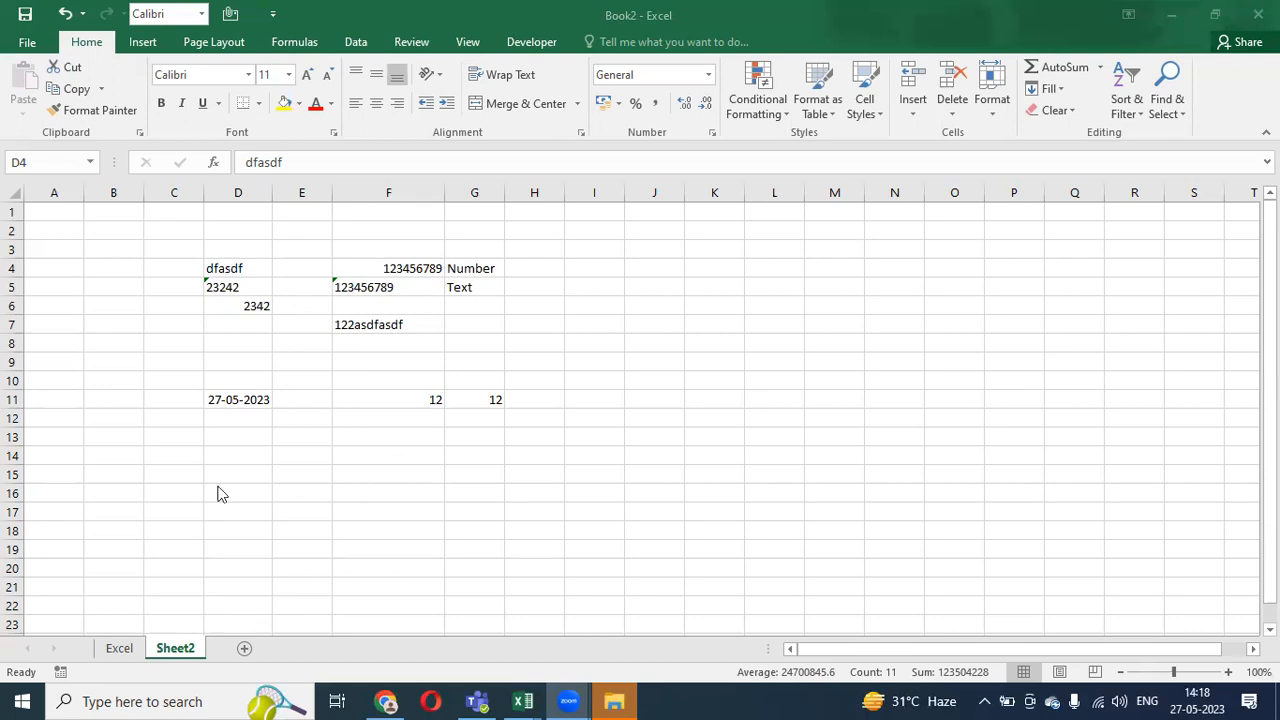
{"action": "key", "text": "ctrl+a"}
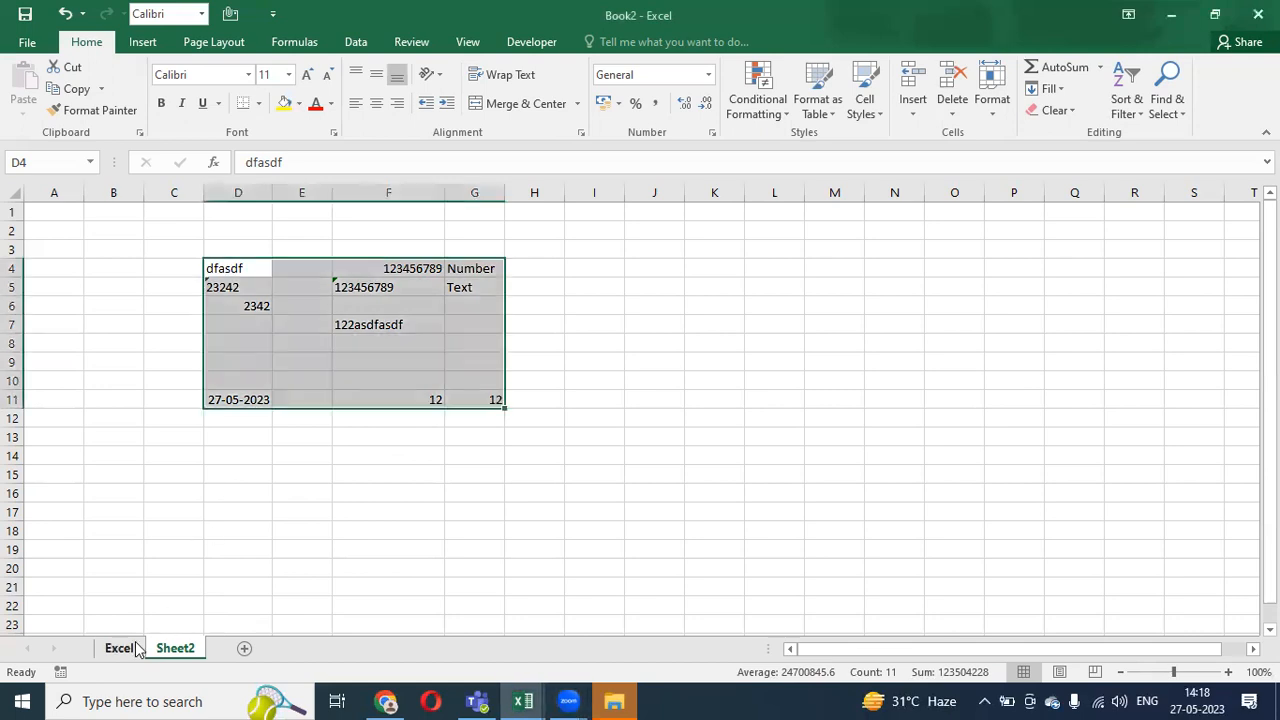
{"action": "left_click", "coordinate": [137, 648]}
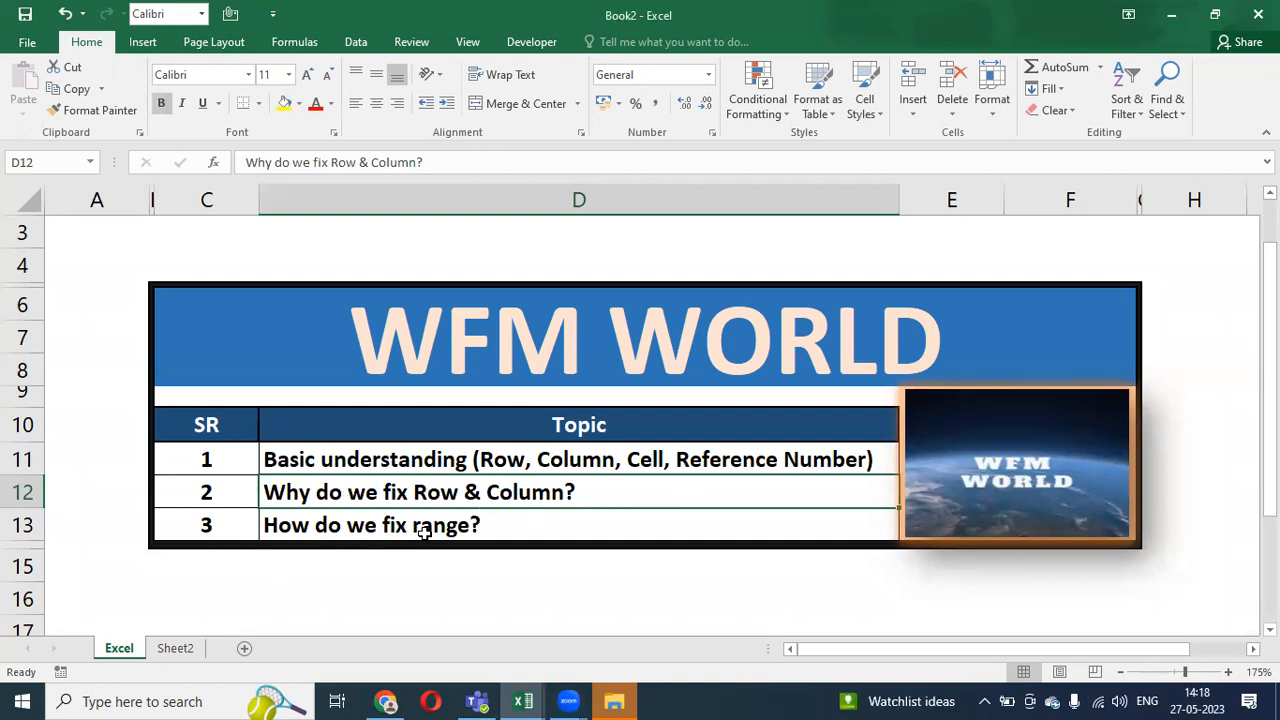
{"action": "left_click", "coordinate": [175, 650]}
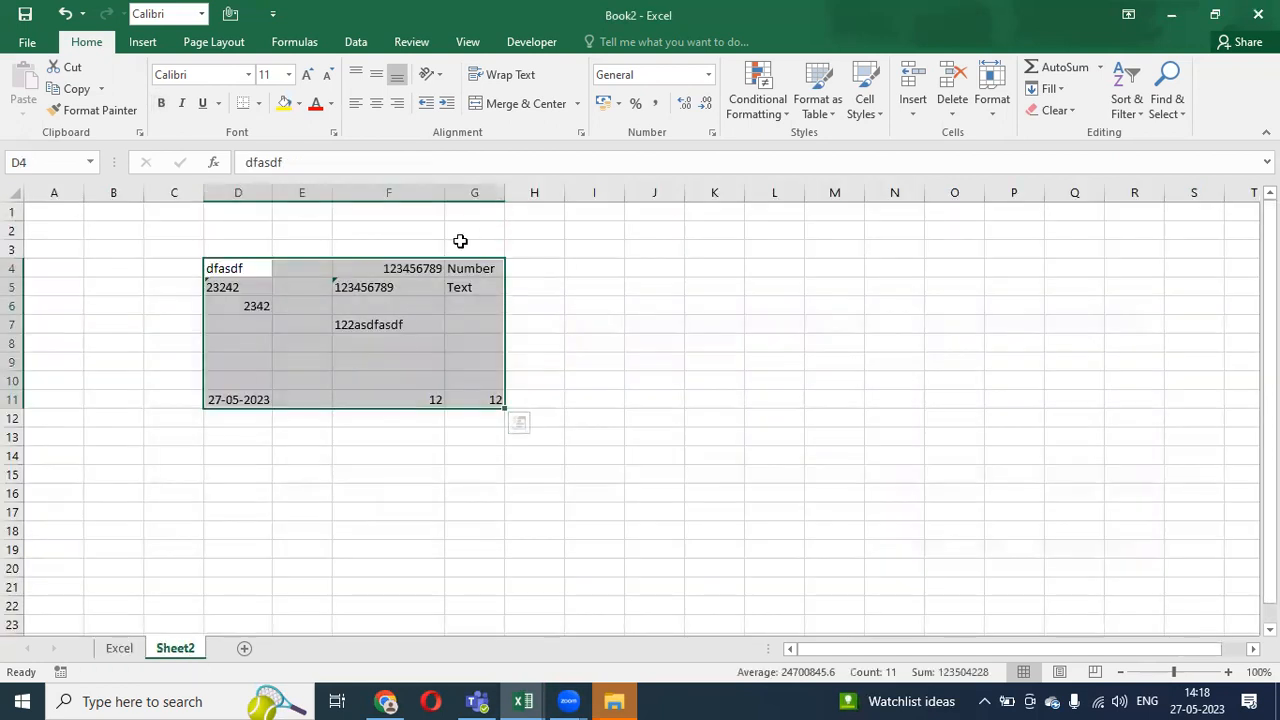
{"action": "left_click", "coordinate": [578, 263]}
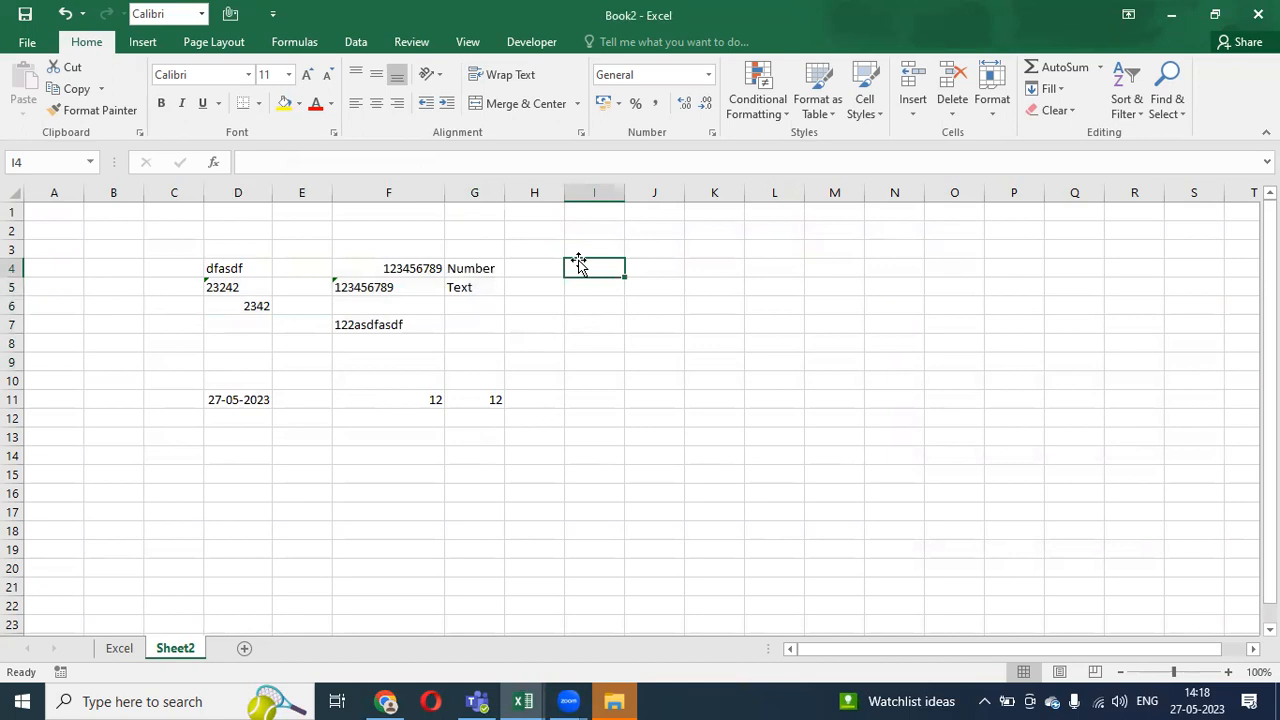
- Enter the numbers 1 through 7 down J4:J10
{"action": "key", "text": "Right"}
{"action": "key", "text": "Right"}
{"action": "key", "text": "Left"}
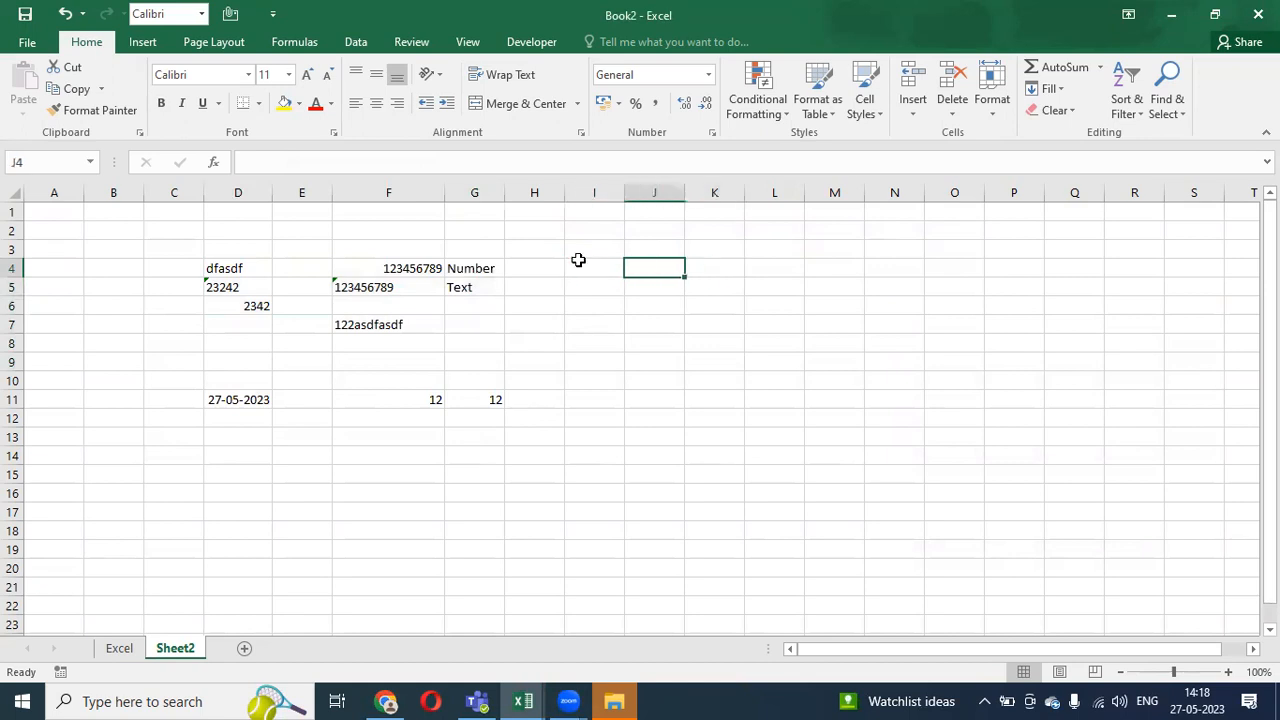
{"action": "type", "text": "1"}
{"action": "key", "text": "Return"}
{"action": "type", "text": "2"}
{"action": "key", "text": "Return"}
{"action": "type", "text": "3"}
{"action": "key", "text": "Return"}
{"action": "type", "text": "4"}
{"action": "key", "text": "Return"}
{"action": "type", "text": "5"}
{"action": "key", "text": "Return"}
{"action": "type", "text": "6"}
{"action": "key", "text": "Return"}
{"action": "type", "text": "7"}
{"action": "key", "text": "Return"}
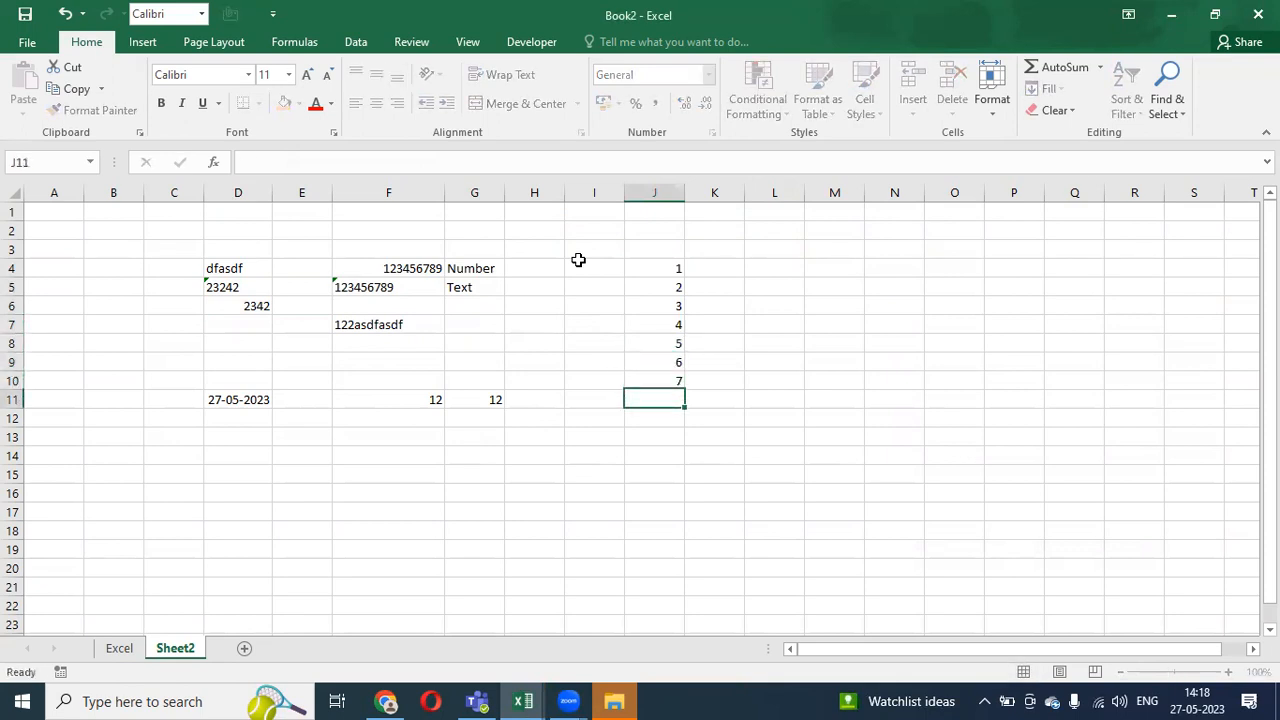
- Total the list in J12 with =SUM(J4:J10), giving 28
{"action": "key", "text": "Up"}
{"action": "key", "text": "Up"}
{"action": "key", "text": "Up"}
{"action": "key", "text": "Up"}
{"action": "key", "text": "Up"}
{"action": "key", "text": "Up"}
{"action": "key", "text": "Up"}
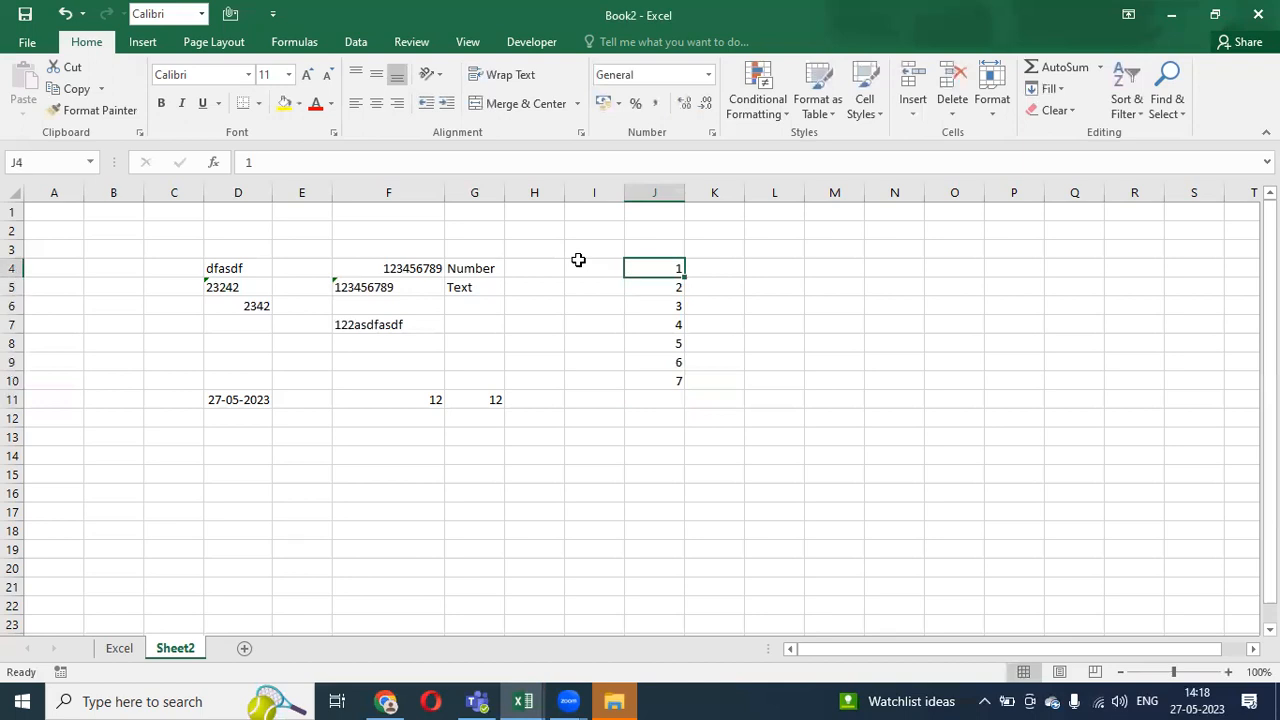
{"action": "key", "text": "Up"}
{"action": "key", "text": "Down"}
{"action": "key", "text": "Down"}
{"action": "key", "text": "Down"}
{"action": "key", "text": "Down"}
{"action": "key", "text": "Up"}
{"action": "key", "text": "Up"}
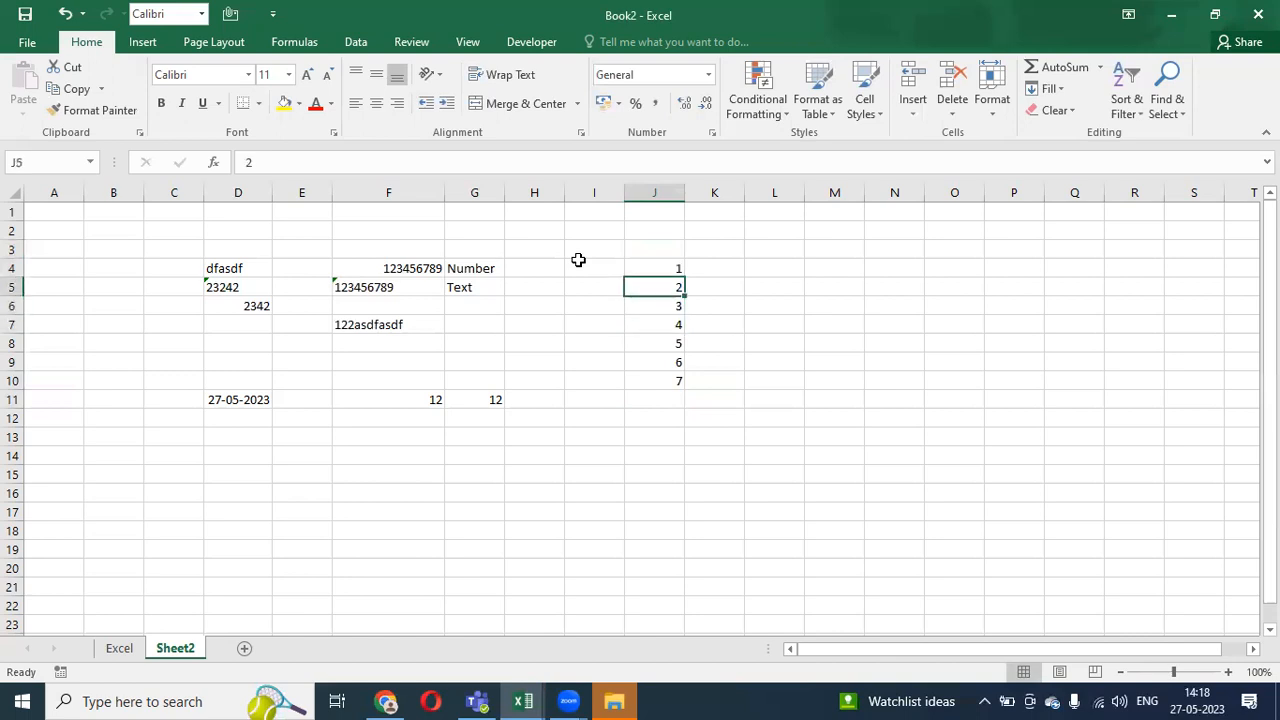
{"action": "key", "text": "Right"}
{"action": "key", "text": "Up"}
{"action": "key", "text": "Down"}
{"action": "key", "text": "Down"}
{"action": "key", "text": "Up"}
{"action": "key", "text": "Down"}
{"action": "key", "text": "Down"}
{"action": "key", "text": "Down"}
{"action": "key", "text": "Down"}
{"action": "key", "text": "Down"}
{"action": "key", "text": "Down"}
{"action": "key", "text": "Left"}
{"action": "key", "text": "Down"}
{"action": "type", "text": "=sum"}
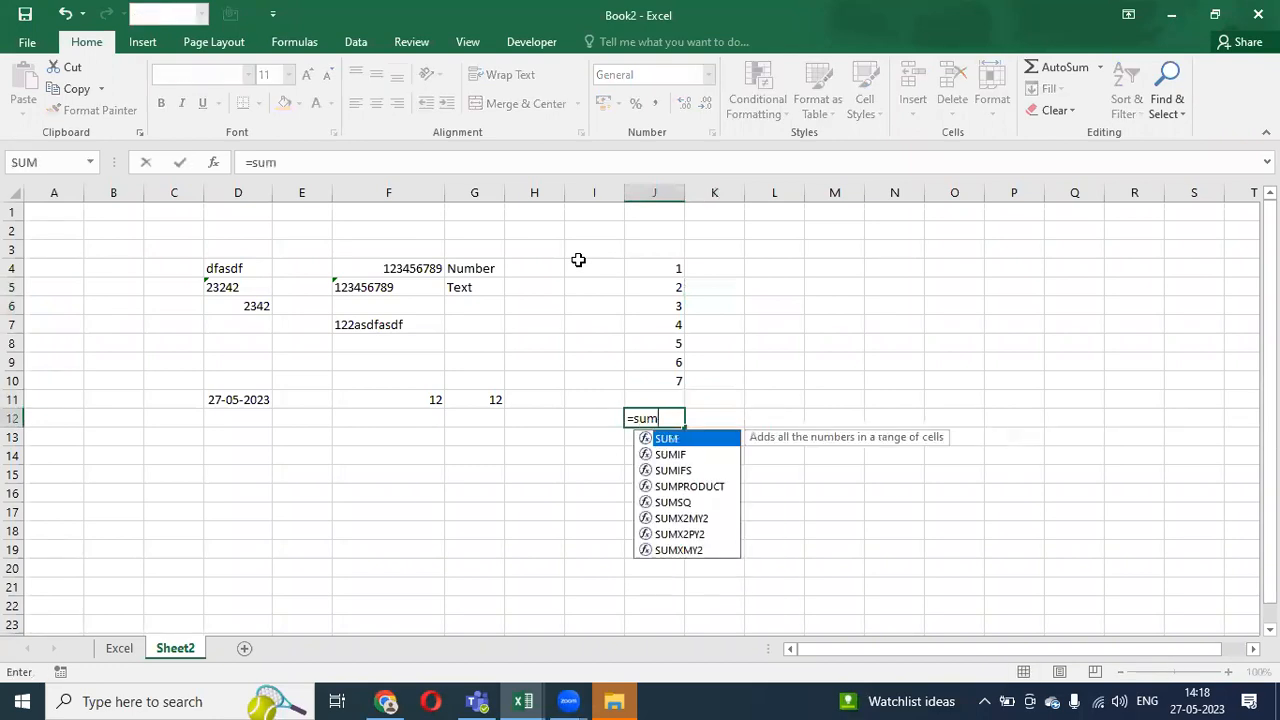
{"action": "key", "text": "Tab"}
{"action": "key", "text": "Up"}
{"action": "key", "text": "Up"}
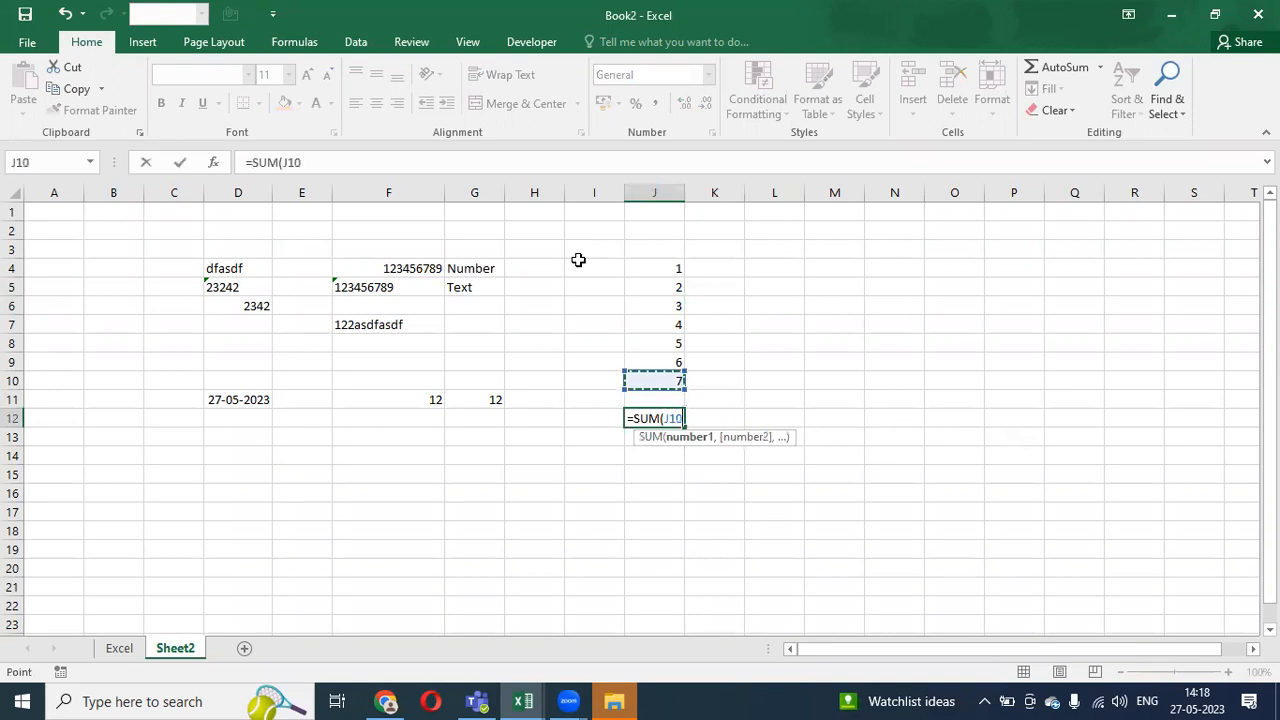
{"action": "key", "text": "shift+Up"}
{"action": "key", "text": "shift+Up"}
{"action": "key", "text": "shift+Up"}
{"action": "key", "text": "shift+Up"}
{"action": "key", "text": "shift+Up"}
{"action": "key", "text": "shift+Up"}
{"action": "key", "text": "Return"}
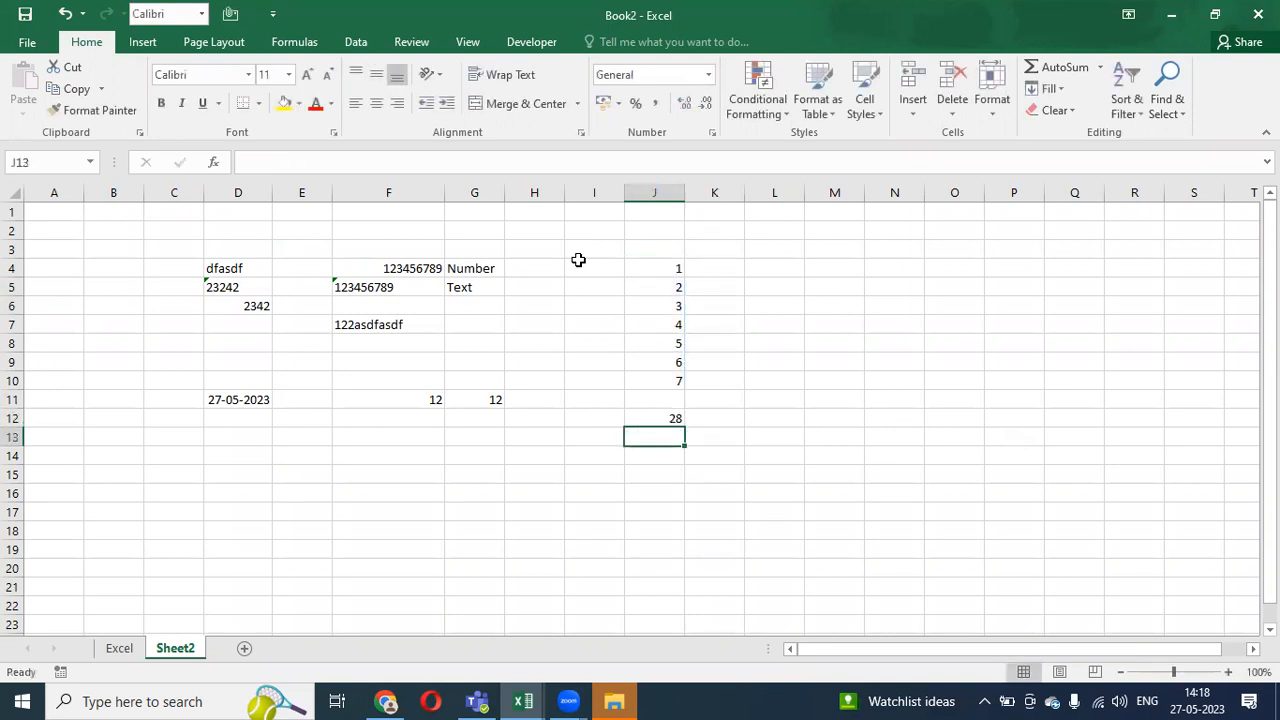
{"action": "key", "text": "Up"}
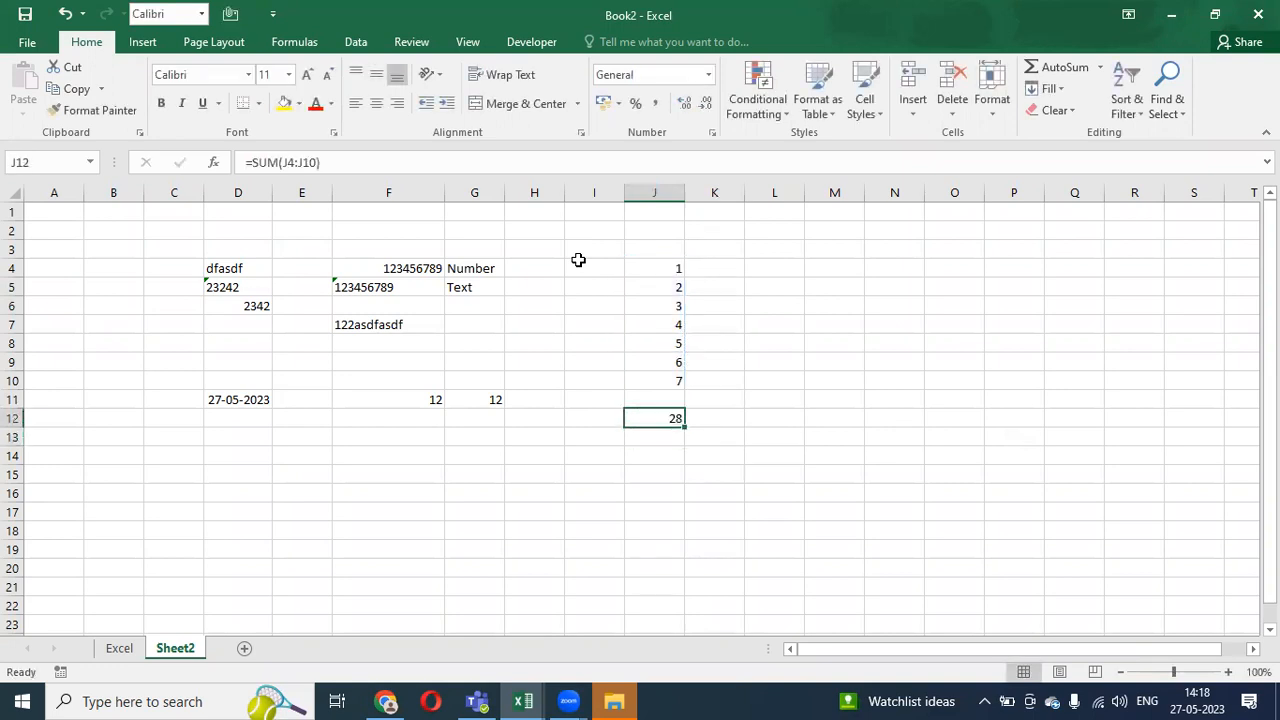
{"action": "key", "text": "alt+w"}
- Hide the sheet gridlines and check that J12's formula sums J4:J10
{"action": "key", "text": "v"}
{"action": "key", "text": "g"}
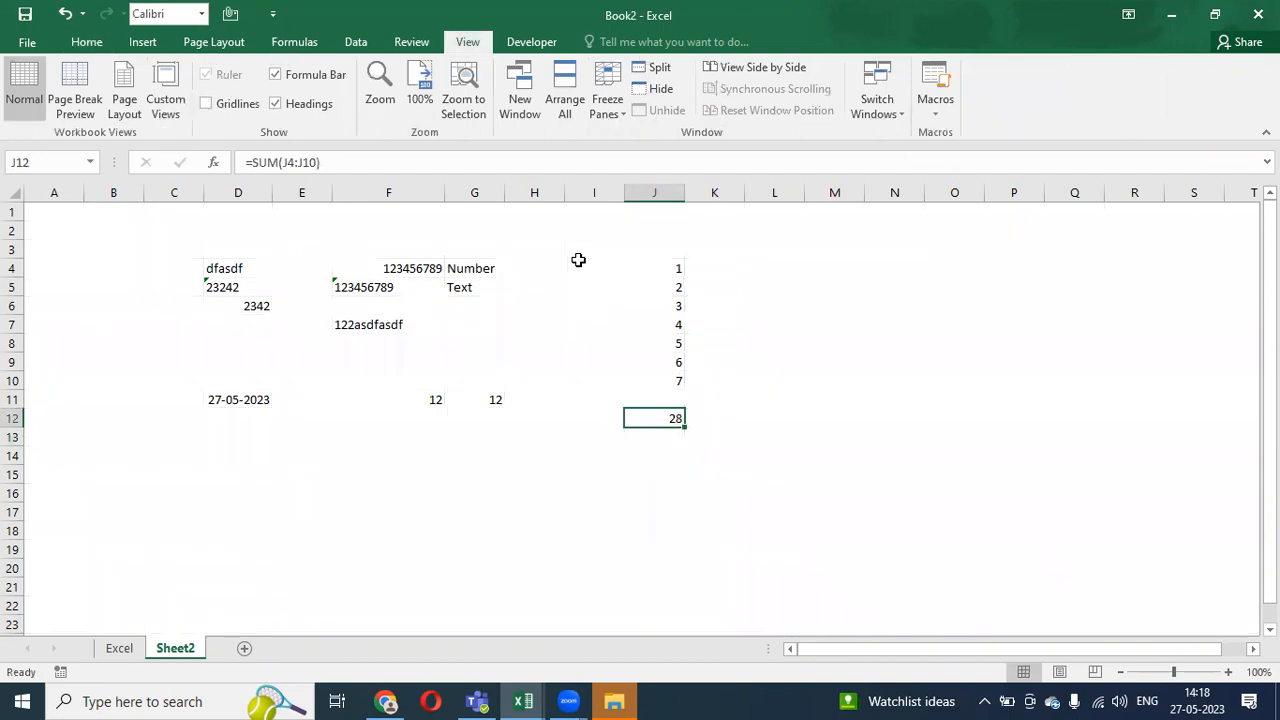
{"action": "key", "text": "Up"}
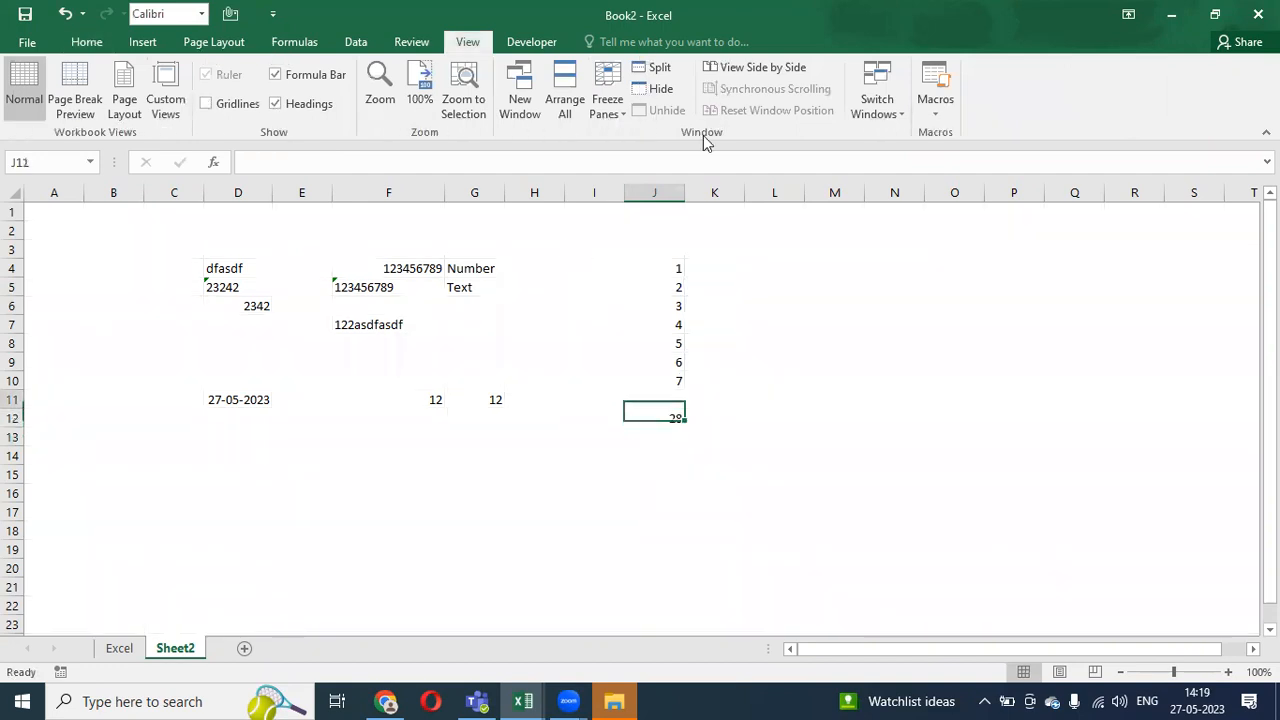
{"action": "key", "text": "Down"}
{"action": "key", "text": "F2"}
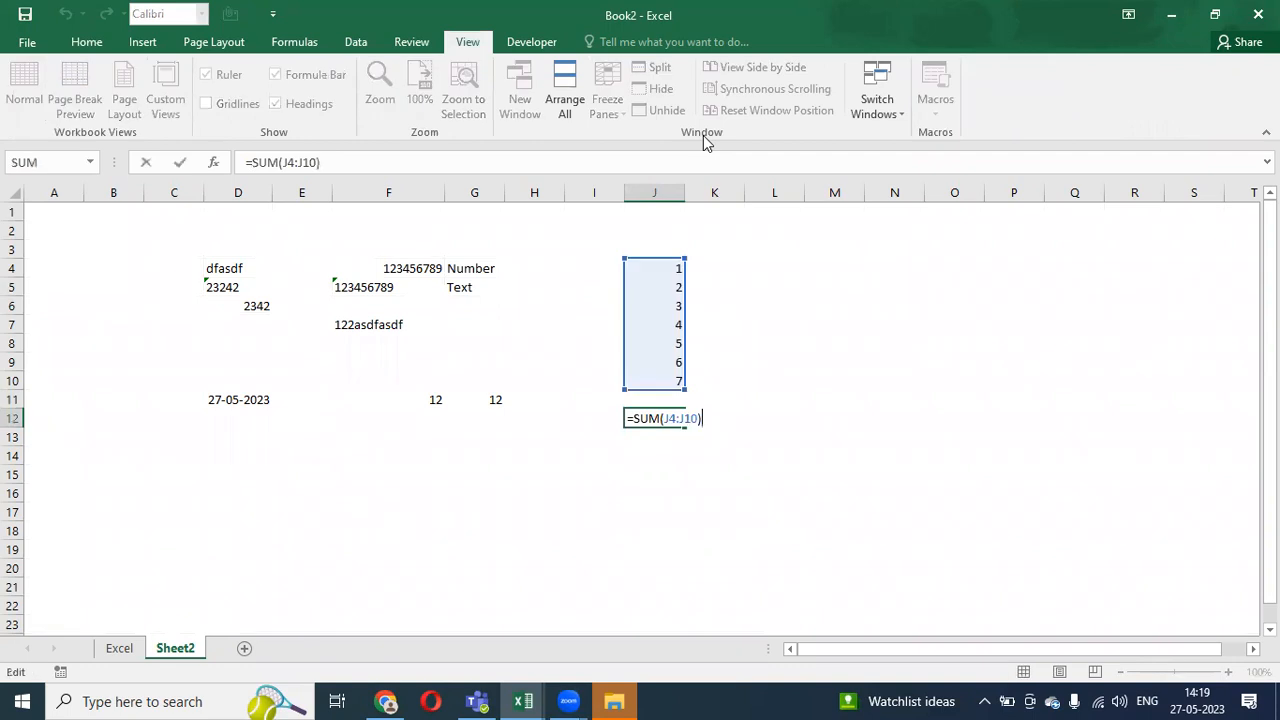
{"action": "key", "text": "Escape"}
{"action": "key", "text": "F2"}
{"action": "key", "text": "Escape"}
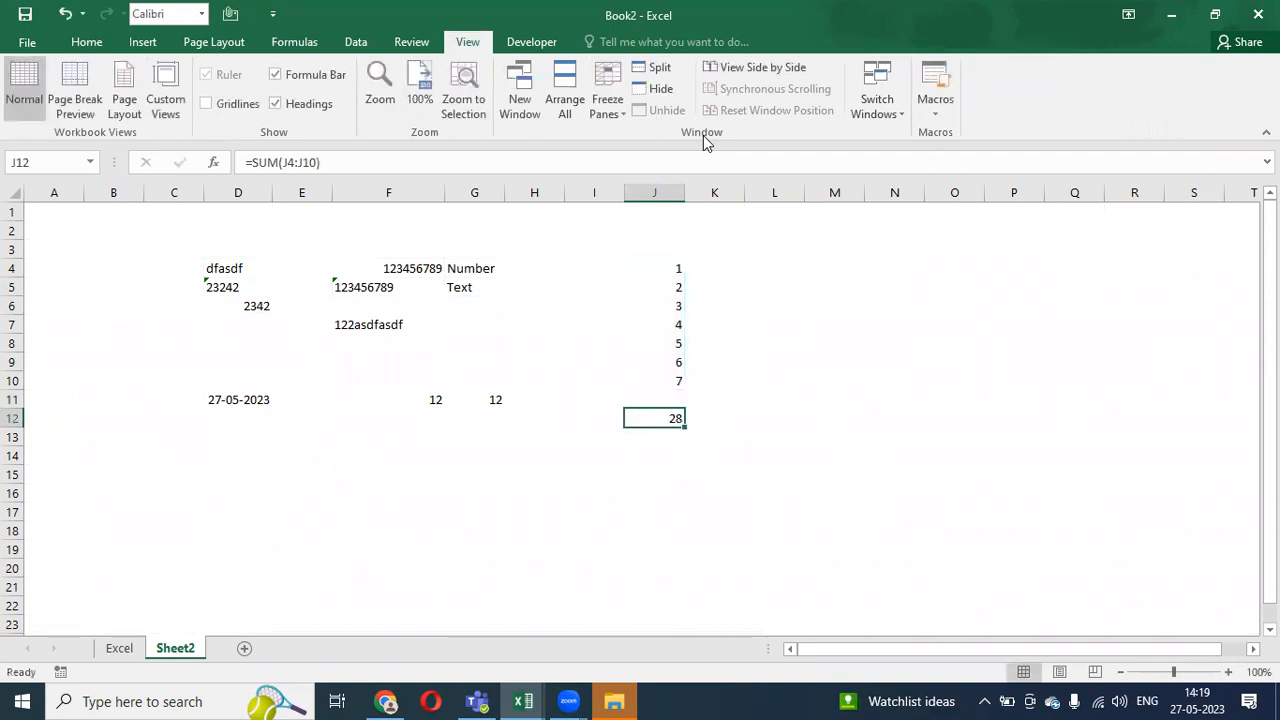
- Copy the J12 total into J13, where the range shifts to J5:J11 giving 27
{"action": "key", "text": "ctrl+c"}
{"action": "key", "text": "Down"}
{"action": "key", "text": "Down"}
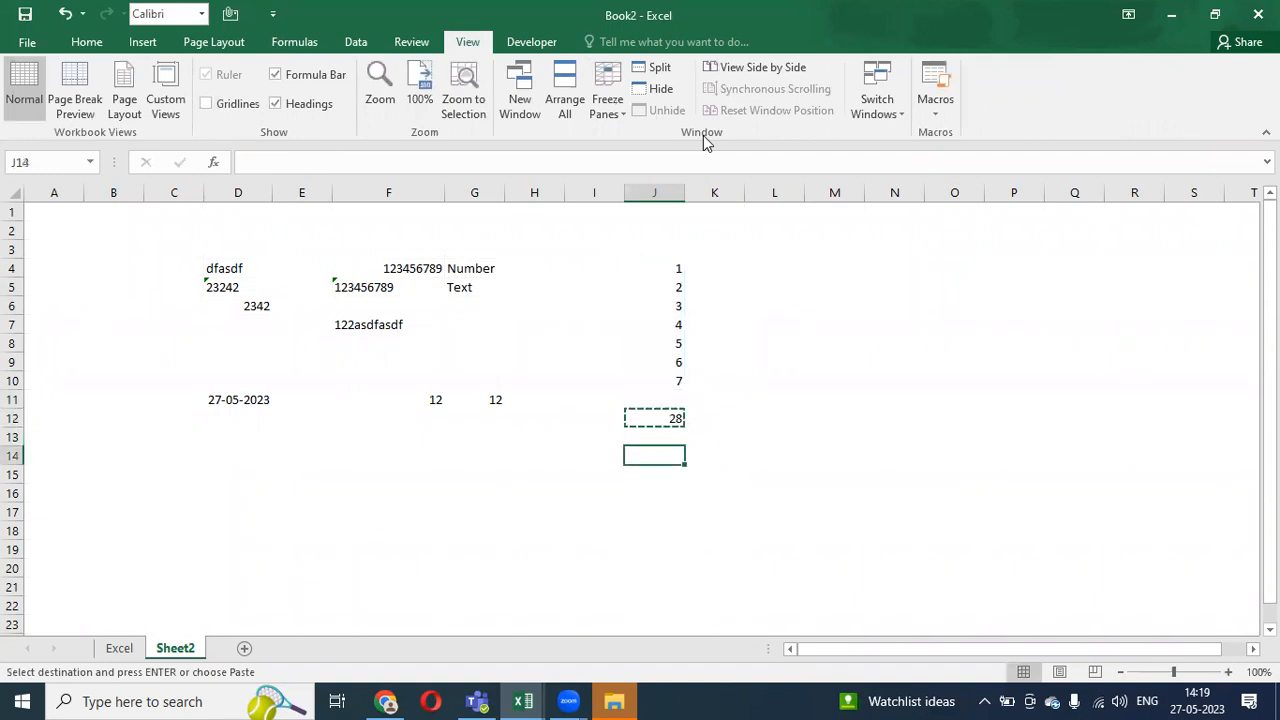
{"action": "key", "text": "Up"}
{"action": "key", "text": "Return"}
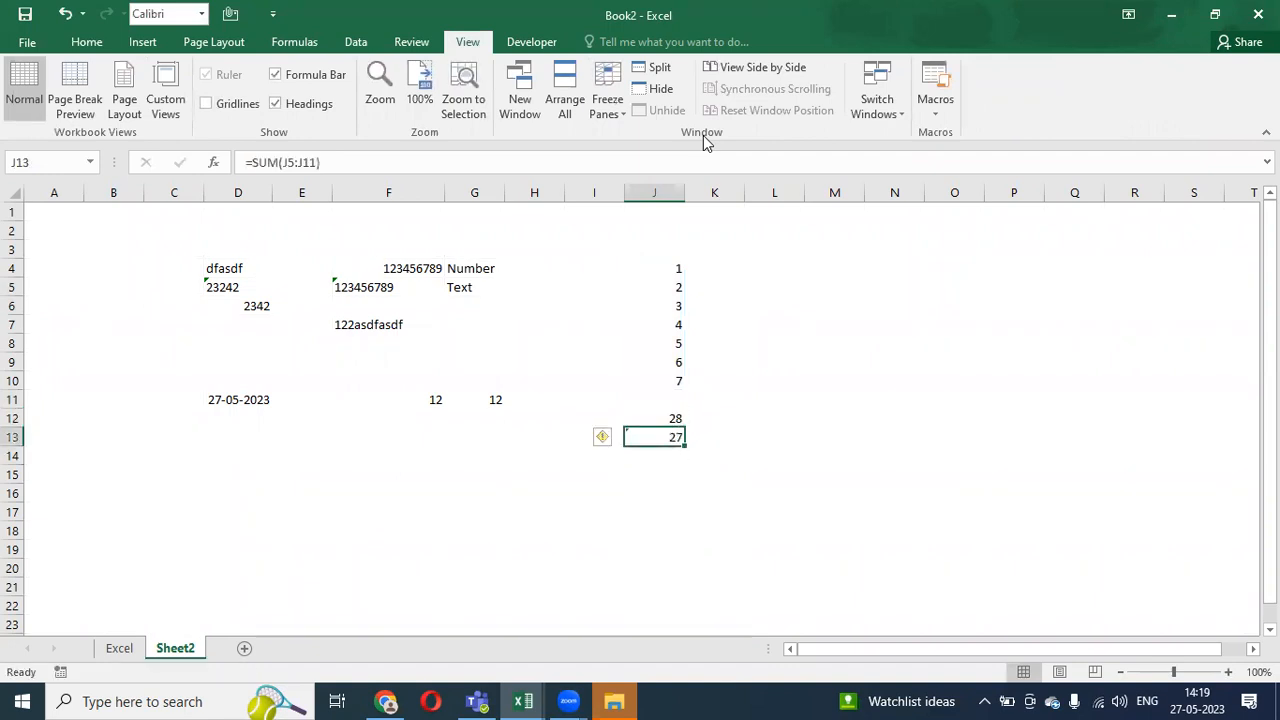
{"action": "key", "text": "F2"}
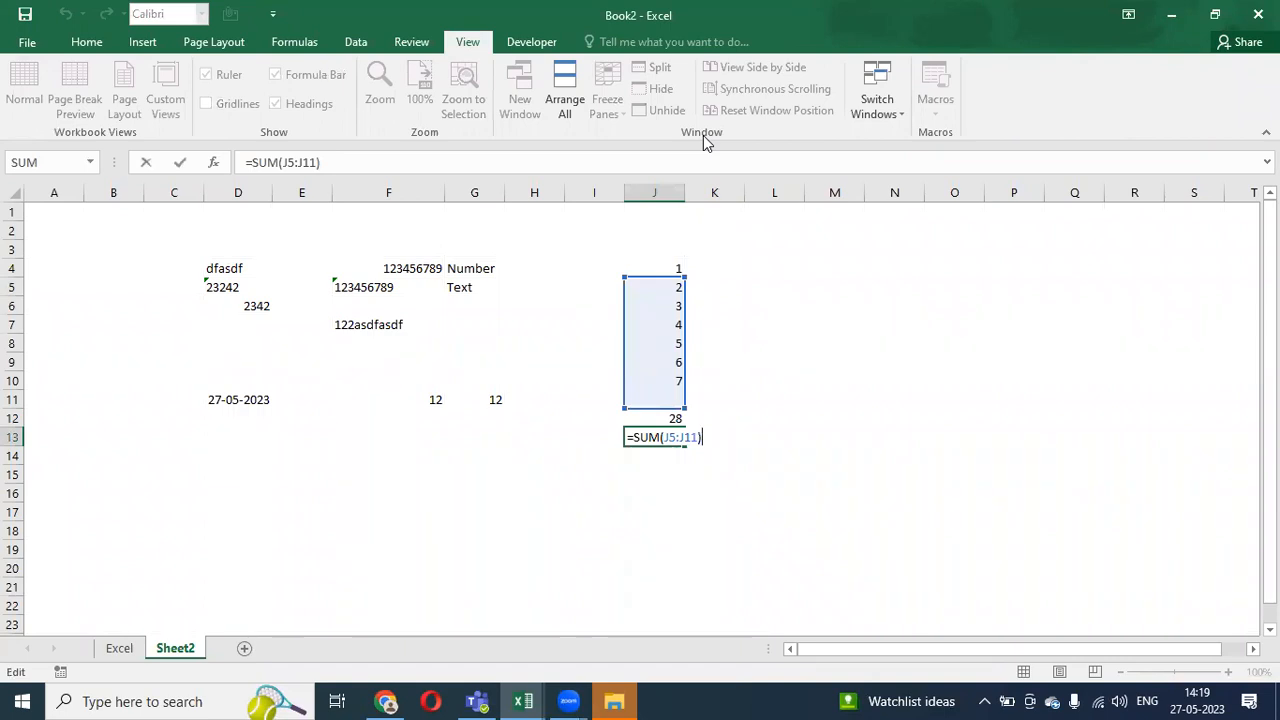
{"action": "key", "text": "Escape"}
- Copy J13's formula into J14, which shows 53
{"action": "key", "text": "ctrl+c"}
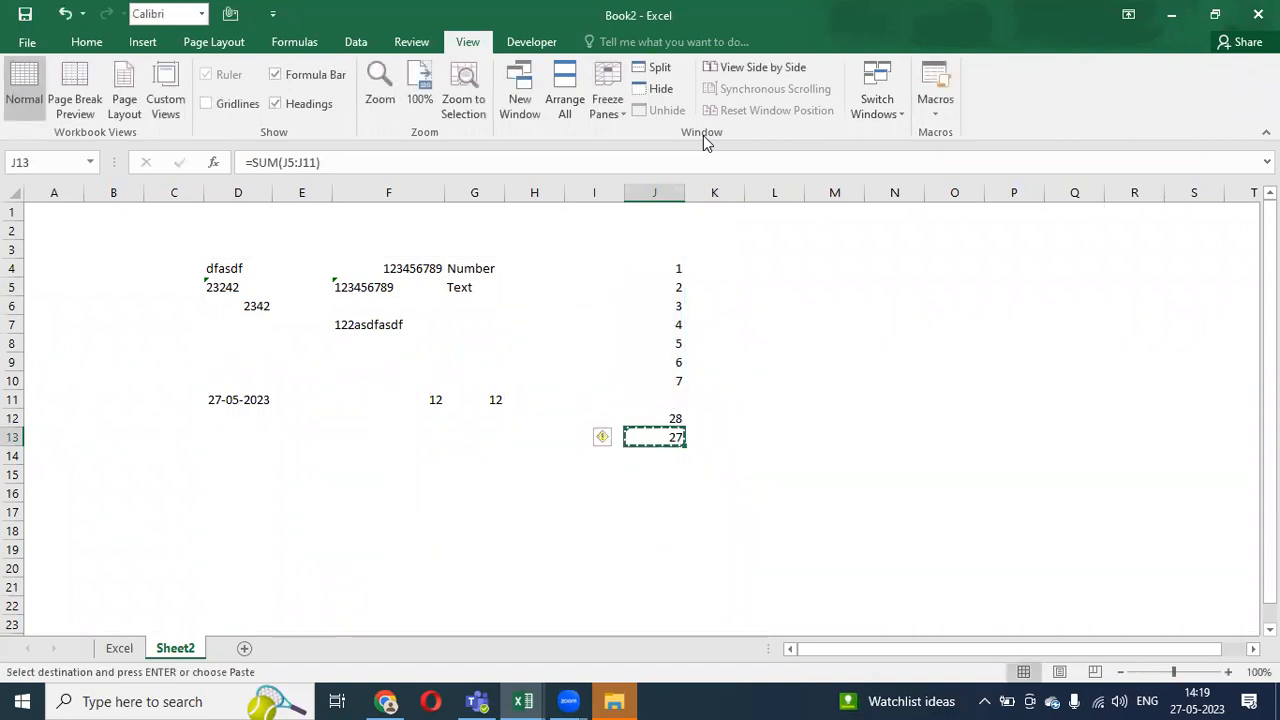
{"action": "key", "text": "Down"}
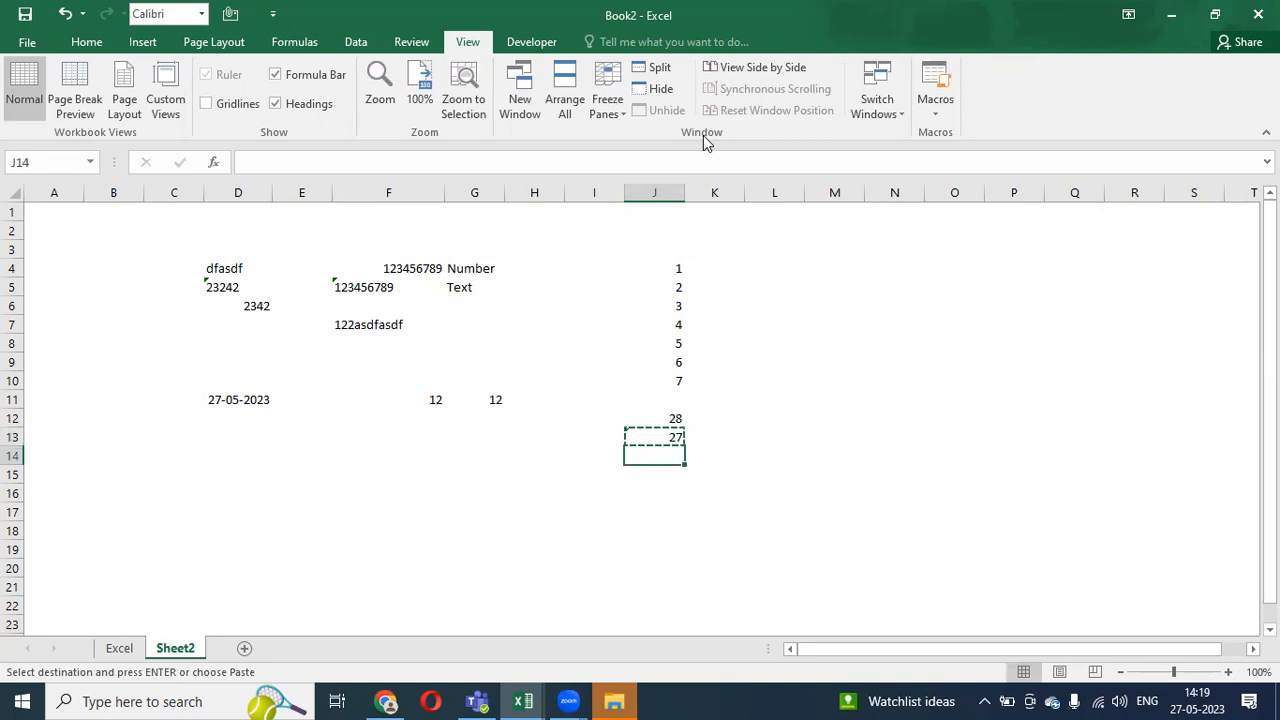
{"action": "key", "text": "Return"}
{"action": "key", "text": "F2"}
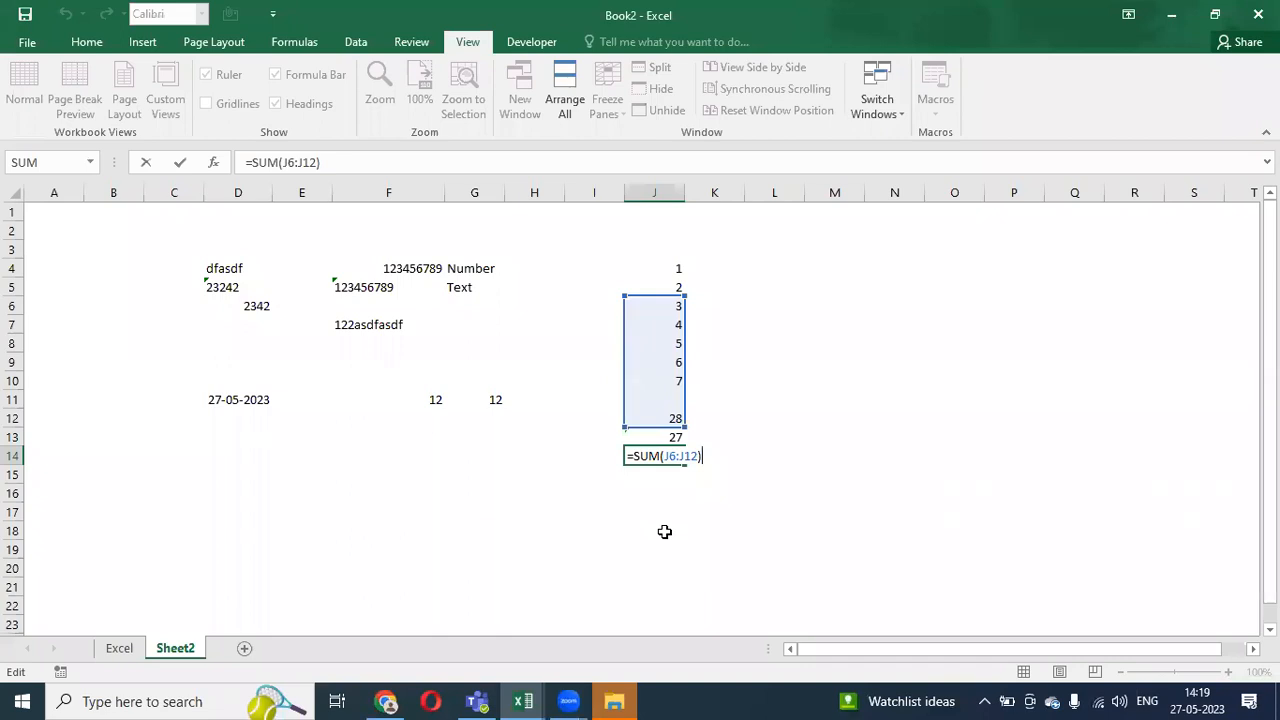
{"action": "key", "text": "ctrl+Return"}
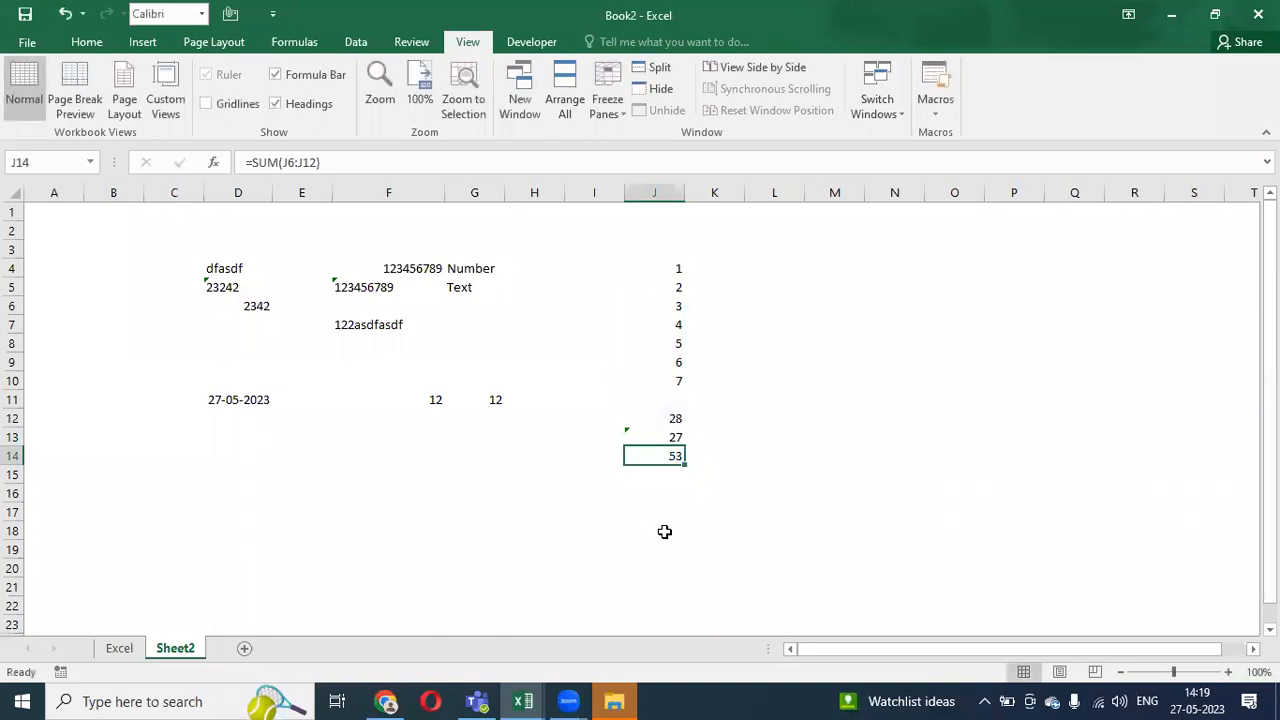
- Review column J, comparing the 28 total with the 27 and 53 below it
{"action": "key", "text": "Up"}
{"action": "key", "text": "Up"}
{"action": "key", "text": "Up"}
{"action": "key", "text": "Up"}
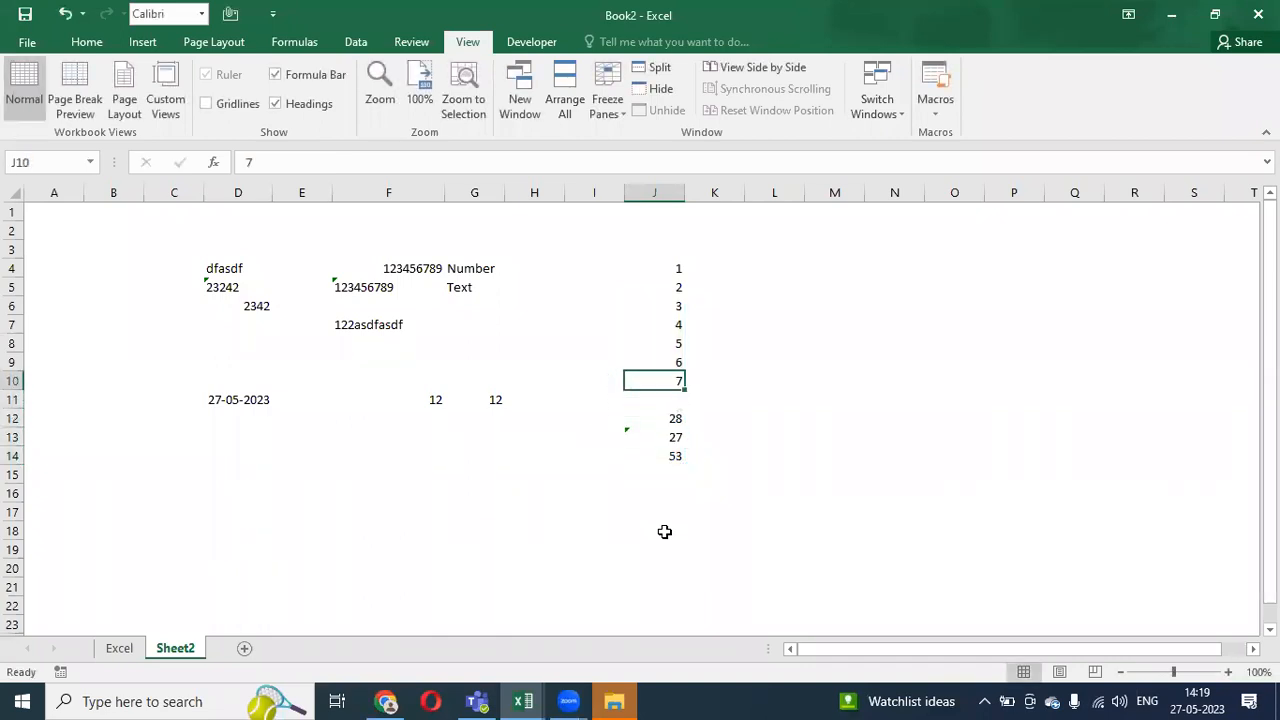
{"action": "key", "text": "Down"}
{"action": "key", "text": "Down"}
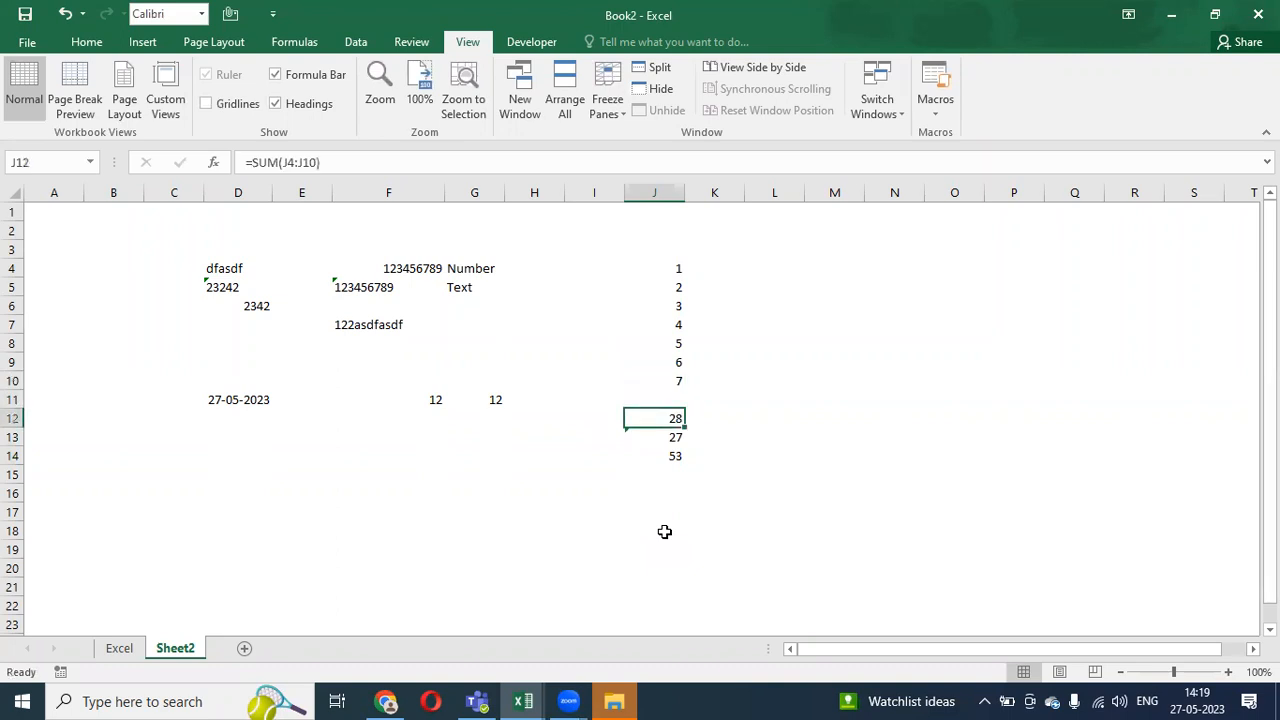
{"action": "key", "text": "Up"}
{"action": "key", "text": "Up"}
{"action": "key", "text": "Up"}
{"action": "key", "text": "Up"}
{"action": "key", "text": "Up"}
{"action": "key", "text": "Up"}
{"action": "key", "text": "Up"}
{"action": "key", "text": "Up"}
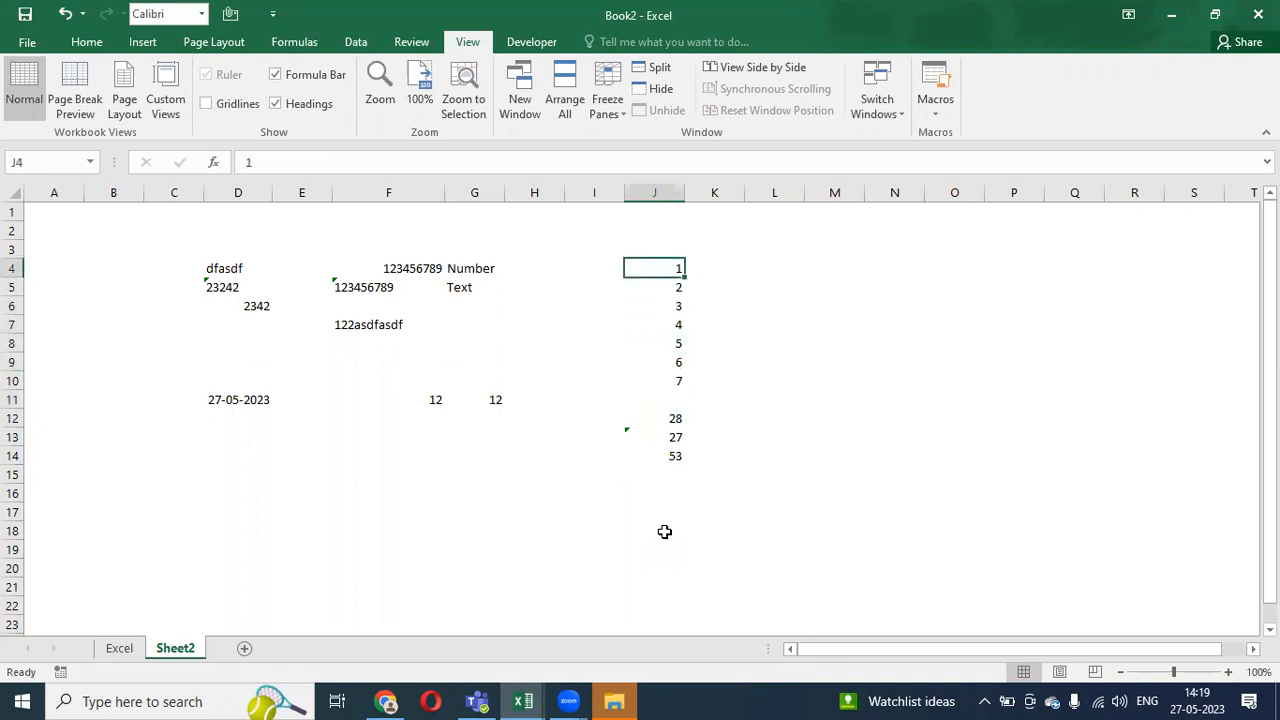
{"action": "key", "text": "Down"}
{"action": "key", "text": "Down"}
{"action": "key", "text": "Down"}
{"action": "key", "text": "Down"}
{"action": "key", "text": "Down"}
{"action": "key", "text": "Down"}
{"action": "key", "text": "Down"}
{"action": "key", "text": "Down"}
{"action": "key", "text": "Down"}
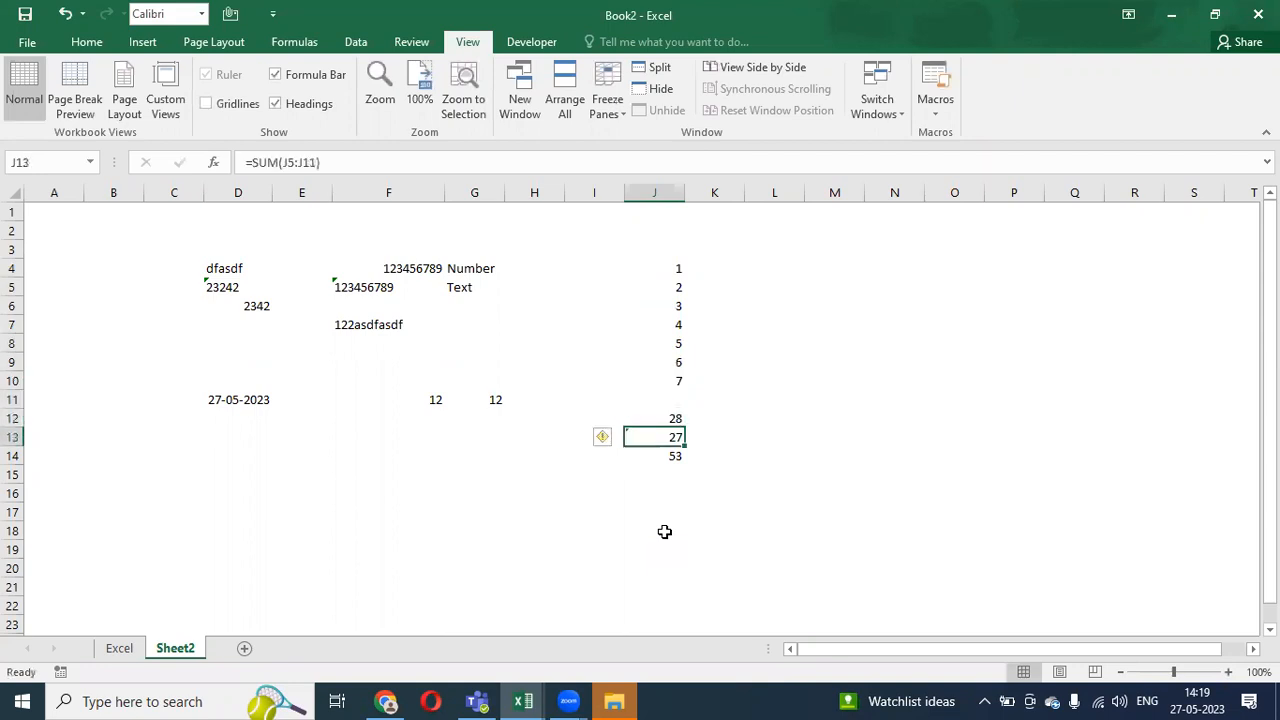
{"action": "key", "text": "shift+Down"}
{"action": "key", "text": "Up"}
{"action": "key", "text": "Up"}
{"action": "key", "text": "Up"}
{"action": "key", "text": "Up"}
{"action": "key", "text": "Down"}
{"action": "key", "text": "Down"}
{"action": "key", "text": "Down"}
{"action": "key", "text": "Down"}
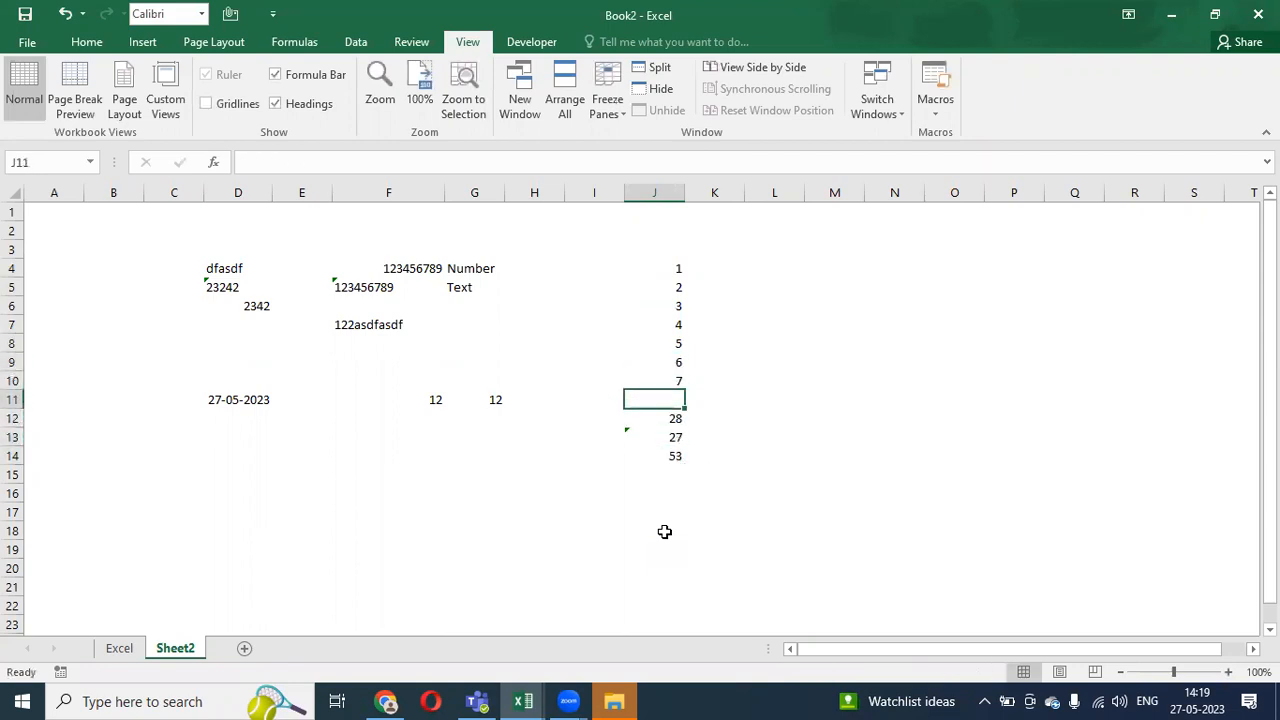
{"action": "key", "text": "Up"}
{"action": "key", "text": "Up"}
{"action": "key", "text": "Up"}
{"action": "key", "text": "Up"}
{"action": "key", "text": "Up"}
{"action": "key", "text": "Up"}
{"action": "key", "text": "Up"}
{"action": "key", "text": "Up"}
{"action": "key", "text": "Up"}
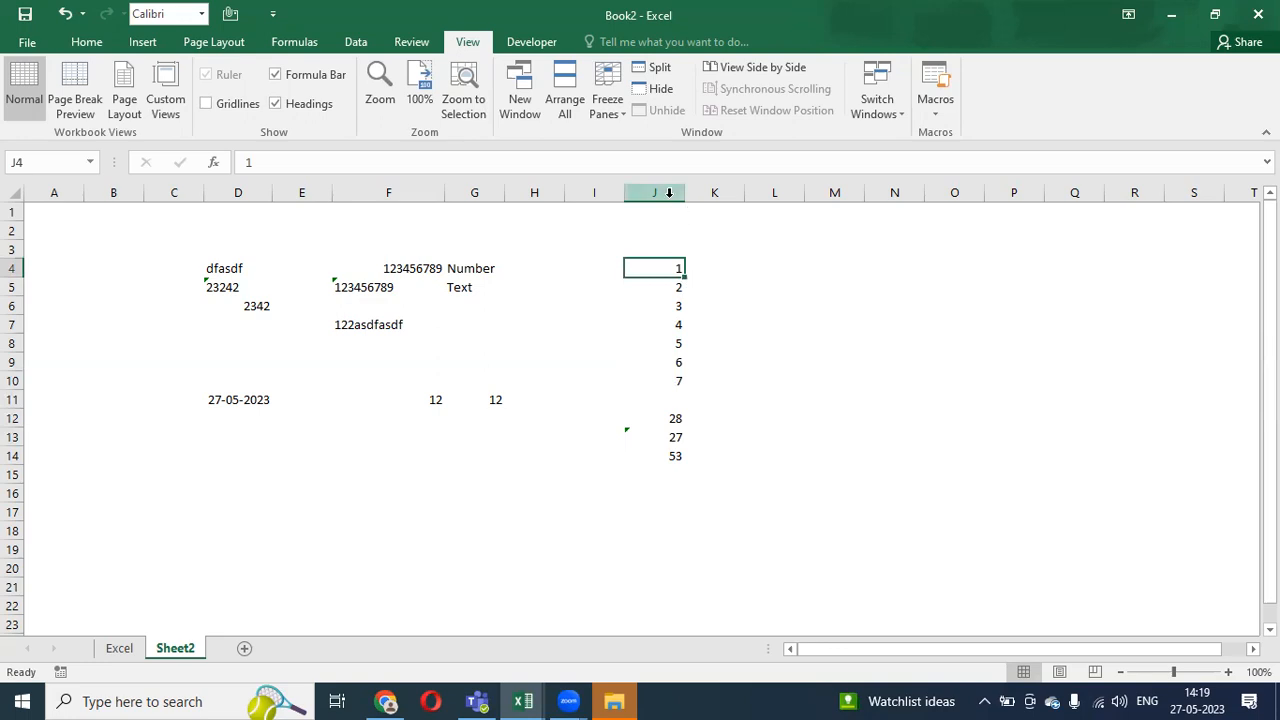
- Select column J and row 4, then type a $ entry into L4
{"action": "left_click", "coordinate": [669, 193]}
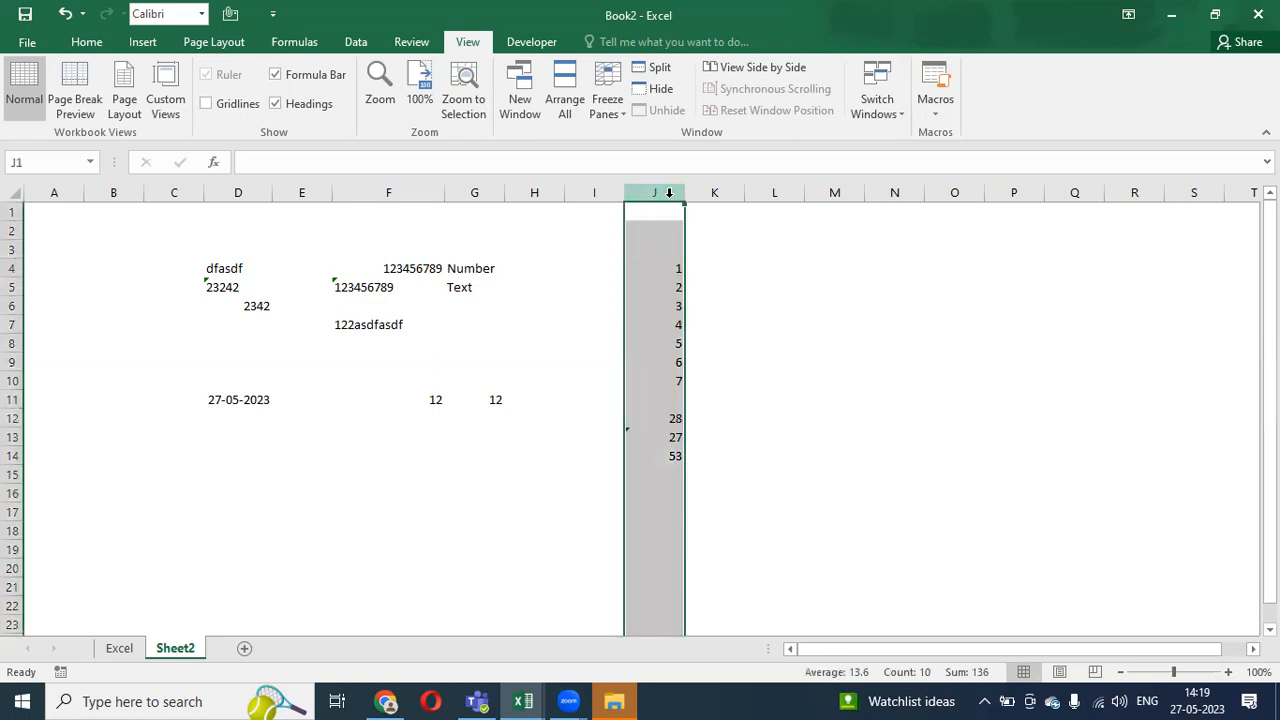
{"action": "left_click", "coordinate": [11, 268]}
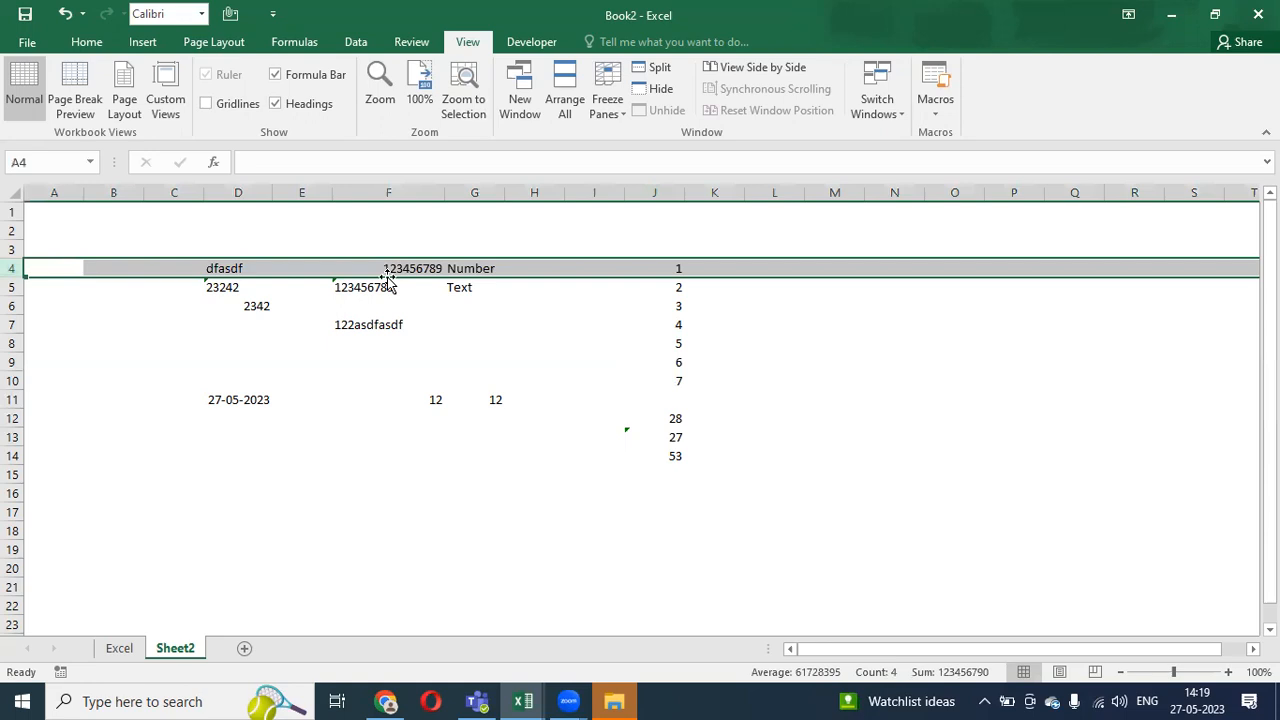
{"action": "left_click", "coordinate": [734, 270]}
{"action": "left_click", "coordinate": [763, 270]}
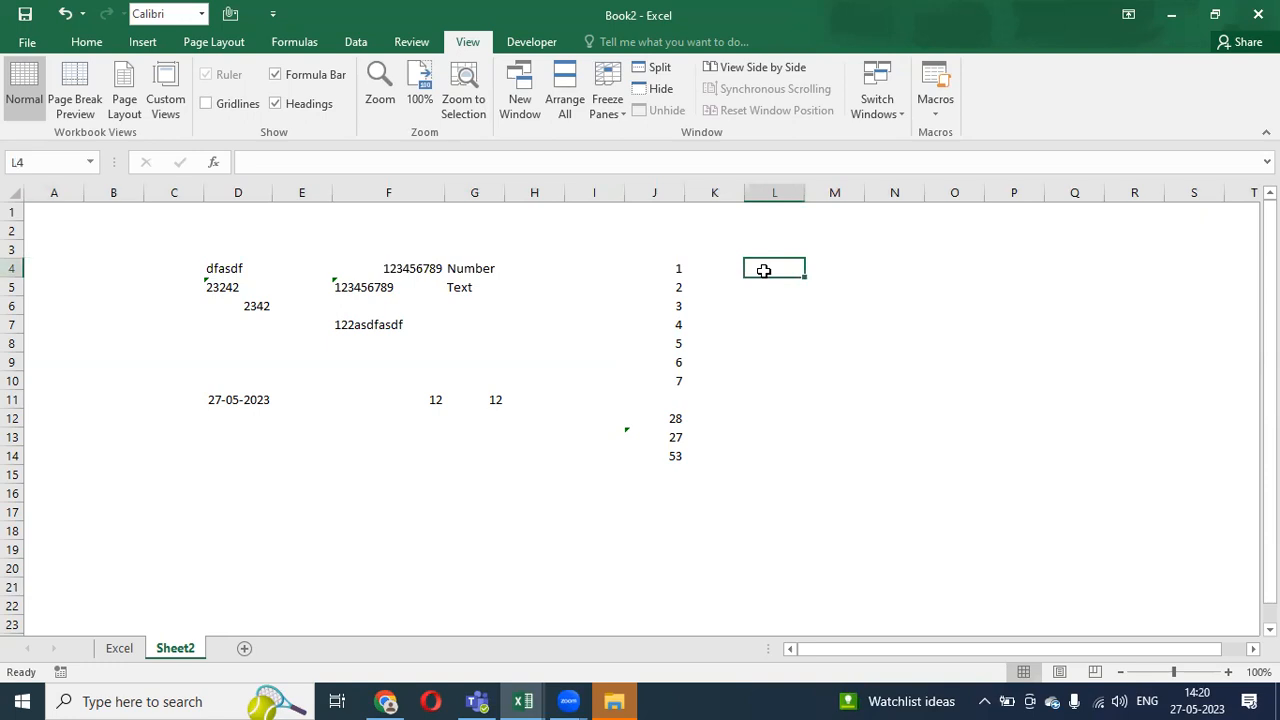
{"action": "type", "text": "$L"}
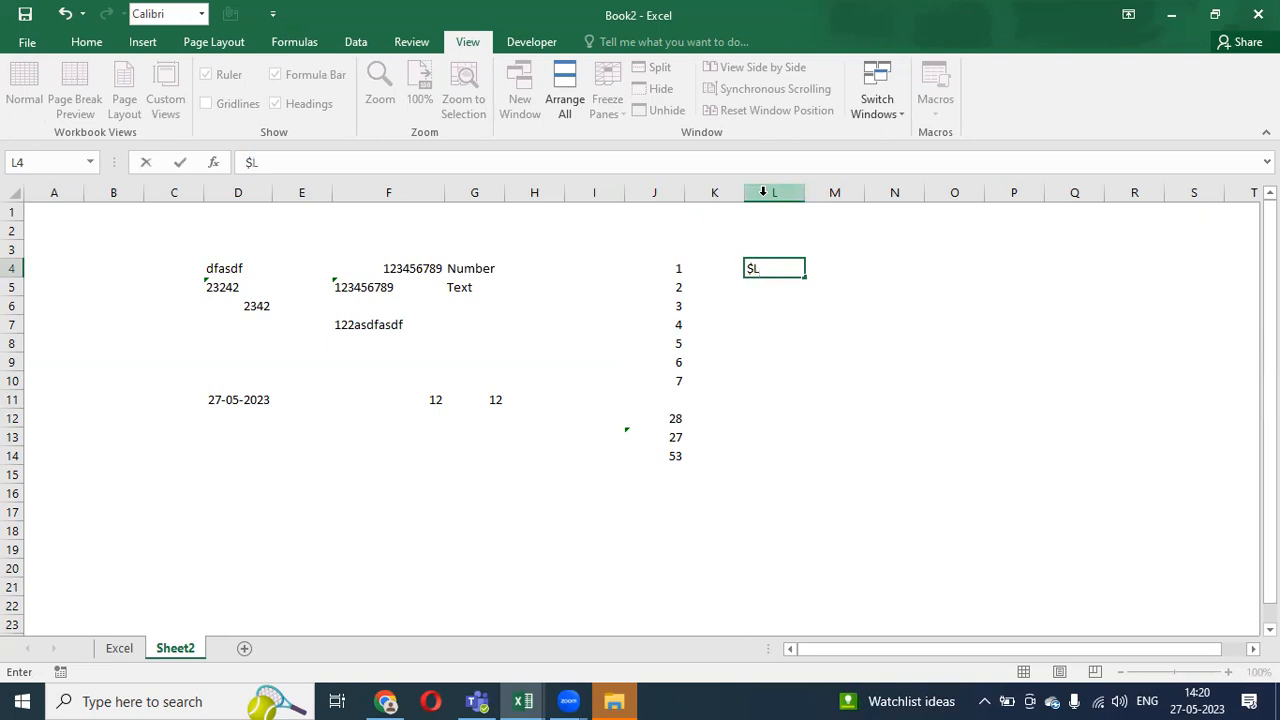
{"action": "key", "text": "Return"}
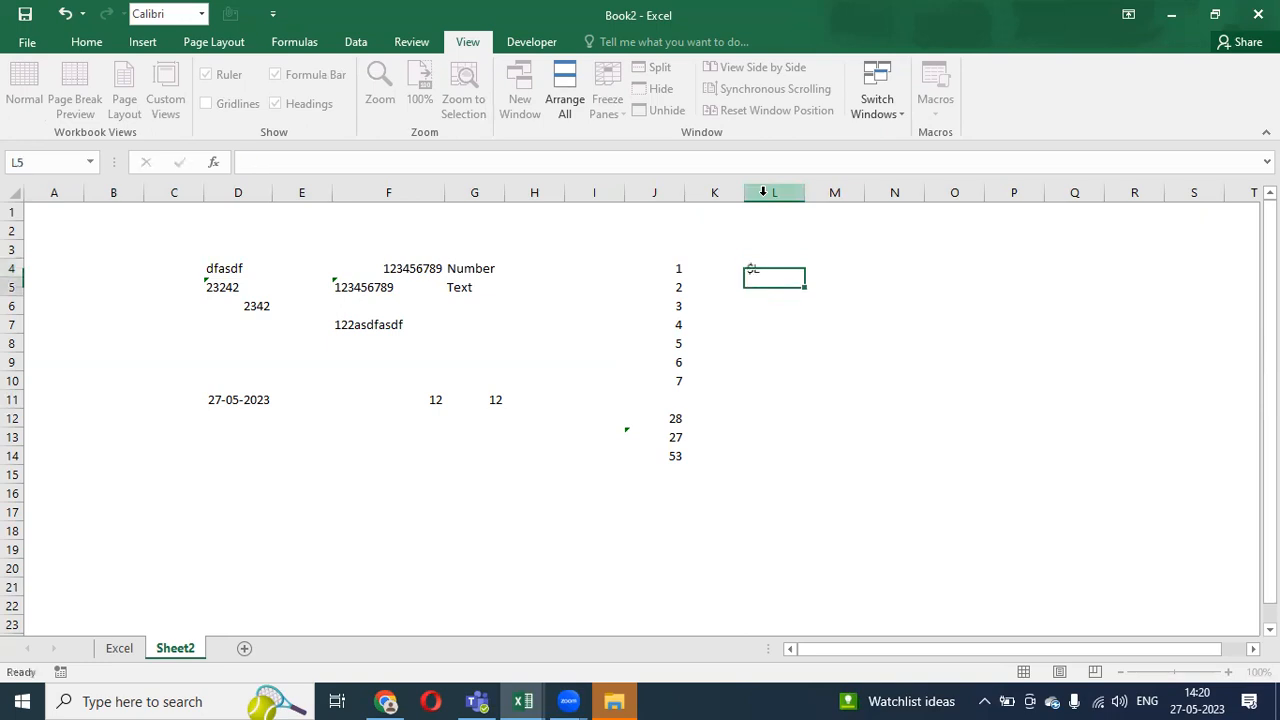
- Edit L4 with F2 so it holds the text $L$4
{"action": "key", "text": "Up"}
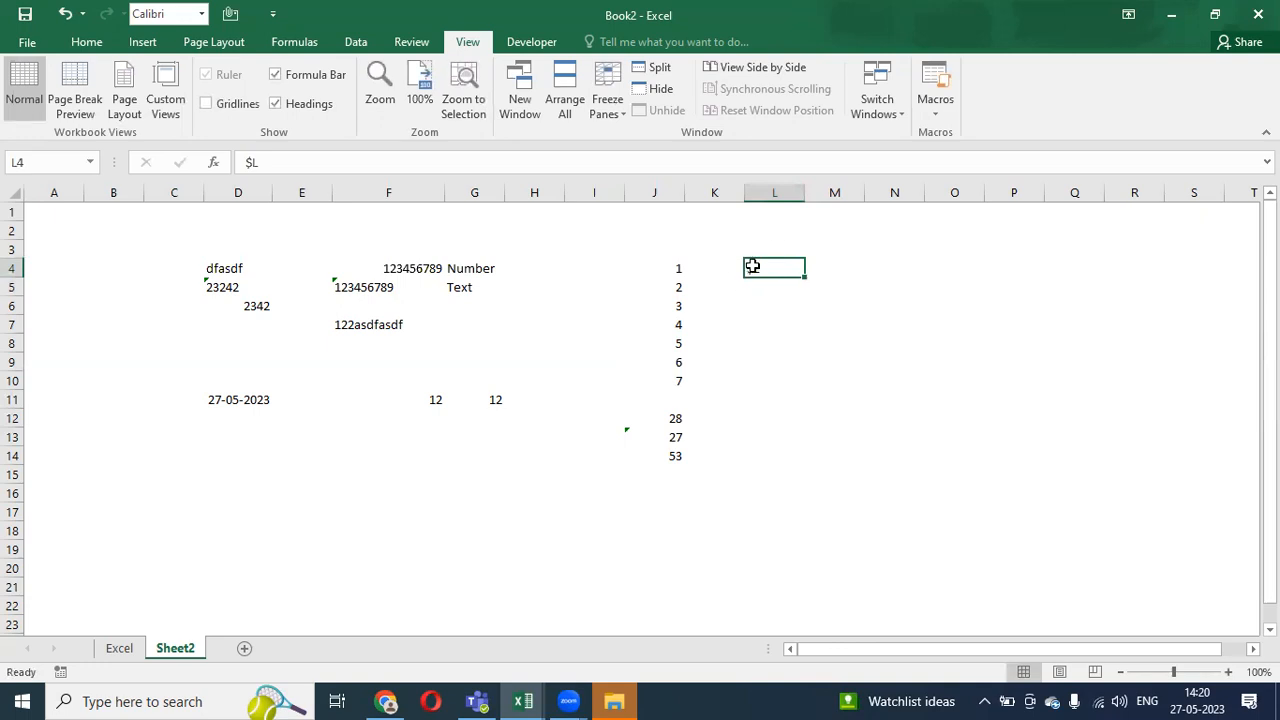
{"action": "key", "text": "Right"}
{"action": "key", "text": "Left"}
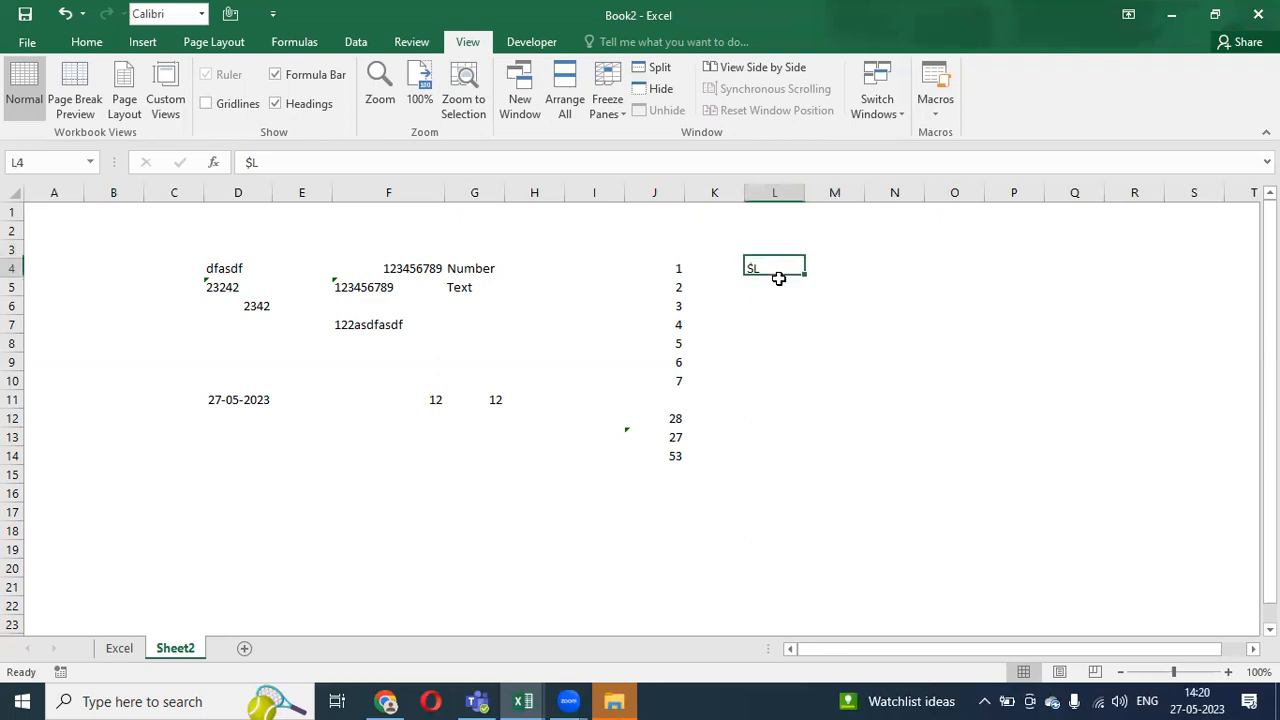
{"action": "key", "text": "Down"}
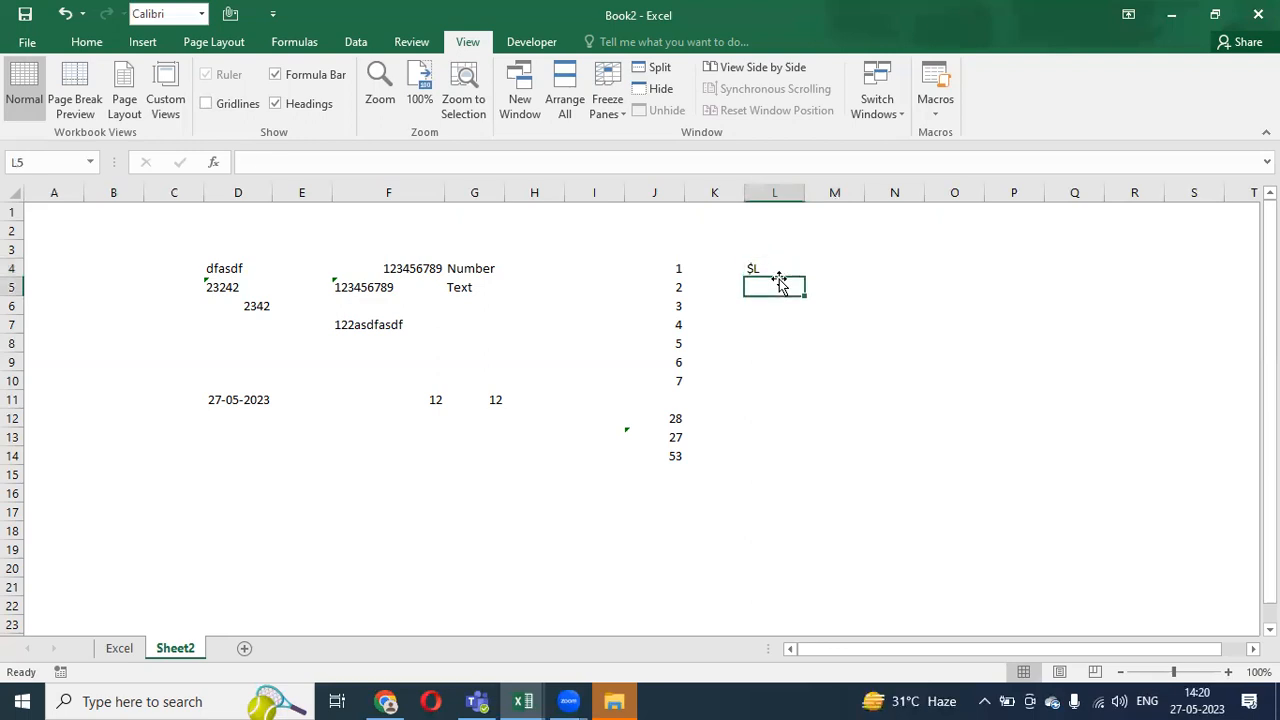
{"action": "key", "text": "Up"}
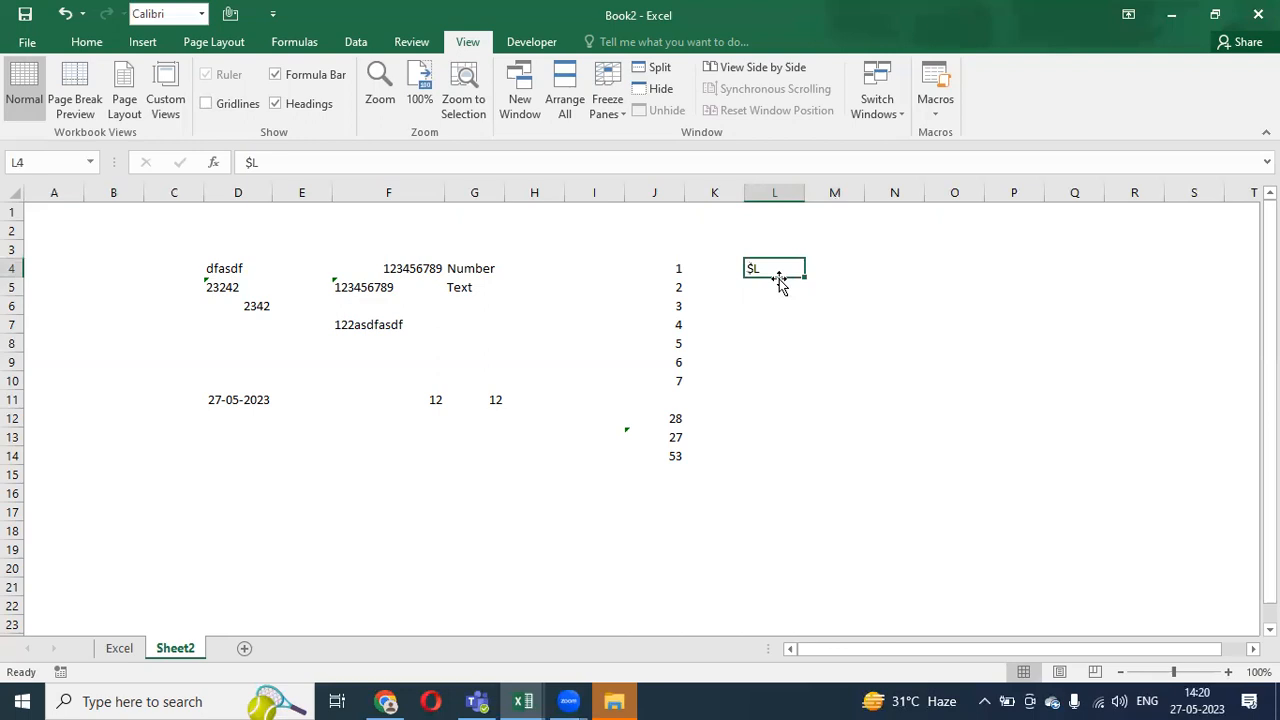
{"action": "key", "text": "F2"}
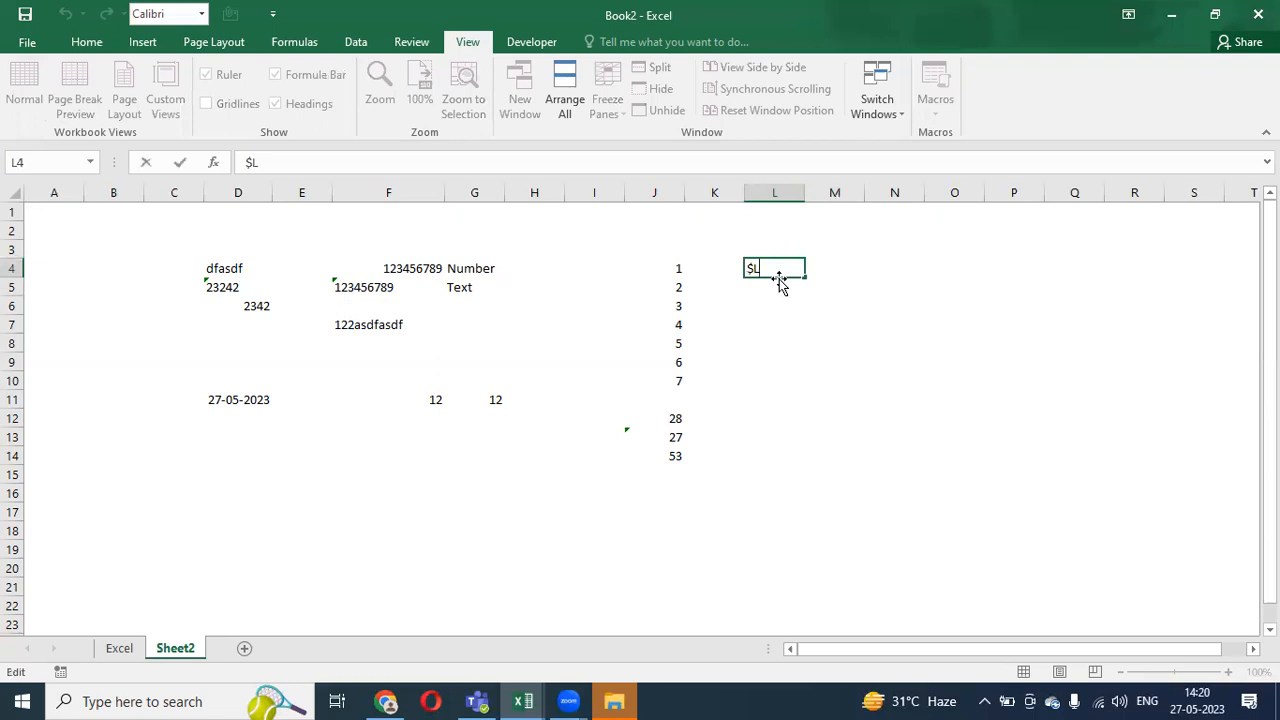
{"action": "type", "text": "$"}
{"action": "type", "text": "4"}
{"action": "key", "text": "Return"}
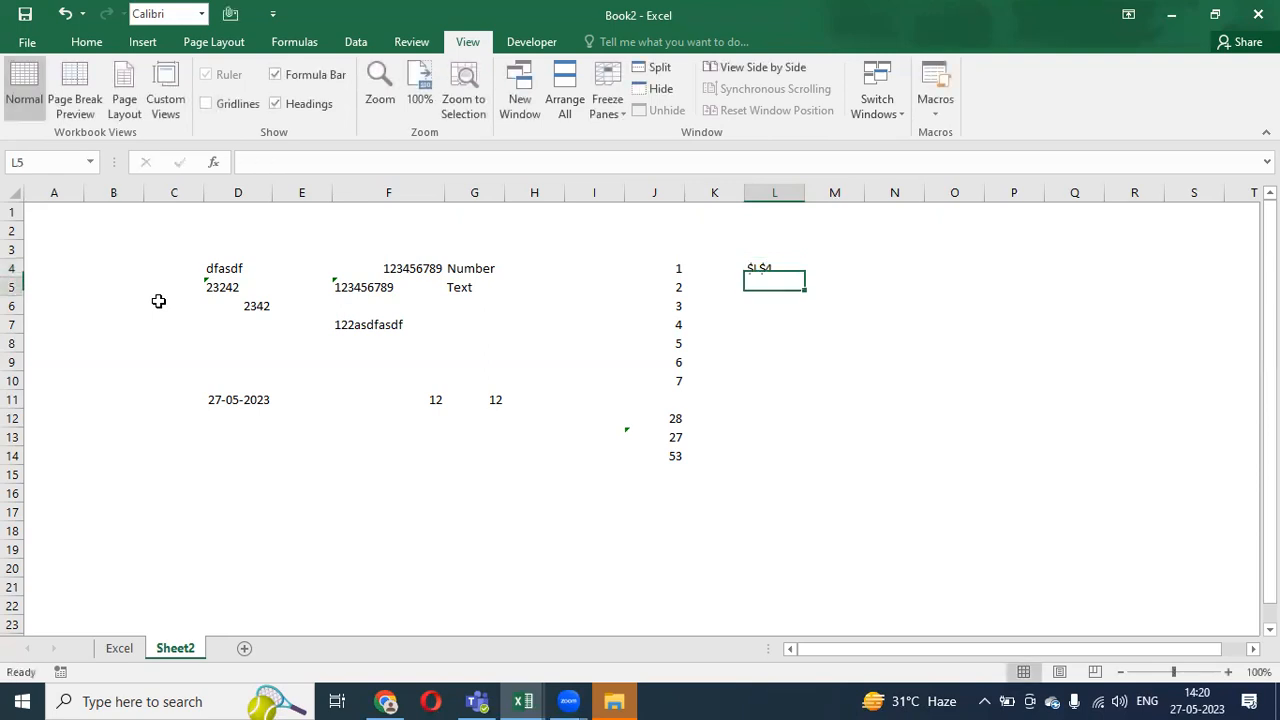
{"action": "key", "text": "Up"}
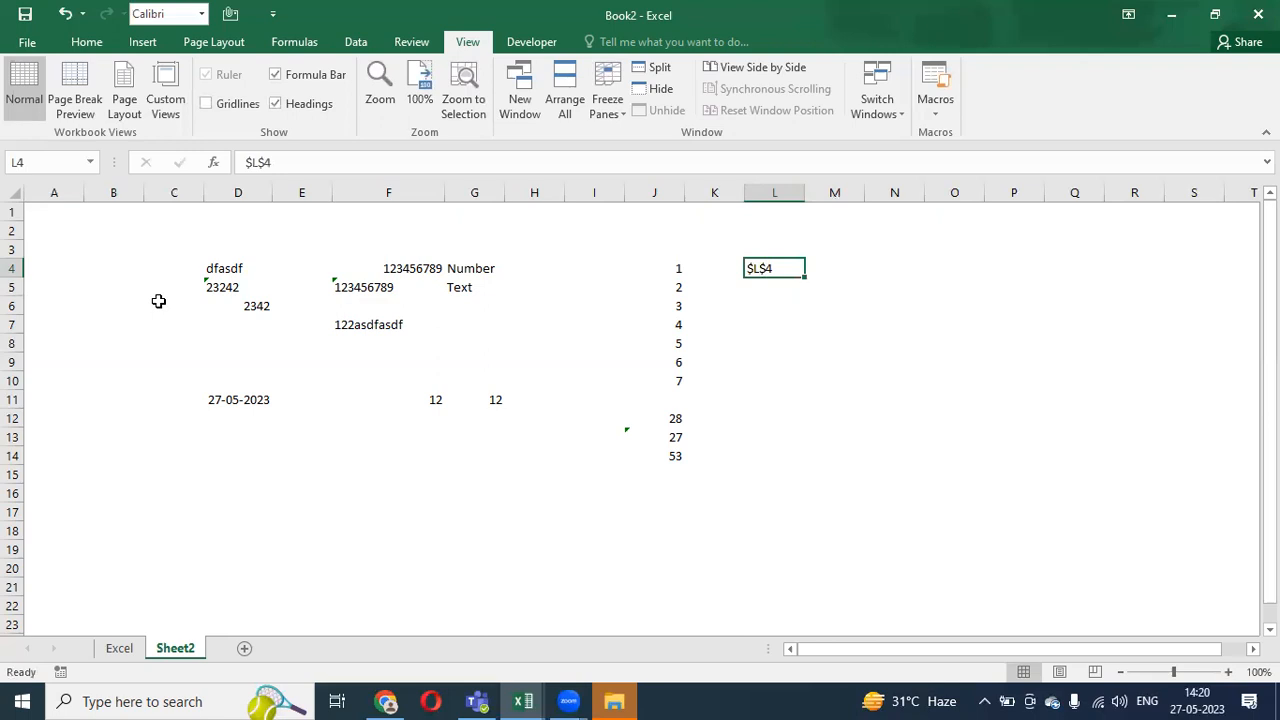
{"action": "key", "text": "Down"}
{"action": "key", "text": "Down"}
{"action": "key", "text": "Up"}
{"action": "key", "text": "Down"}
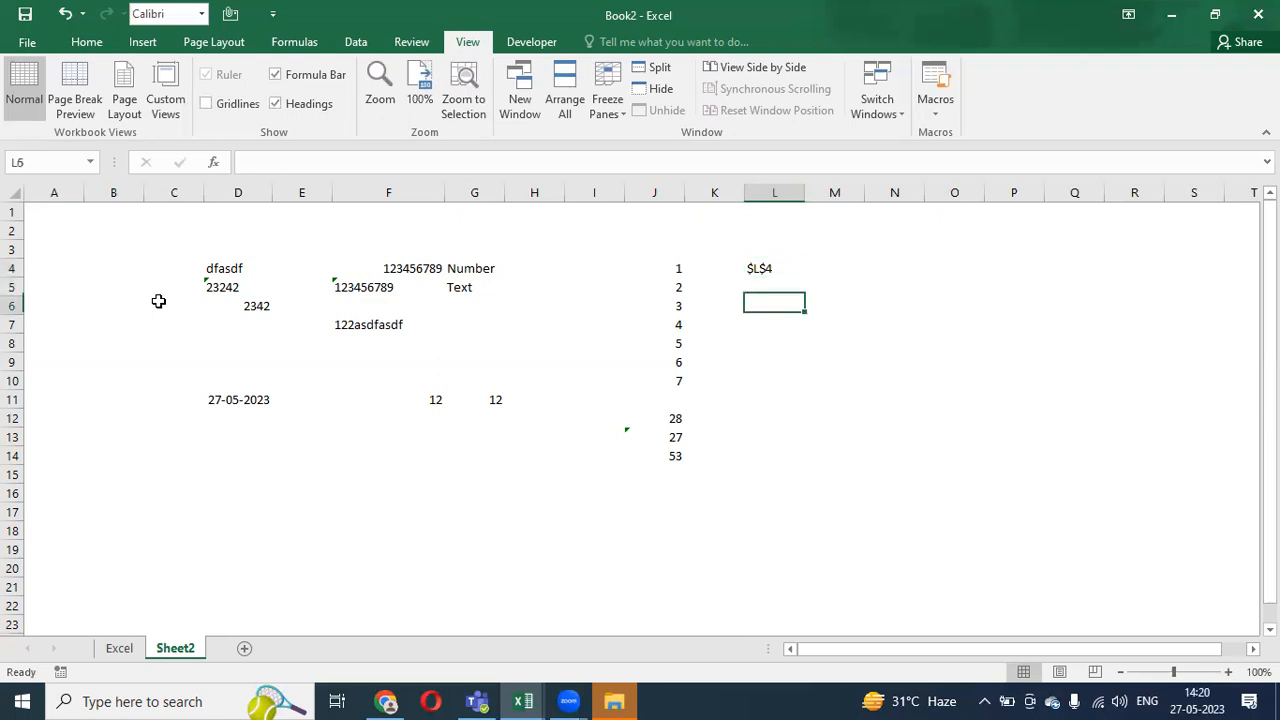
- Enter =L4 in L6 and copy it down L6:L9
{"action": "type", "text": "="}
{"action": "key", "text": "Up"}
{"action": "key", "text": "Up"}
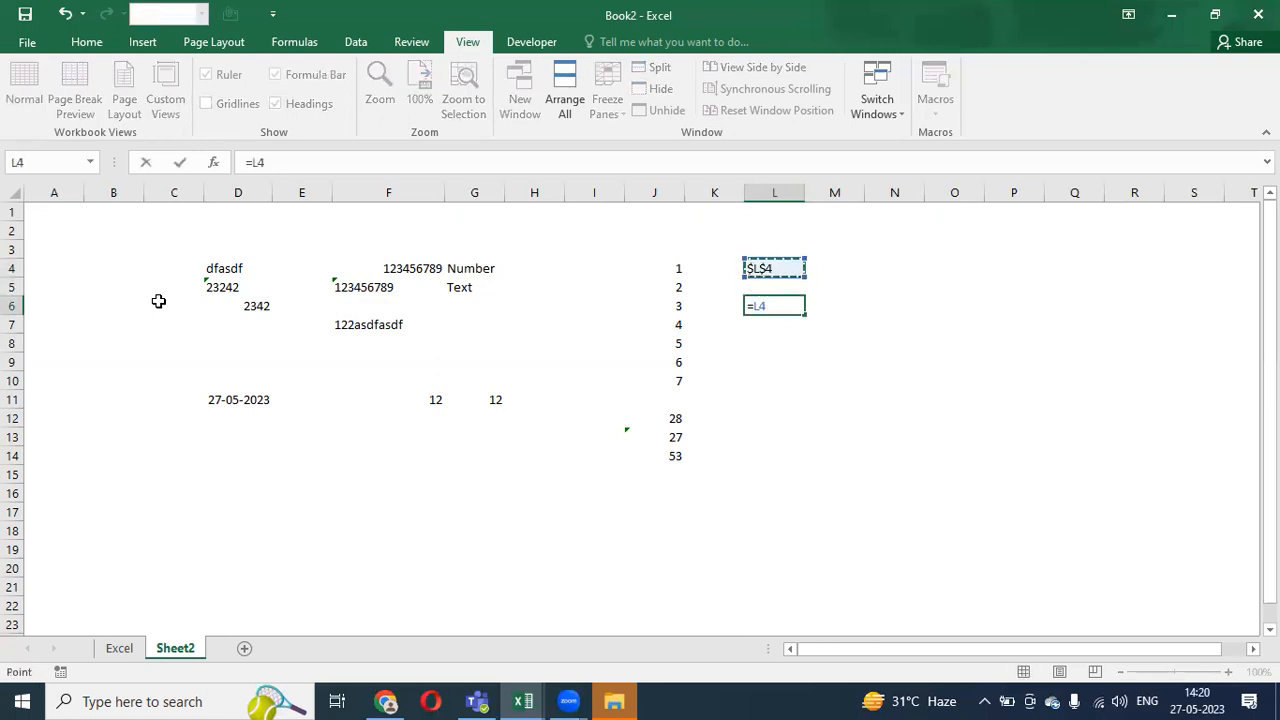
{"action": "key", "text": "Return"}
{"action": "key", "text": "Up"}
{"action": "key", "text": "ctrl+c"}
{"action": "key", "text": "shift+Down"}
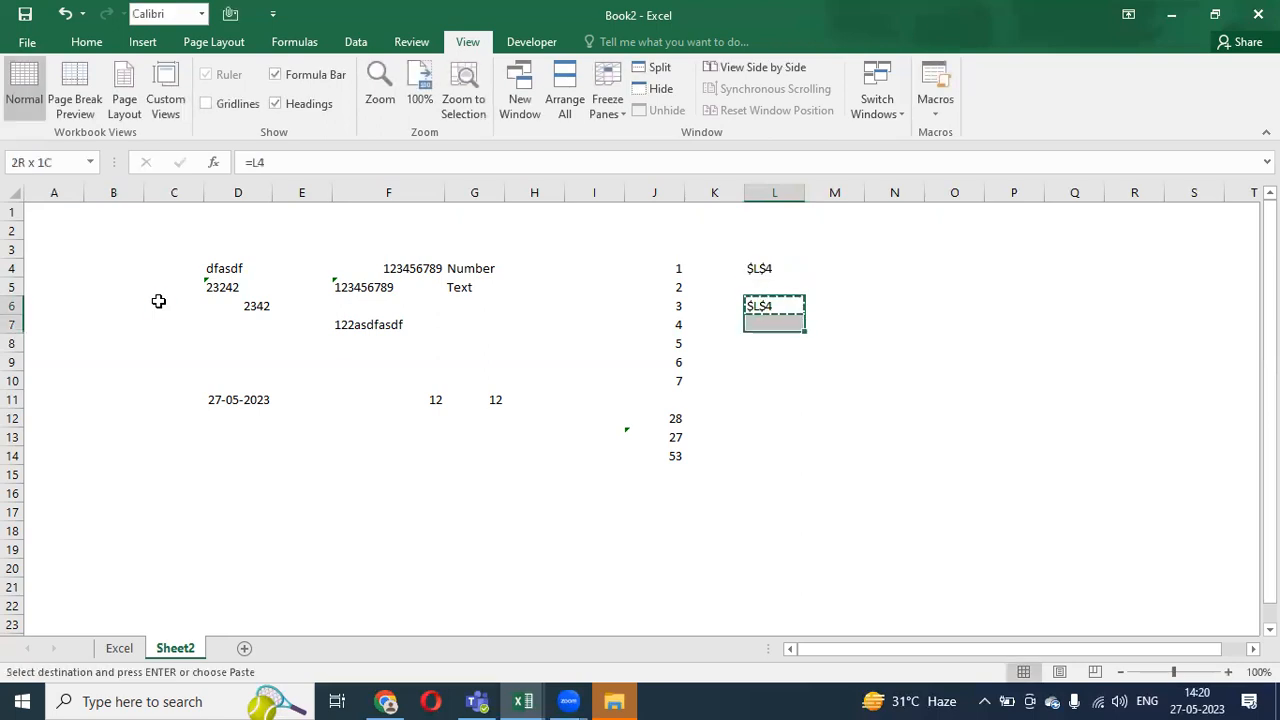
{"action": "key", "text": "shift+Down"}
{"action": "key", "text": "shift+Down"}
{"action": "key", "text": "Return"}
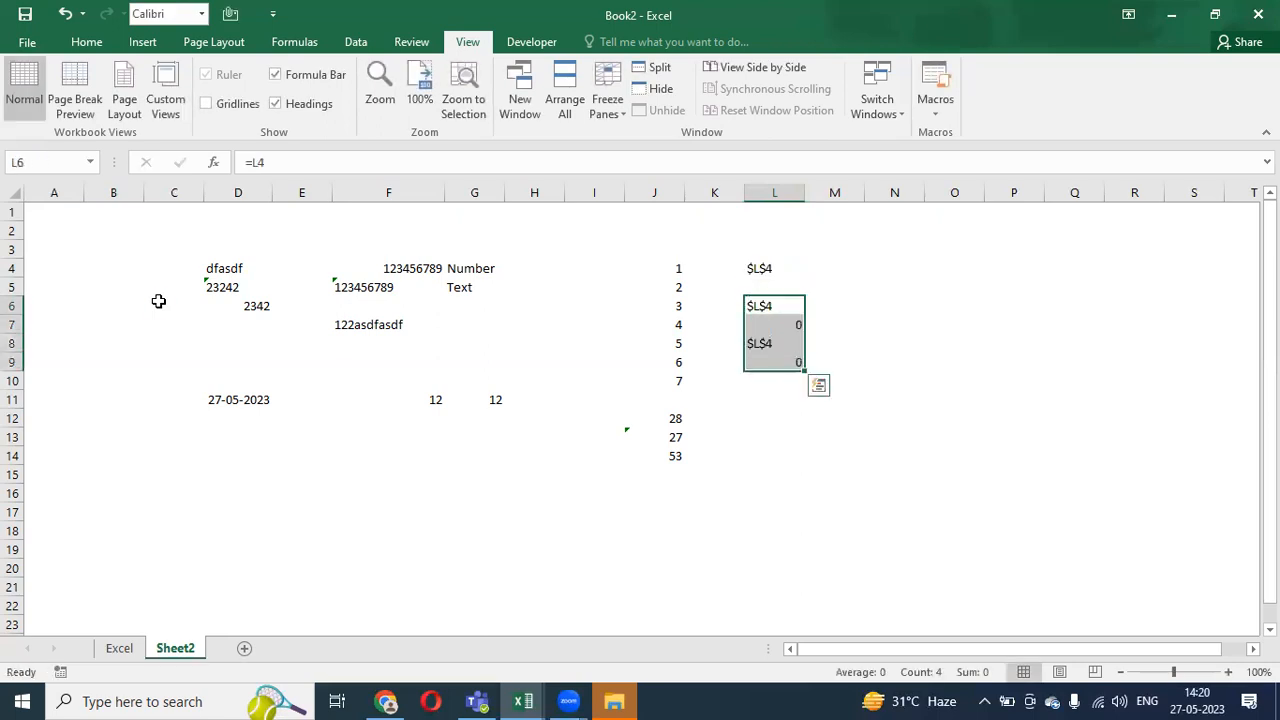
- Inspect the relative formulas in L6:L9, which alternate between $L$4 and 0
{"action": "key", "text": "F2"}
{"action": "key", "text": "Return"}
{"action": "key", "text": "F2"}
{"action": "key", "text": "Return"}
{"action": "key", "text": "F2"}
{"action": "key", "text": "Return"}
{"action": "key", "text": "F2"}
{"action": "key", "text": "Escape"}
{"action": "key", "text": "Up"}
{"action": "key", "text": "Up"}
{"action": "key", "text": "Up"}
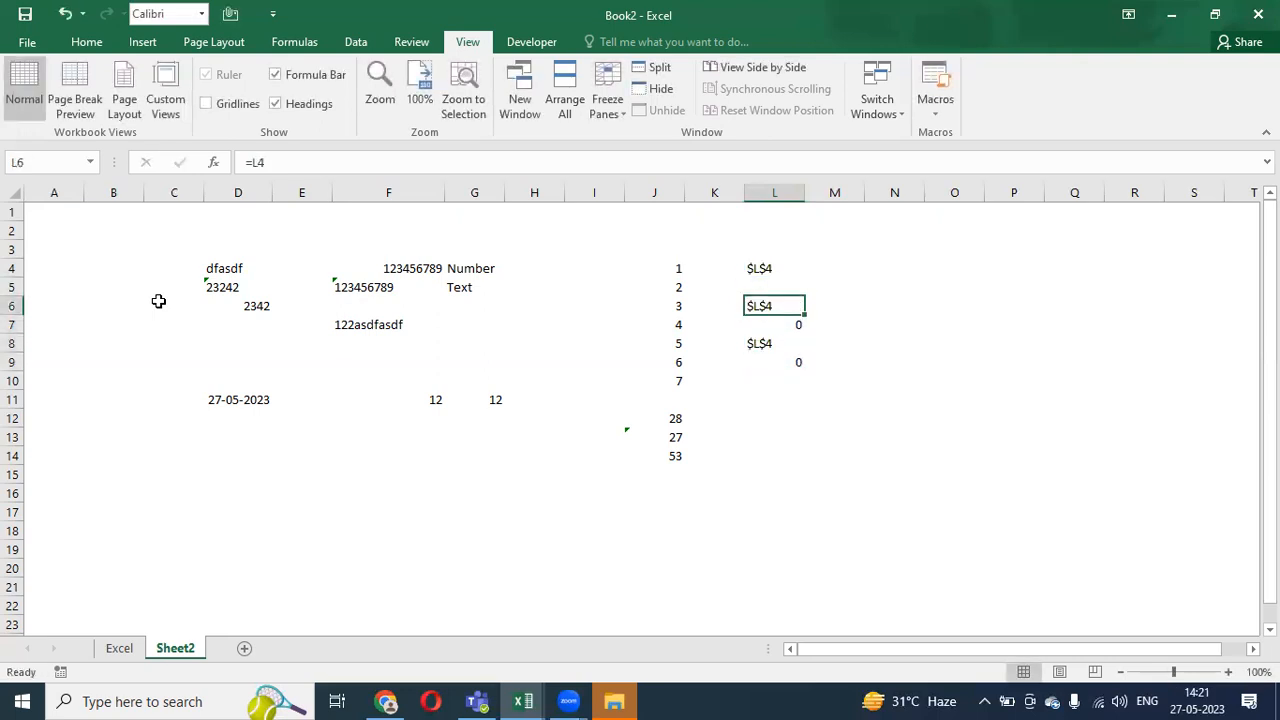
- Make L6's reference absolute as =$L$4 using F4
{"action": "key", "text": "F2"}
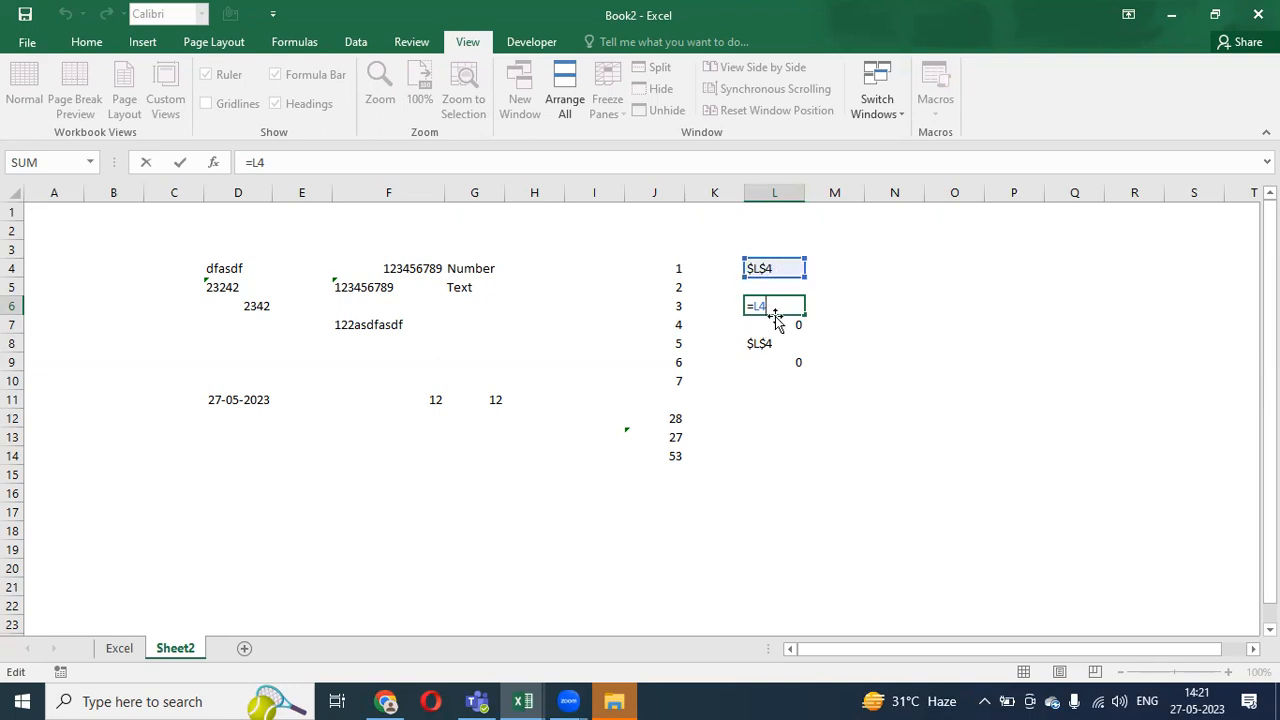
{"action": "key", "text": "F4"}
{"action": "key", "text": "F4"}
{"action": "key", "text": "F4"}
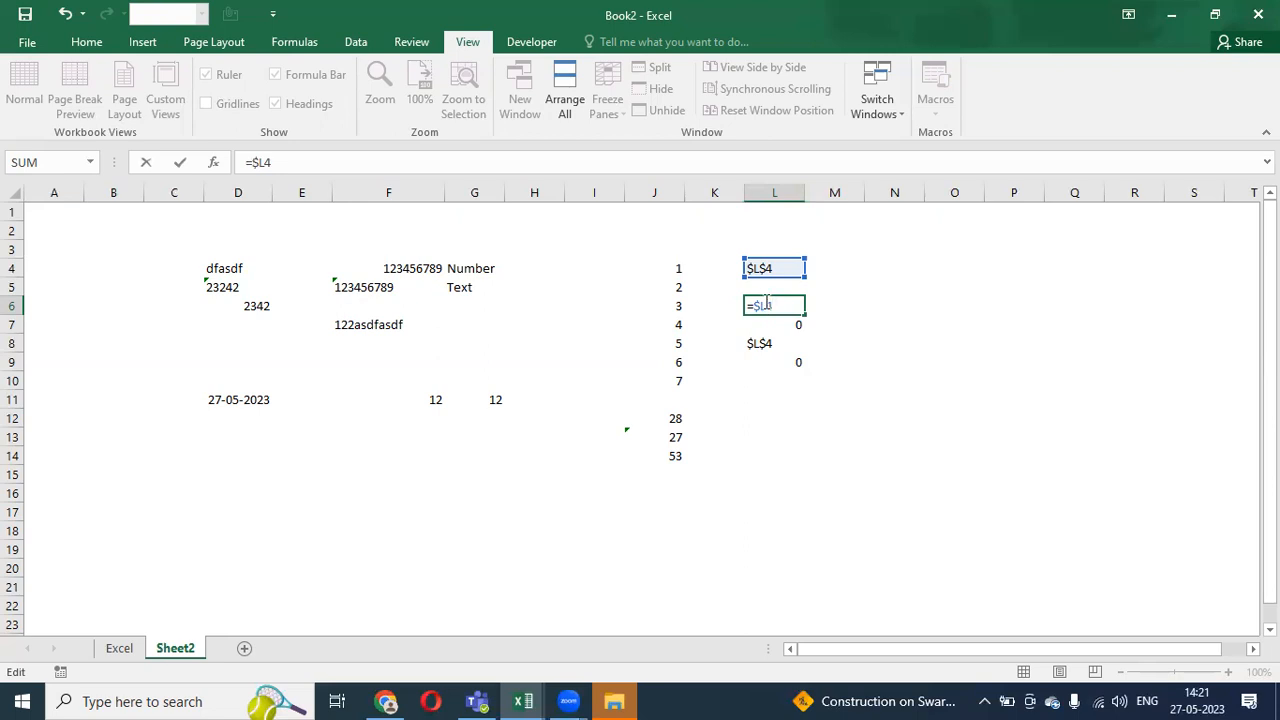
{"action": "key", "text": "F4"}
{"action": "key", "text": "F4"}
- Commit =$L$4 in L6 and paste it down through L6:L16
{"action": "key", "text": "Return"}
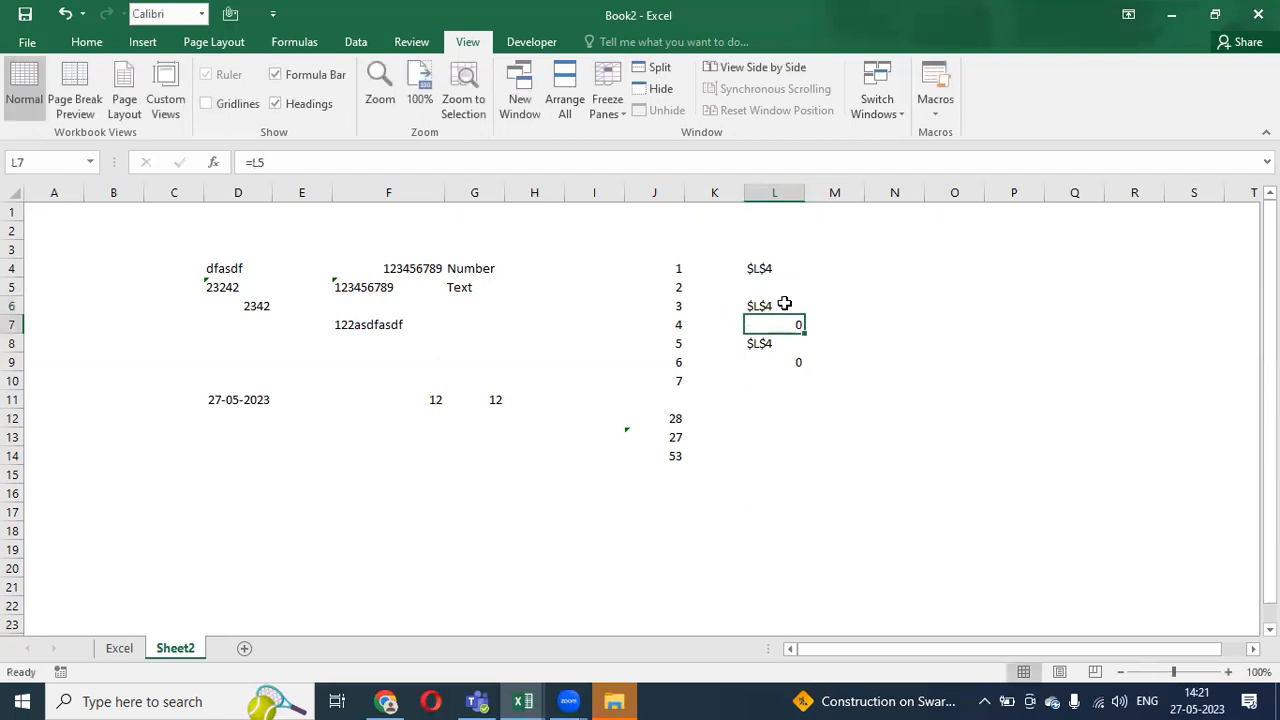
{"action": "key", "text": "Up"}
{"action": "key", "text": "ctrl+c"}
{"action": "key", "text": "shift+Down"}
{"action": "key", "text": "shift+Down"}
{"action": "key", "text": "shift+Down"}
{"action": "key", "text": "shift+Down"}
{"action": "key", "text": "shift+Down"}
{"action": "key", "text": "shift+Down"}
{"action": "key", "text": "shift+Down"}
{"action": "key", "text": "shift+Down"}
{"action": "key", "text": "shift+Down"}
{"action": "key", "text": "shift+Down"}
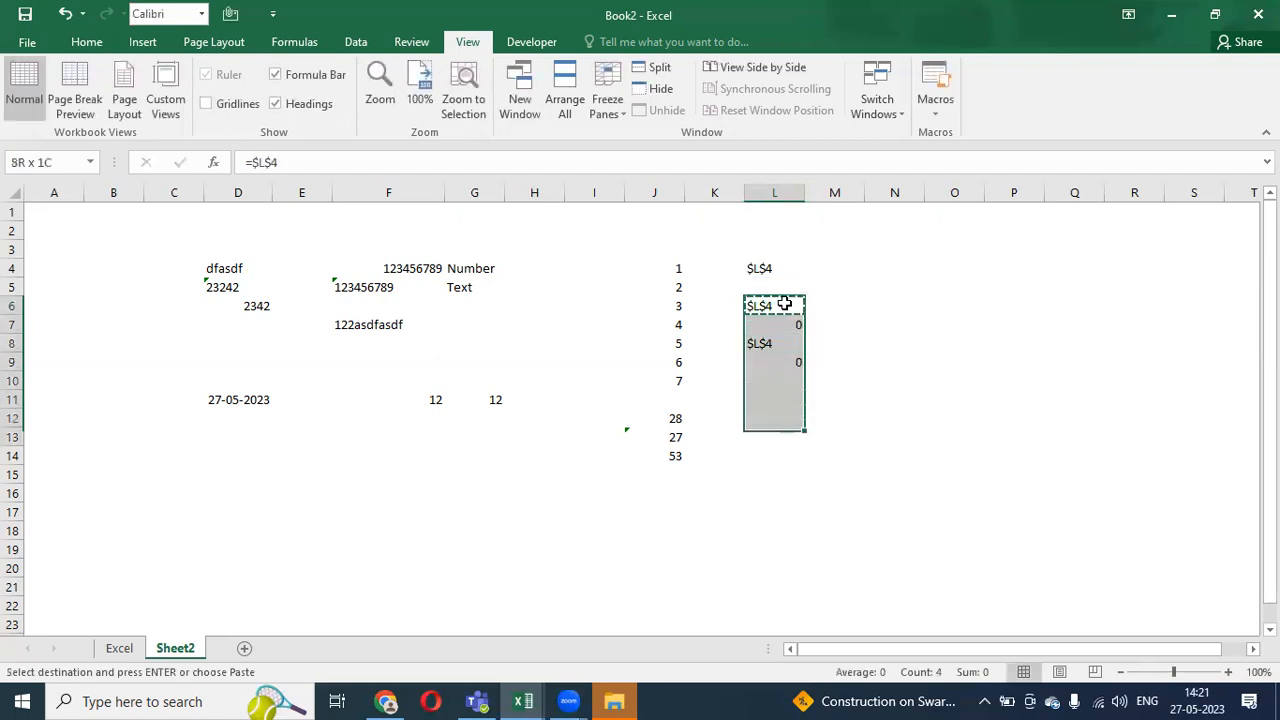
{"action": "key", "text": "Return"}
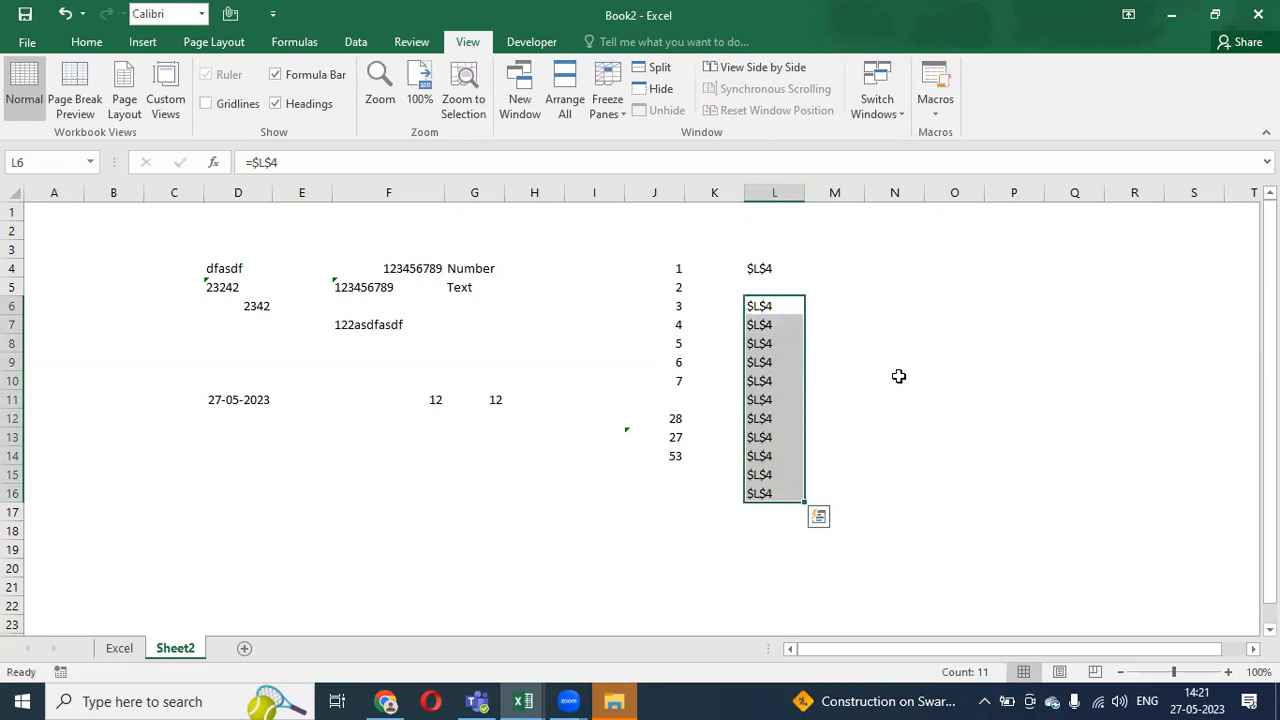
- Check the pasted =$L$4 formulas in L6, L7 and L8
{"action": "left_click", "coordinate": [790, 308]}
{"action": "key", "text": "F2"}
{"action": "key", "text": "Escape"}
{"action": "key", "text": "Down"}
{"action": "key", "text": "F2"}
{"action": "key", "text": "Escape"}
{"action": "key", "text": "Down"}
{"action": "key", "text": "F2"}
{"action": "key", "text": "Escape"}
{"action": "key", "text": "Up"}
{"action": "key", "text": "F2"}
{"action": "key", "text": "Escape"}
{"action": "key", "text": "Up"}
{"action": "key", "text": "Up"}
{"action": "key", "text": "Up"}
- Copy L4's $L$4 text into M4 and begin editing it
{"action": "key", "text": "Down"}
{"action": "key", "text": "Down"}
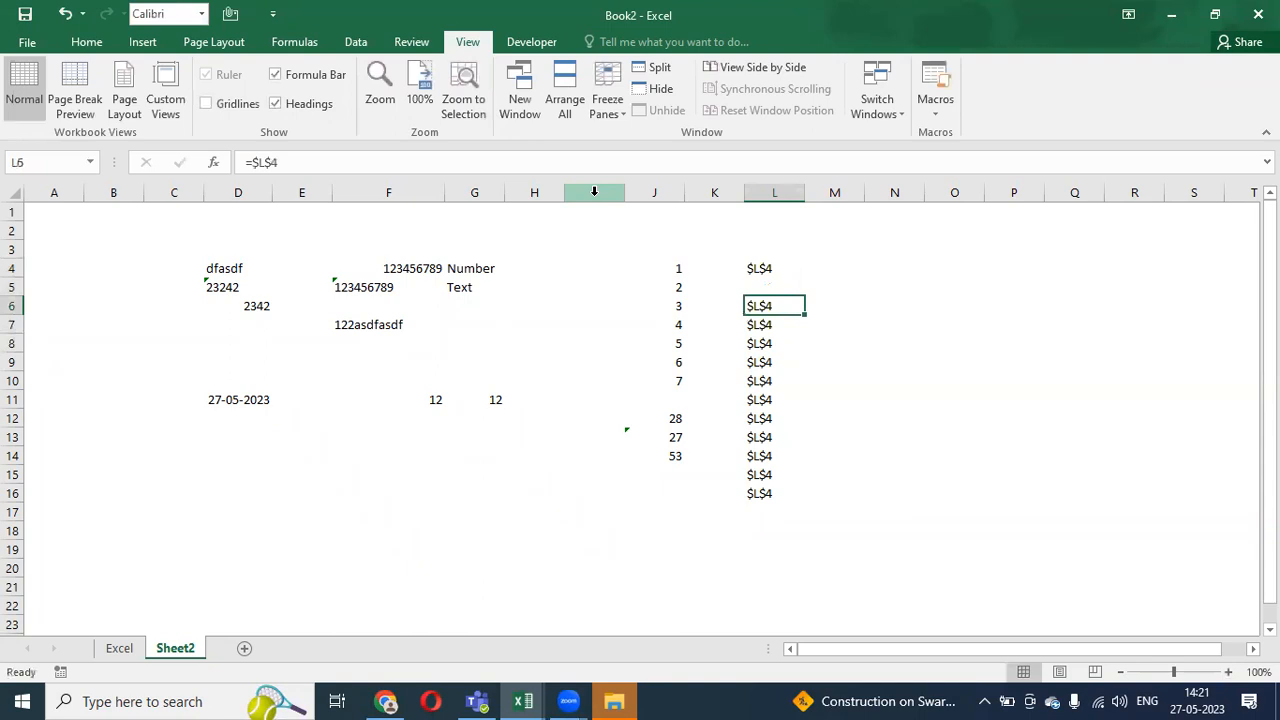
{"action": "key", "text": "Right"}
{"action": "key", "text": "Left"}
{"action": "key", "text": "Right"}
{"action": "key", "text": "Left"}
{"action": "key", "text": "Up"}
{"action": "key", "text": "Up"}
{"action": "key", "text": "ctrl+c"}
{"action": "key", "text": "Right"}
{"action": "key", "text": "Return"}
{"action": "key", "text": "F2"}
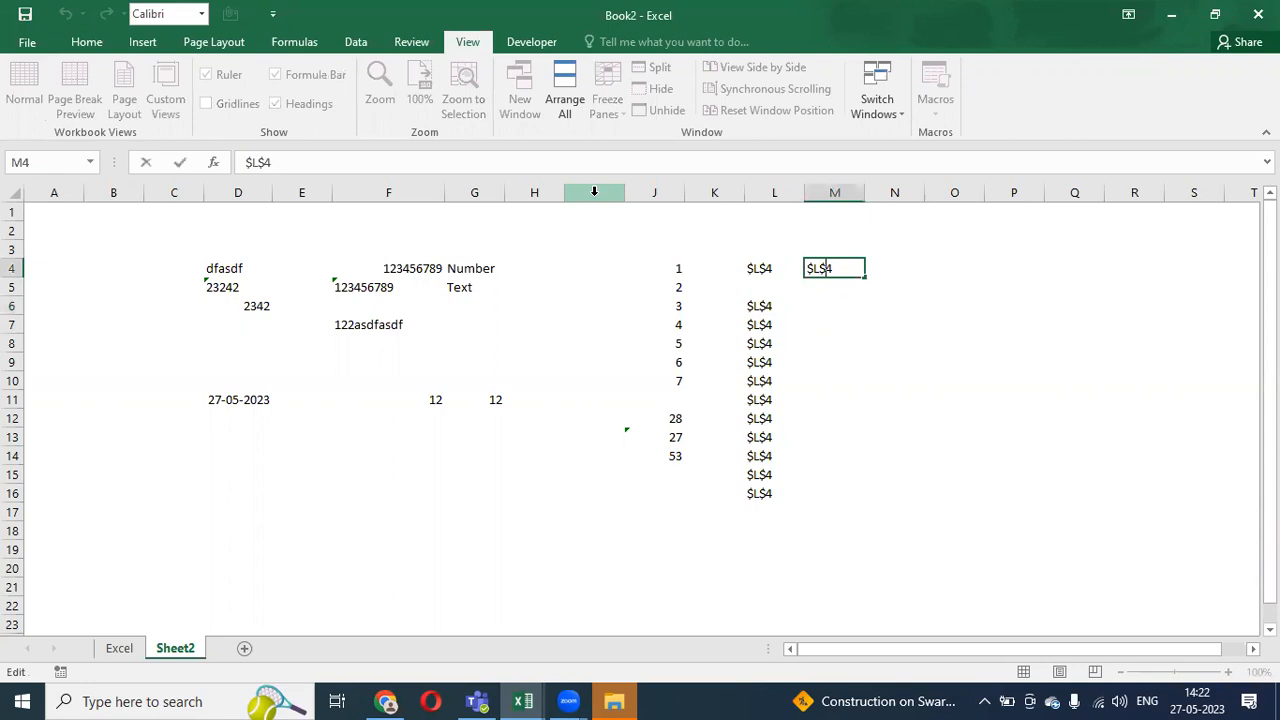
- Remove the dollar before the row number so M4 reads $L4
{"action": "key", "text": "BackSpace"}
{"action": "key", "text": "Return"}
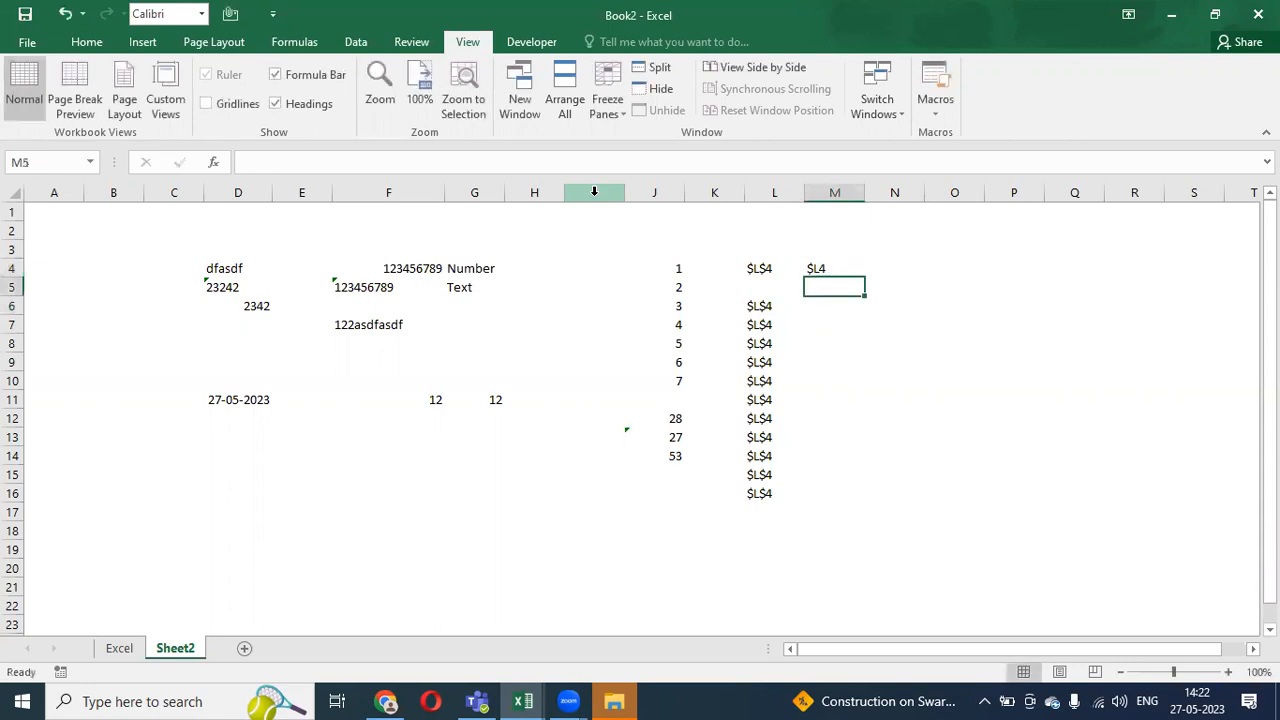
{"action": "key", "text": "Up"}
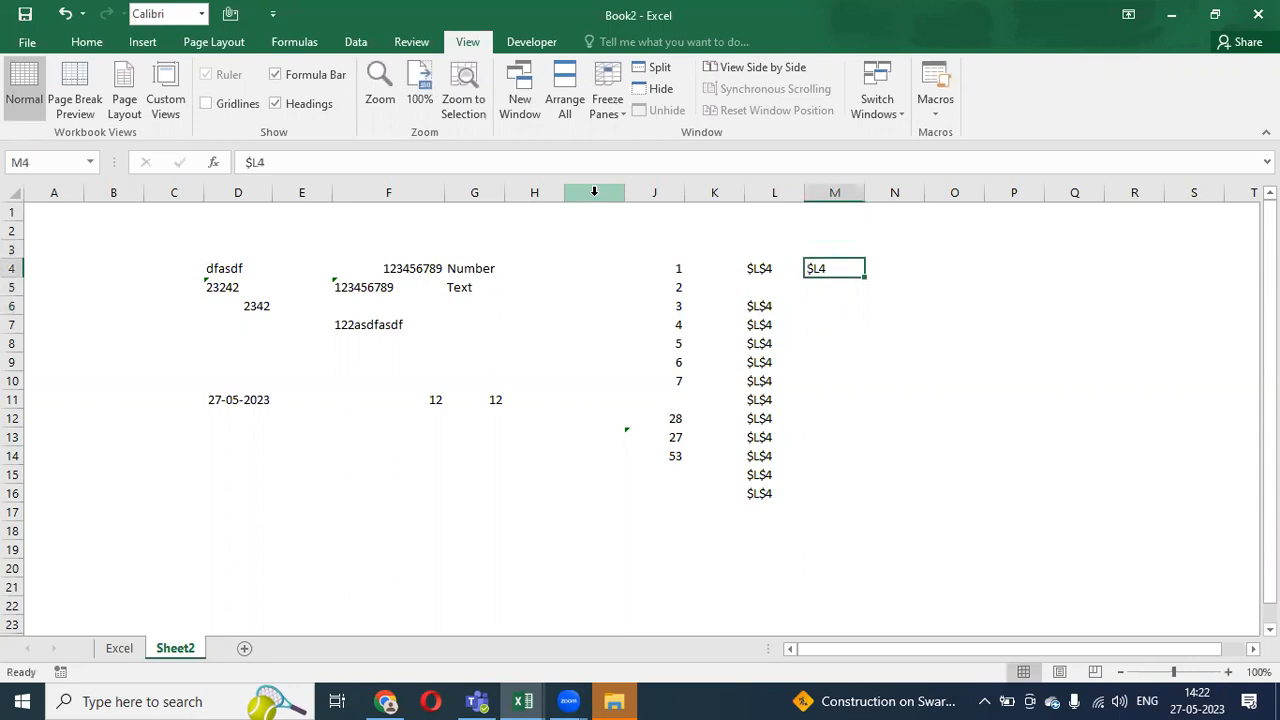
{"action": "key", "text": "Left"}
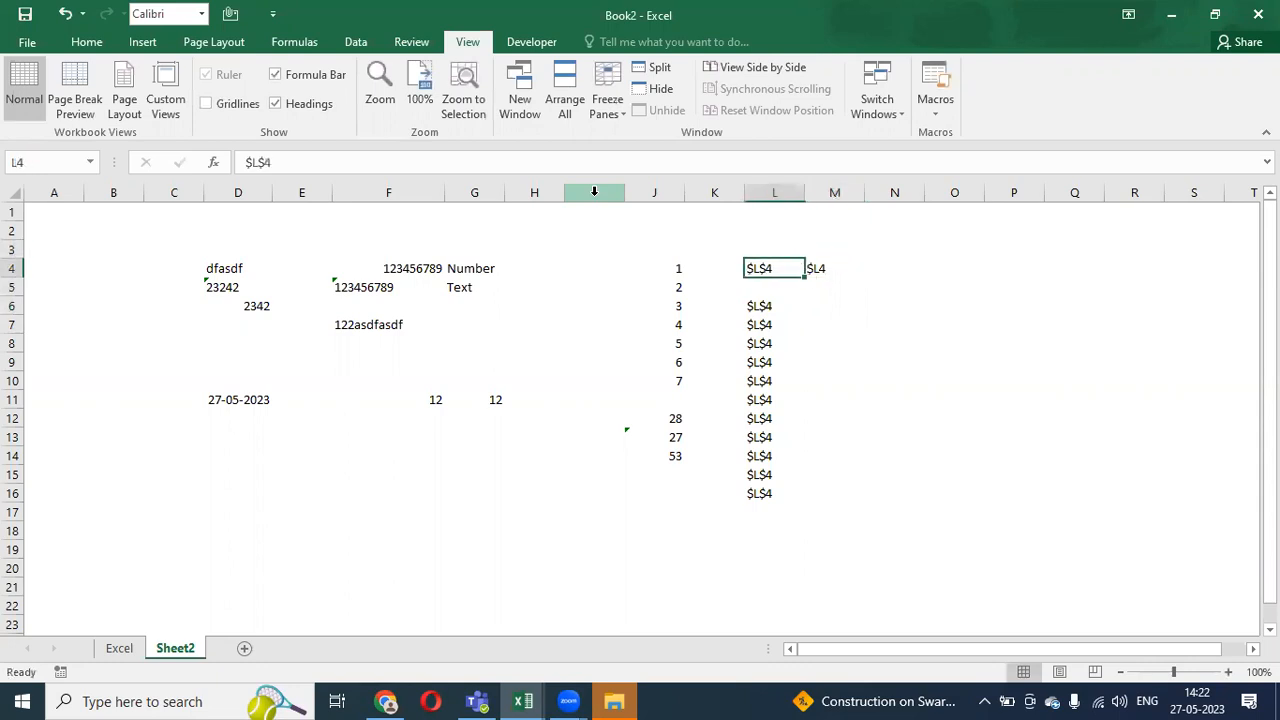
{"action": "key", "text": "Right"}
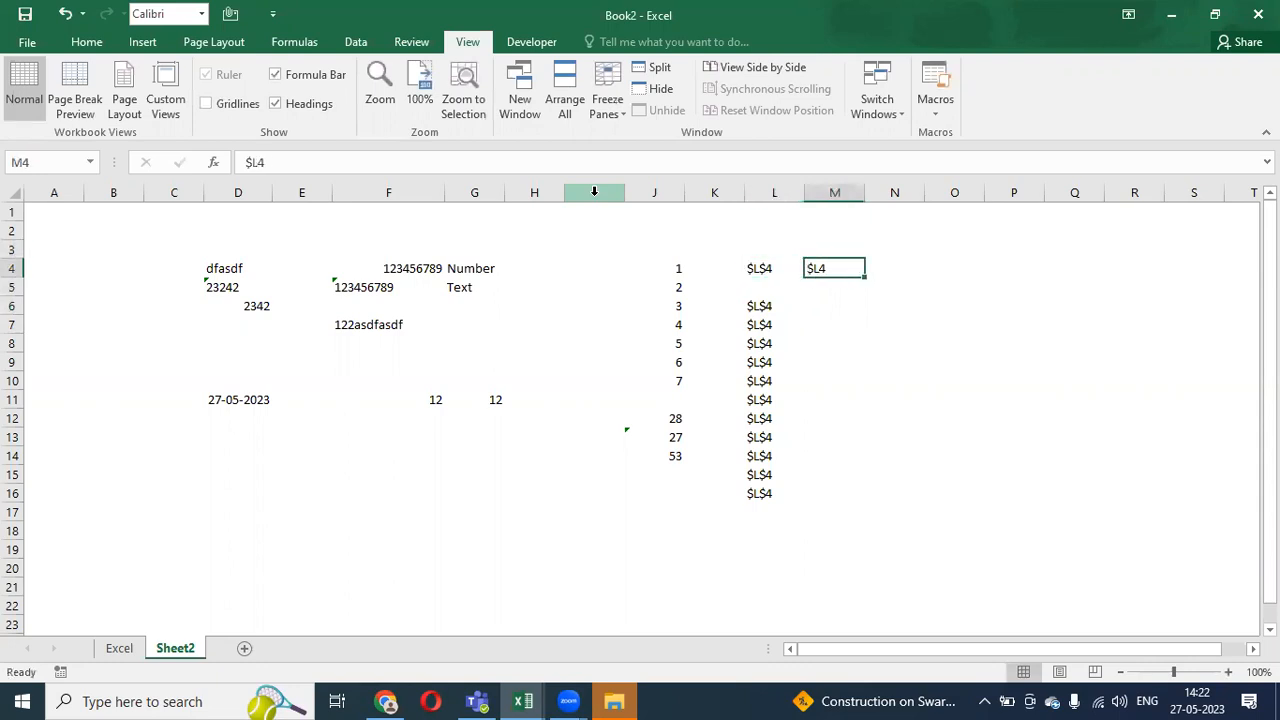
- Copy M4 and start a formula in M6 pointing at it, then cancel it
{"action": "key", "text": "ctrl+c"}
{"action": "key", "text": "Down"}
{"action": "key", "text": "Down"}
{"action": "type", "text": "="}
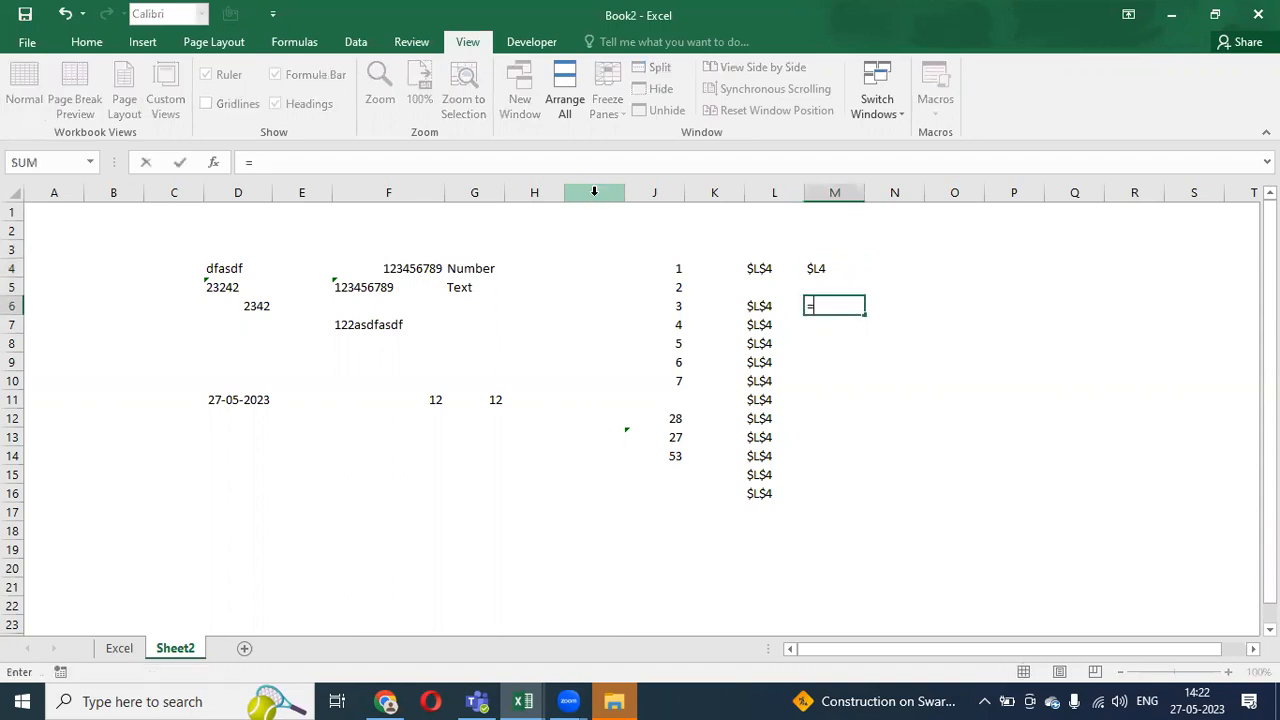
{"action": "key", "text": "Up"}
{"action": "key", "text": "Up"}
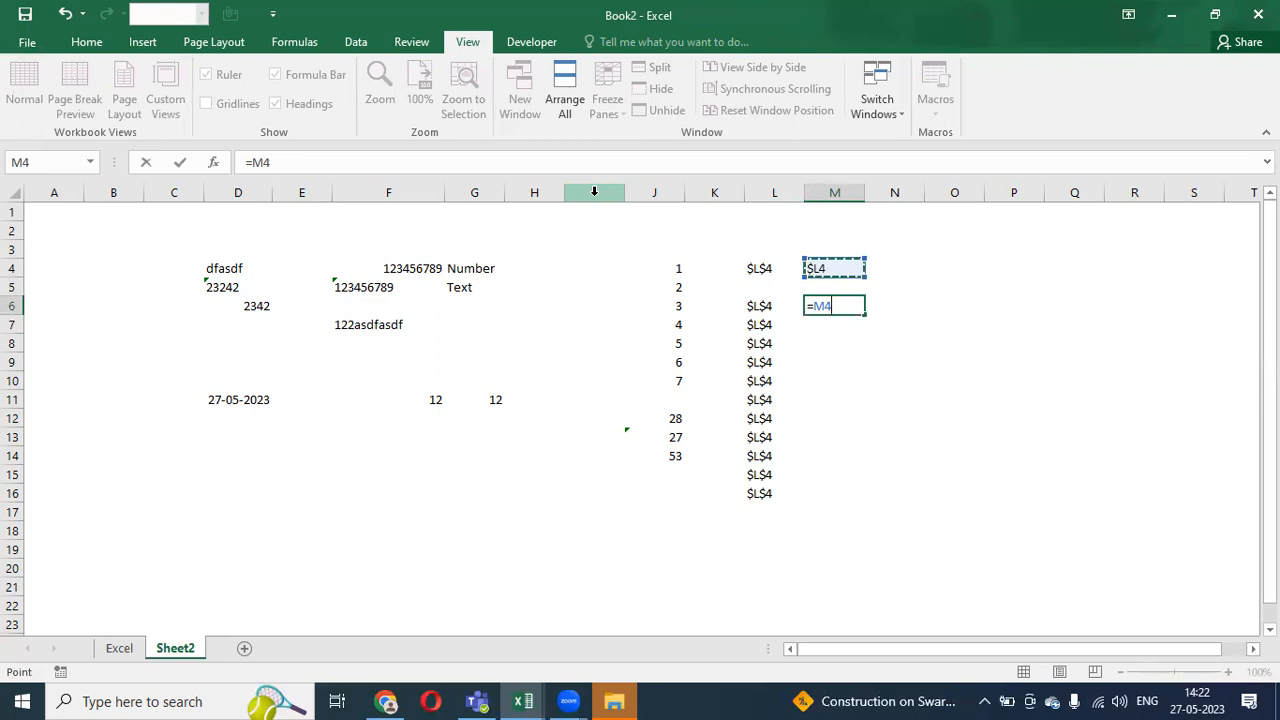
{"action": "key", "text": "Escape"}
{"action": "key", "text": "Escape"}
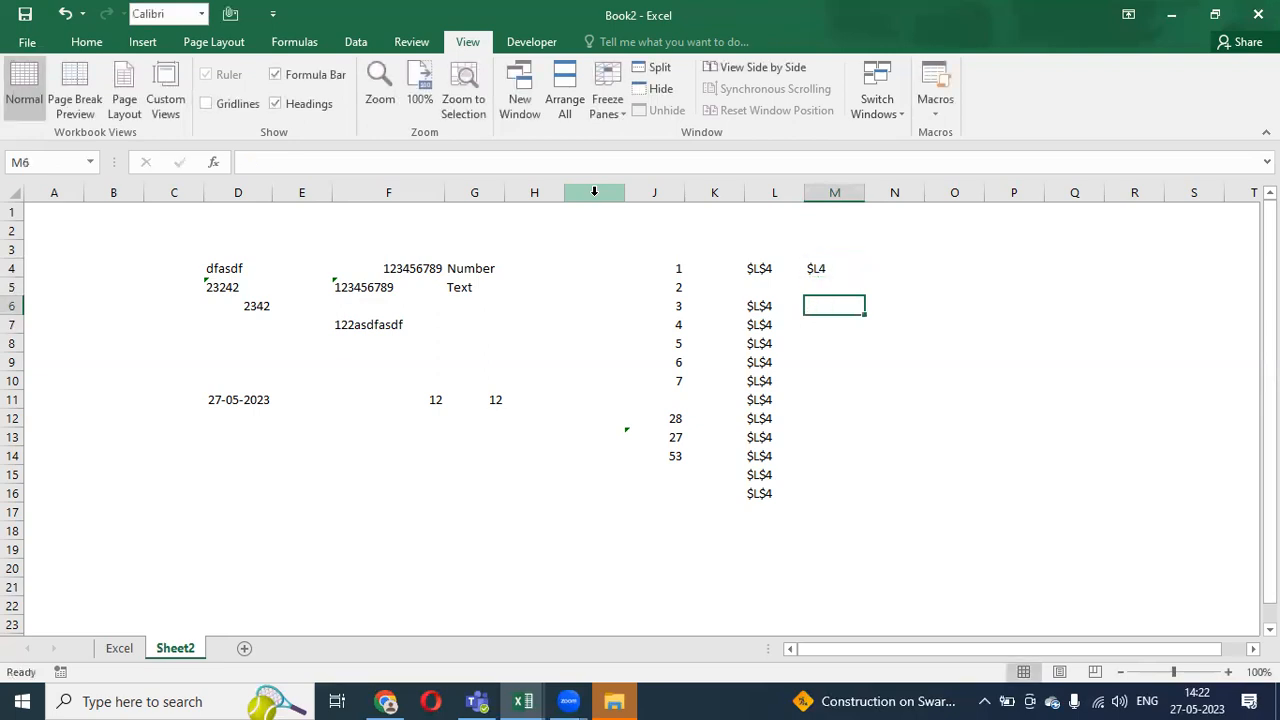
- Change the column letter in M4 from L to M so it reads $M4
{"action": "key", "text": "Up"}
{"action": "key", "text": "Up"}
{"action": "key", "text": "F2"}
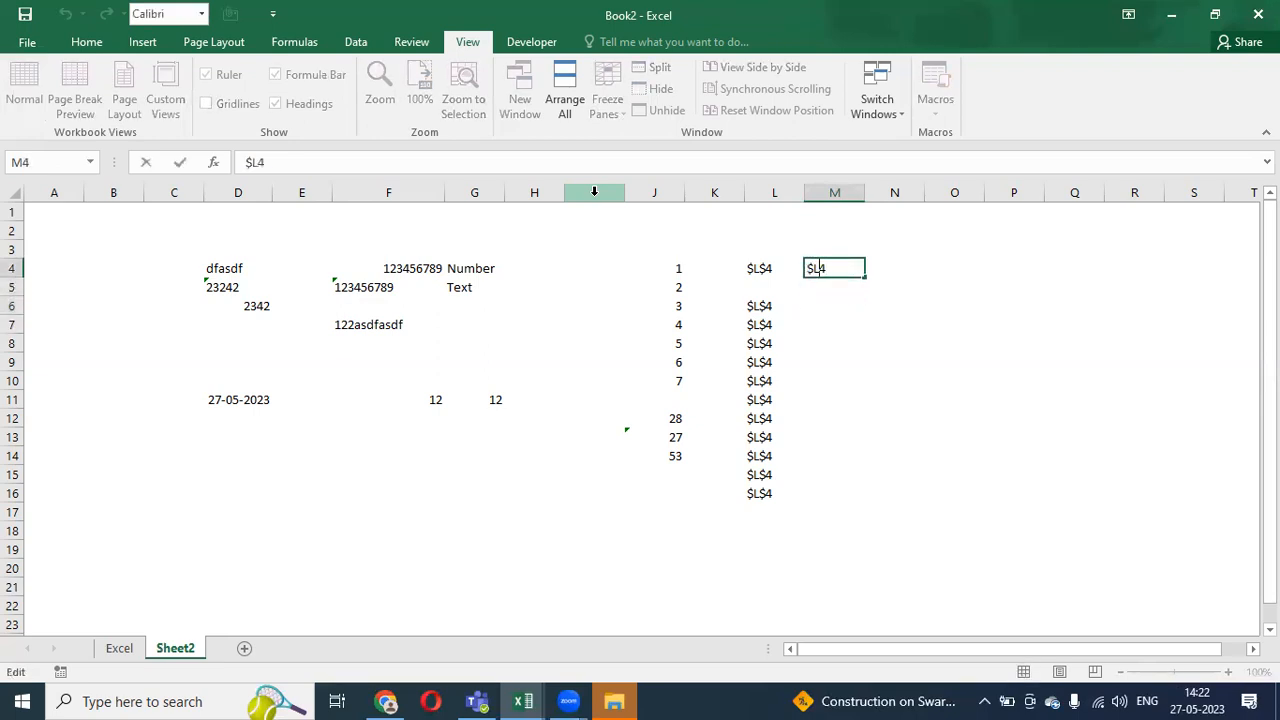
{"action": "key", "text": "Delete"}
{"action": "type", "text": "M"}
{"action": "key", "text": "Return"}
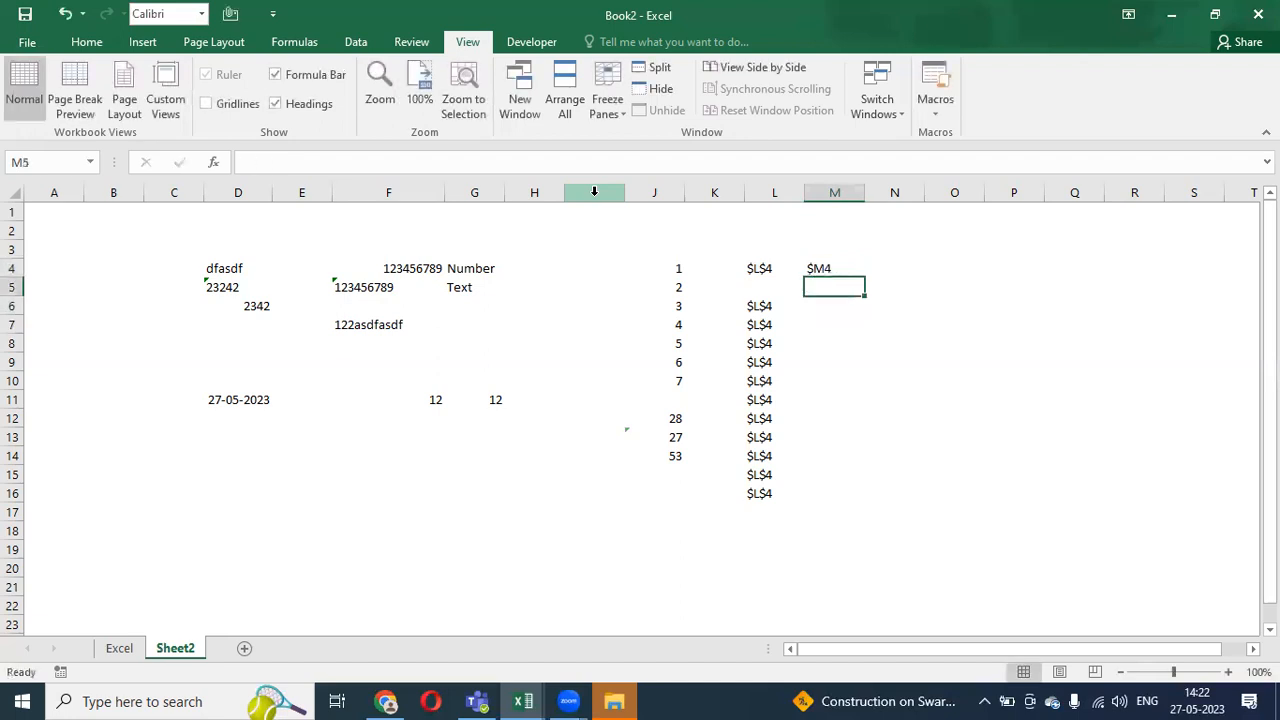
{"action": "key", "text": "Down"}
- Enter =$M4 in M6 using F4 and paste it down through M6:M16
{"action": "type", "text": "="}
{"action": "key", "text": "Up"}
{"action": "key", "text": "Up"}
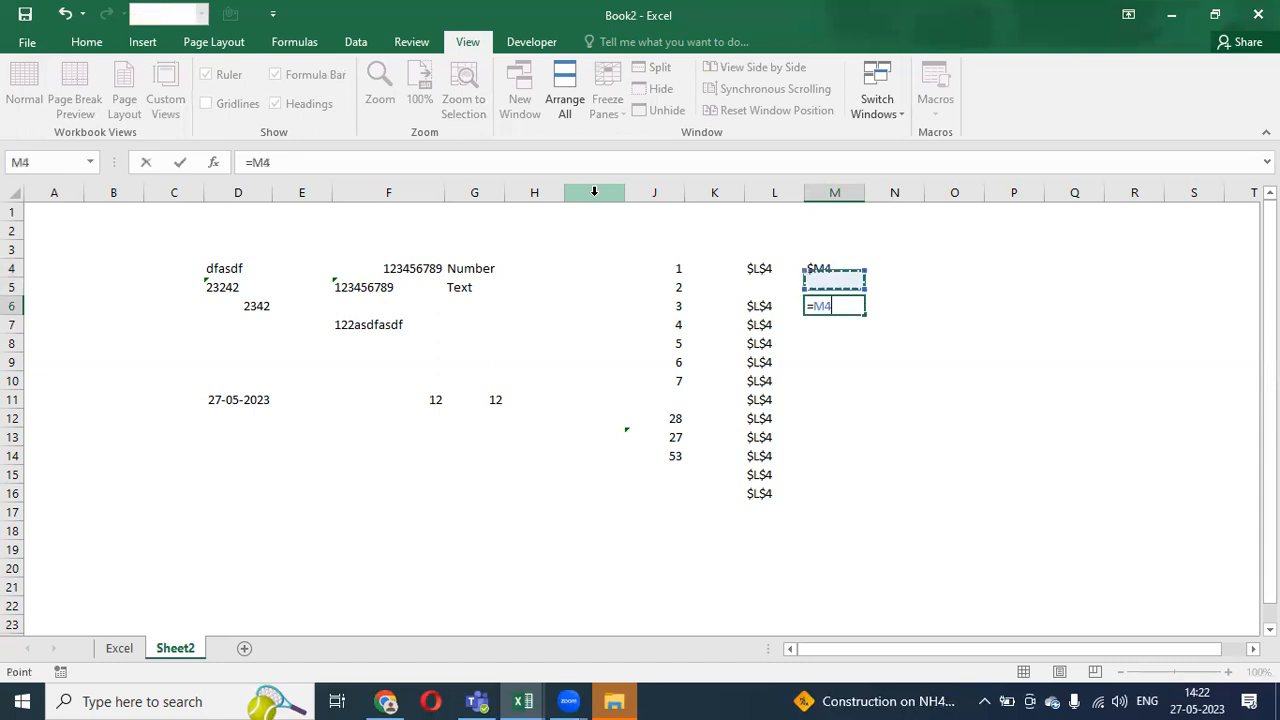
{"action": "key", "text": "F4"}
{"action": "key", "text": "F4"}
{"action": "key", "text": "F4"}
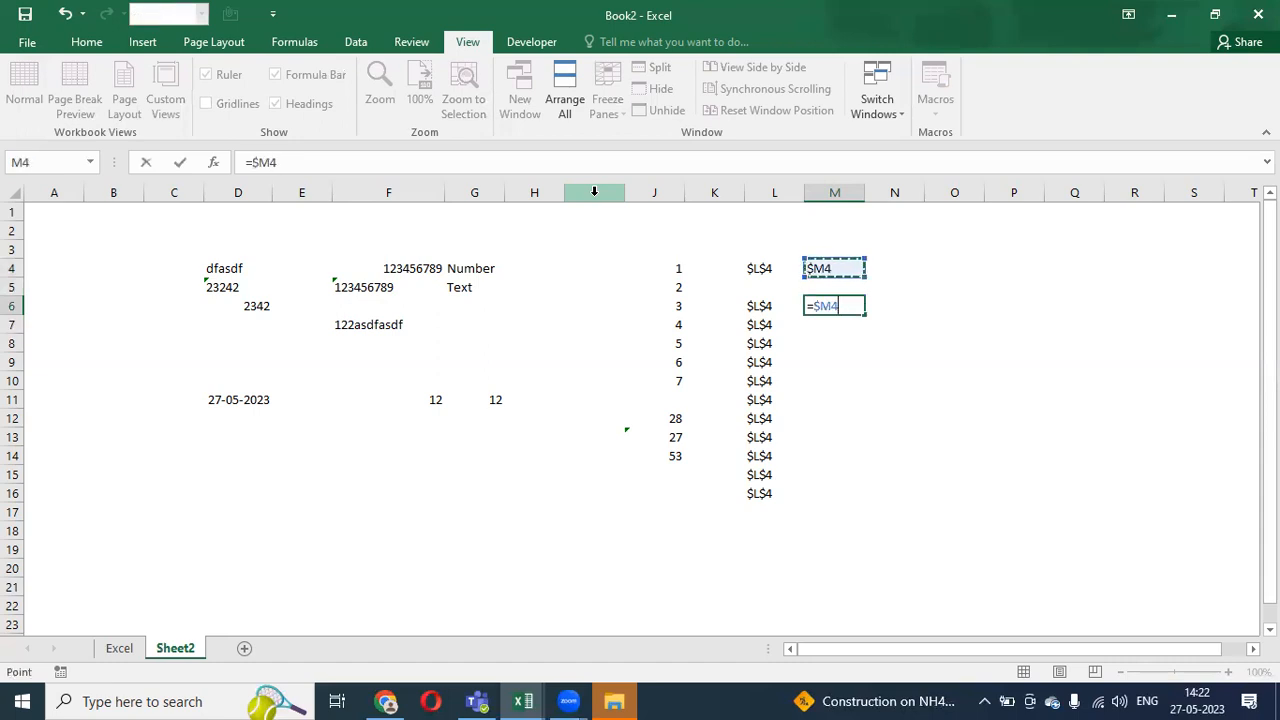
{"action": "key", "text": "Return"}
{"action": "key", "text": "Up"}
{"action": "key", "text": "ctrl+c"}
{"action": "key", "text": "shift+Down"}
{"action": "key", "text": "shift+Down"}
{"action": "key", "text": "shift+Down"}
{"action": "key", "text": "shift+Down"}
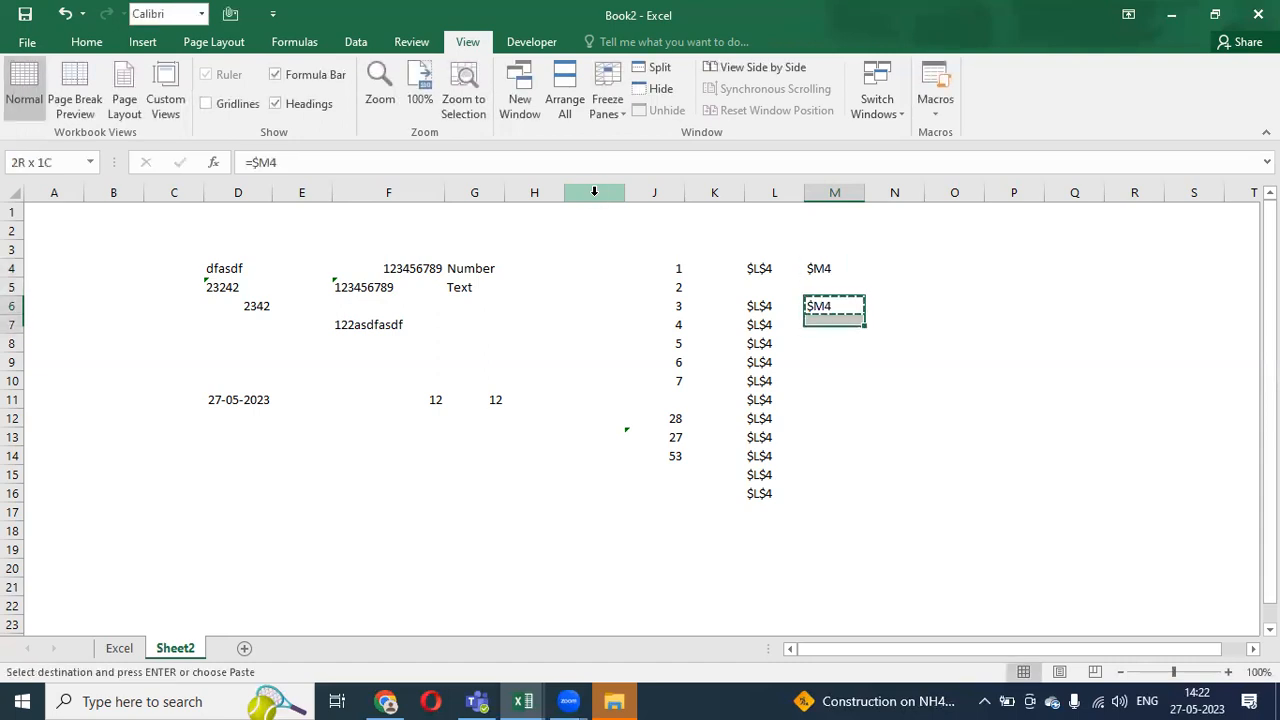
{"action": "key", "text": "shift+Down"}
{"action": "key", "text": "shift+Down"}
{"action": "key", "text": "shift+Down"}
{"action": "key", "text": "shift+Down"}
{"action": "key", "text": "shift+Down"}
{"action": "key", "text": "shift+Down"}
{"action": "key", "text": "shift+Down"}
{"action": "key", "text": "Return"}
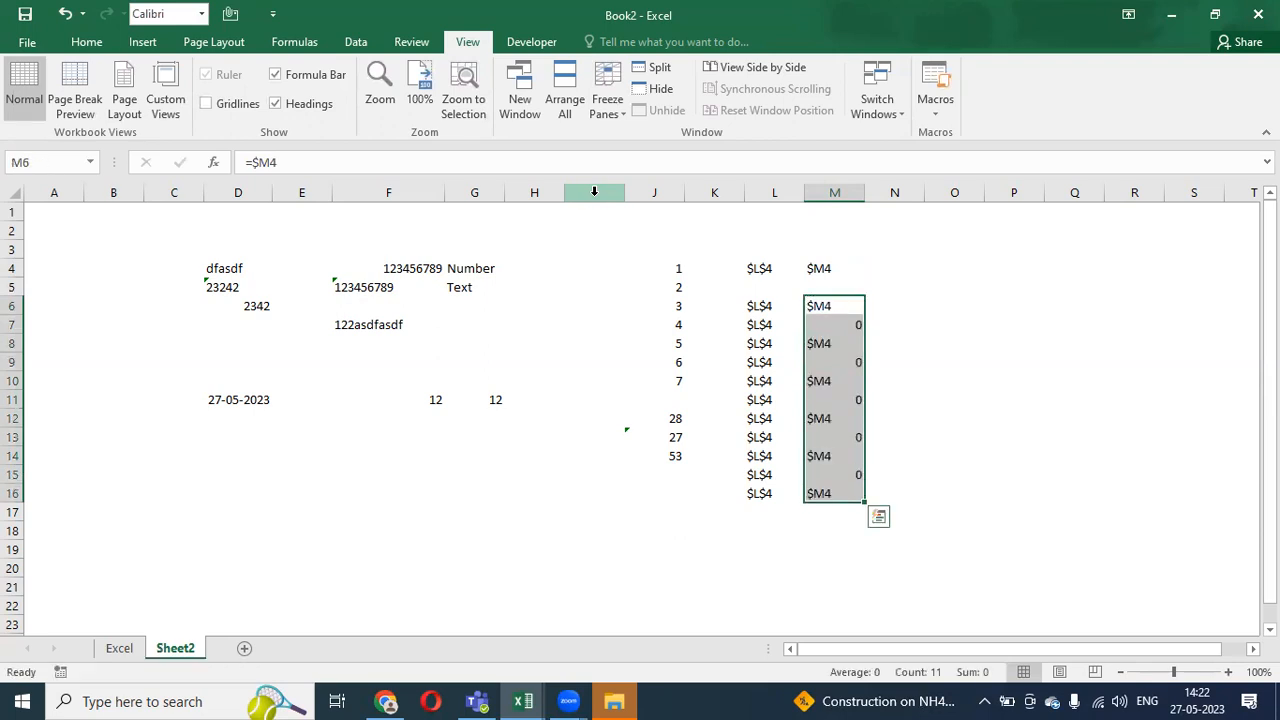
- Check the pasted formulas in M6 through M10
{"action": "key", "text": "F2"}
{"action": "key", "text": "Escape"}
{"action": "key", "text": "Down"}
{"action": "key", "text": "F2"}
{"action": "key", "text": "Escape"}
{"action": "key", "text": "Down"}
{"action": "key", "text": "F2"}
{"action": "key", "text": "Escape"}
{"action": "key", "text": "Down"}
{"action": "key", "text": "F2"}
{"action": "key", "text": "Escape"}
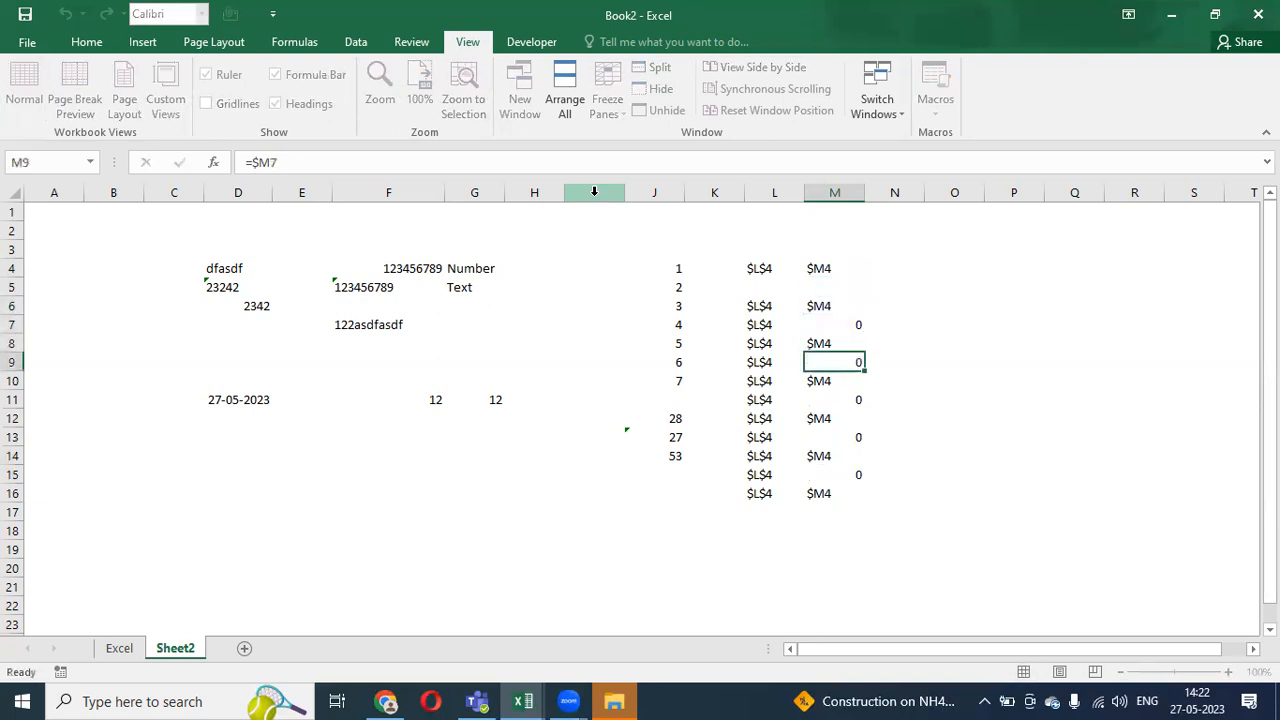
{"action": "key", "text": "Down"}
{"action": "key", "text": "F2"}
{"action": "key", "text": "Escape"}
- Copy the M6 formula again and select M6:M16
{"action": "key", "text": "Up"}
{"action": "key", "text": "Up"}
{"action": "key", "text": "Up"}
{"action": "key", "text": "Up"}
{"action": "key", "text": "Up"}
{"action": "key", "text": "Up"}
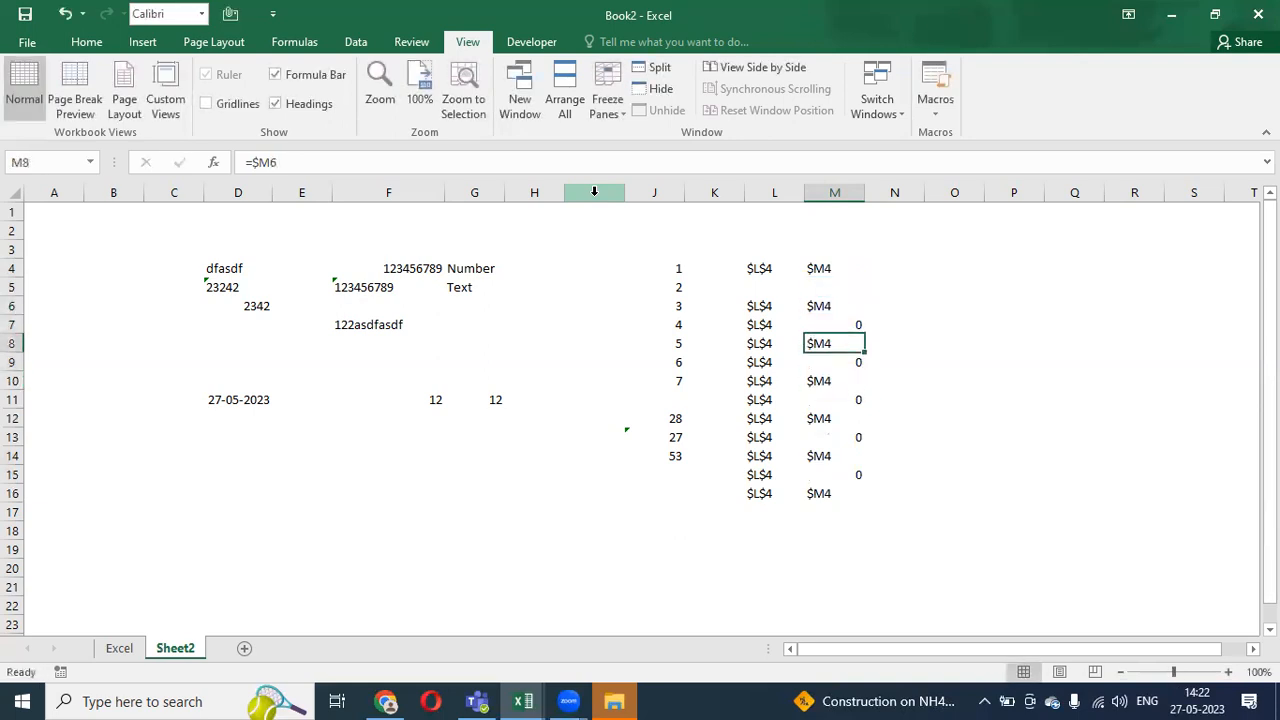
{"action": "key", "text": "Down"}
{"action": "key", "text": "Down"}
{"action": "key", "text": "Up"}
{"action": "key", "text": "Down"}
{"action": "key", "text": "ctrl+c"}
{"action": "key", "text": "shift+Down"}
{"action": "key", "text": "shift+Down"}
{"action": "key", "text": "shift+Down"}
{"action": "key", "text": "shift+Down"}
{"action": "key", "text": "shift+Down"}
{"action": "key", "text": "shift+Down"}
{"action": "key", "text": "shift+Down"}
{"action": "key", "text": "shift+Down"}
{"action": "key", "text": "shift+Down"}
{"action": "key", "text": "shift+Down"}
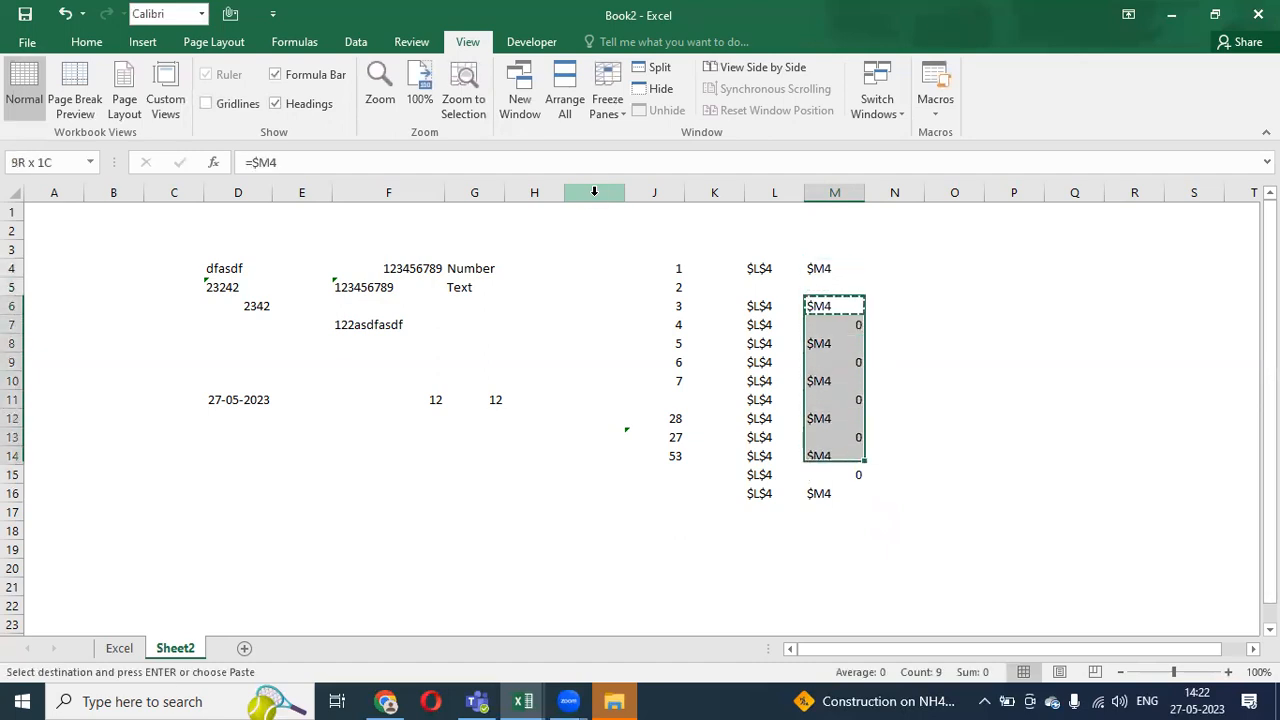
- Paste the =$M4 formula across M6:Q16
{"action": "key", "text": "ctrl+v"}
{"action": "key", "text": "shift+Right"}
{"action": "key", "text": "shift+Right"}
{"action": "key", "text": "shift+Right"}
{"action": "key", "text": "shift+Right"}
{"action": "key", "text": "Return"}
- Inspect the pasted formulas along row 6 from N6 to Q6
{"action": "key", "text": "Right"}
{"action": "key", "text": "F2"}
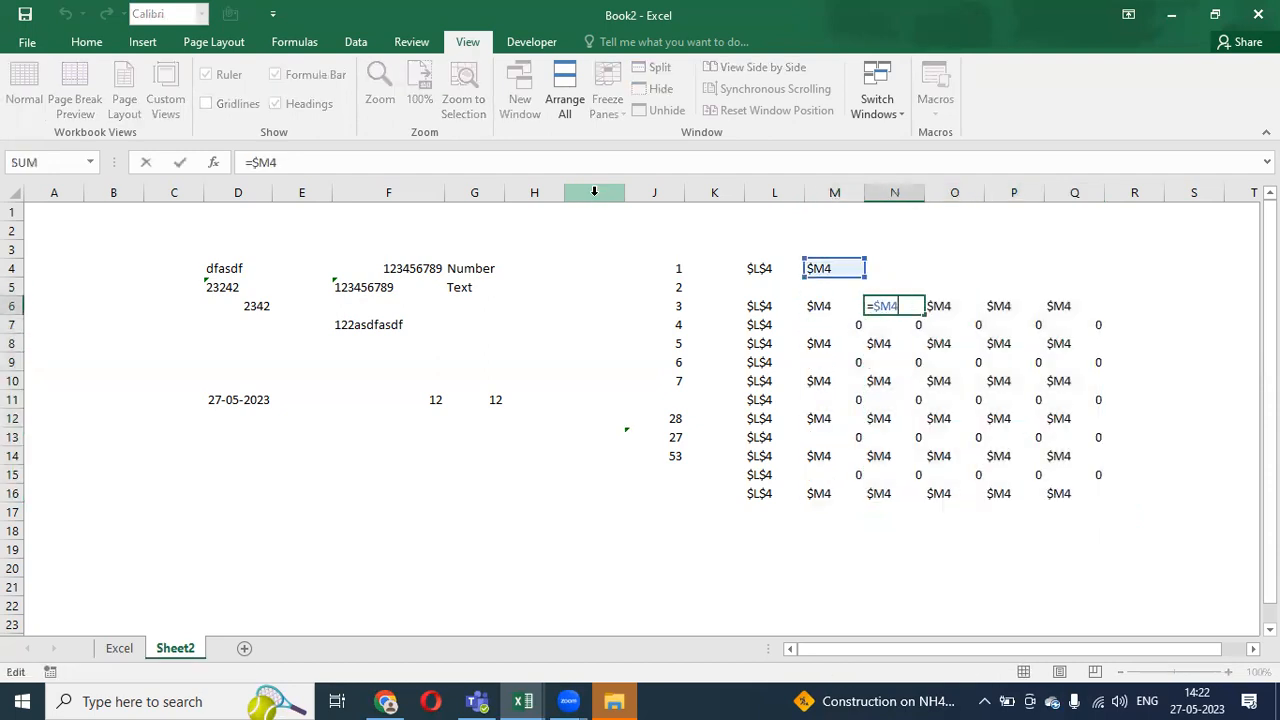
{"action": "key", "text": "Escape"}
{"action": "key", "text": "Right"}
{"action": "key", "text": "F2"}
{"action": "key", "text": "Escape"}
{"action": "key", "text": "Right"}
{"action": "key", "text": "F2"}
{"action": "key", "text": "Escape"}
{"action": "key", "text": "Right"}
{"action": "key", "text": "F2"}
{"action": "key", "text": "Escape"}
{"action": "key", "text": "Left"}
{"action": "key", "text": "Left"}
{"action": "key", "text": "Left"}
{"action": "key", "text": "Left"}
{"action": "key", "text": "Left"}
{"action": "key", "text": "Right"}
{"action": "key", "text": "Right"}
{"action": "key", "text": "F2"}
{"action": "key", "text": "Escape"}
{"action": "key", "text": "Right"}
{"action": "key", "text": "F2"}
{"action": "key", "text": "Escape"}
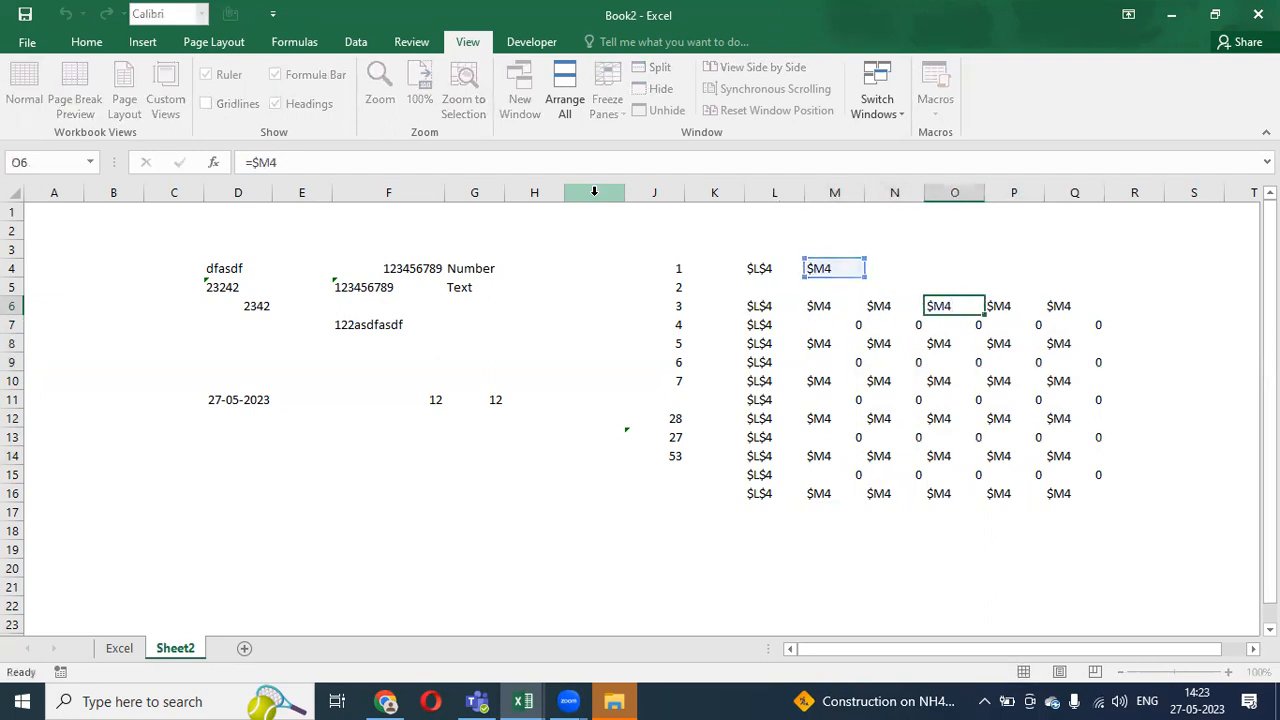
{"action": "key", "text": "Right"}
{"action": "key", "text": "F2"}
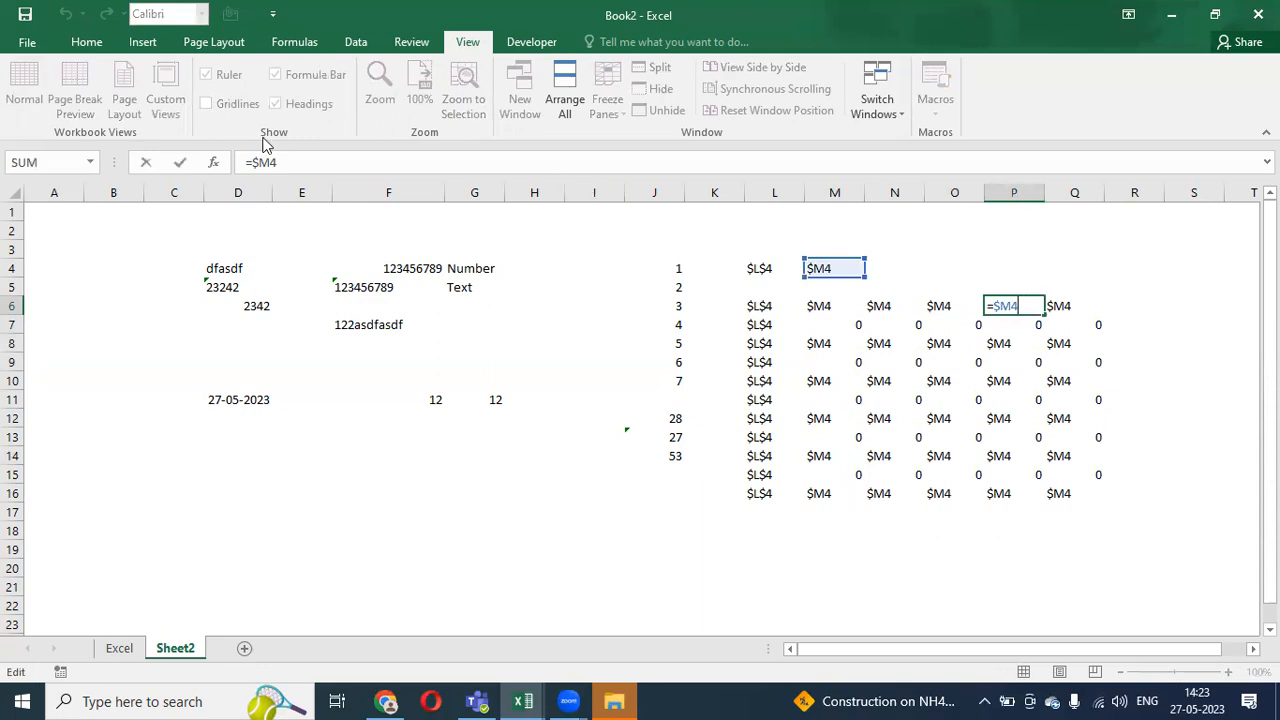
{"action": "key", "text": "Escape"}
- Inspect the formulas in P7 through P12
{"action": "key", "text": "Down"}
{"action": "key", "text": "F2"}
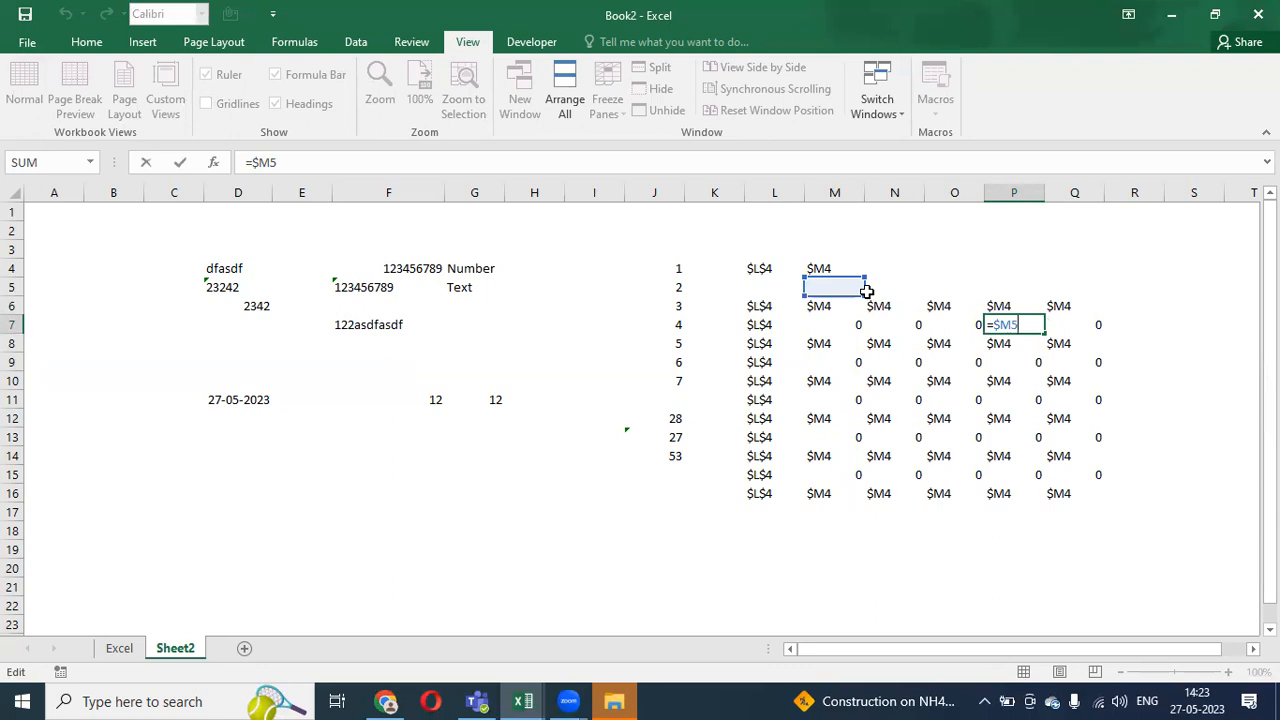
{"action": "key", "text": "Escape"}
{"action": "key", "text": "Down"}
{"action": "key", "text": "F2"}
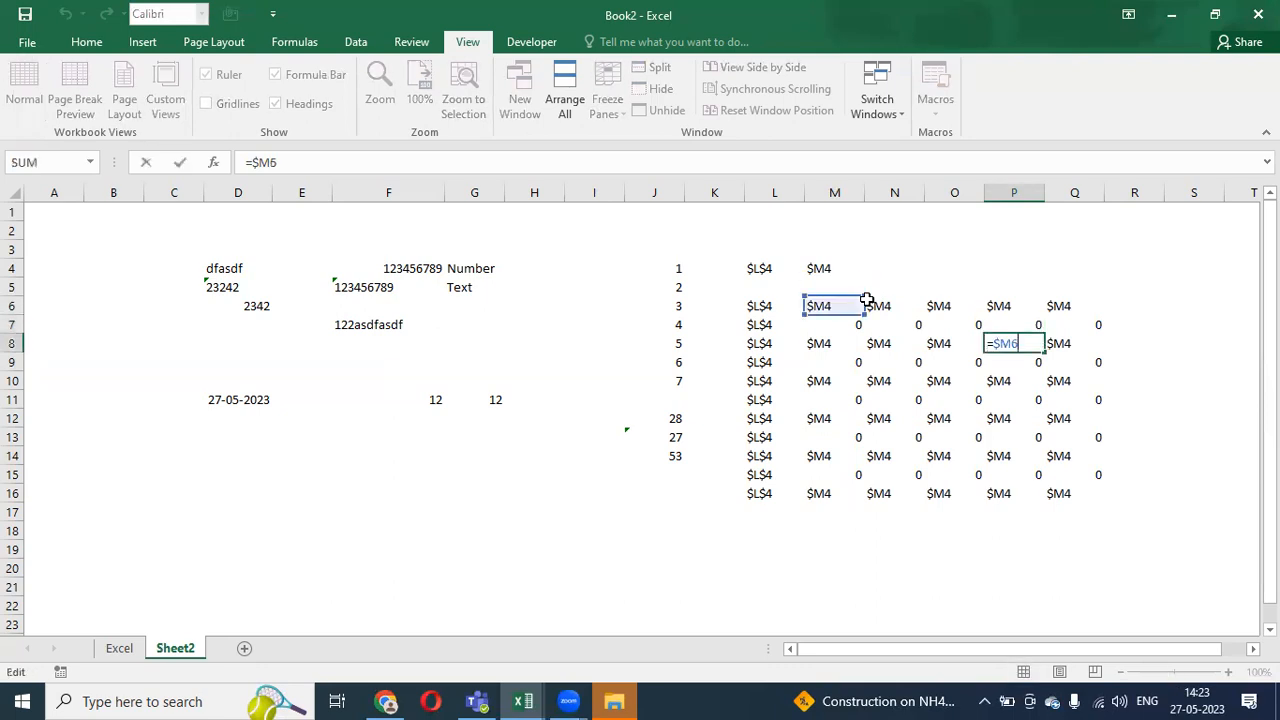
{"action": "key", "text": "Escape"}
{"action": "key", "text": "Down"}
{"action": "key", "text": "F2"}
{"action": "key", "text": "Escape"}
{"action": "key", "text": "Down"}
{"action": "key", "text": "F2"}
{"action": "key", "text": "Escape"}
{"action": "key", "text": "Down"}
{"action": "key", "text": "F2"}
{"action": "key", "text": "Escape"}
{"action": "key", "text": "Down"}
{"action": "key", "text": "F2"}
{"action": "key", "text": "Escape"}
- Clear the copied formulas from O6:Q16, keeping only column N
{"action": "key", "text": "ctrl+Up"}
{"action": "left_click", "coordinate": [869, 304]}
{"action": "key", "text": "Right"}
{"action": "key", "text": "ctrl+shift+Down"}
{"action": "key", "text": "ctrl+shift+Right"}
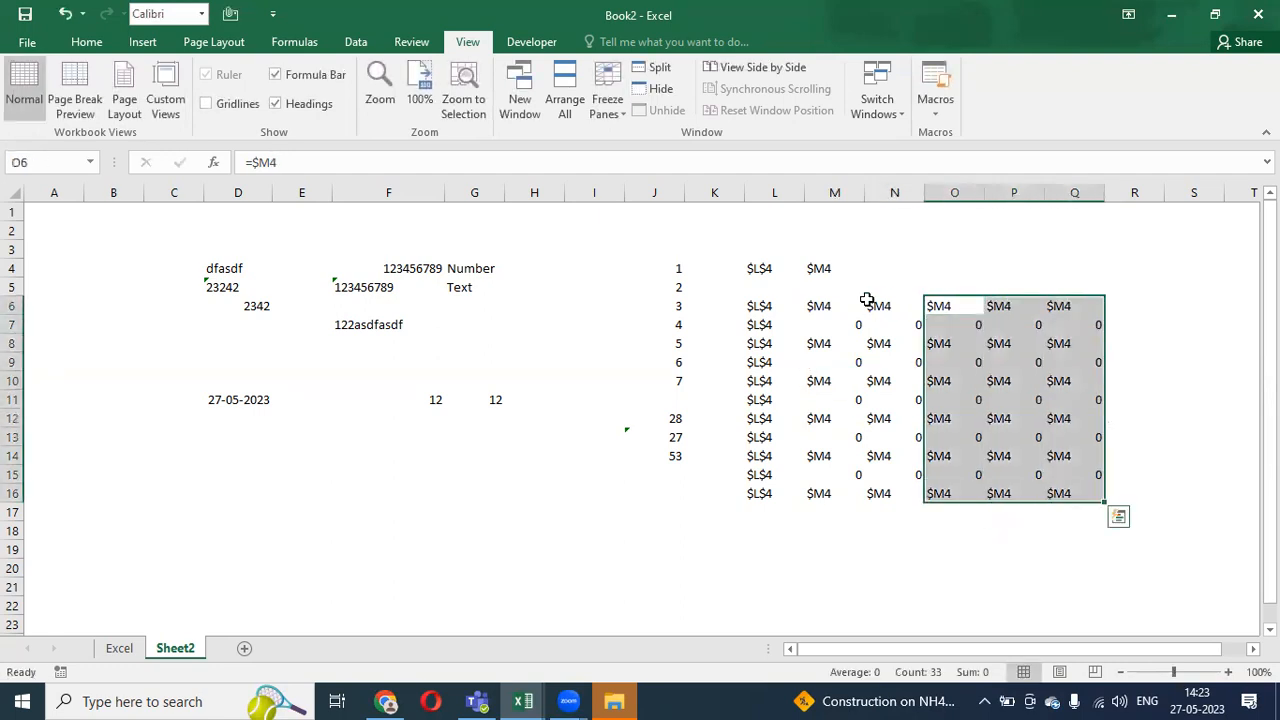
{"action": "key", "text": "Delete"}
- Check N6's =$M4 formula and compare cells M4 and O4
{"action": "left_click", "coordinate": [867, 302]}
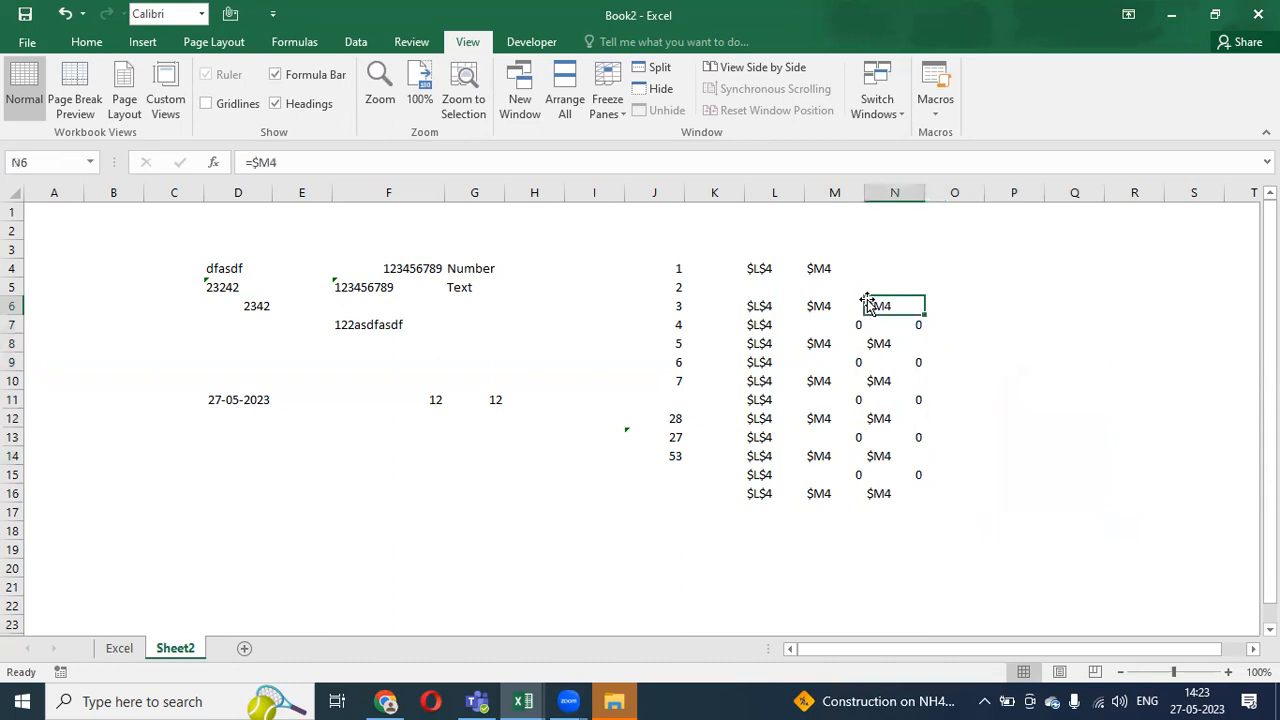
{"action": "key", "text": "F2"}
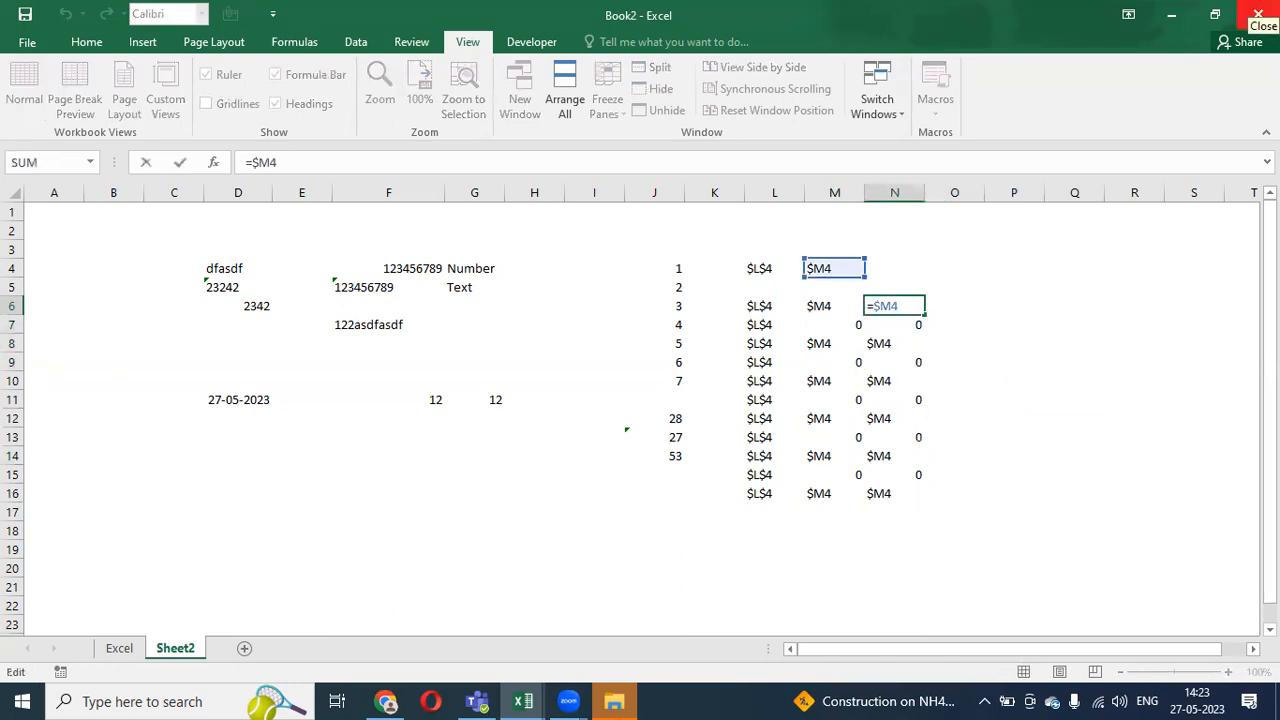
{"action": "key", "text": "Escape"}
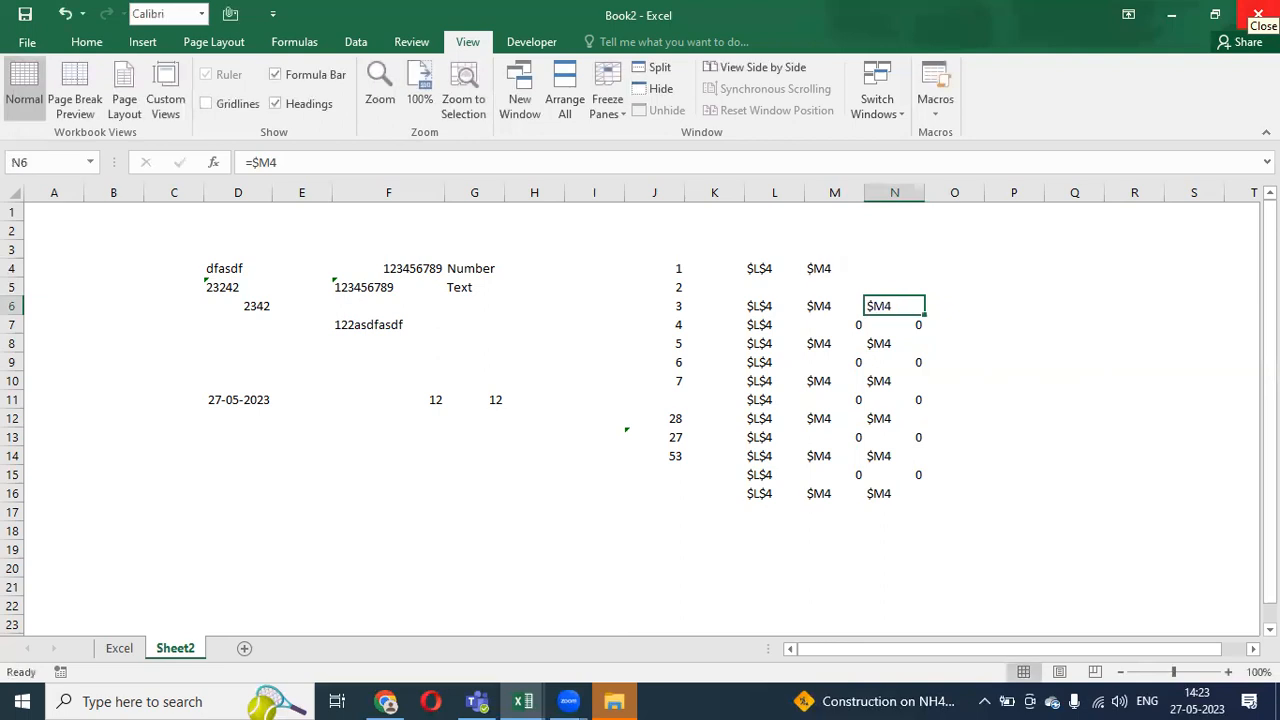
{"action": "key", "text": "Left"}
{"action": "key", "text": "Up"}
{"action": "key", "text": "Up"}
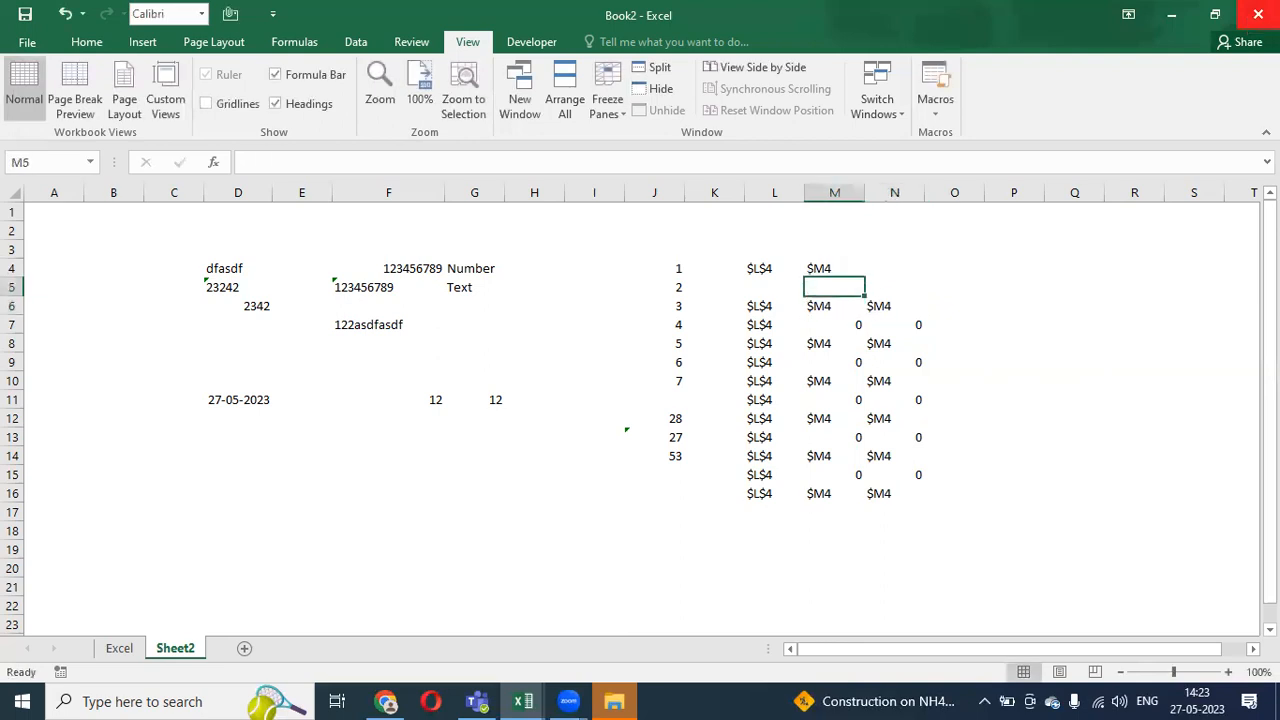
{"action": "key", "text": "Right"}
{"action": "key", "text": "Right"}
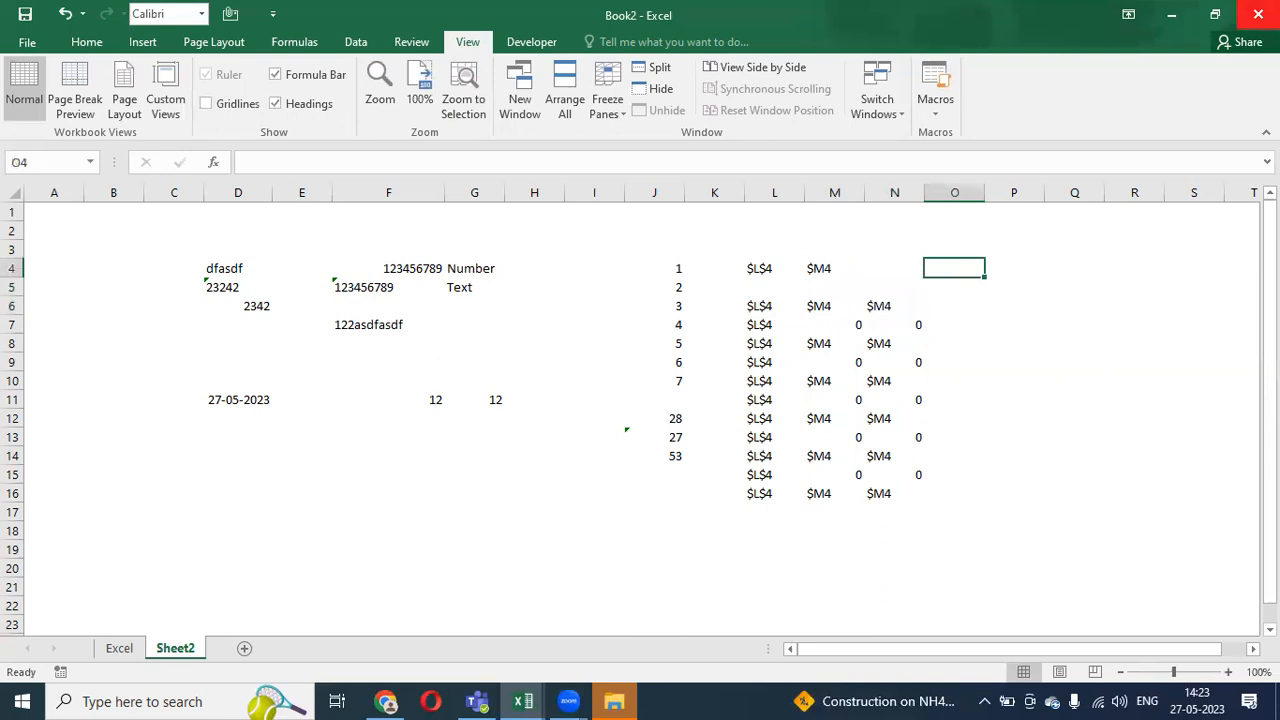
{"action": "key", "text": "Left"}
{"action": "key", "text": "Left"}
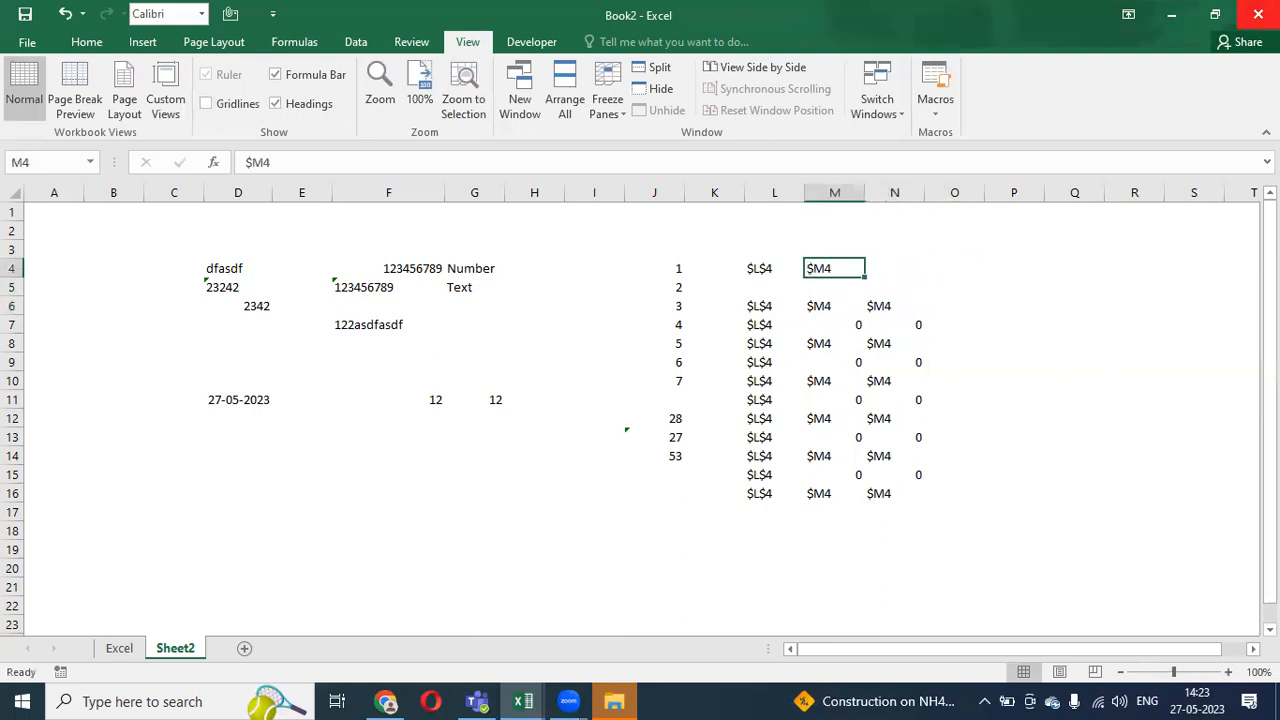
{"action": "key", "text": "Right"}
{"action": "key", "text": "Right"}
{"action": "key", "text": "Right"}
{"action": "key", "text": "Left"}
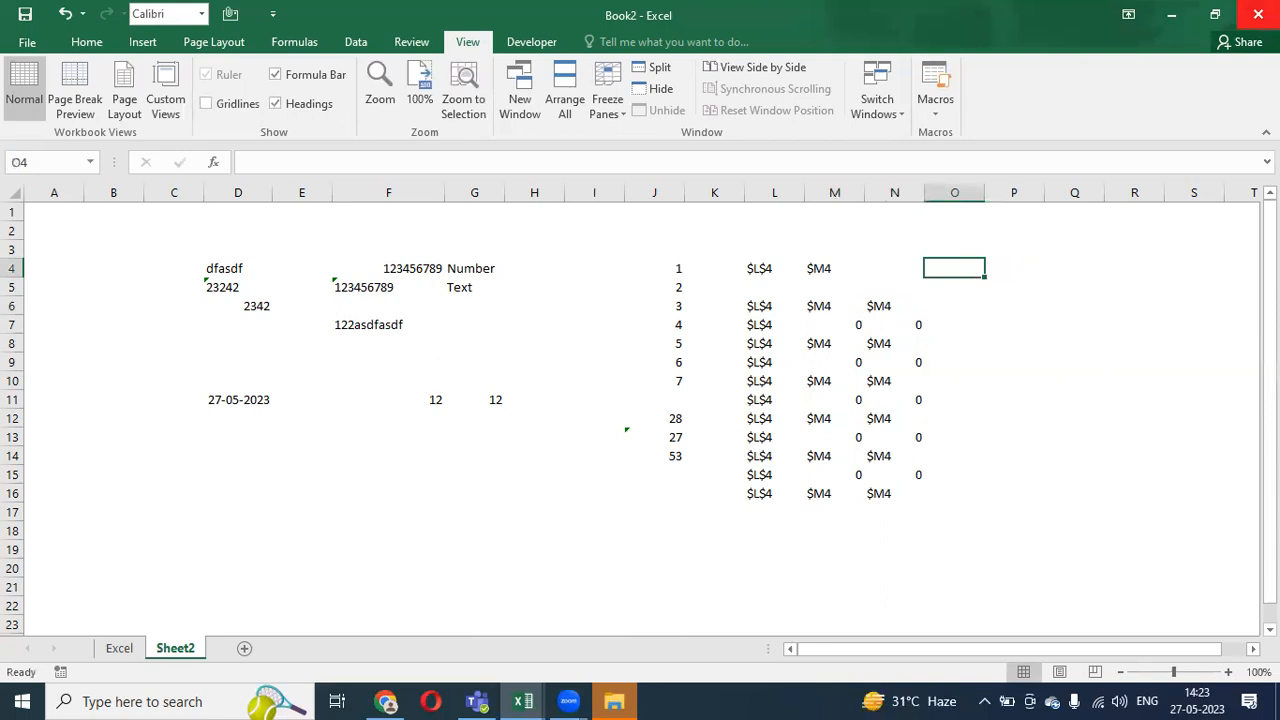
- Label cell O4 with the text 'O$4'
{"action": "type", "text": "O"}
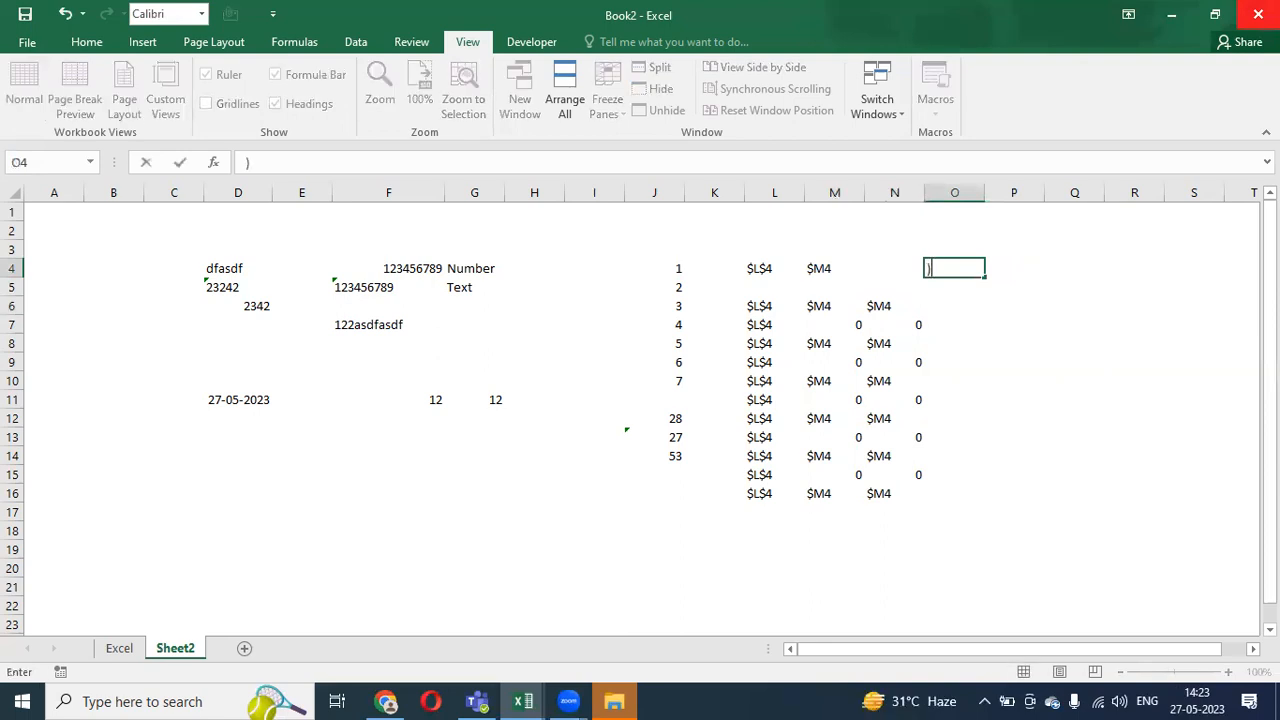
{"action": "key", "text": "BackSpace"}
{"action": "type", "text": "o"}
{"action": "key", "text": "BackSpace"}
{"action": "type", "text": "O$4"}
{"action": "key", "text": "Return"}
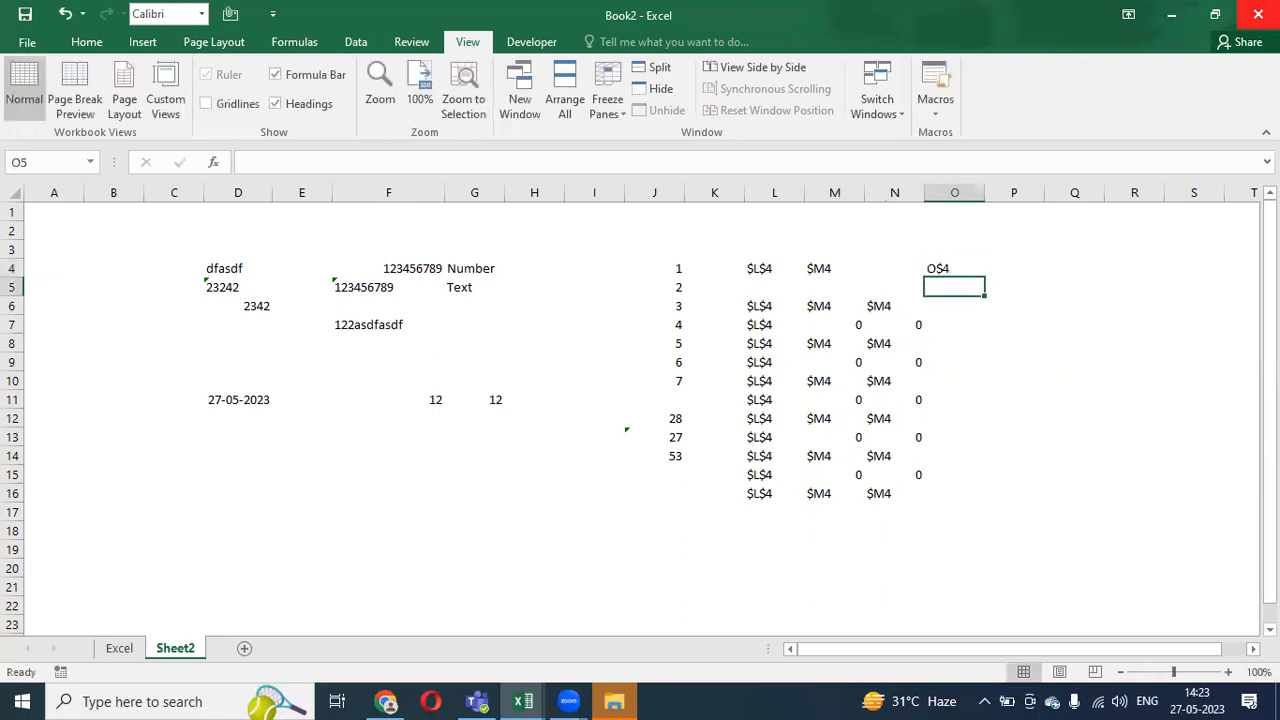
- Enter the row-locked formula =O$4 in O6
{"action": "key", "text": "Up"}
{"action": "key", "text": "Down"}
{"action": "key", "text": "Down"}
{"action": "type", "text": "="}
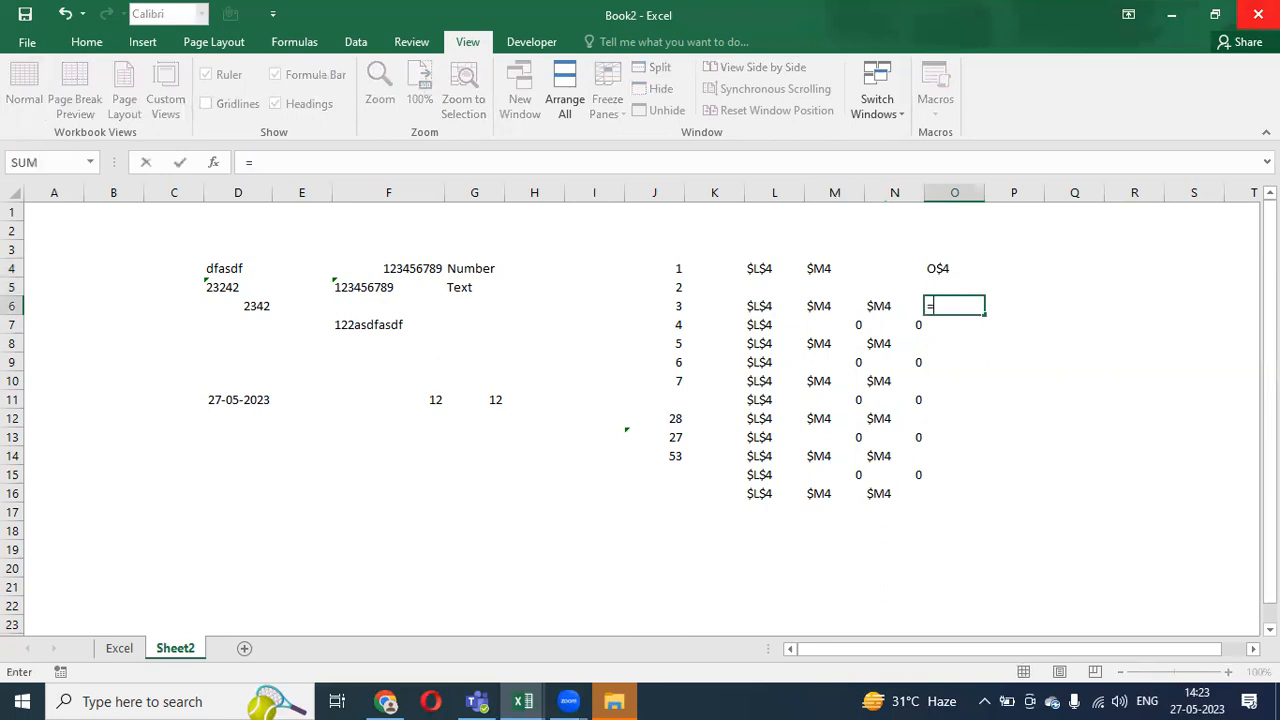
{"action": "key", "text": "Up"}
{"action": "key", "text": "Up"}
{"action": "key", "text": "F4"}
{"action": "key", "text": "F4"}
{"action": "key", "text": "Return"}
- Copy the =O$4 formula down to O16, then across columns P to R
{"action": "key", "text": "Up"}
{"action": "key", "text": "ctrl+c"}
{"action": "key", "text": "shift+Down"}
{"action": "key", "text": "shift+Down"}
{"action": "key", "text": "shift+Down"}
{"action": "key", "text": "shift+Down"}
{"action": "key", "text": "shift+Down"}
{"action": "key", "text": "shift+Down"}
{"action": "key", "text": "shift+Down"}
{"action": "key", "text": "shift+Down"}
{"action": "key", "text": "shift+Down"}
{"action": "key", "text": "shift+Down"}
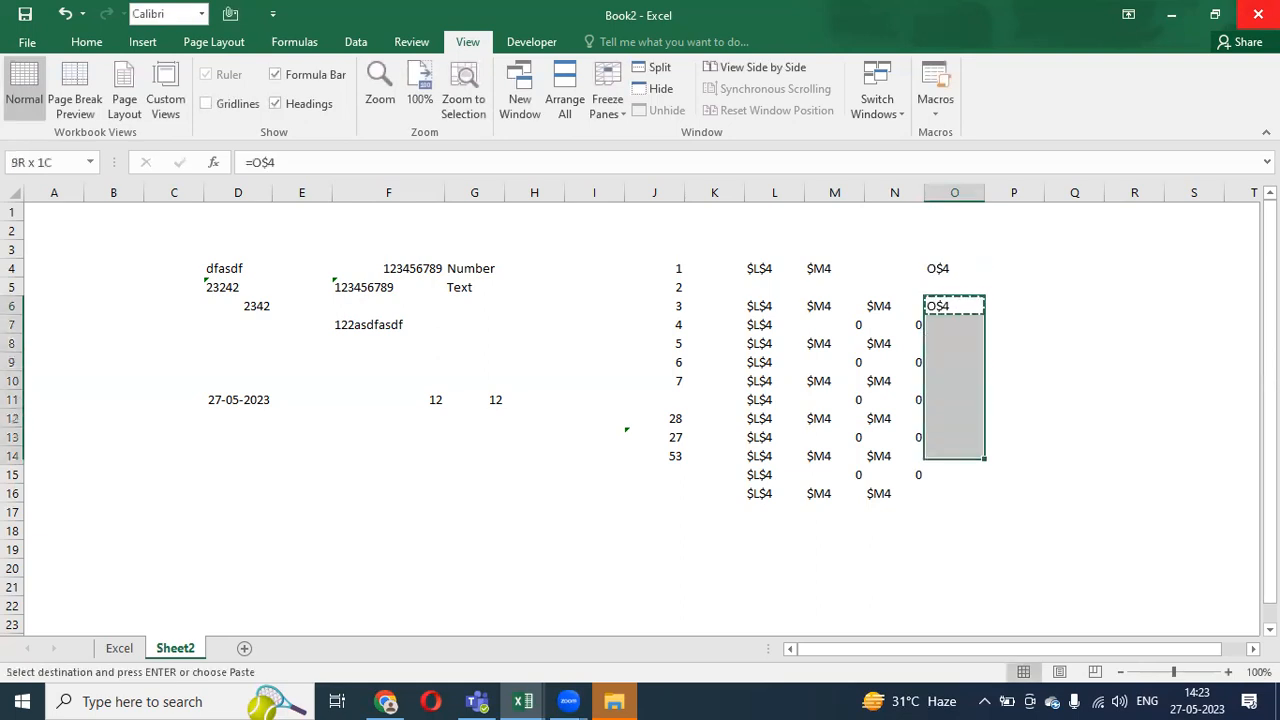
{"action": "key", "text": "Return"}
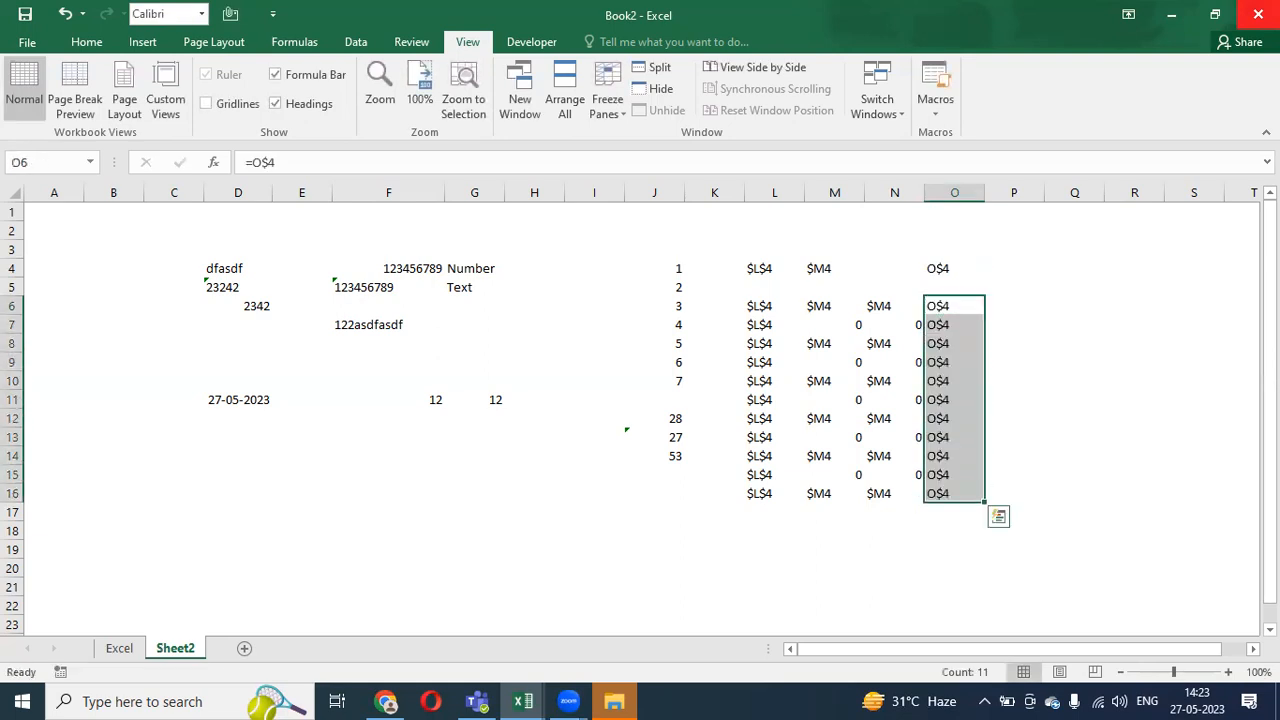
{"action": "key", "text": "Up"}
{"action": "key", "text": "Down"}
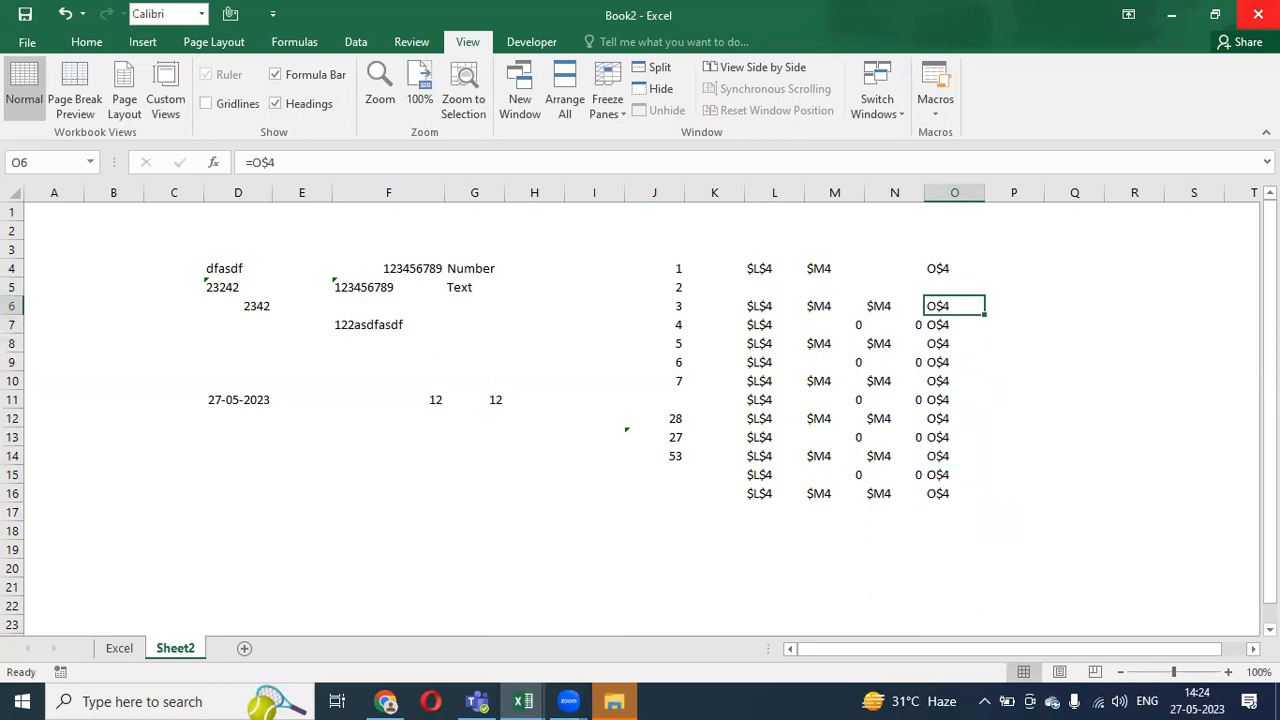
{"action": "key", "text": "shift+Down"}
{"action": "key", "text": "shift+Down"}
{"action": "key", "text": "shift+Down"}
{"action": "key", "text": "shift+Down"}
{"action": "key", "text": "shift+Down"}
{"action": "key", "text": "shift+Down"}
{"action": "key", "text": "shift+Down"}
{"action": "key", "text": "shift+Down"}
{"action": "key", "text": "shift+Down"}
{"action": "key", "text": "shift+Down"}
{"action": "key", "text": "ctrl+c"}
{"action": "key", "text": "shift+Right"}
{"action": "key", "text": "shift+Right"}
{"action": "key", "text": "shift+Right"}
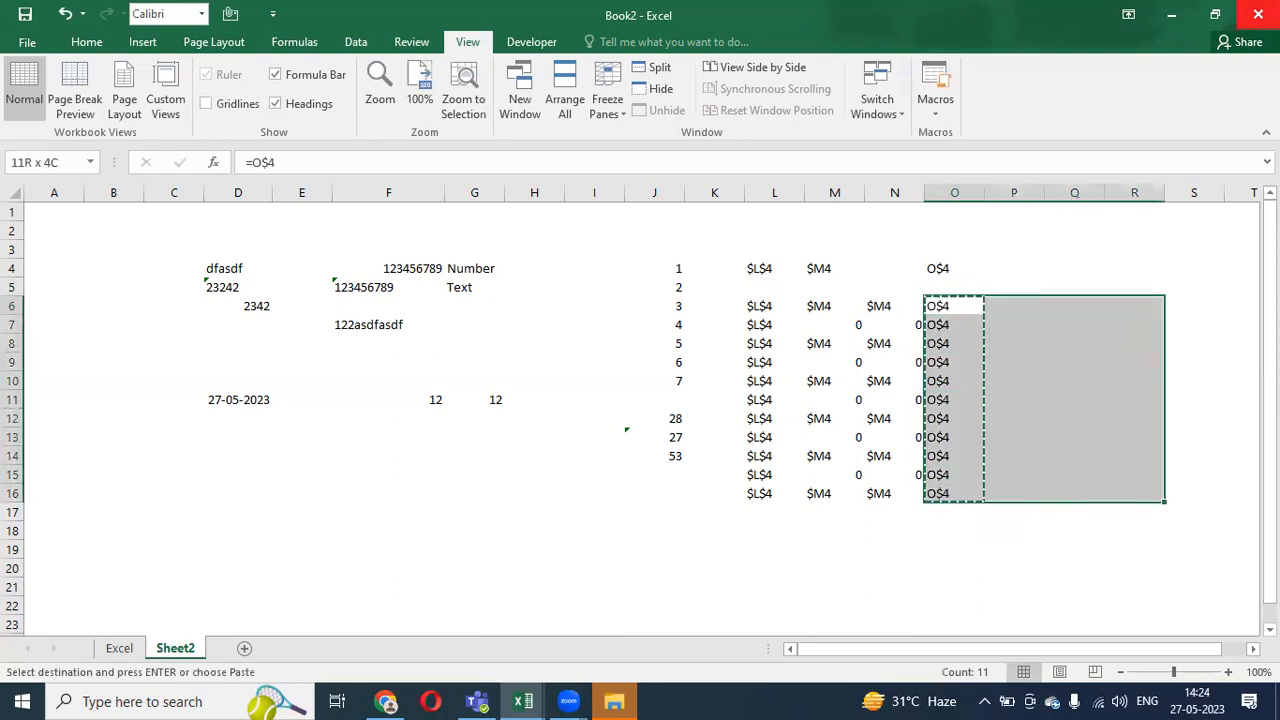
{"action": "key", "text": "Return"}
- Check the copied formulas and select the block P6:R16
{"action": "key", "text": "Right"}
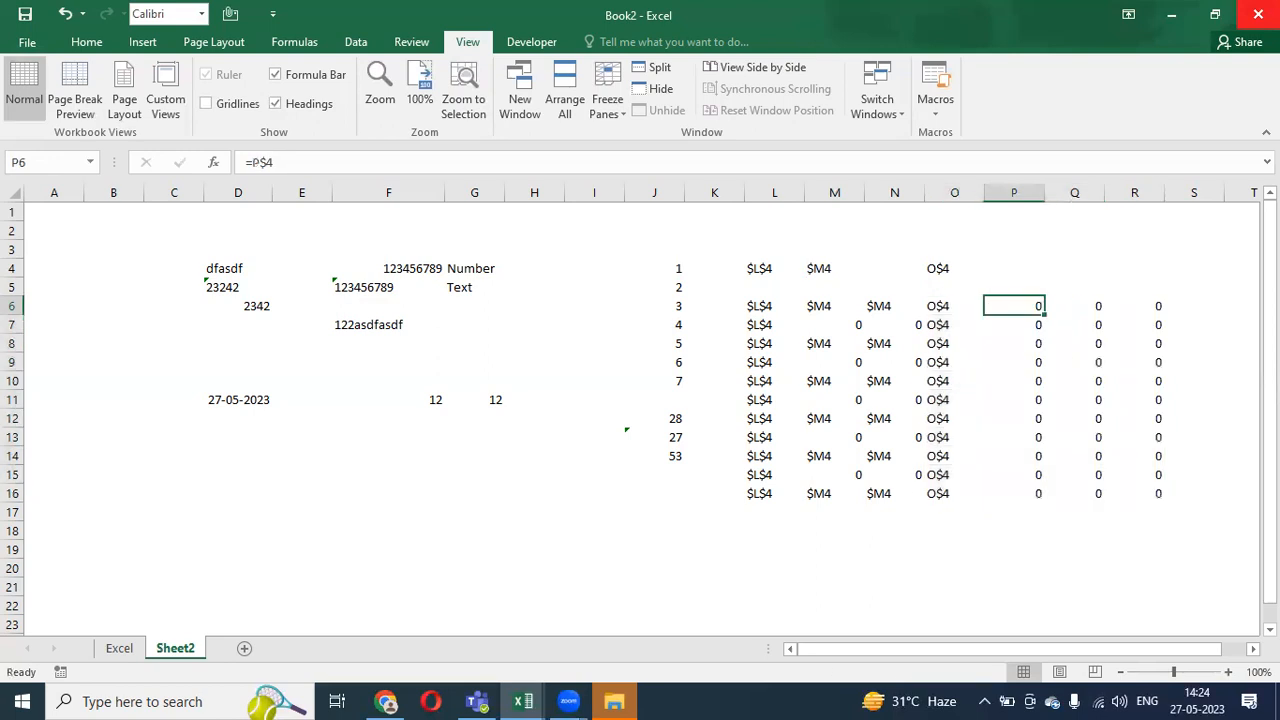
{"action": "key", "text": "Right"}
{"action": "key", "text": "Right"}
{"action": "key", "text": "Left"}
{"action": "key", "text": "Left"}
{"action": "key", "text": "Right"}
{"action": "key", "text": "Left"}
{"action": "key", "text": "ctrl+shift+Down"}
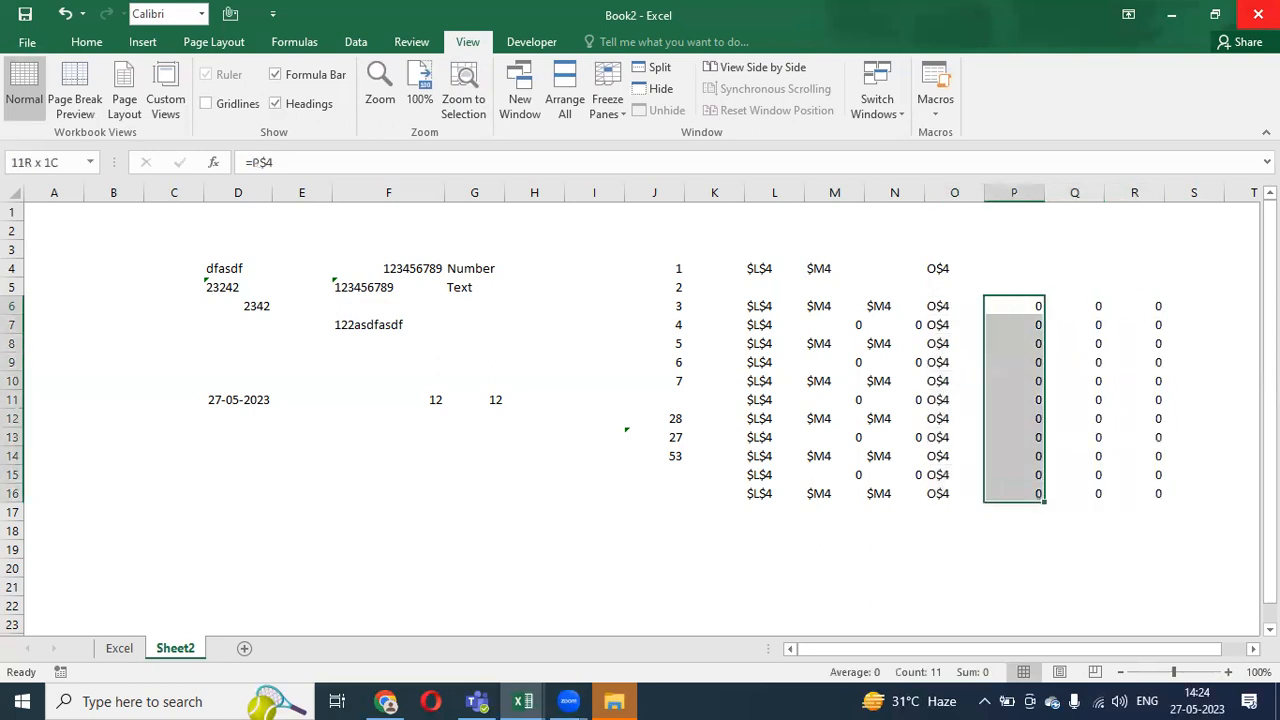
{"action": "key", "text": "shift+Right"}
{"action": "key", "text": "shift+Right"}
- Inspect the row-locked formulas in P6, Q6 and R6
{"action": "key", "text": "Up"}
{"action": "key", "text": "Up"}
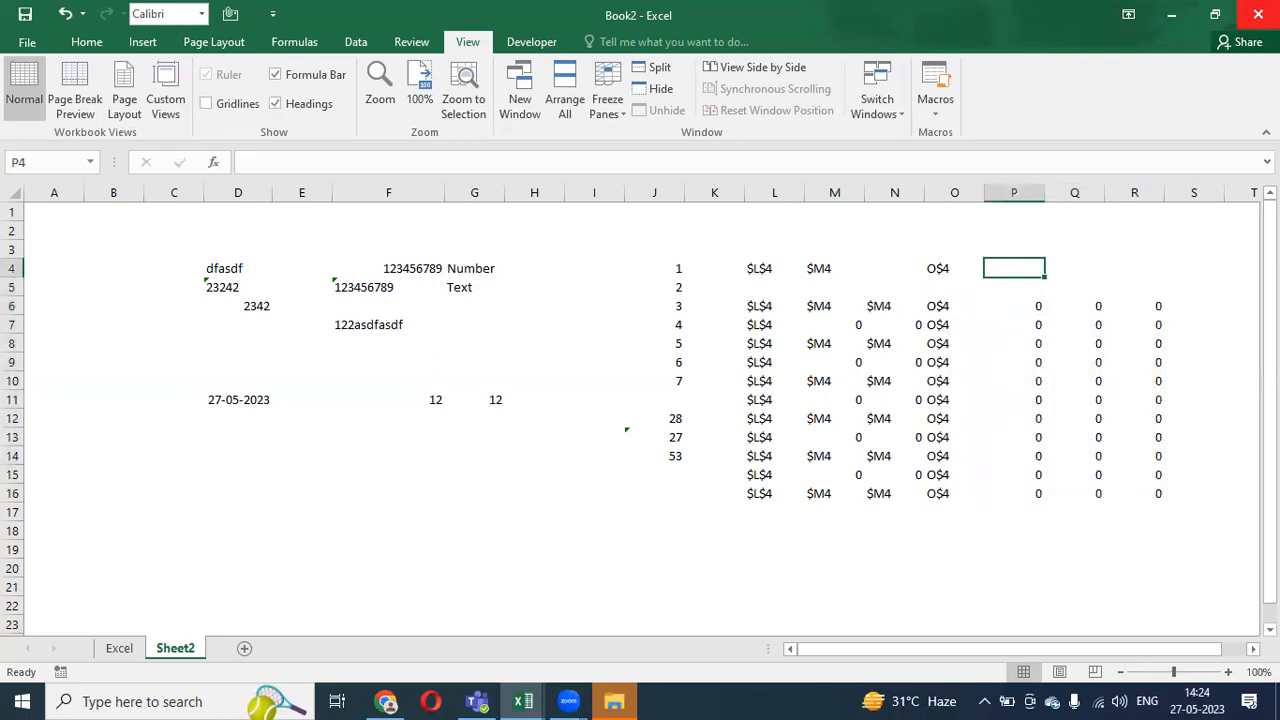
{"action": "key", "text": "Down"}
{"action": "key", "text": "Down"}
{"action": "key", "text": "F2"}
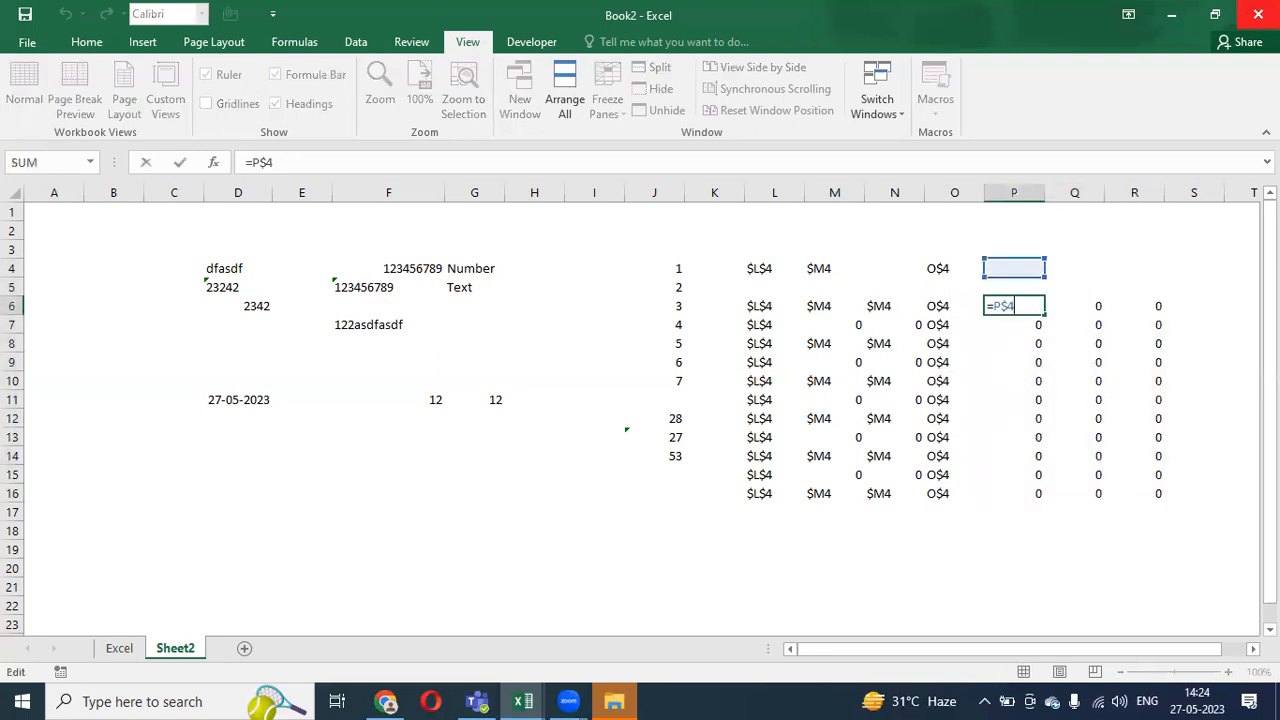
{"action": "key", "text": "Tab"}
{"action": "key", "text": "F2"}
{"action": "key", "text": "Escape"}
{"action": "key", "text": "Right"}
{"action": "key", "text": "F2"}
{"action": "key", "text": "Escape"}
{"action": "key", "text": "Up"}
{"action": "key", "text": "Up"}
{"action": "key", "text": "Up"}
{"action": "key", "text": "Down"}
{"action": "key", "text": "Left"}
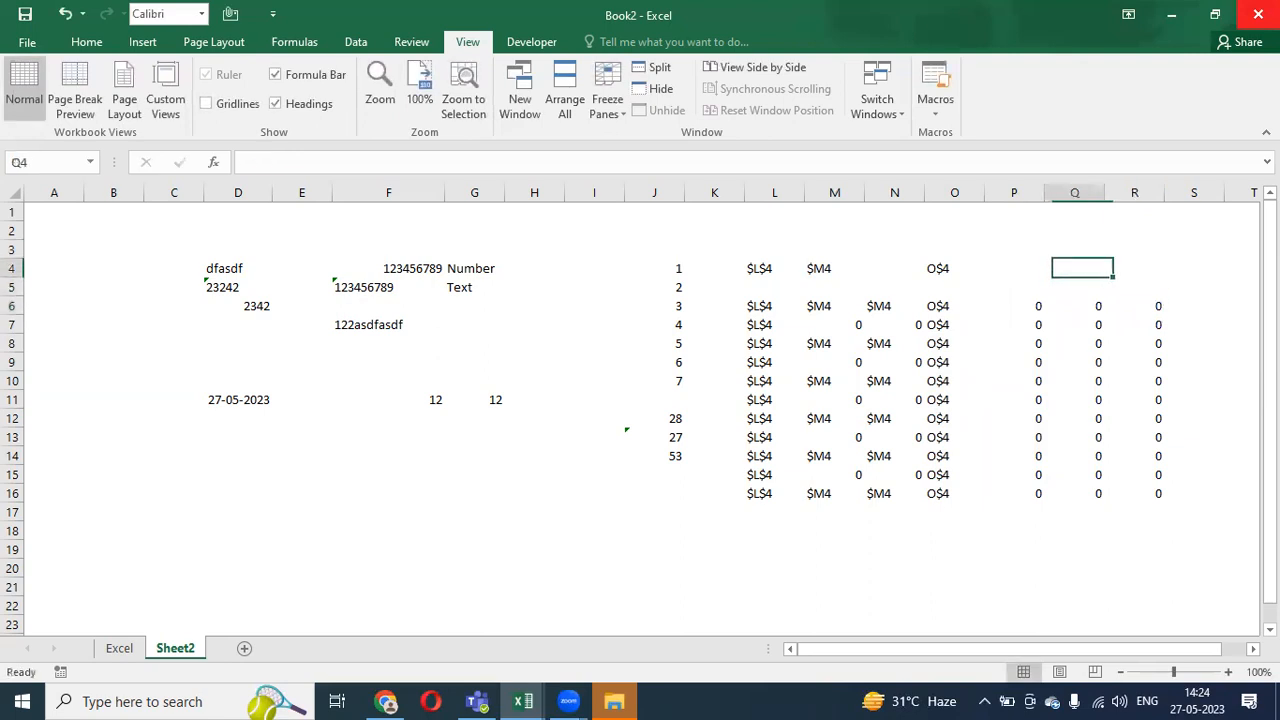
{"action": "key", "text": "Left"}
{"action": "key", "text": "Down"}
{"action": "key", "text": "Down"}
{"action": "key", "text": "F2"}
{"action": "key", "text": "Escape"}
{"action": "key", "text": "Right"}
{"action": "key", "text": "F2"}
{"action": "key", "text": "Escape"}
{"action": "key", "text": "Left"}
{"action": "key", "text": "F2"}
{"action": "key", "text": "Escape"}
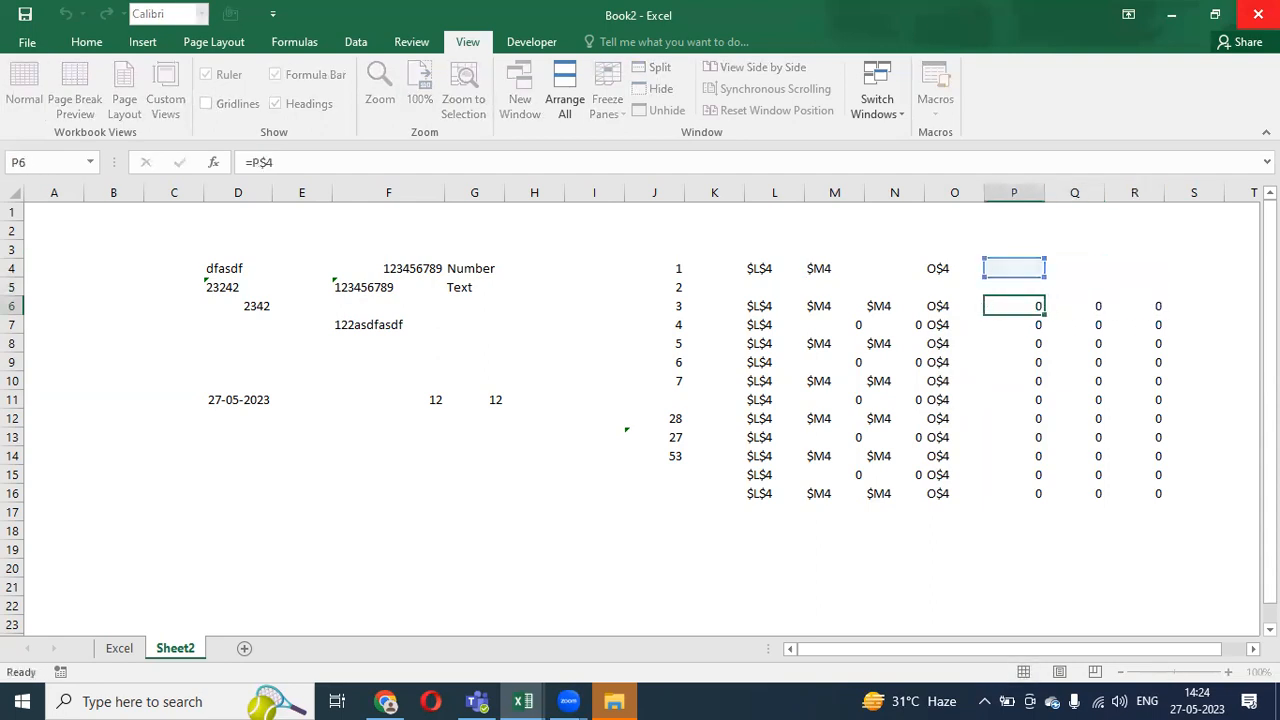
{"action": "key", "text": "Right"}
{"action": "key", "text": "F2"}
{"action": "key", "text": "Escape"}
{"action": "key", "text": "Right"}
{"action": "key", "text": "F2"}
{"action": "key", "text": "Escape"}
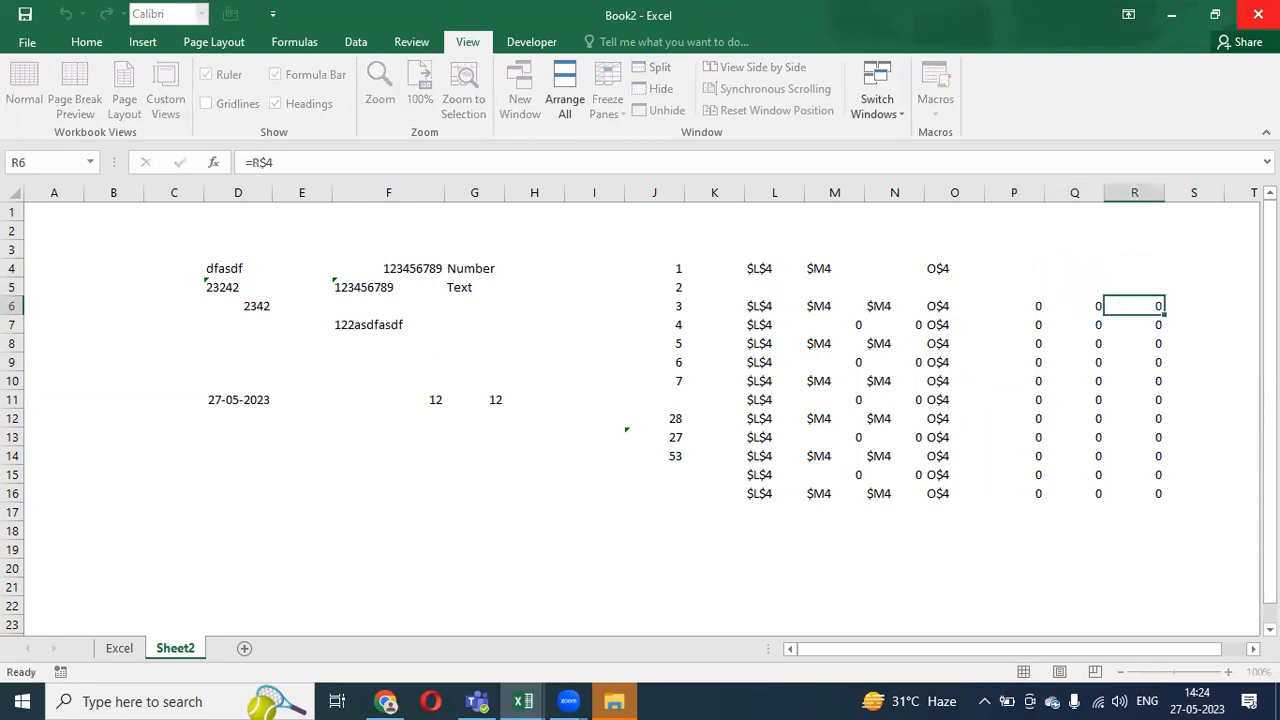
{"action": "key", "text": "Left"}
{"action": "key", "text": "F2"}
- Fill P4:R4 with 12 all at once
{"action": "key", "text": "Escape"}
{"action": "key", "text": "Left"}
{"action": "key", "text": "Up"}
{"action": "key", "text": "Up"}
{"action": "key", "text": "shift+Right"}
{"action": "key", "text": "shift+Right"}
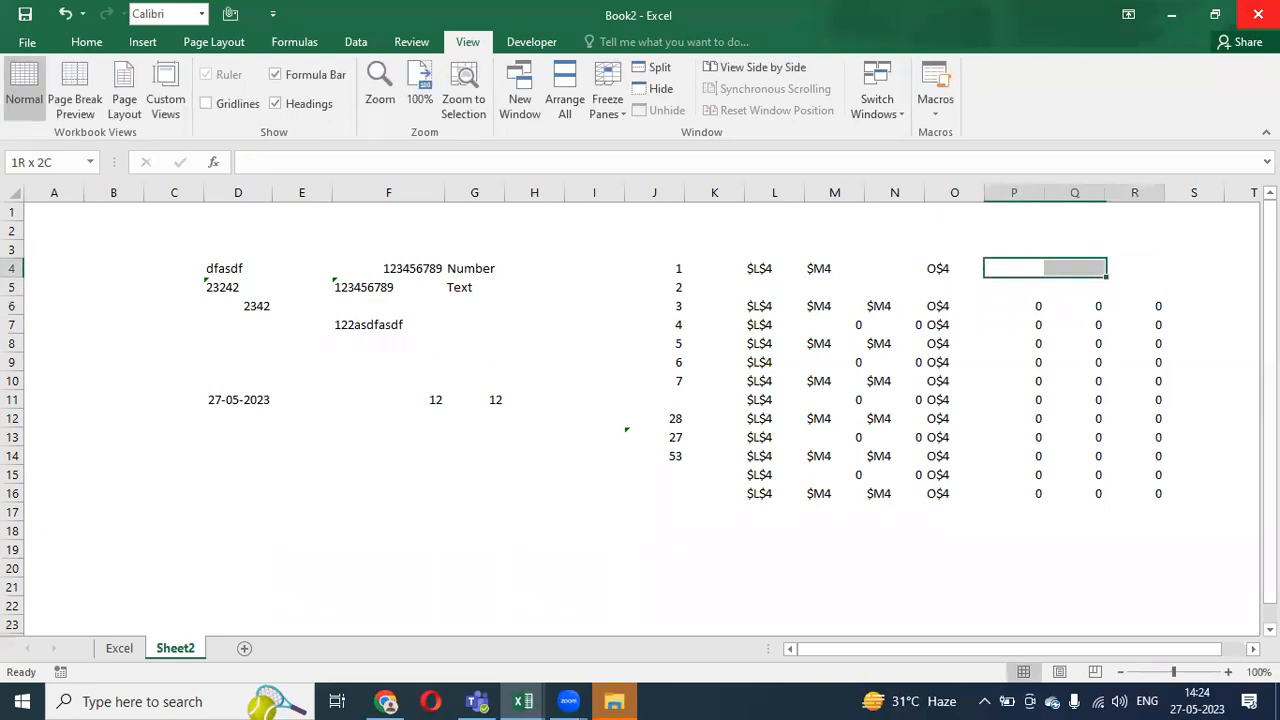
{"action": "type", "text": "12"}
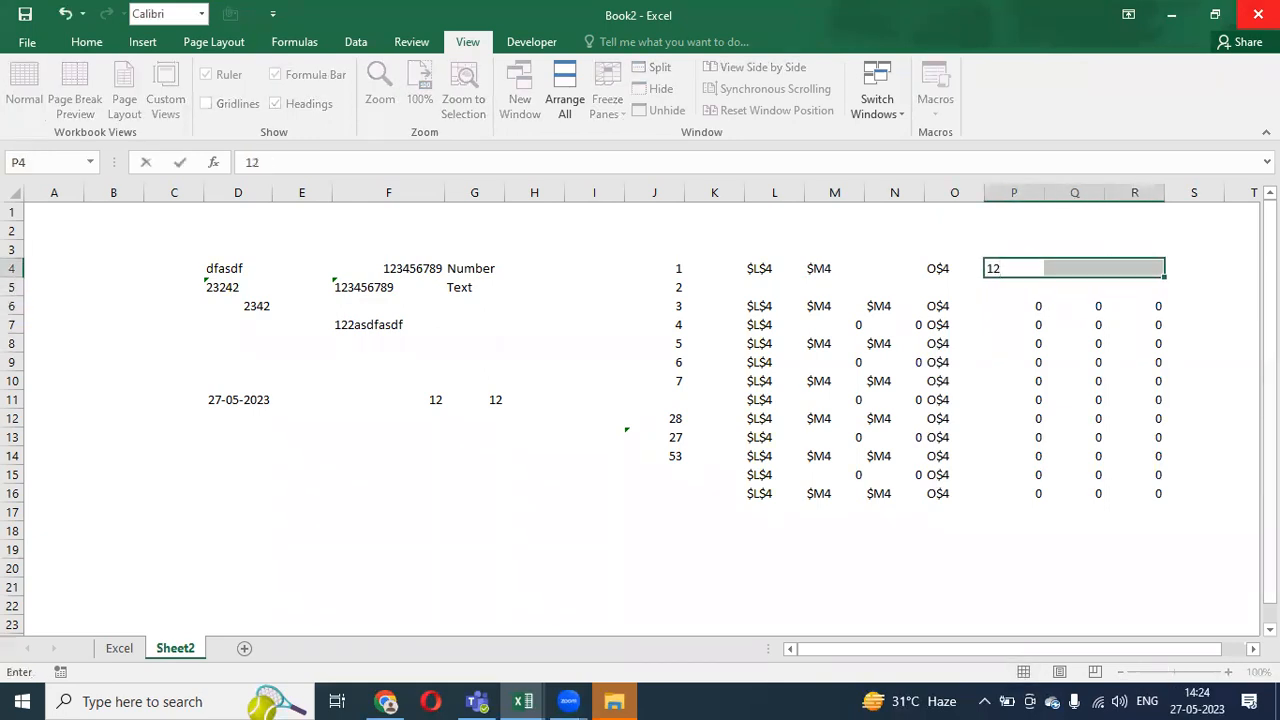
{"action": "key", "text": "ctrl+Return"}
- Confirm the formulas in P6:R16 now all show 12
{"action": "key", "text": "Down"}
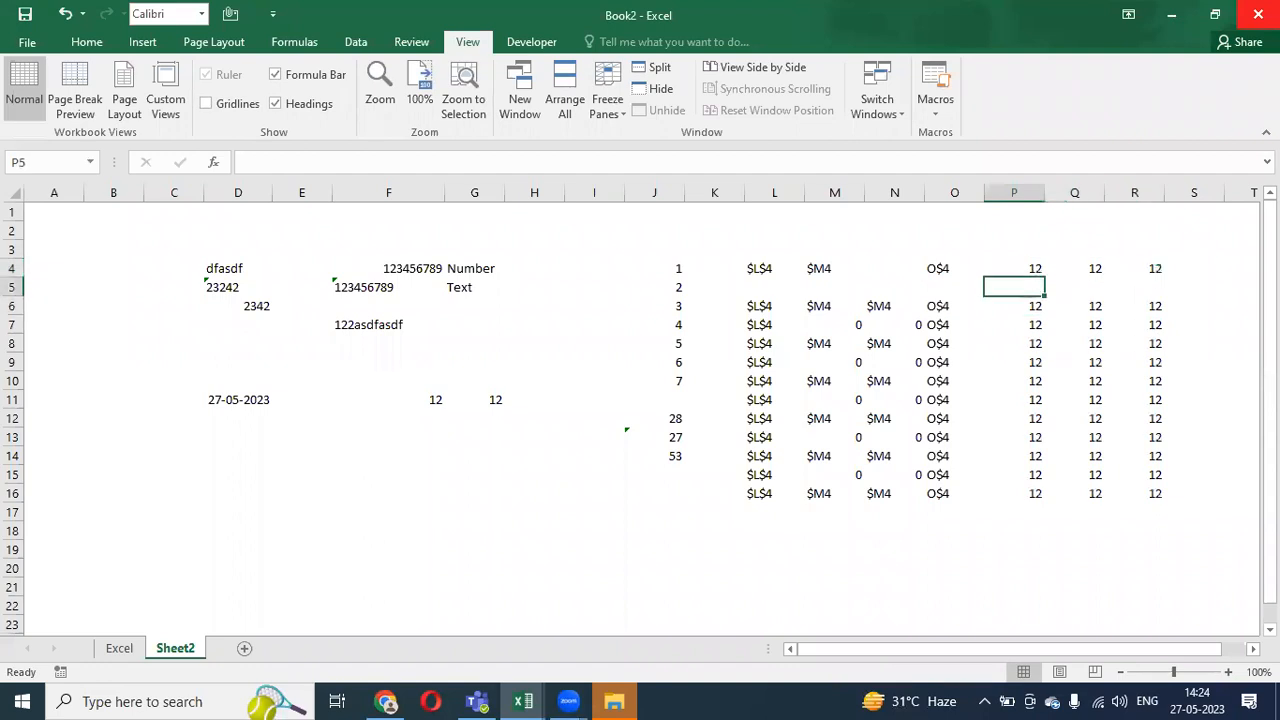
{"action": "key", "text": "Right"}
{"action": "key", "text": "Up"}
{"action": "key", "text": "Down"}
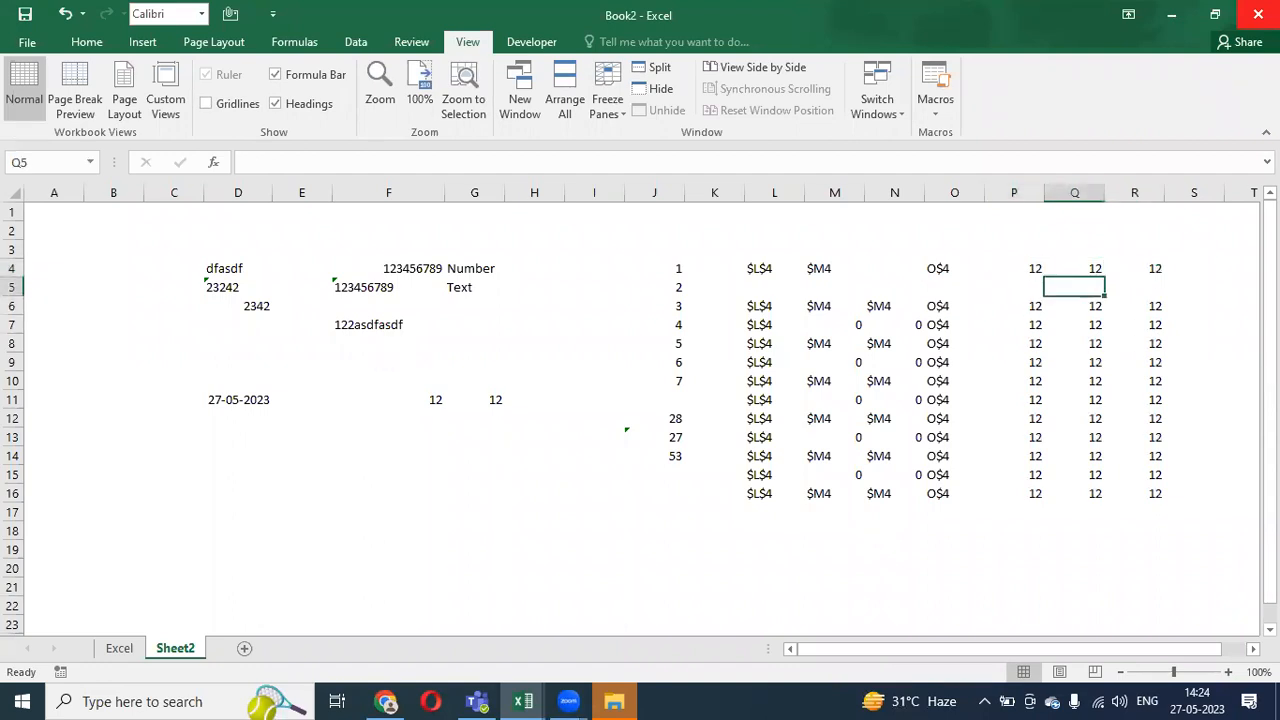
{"action": "key", "text": "Down"}
{"action": "key", "text": "Left"}
{"action": "key", "text": "shift+Right"}
{"action": "key", "text": "shift+Right"}
{"action": "key", "text": "ctrl+shift+Down"}
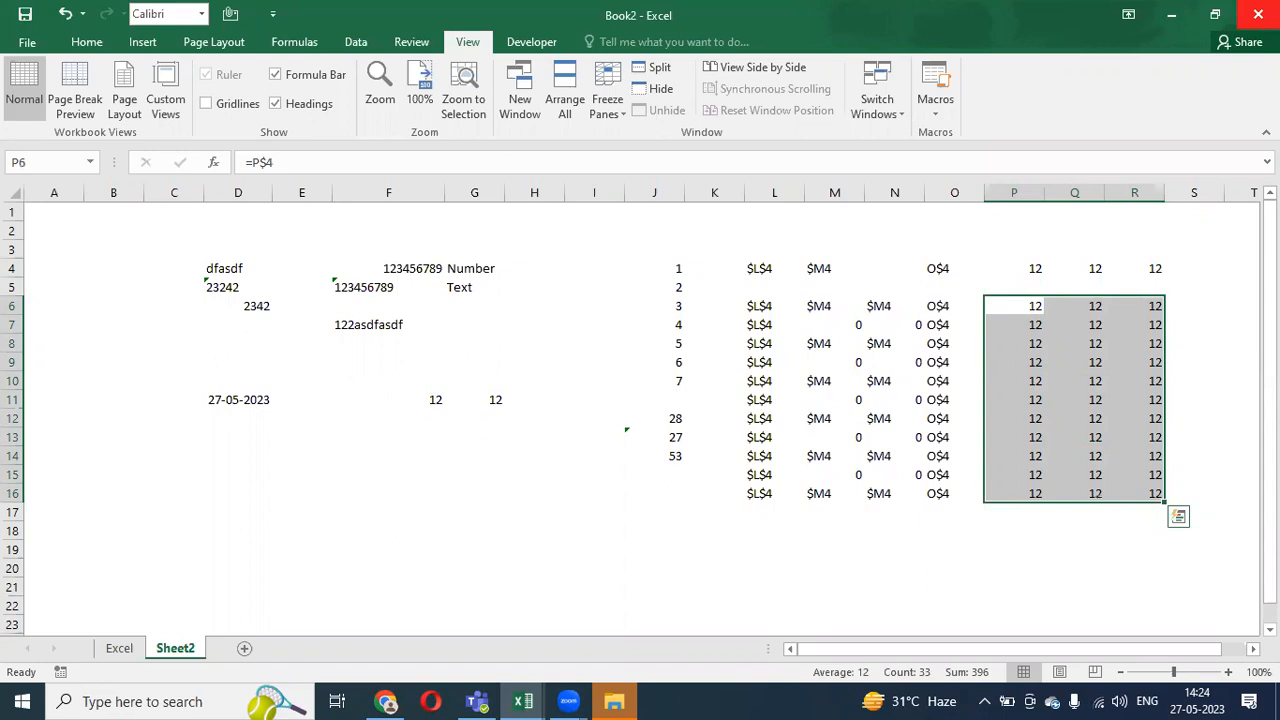
{"action": "left_click", "coordinate": [1014, 268]}
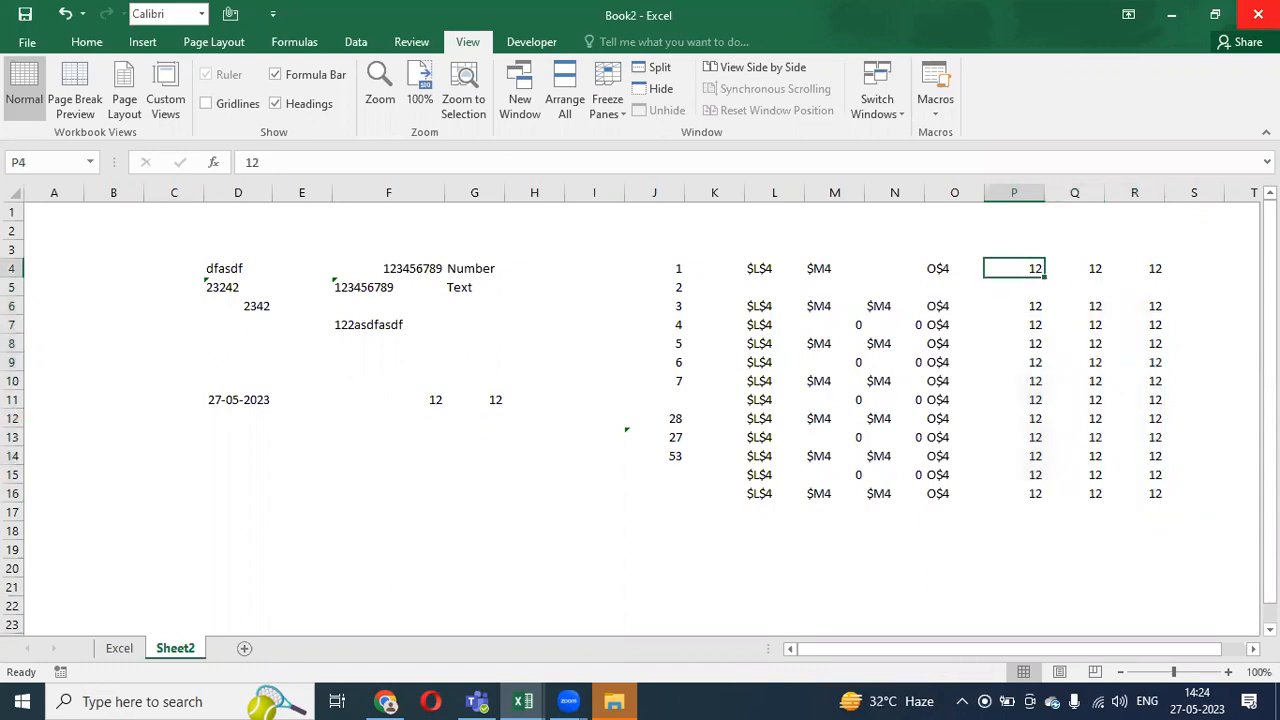
{"action": "key", "text": "Left"}
{"action": "key", "text": "Left"}
{"action": "key", "text": "Left"}
{"action": "key", "text": "Left"}
{"action": "key", "text": "Left"}
{"action": "key", "text": "Left"}
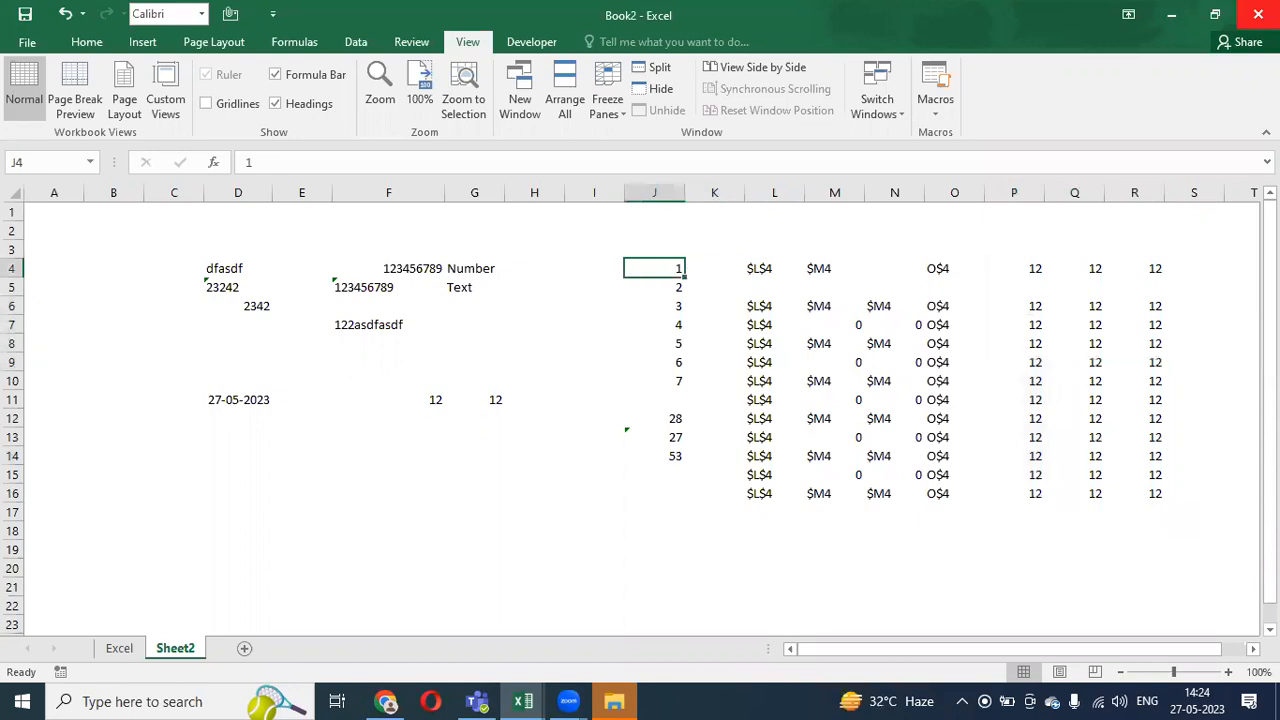
- Add a new sheet and enter 1, 2, 3, 4 down C3:C6
{"action": "left_click", "coordinate": [244, 649]}
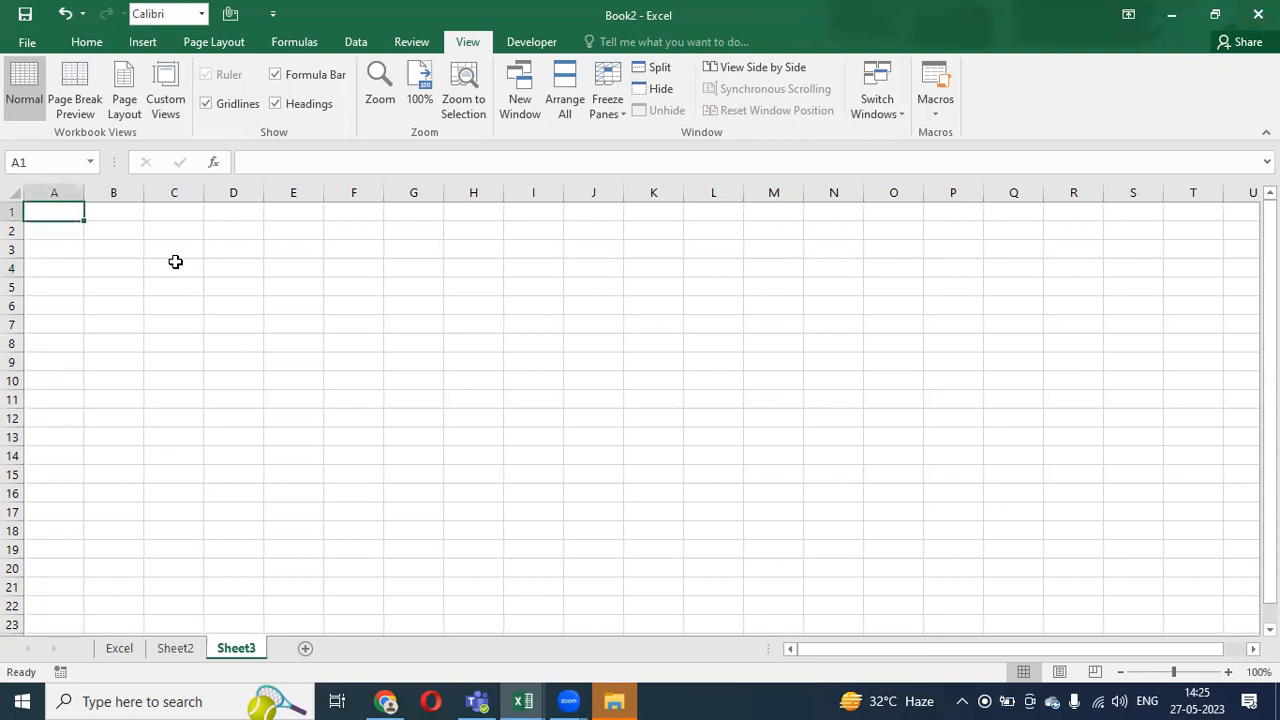
{"action": "key", "text": "Down"}
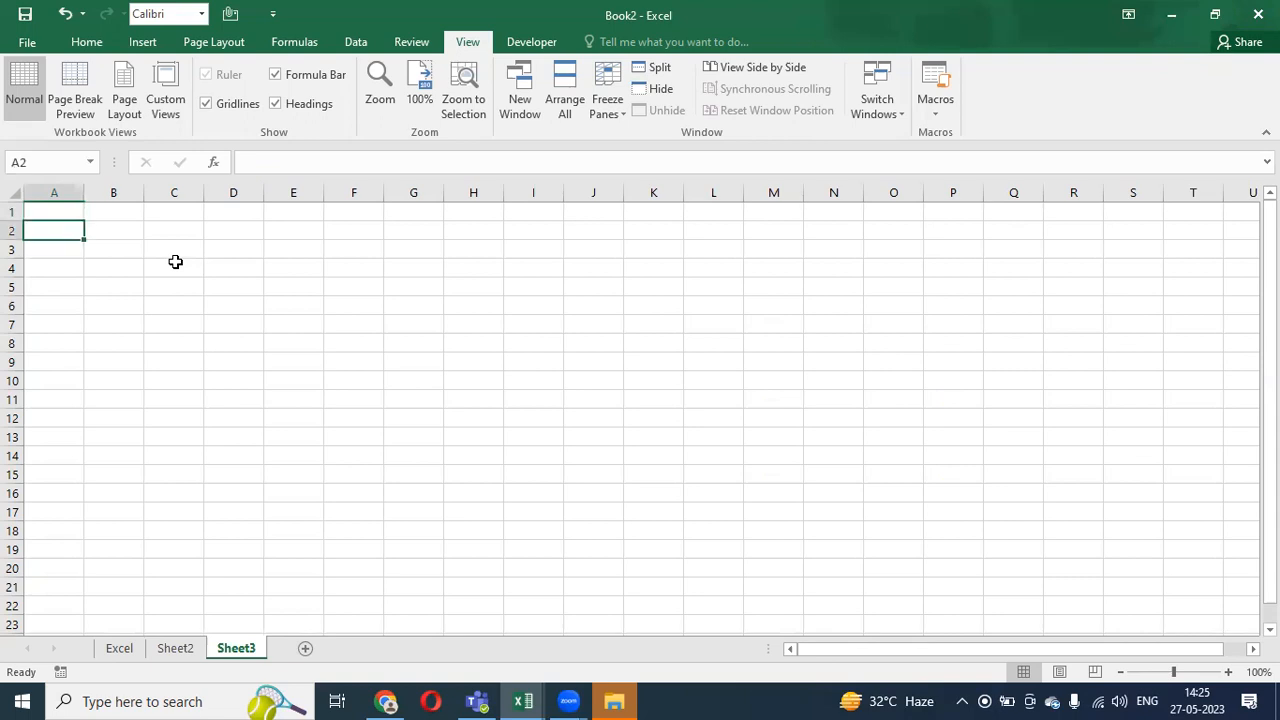
{"action": "key", "text": "Right"}
{"action": "key", "text": "Right"}
{"action": "key", "text": "Down"}
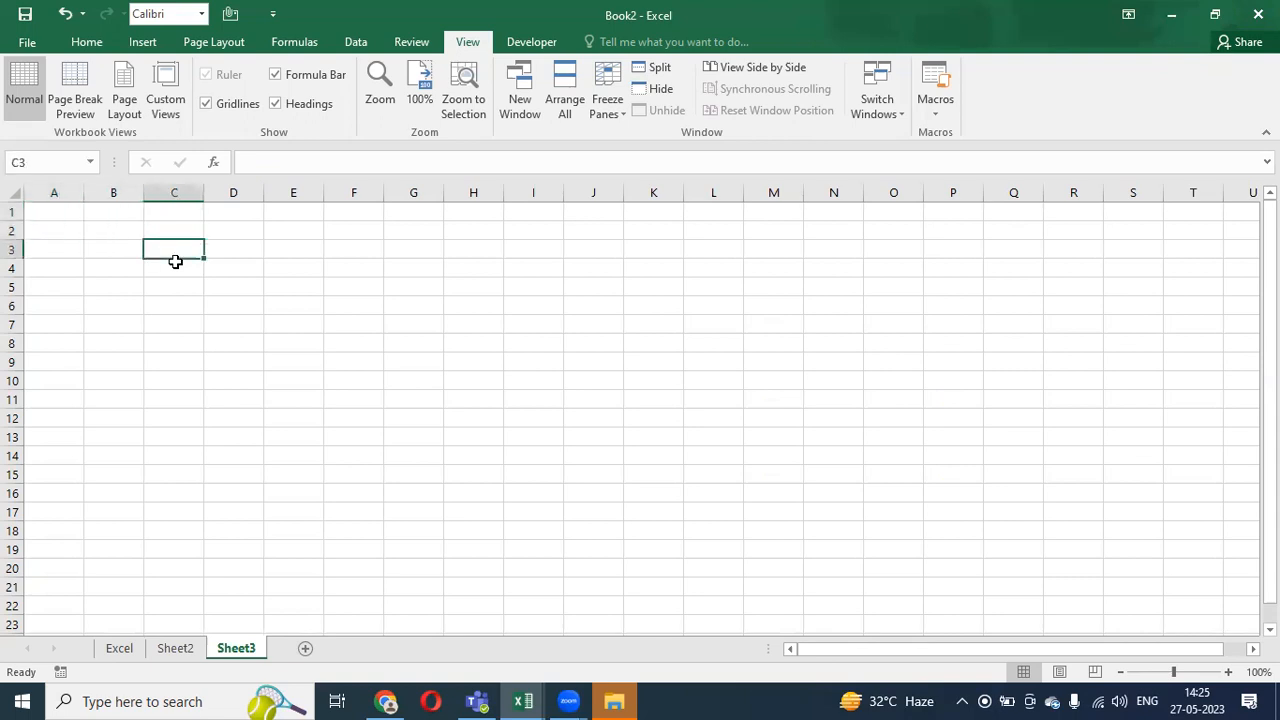
{"action": "type", "text": "12"}
{"action": "key", "text": "BackSpace"}
{"action": "key", "text": "Return"}
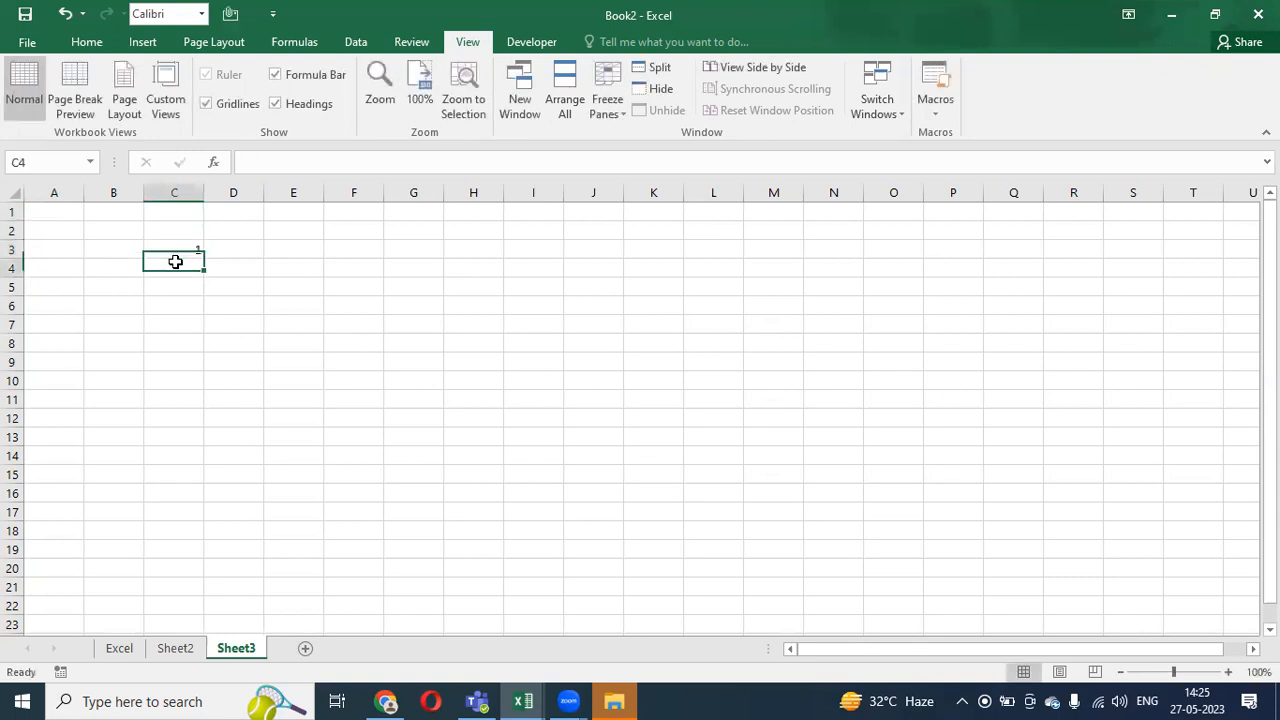
{"action": "type", "text": "2"}
{"action": "key", "text": "Return"}
{"action": "type", "text": "3"}
{"action": "key", "text": "Return"}
{"action": "type", "text": "4"}
{"action": "key", "text": "Return"}
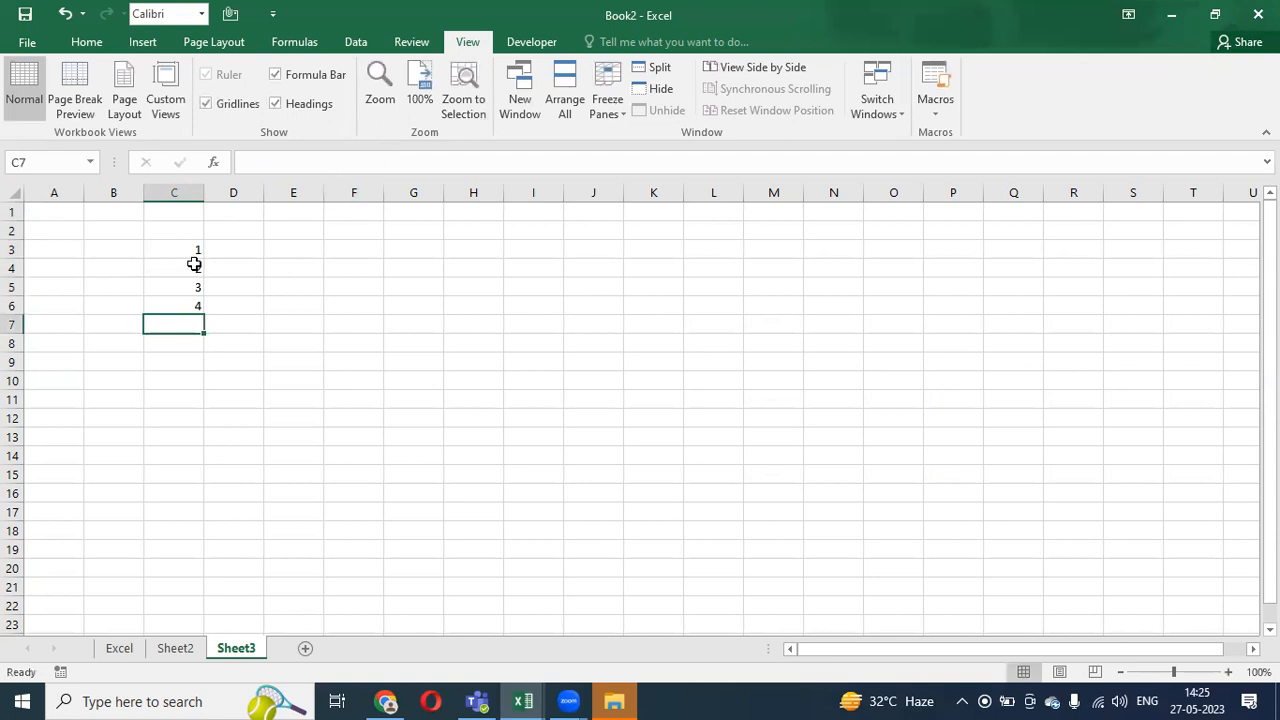
- Continue the list with 5, 7, 8 and 9 in C7:C10
{"action": "left_click_drag", "start_coordinate": [196, 250], "coordinate": [200, 316]}
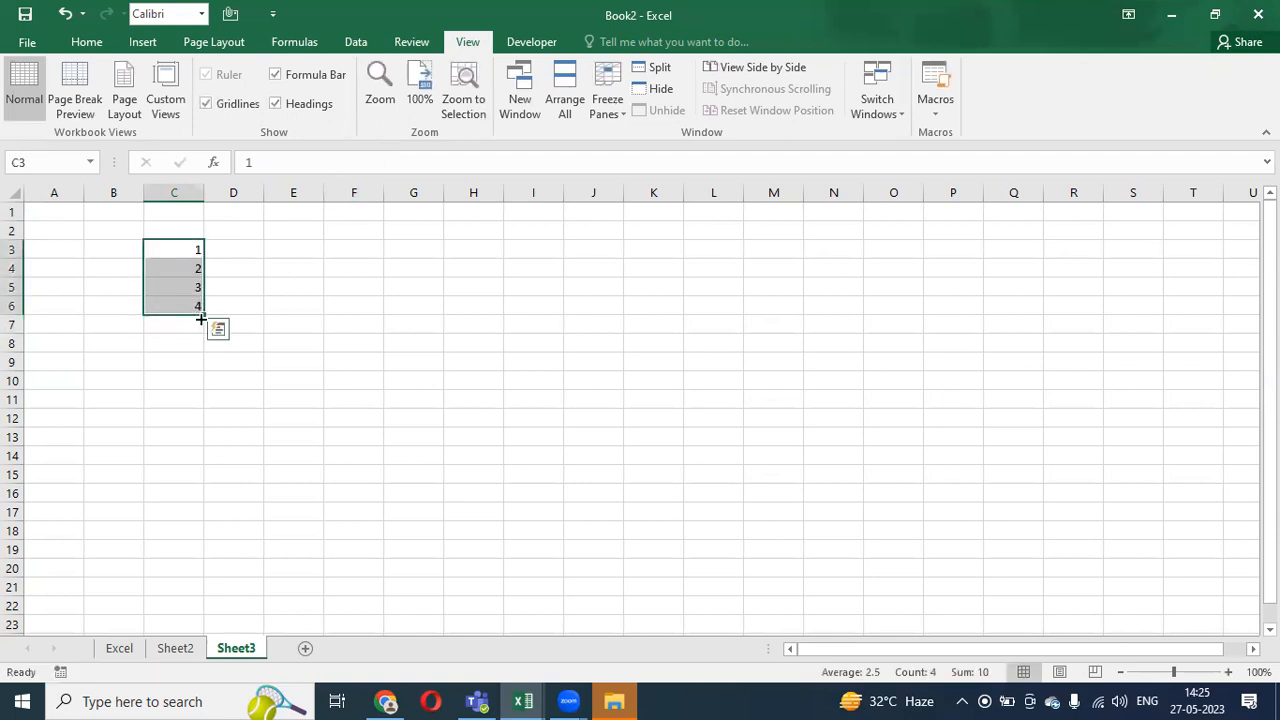
{"action": "left_click", "coordinate": [195, 318]}
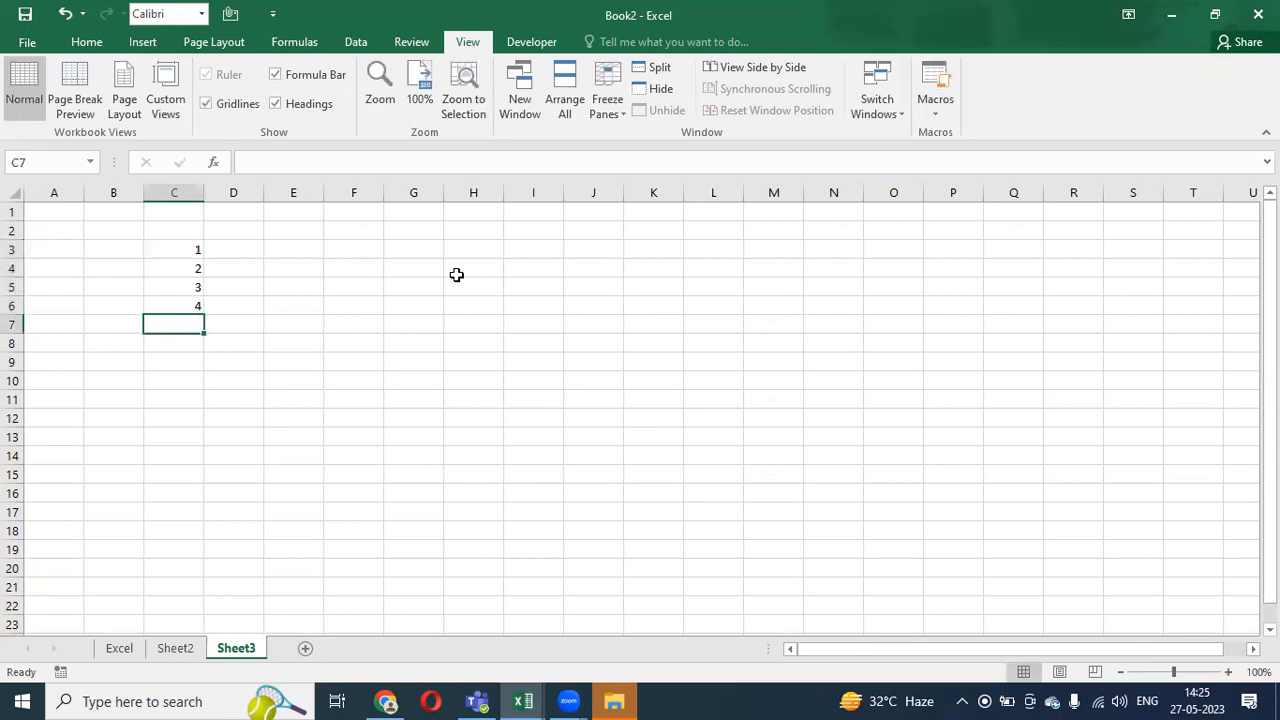
{"action": "type", "text": "5"}
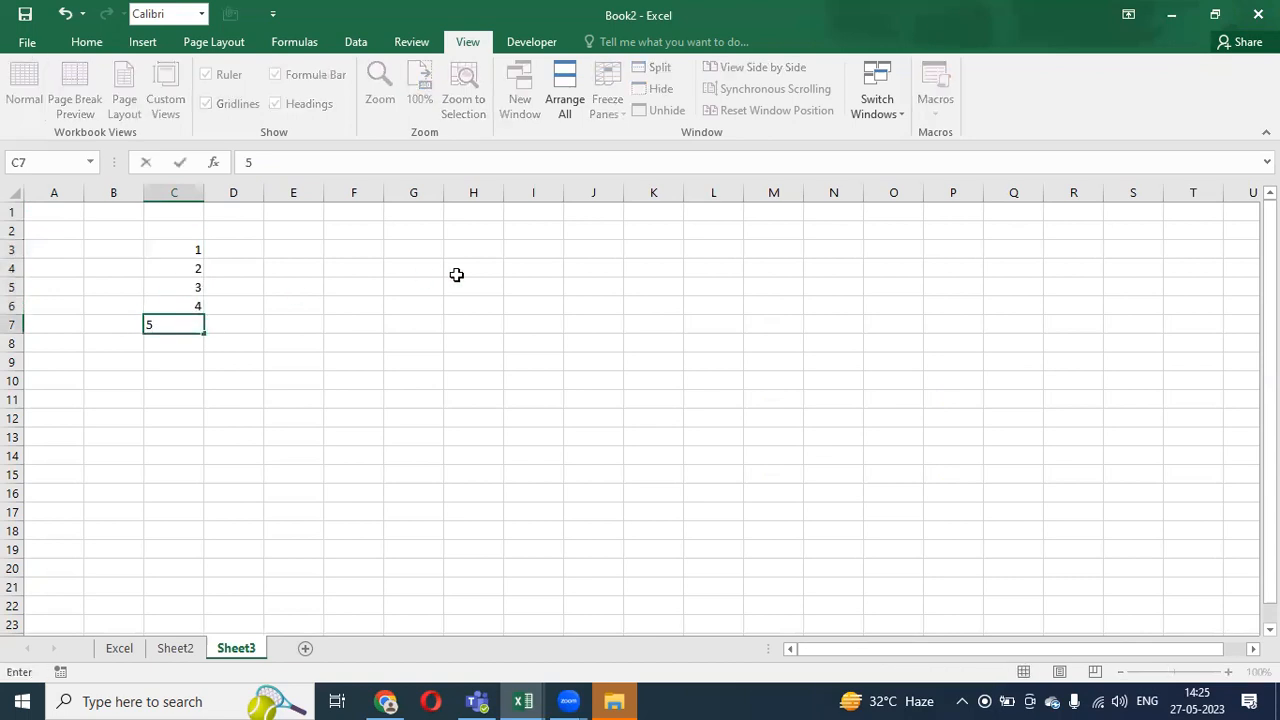
{"action": "key", "text": "Right"}
{"action": "key", "text": "Left"}
{"action": "key", "text": "Down"}
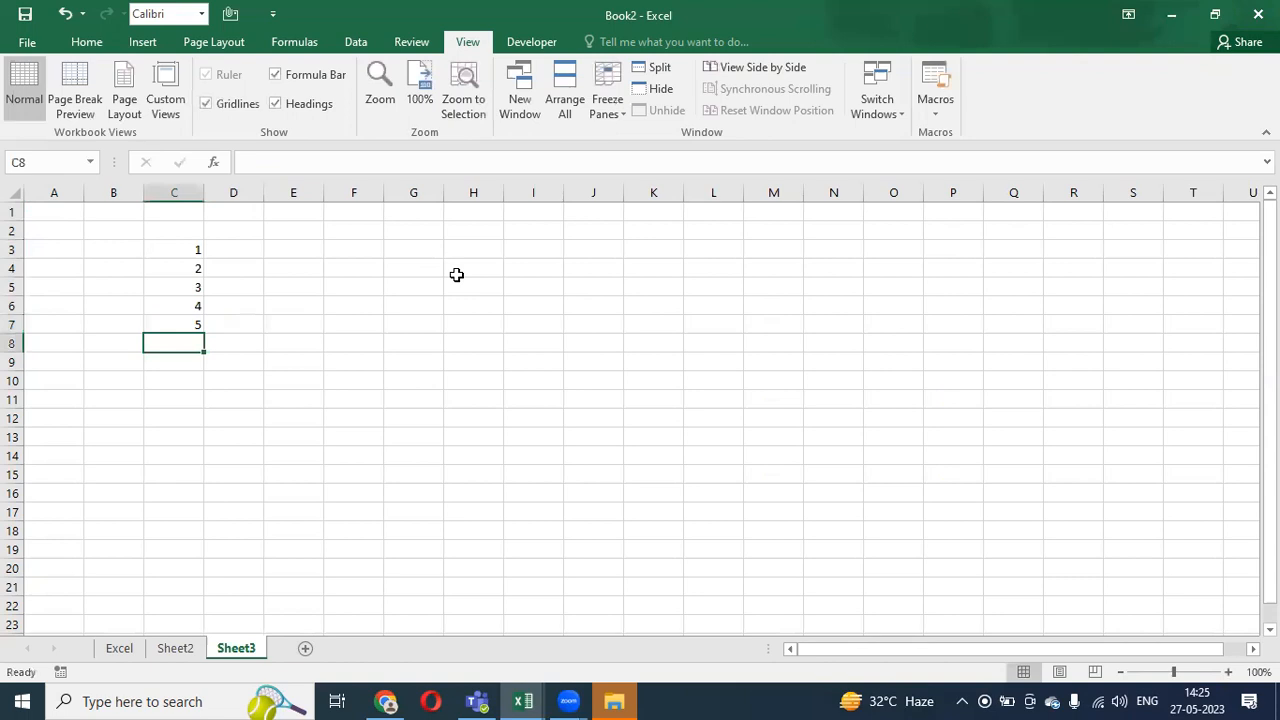
{"action": "type", "text": "7"}
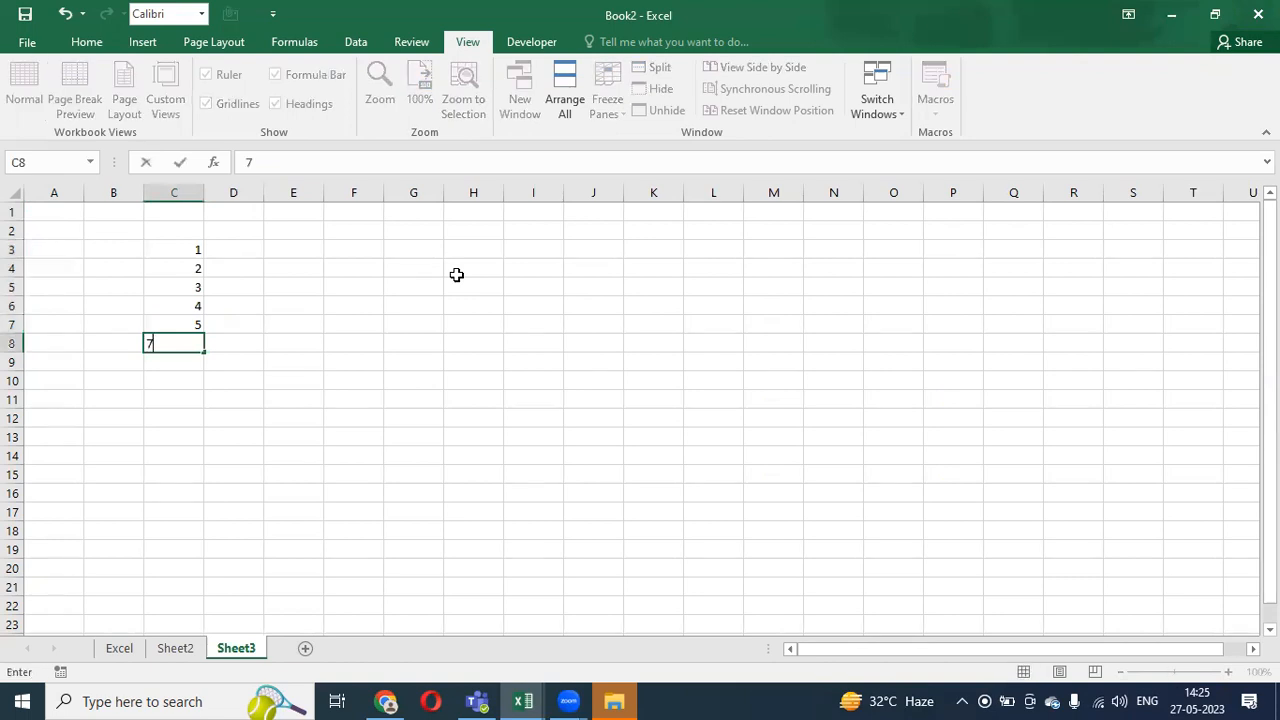
{"action": "key", "text": "Down"}
{"action": "type", "text": "8"}
{"action": "key", "text": "Down"}
{"action": "type", "text": "9"}
{"action": "key", "text": "Down"}
{"action": "type", "text": "0"}
{"action": "key", "text": "BackSpace"}
{"action": "key", "text": "Down"}
{"action": "key", "text": "Up"}
{"action": "key", "text": "Up"}
- Hide the sheet gridlines
{"action": "key", "text": "Up"}
{"action": "key", "text": "alt"}
{"action": "key", "text": "w"}
{"action": "key", "text": "g"}
{"action": "key", "text": "Up"}
{"action": "key", "text": "Up"}
{"action": "key", "text": "Up"}
{"action": "key", "text": "Up"}
{"action": "key", "text": "Up"}
{"action": "key", "text": "Up"}
{"action": "key", "text": "Right"}
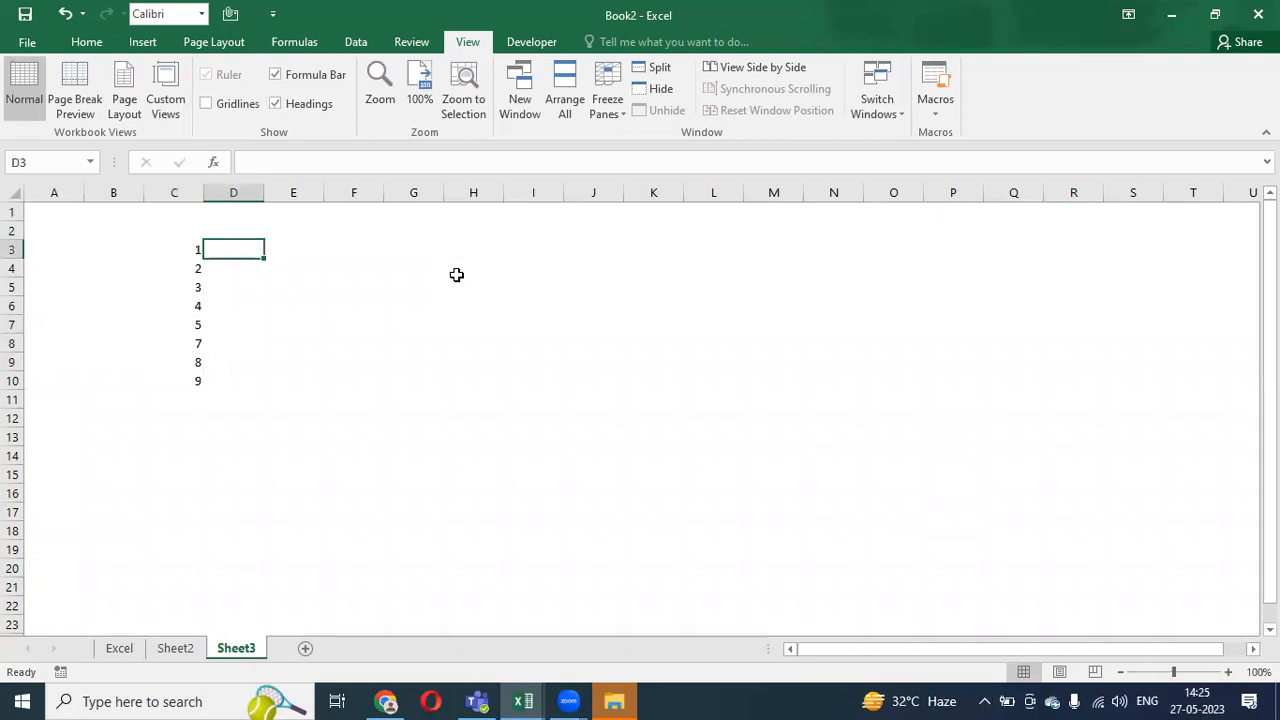
- Enter the names Raj, Rohan, Sanjay, Suhail, Sandeep, Sanjeet, Kamesh and Chandra in D3:D10
{"action": "type", "text": "Raj"}
{"action": "key", "text": "Return"}
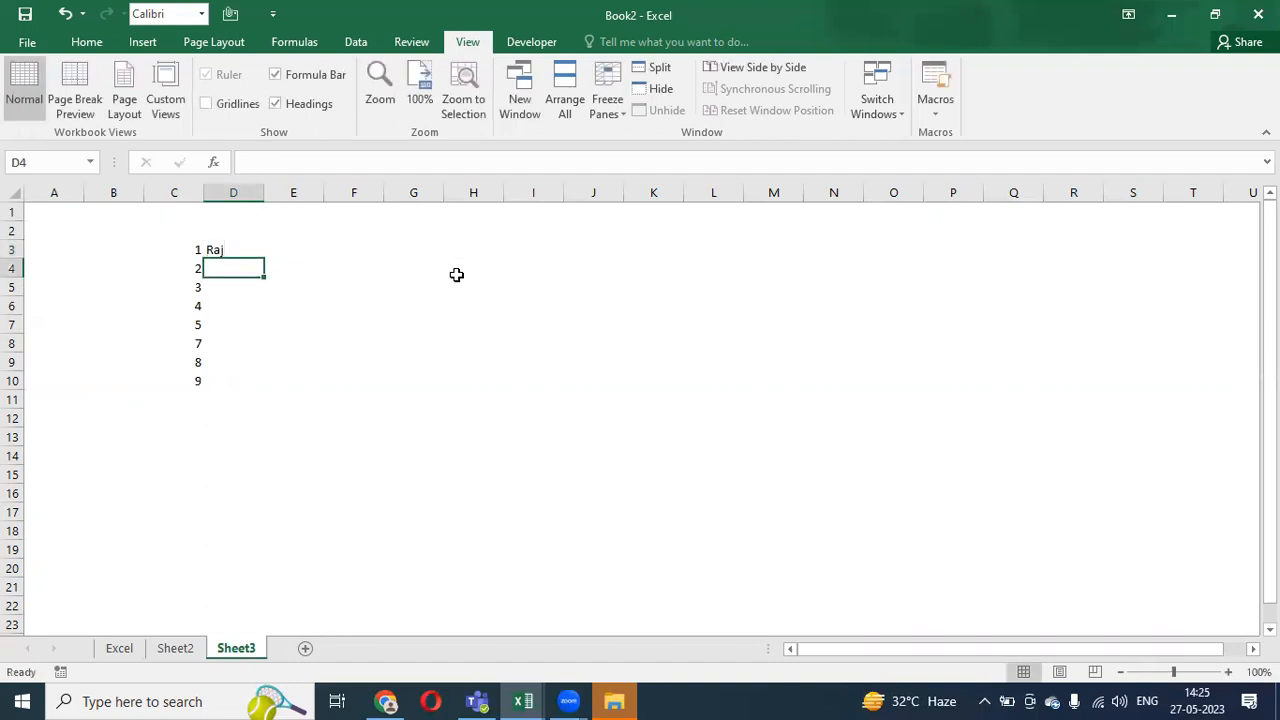
{"action": "type", "text": "Rohan"}
{"action": "key", "text": "Return"}
{"action": "type", "text": "Sanjay"}
{"action": "key", "text": "Return"}
{"action": "type", "text": "Su"}
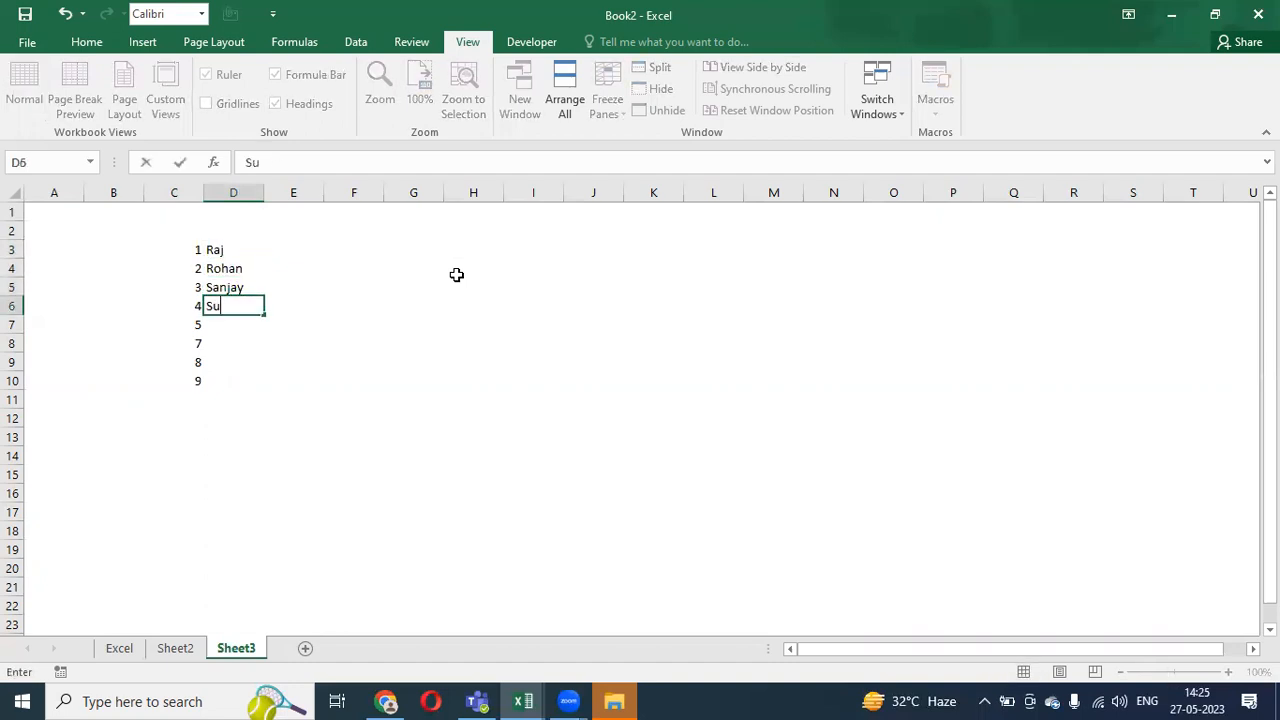
{"action": "type", "text": "hail"}
{"action": "key", "text": "Return"}
{"action": "type", "text": "San"}
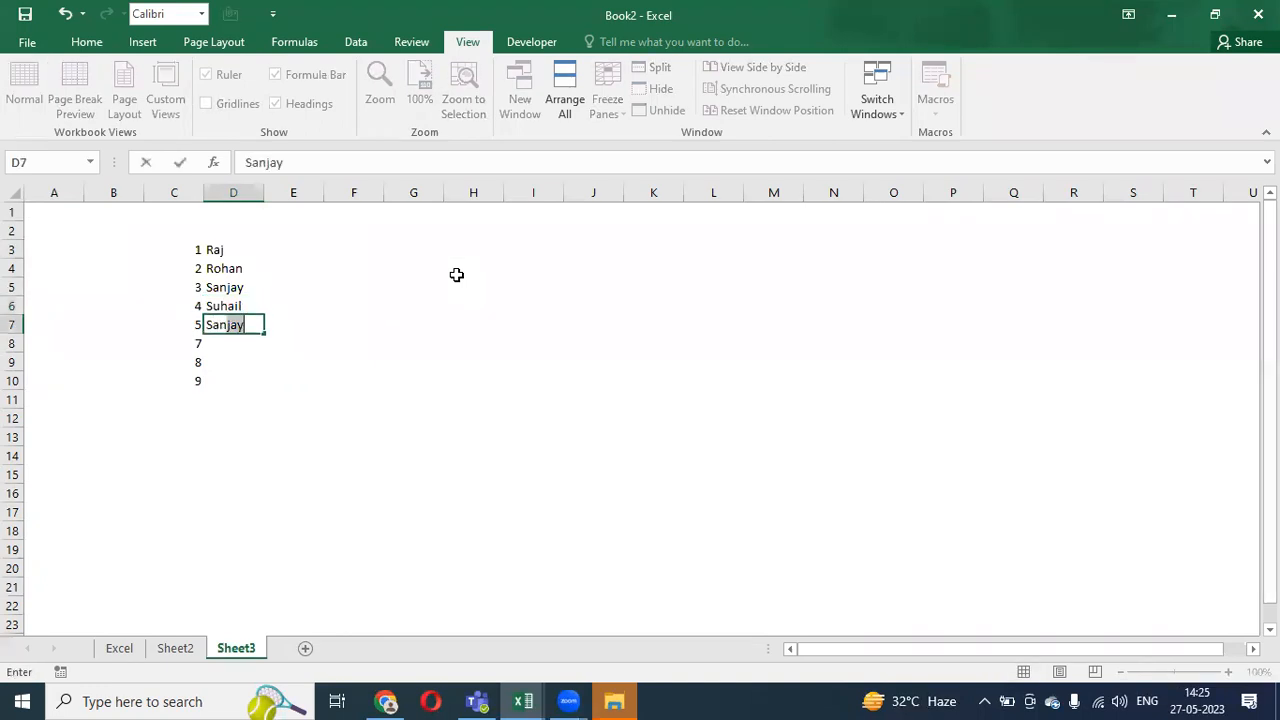
{"action": "type", "text": "deep"}
{"action": "key", "text": "Return"}
{"action": "type", "text": "Sanjeet"}
{"action": "key", "text": "Return"}
{"action": "type", "text": "Kamesh"}
{"action": "key", "text": "Return"}
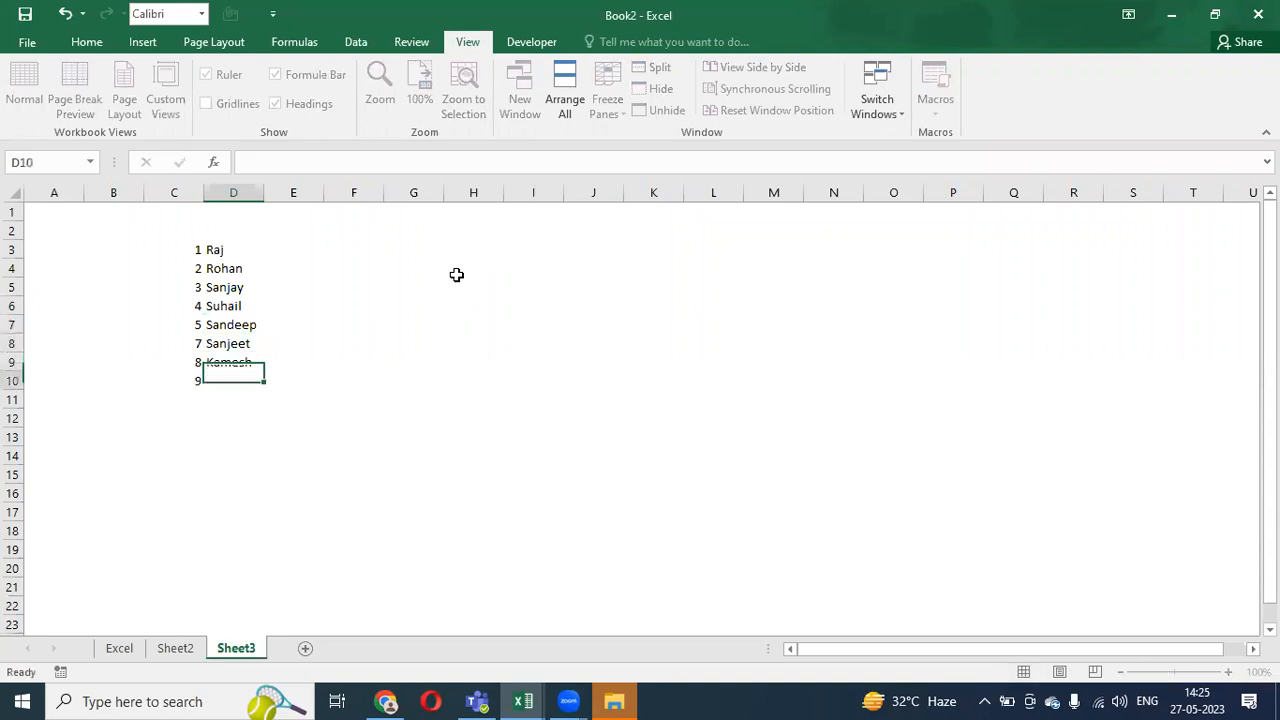
{"action": "type", "text": "Chandra"}
{"action": "key", "text": "Return"}
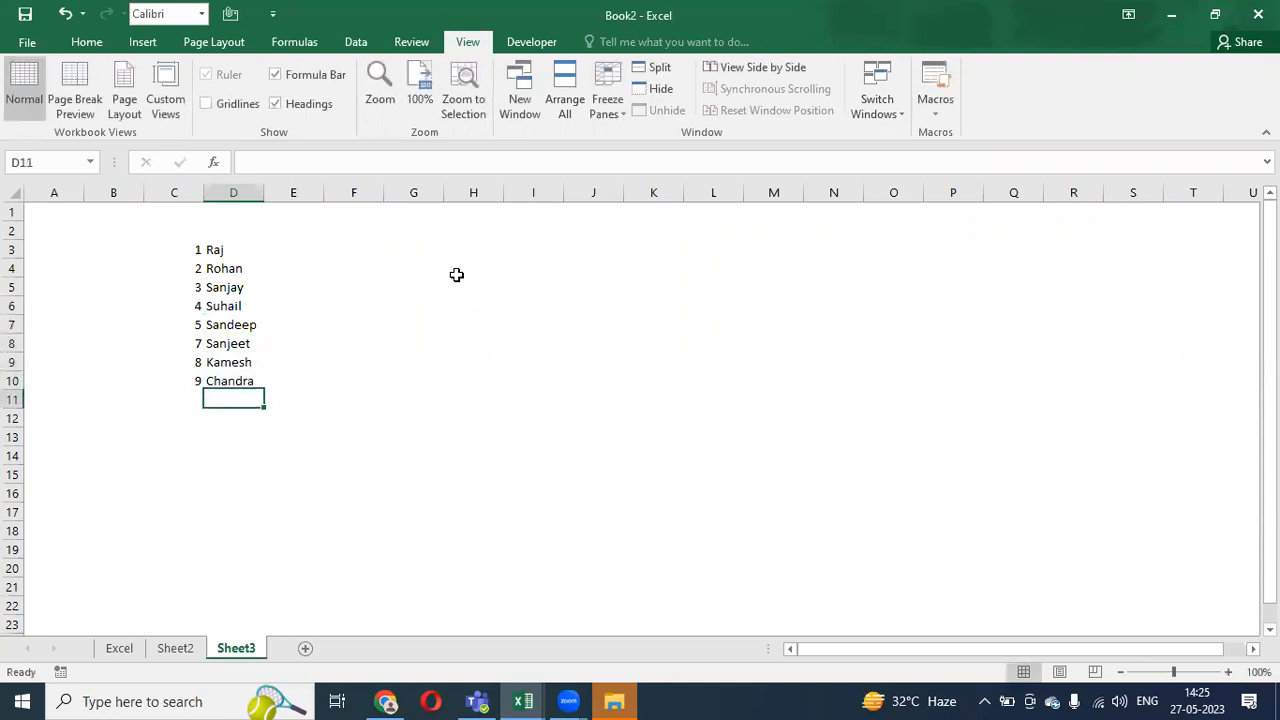
- Centre the numbered name list C3:D10 with Alt,H,A,C
{"action": "key", "text": "Up"}
{"action": "key", "text": "ctrl+Up"}
{"action": "key", "text": "Left"}
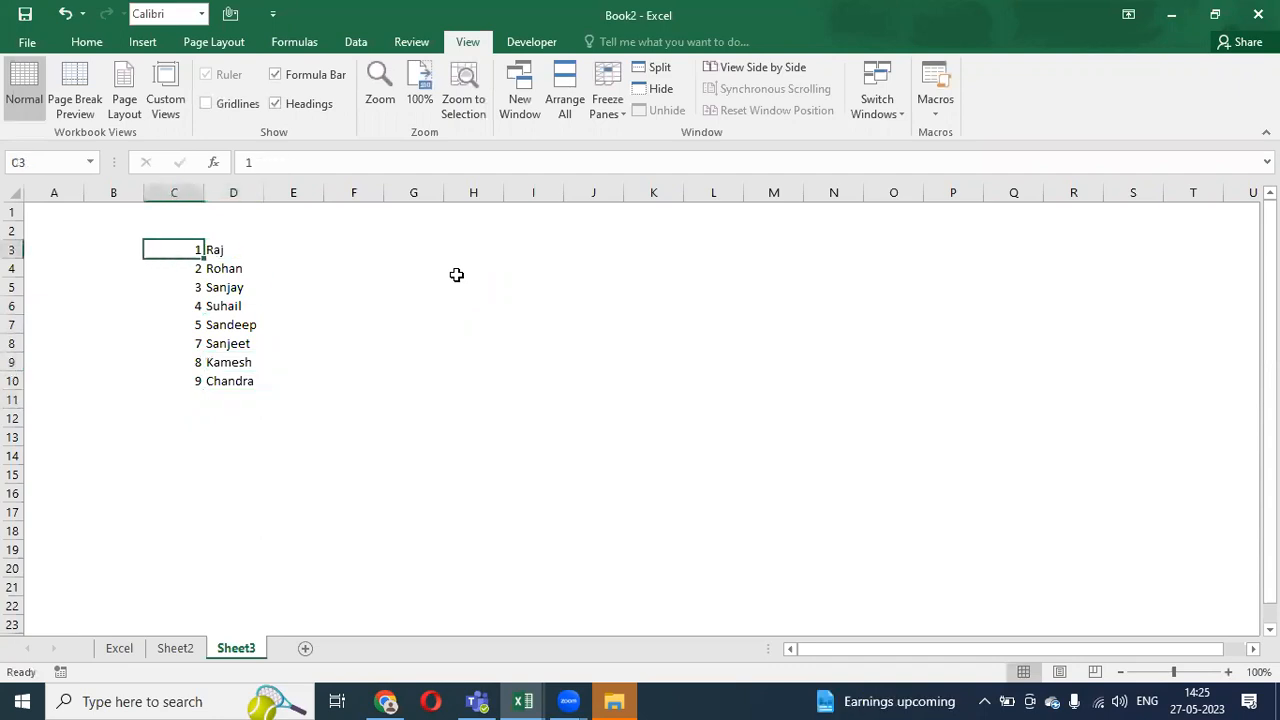
{"action": "key", "text": "ctrl+shift+Down"}
{"action": "key", "text": "shift+Right"}
{"action": "key", "text": "alt+h"}
{"action": "key", "text": "a"}
{"action": "key", "text": "c"}
- Copy the numbers in C3:C10 into G3:G10
{"action": "key", "text": "Right"}
{"action": "key", "text": "Right"}
{"action": "key", "text": "Left"}
{"action": "key", "text": "Left"}
{"action": "key", "text": "Down"}
{"action": "key", "text": "Up"}
{"action": "key", "text": "ctrl+shift+Down"}
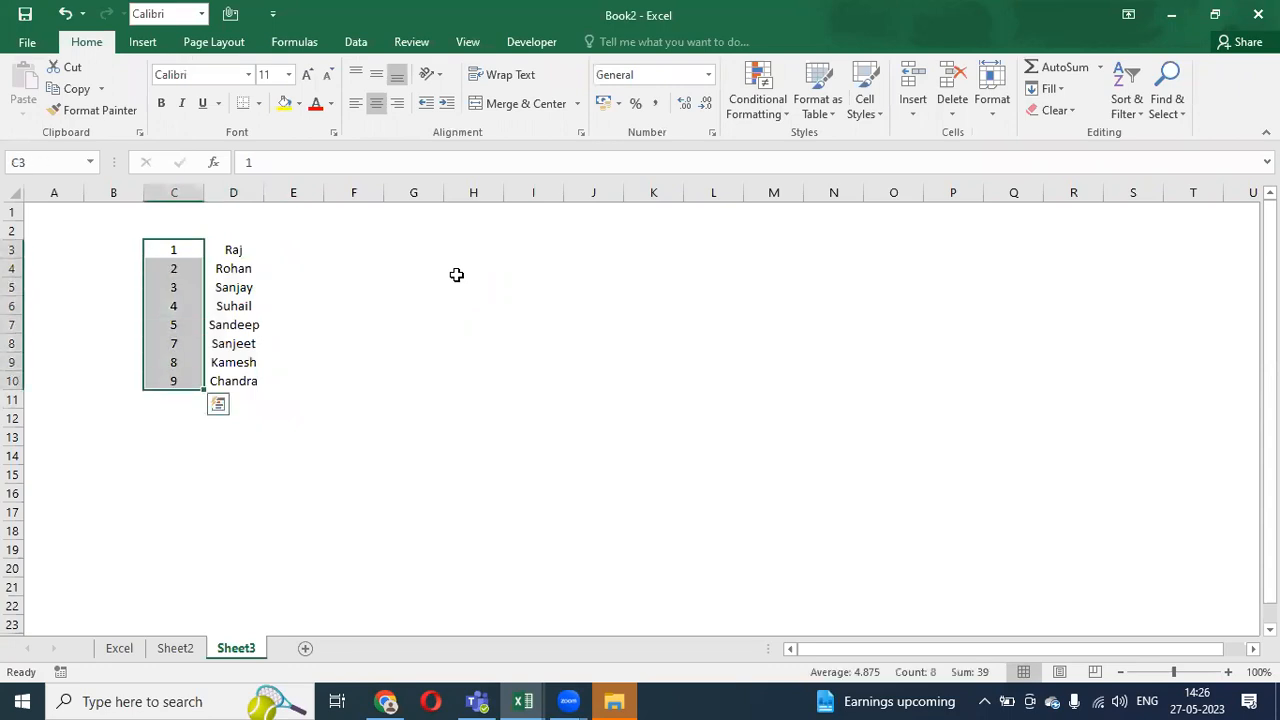
{"action": "key", "text": "ctrl+c"}
{"action": "key", "text": "Right"}
{"action": "key", "text": "Right"}
{"action": "key", "text": "Right"}
{"action": "key", "text": "Right"}
{"action": "key", "text": "Return"}
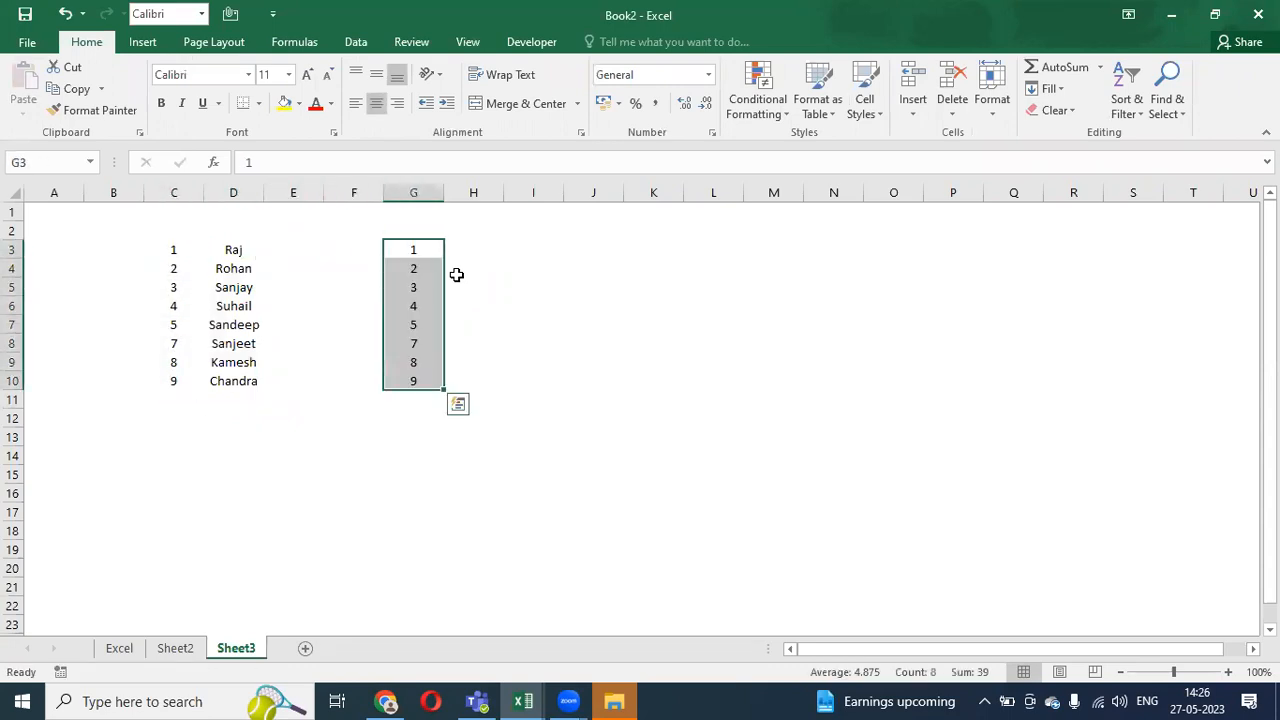
- Begin a VLOOKUP formula in cell H3
{"action": "key", "text": "Down"}
{"action": "key", "text": "Down"}
{"action": "key", "text": "Down"}
{"action": "key", "text": "ctrl+c"}
{"action": "key", "text": "Up"}
{"action": "key", "text": "Up"}
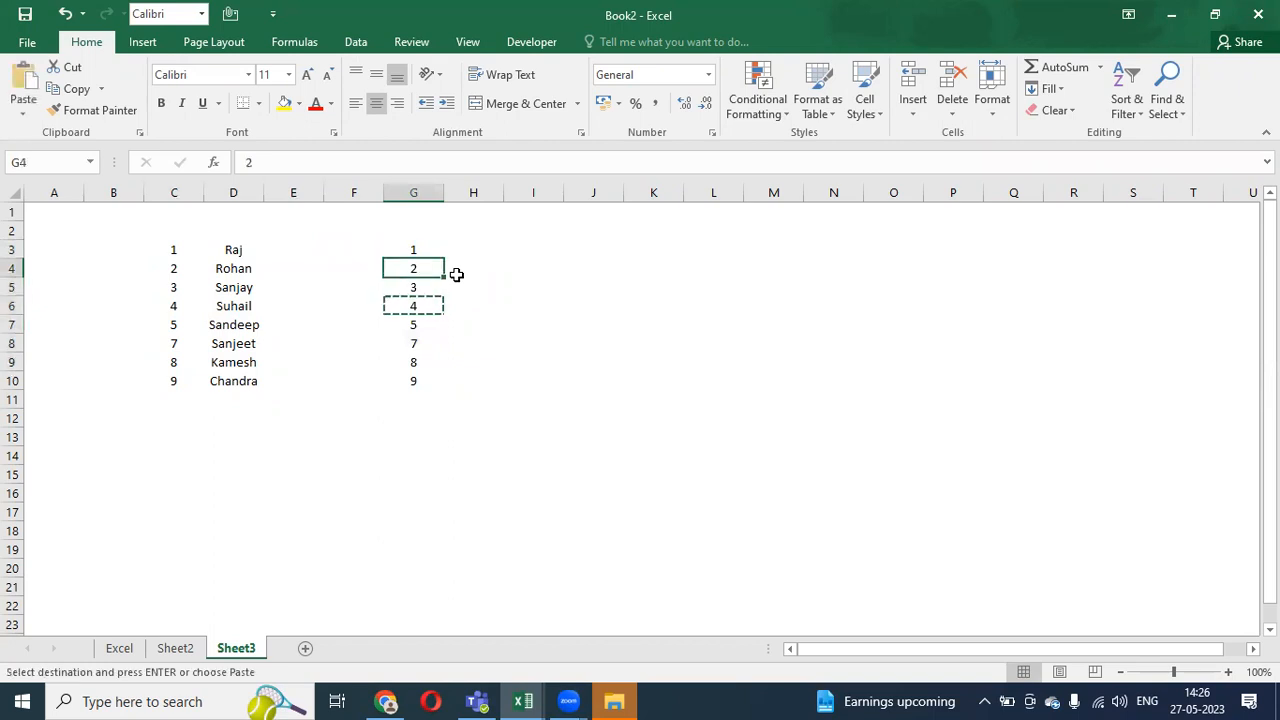
{"action": "key", "text": "Escape"}
{"action": "key", "text": "Up"}
{"action": "key", "text": "Right"}
{"action": "key", "text": "F2"}
{"action": "type", "text": "="}
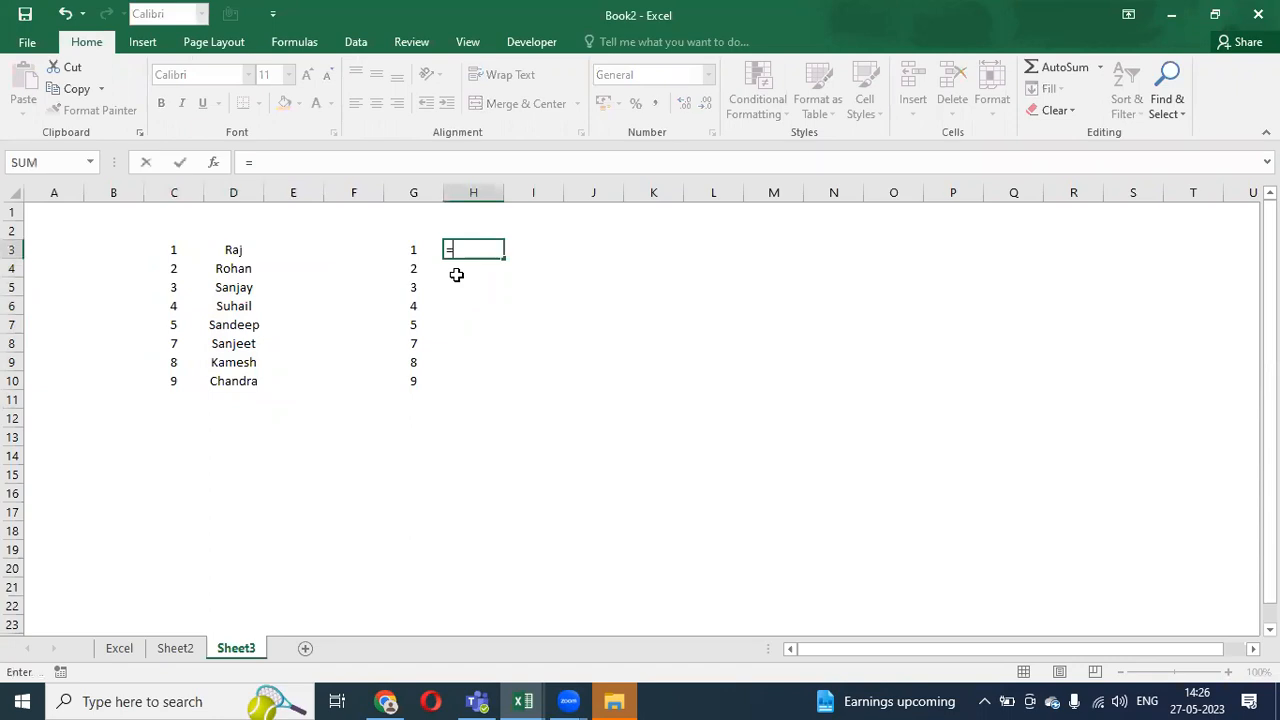
{"action": "type", "text": "vl"}
- Build the VLOOKUP with G3 and range C3:D10, dismissing the too-few-arguments warning
{"action": "key", "text": "Tab"}
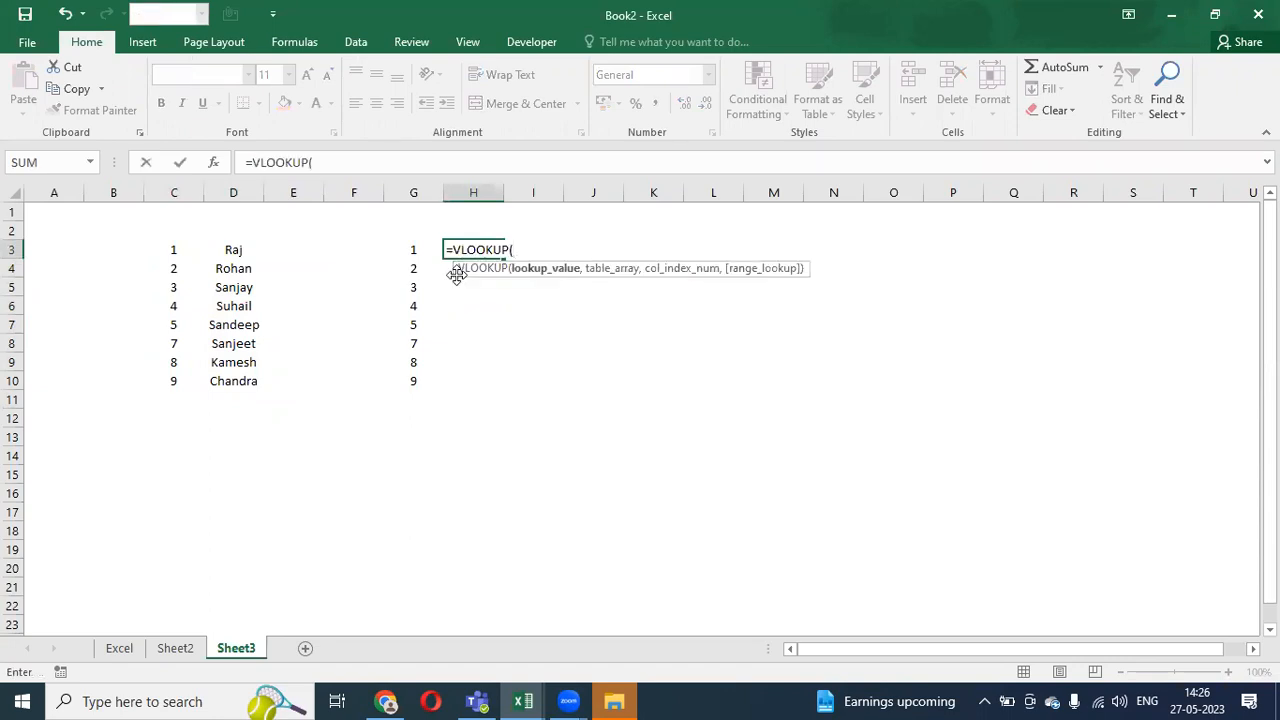
{"action": "left_click", "coordinate": [401, 249]}
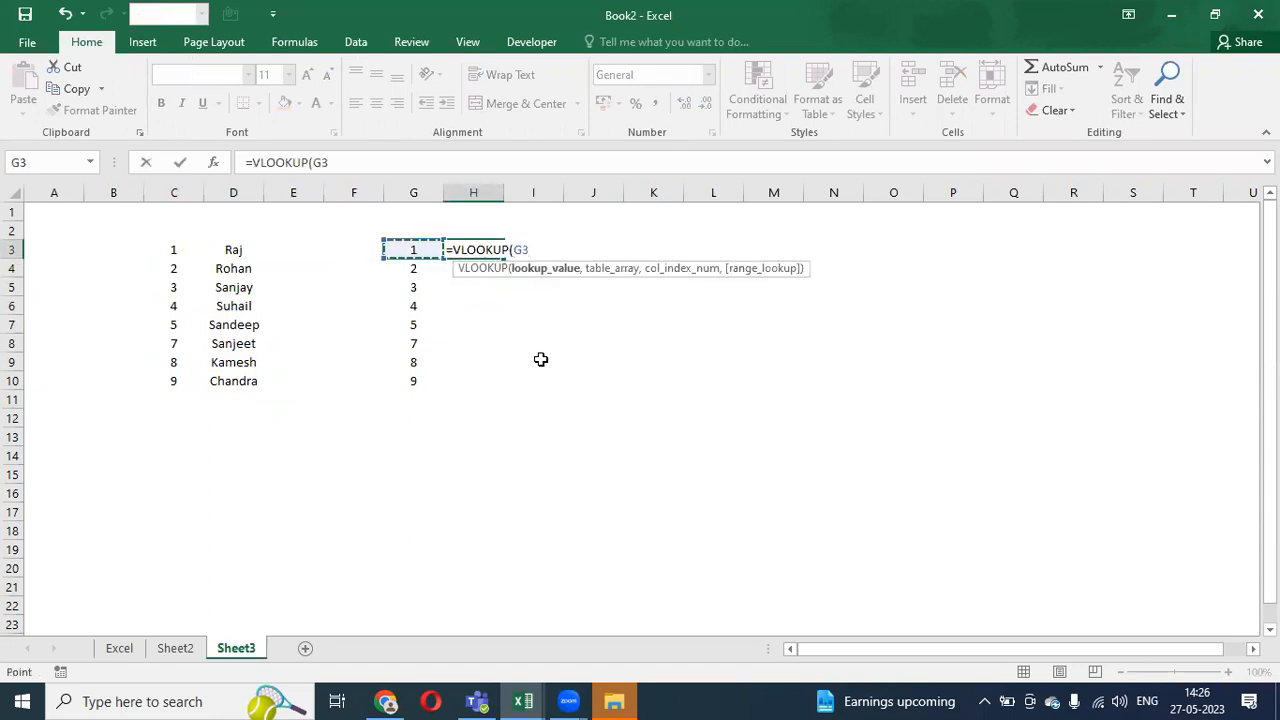
{"action": "type", "text": ","}
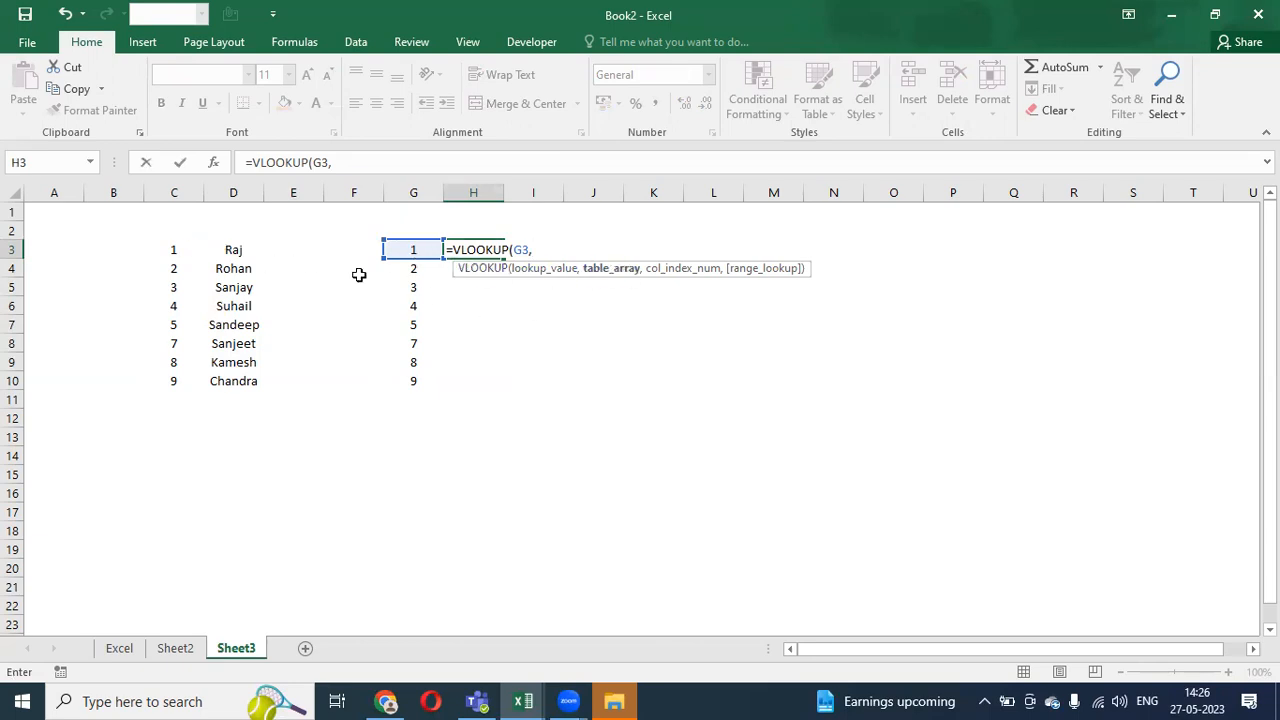
{"action": "left_click_drag", "start_coordinate": [175, 248], "coordinate": [239, 372]}
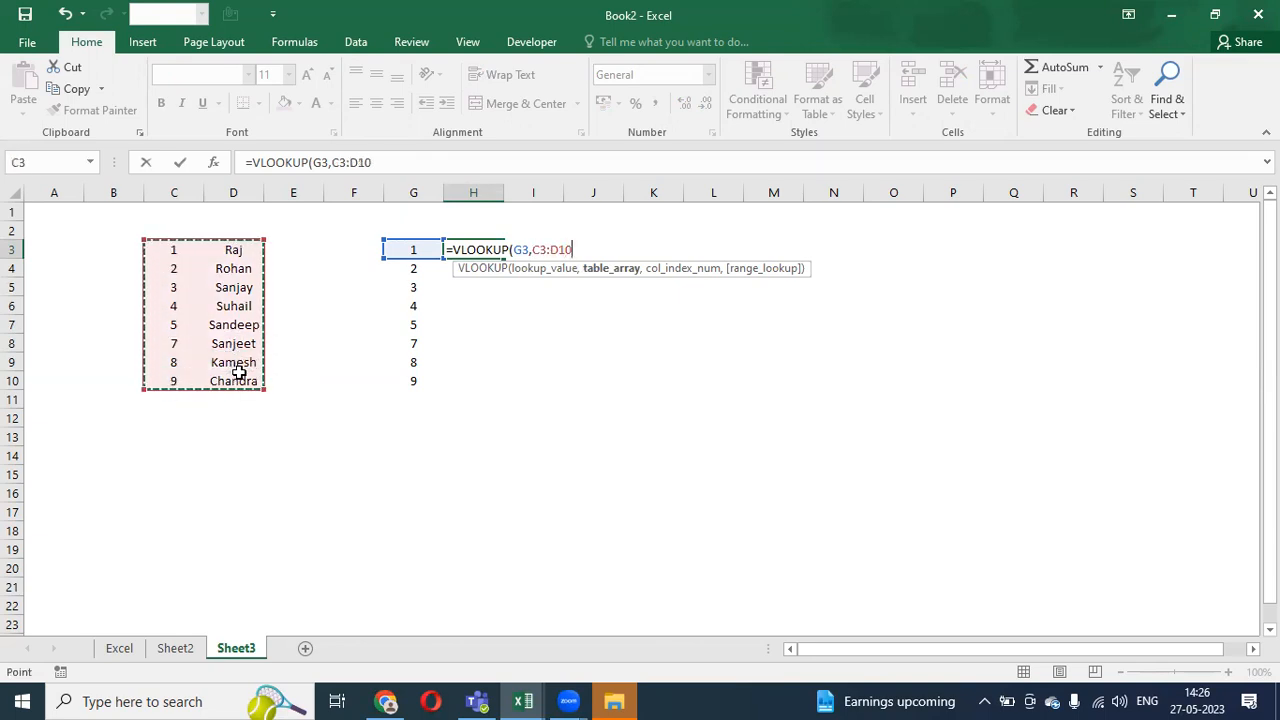
{"action": "type", "text": ","}
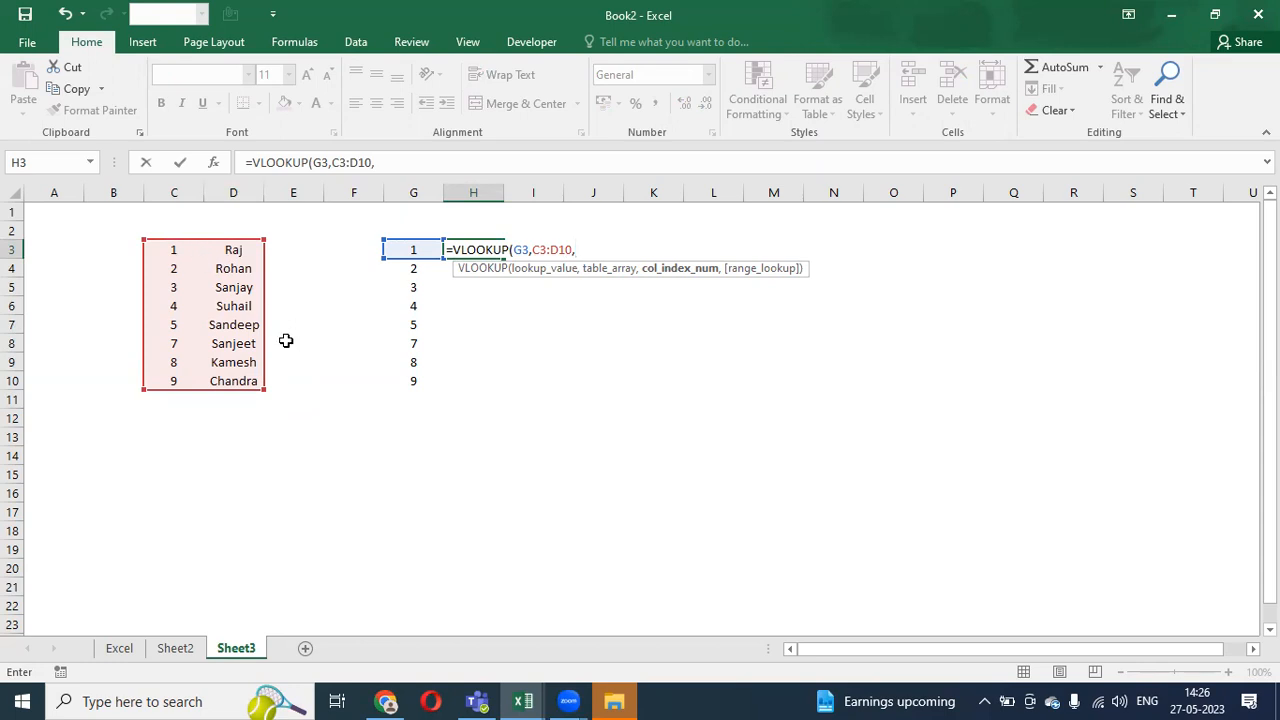
{"action": "key", "text": "BackSpace"}
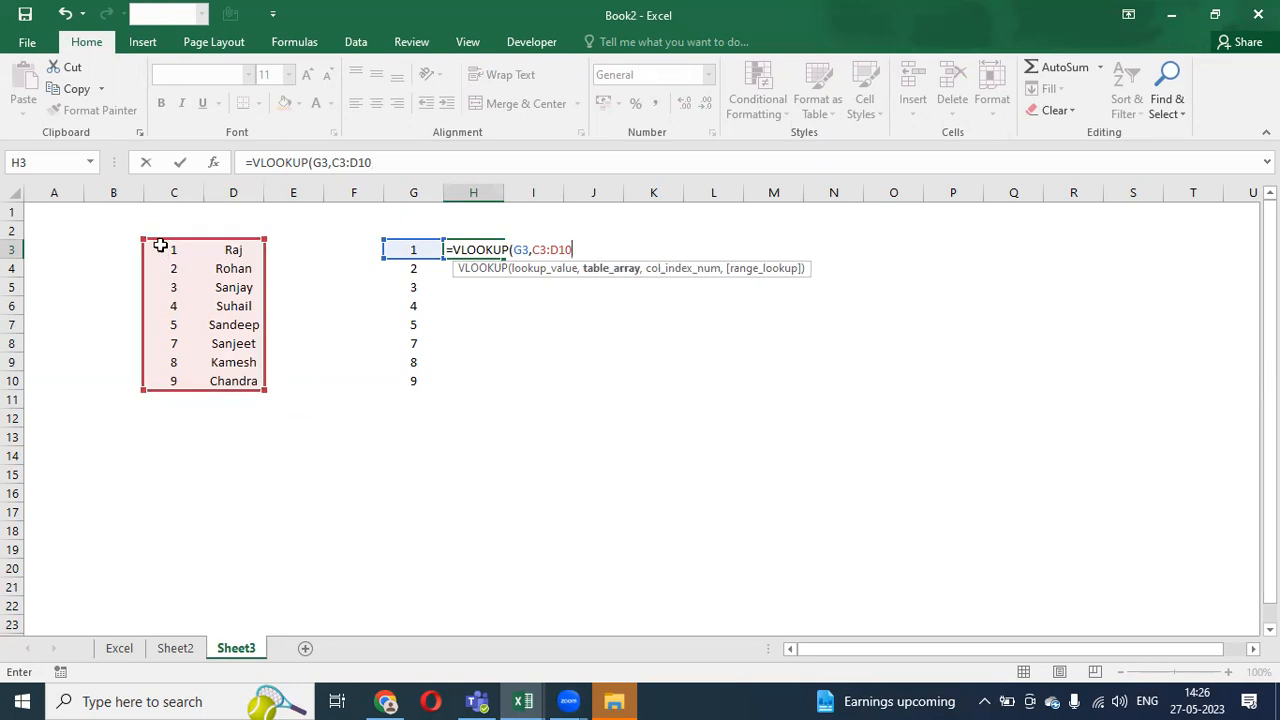
{"action": "key", "text": "Return"}
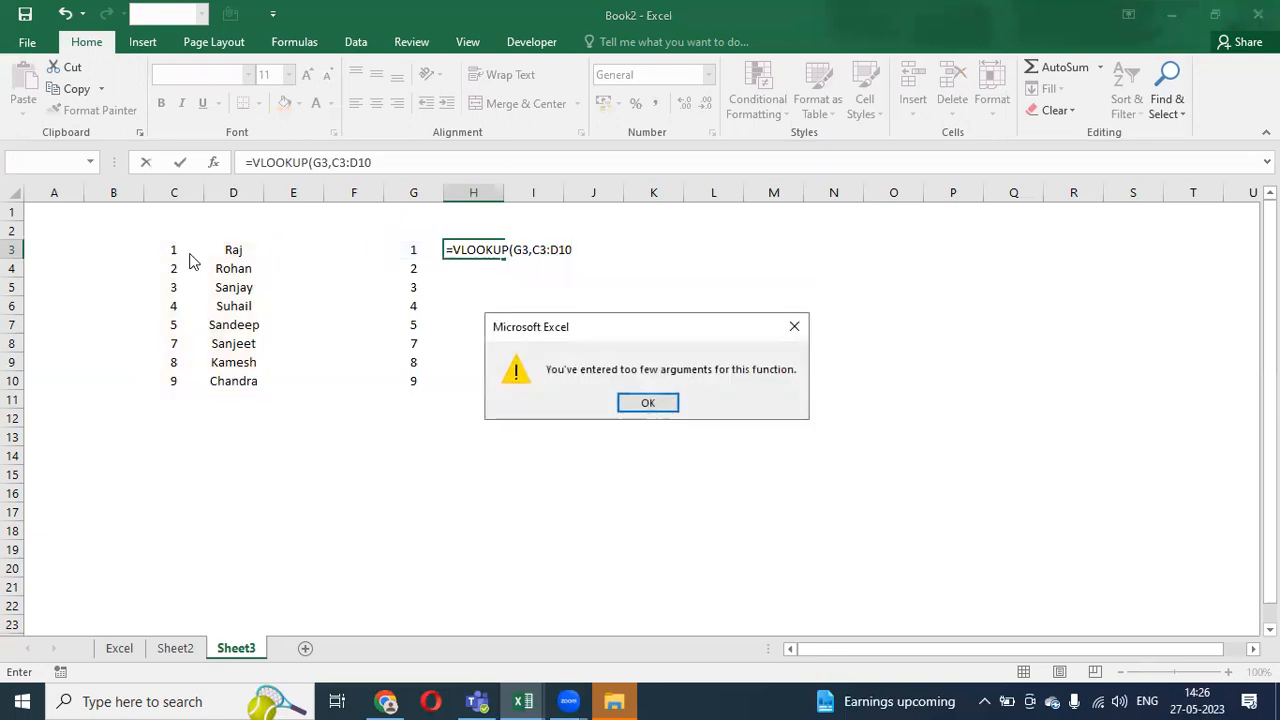
{"action": "key", "text": "Return"}
- Reselect C3:D10 and complete H3 as =VLOOKUP(G3,C3:D10,2,TRUE)
{"action": "left_click_drag", "start_coordinate": [157, 249], "coordinate": [256, 380]}
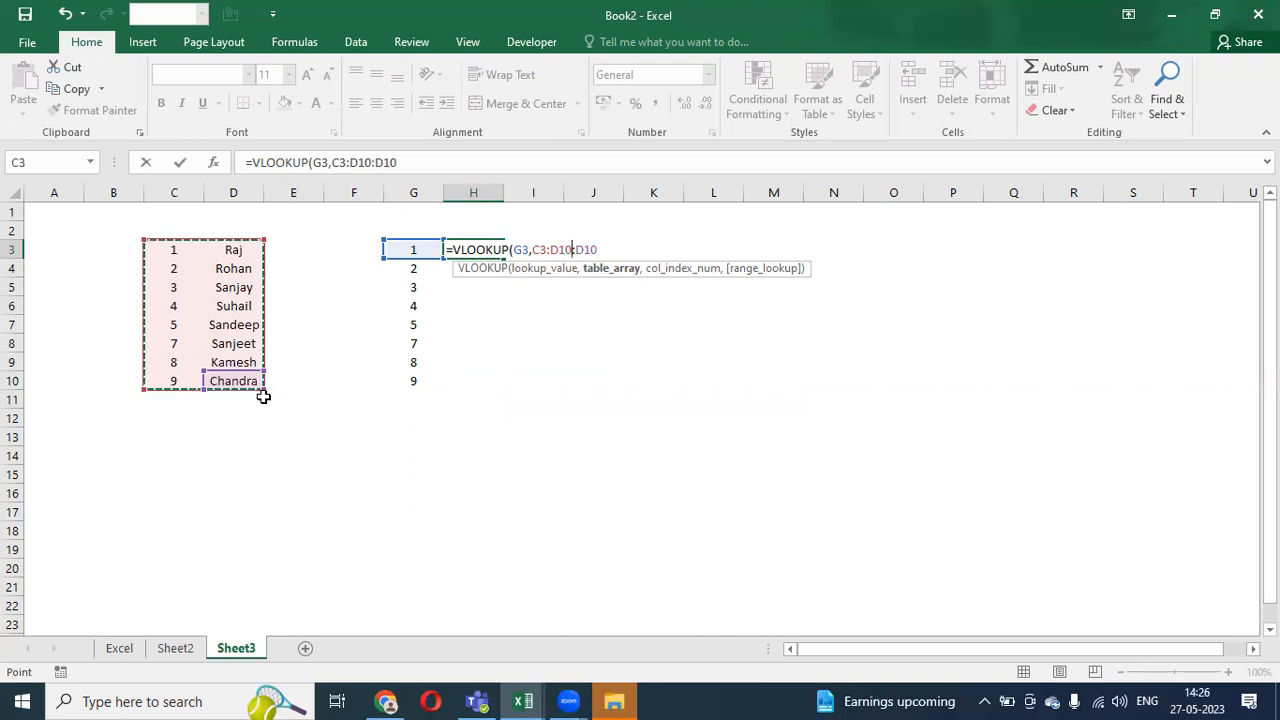
{"action": "left_click_drag", "start_coordinate": [165, 248], "coordinate": [245, 381]}
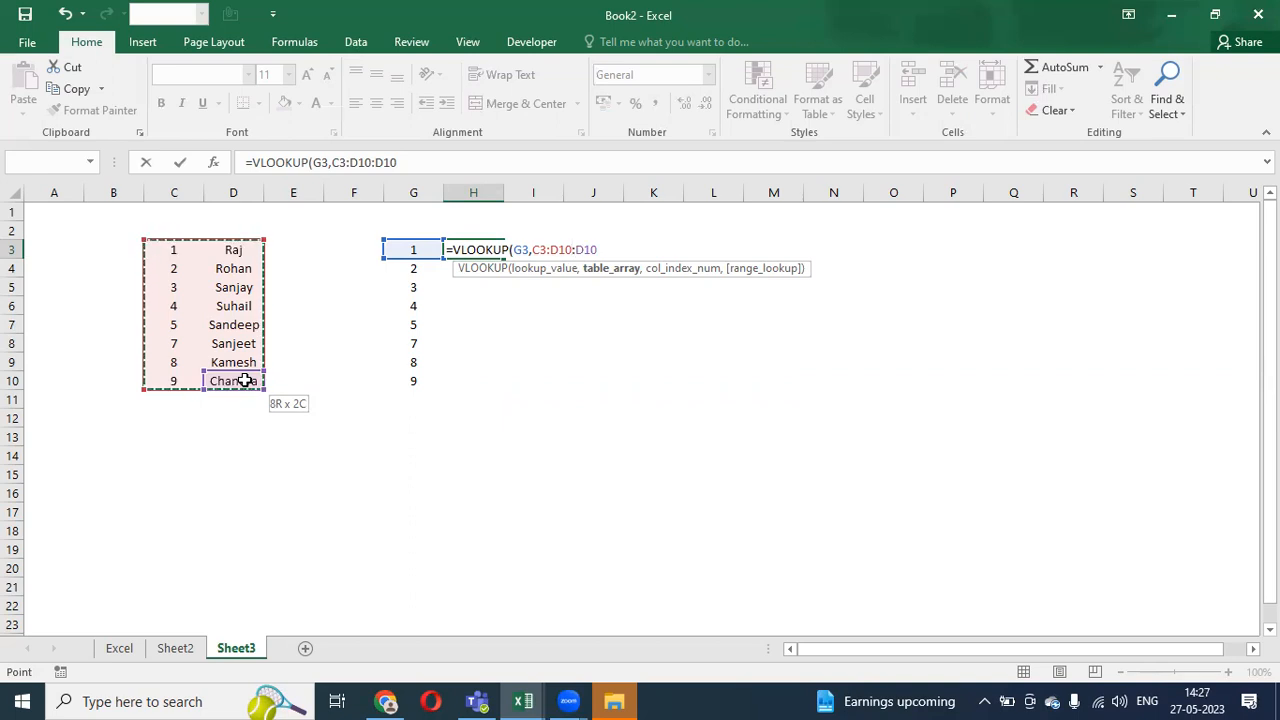
{"action": "left_click_drag", "start_coordinate": [244, 381], "coordinate": [244, 381]}
{"action": "key", "text": "Delete"}
{"action": "key", "text": "Delete"}
{"action": "key", "text": "Delete"}
{"action": "key", "text": "Delete"}
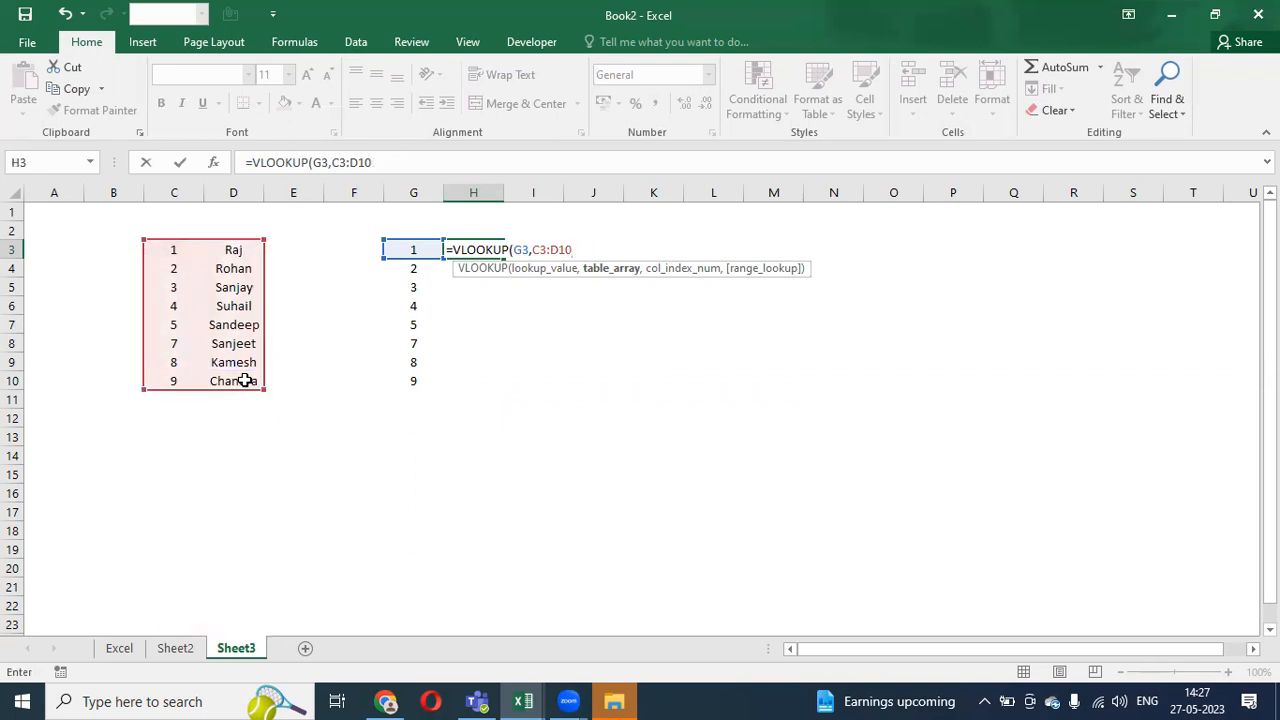
{"action": "type", "text": ",2"}
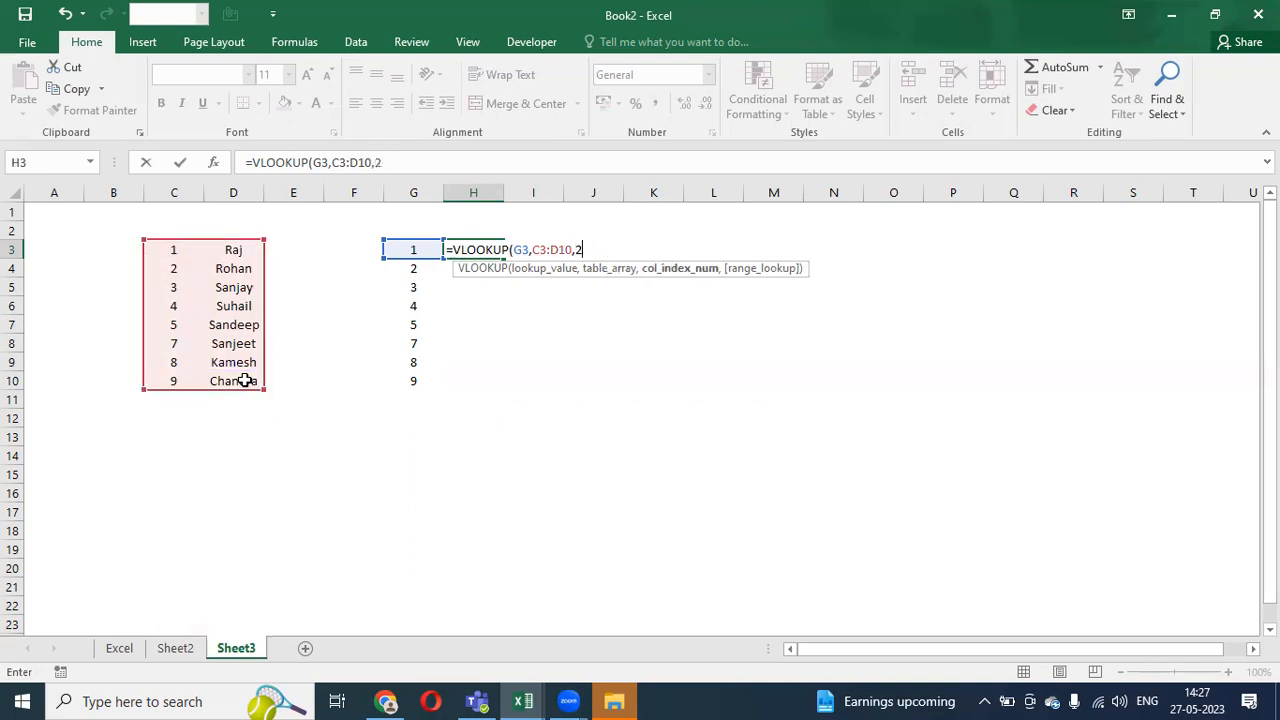
{"action": "type", "text": ","}
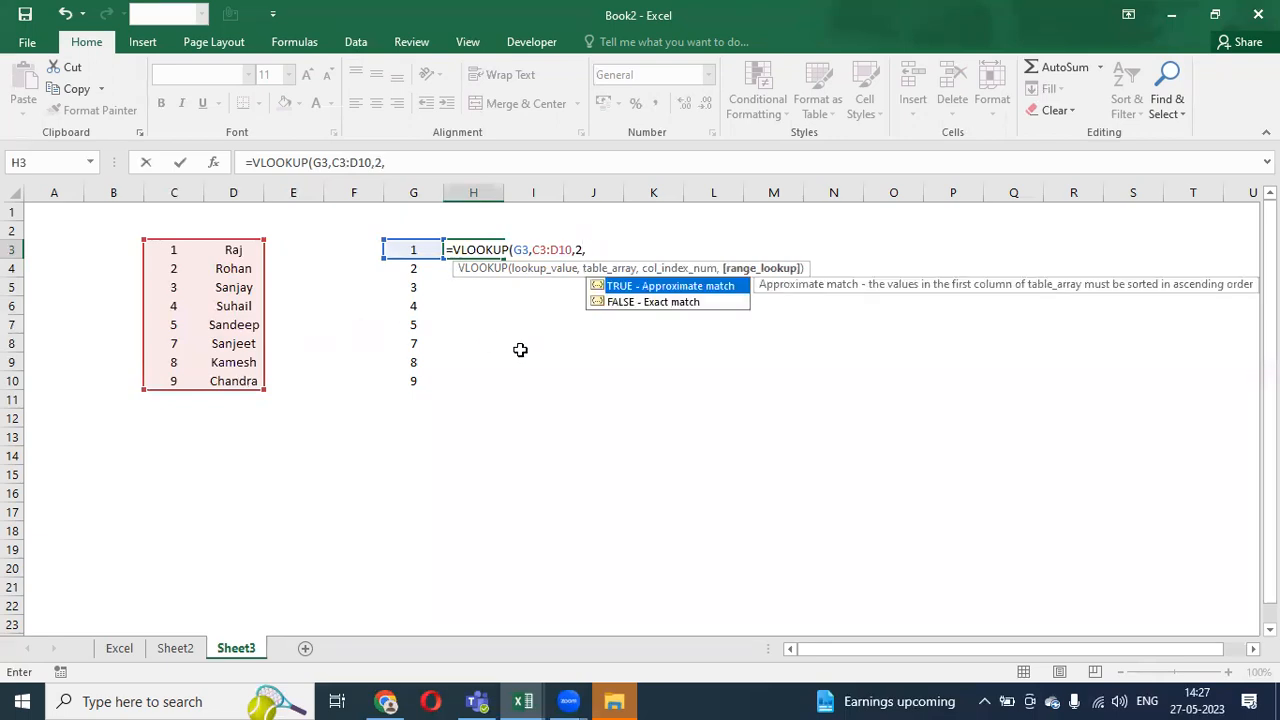
{"action": "type", "text": "true)"}
{"action": "key", "text": "Return"}
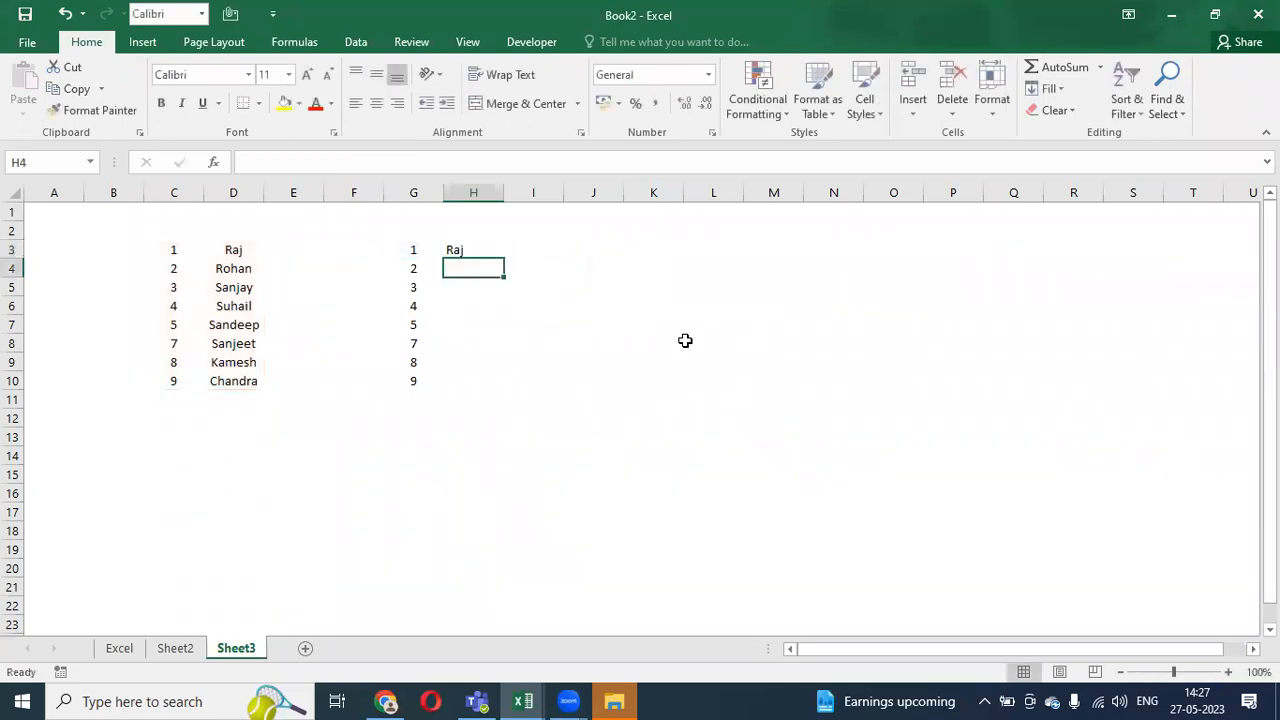
- Copy H3's lookup formula down into H3:H10
{"action": "key", "text": "Up"}
{"action": "key", "text": "ctrl+c"}
{"action": "key", "text": "Left"}
{"action": "key", "text": "ctrl+Down"}
{"action": "key", "text": "Right"}
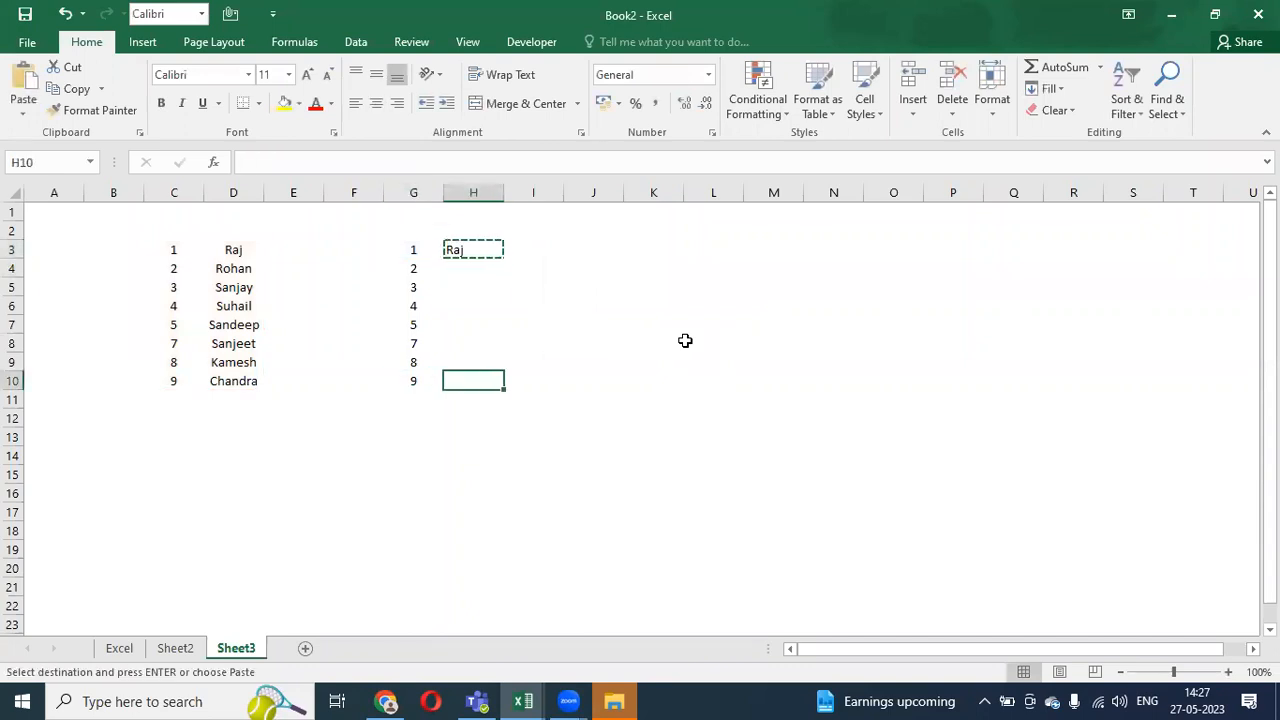
{"action": "key", "text": "ctrl+shift+Up"}
{"action": "key", "text": "Return"}
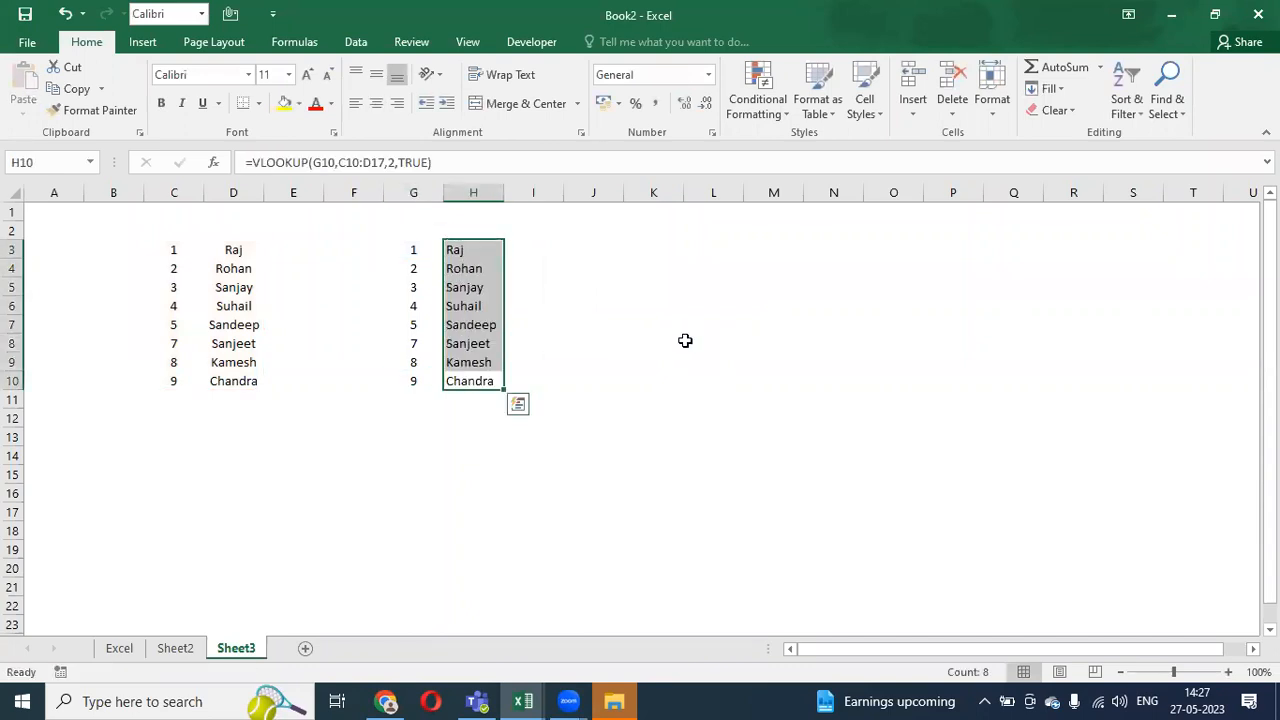
- Copy the 9 from G10 into G3 so H3 returns Chandra
{"action": "key", "text": "Left"}
{"action": "key", "text": "Up"}
{"action": "key", "text": "Up"}
{"action": "key", "text": "Up"}
{"action": "key", "text": "Up"}
{"action": "key", "text": "Up"}
{"action": "key", "text": "Up"}
{"action": "key", "text": "Up"}
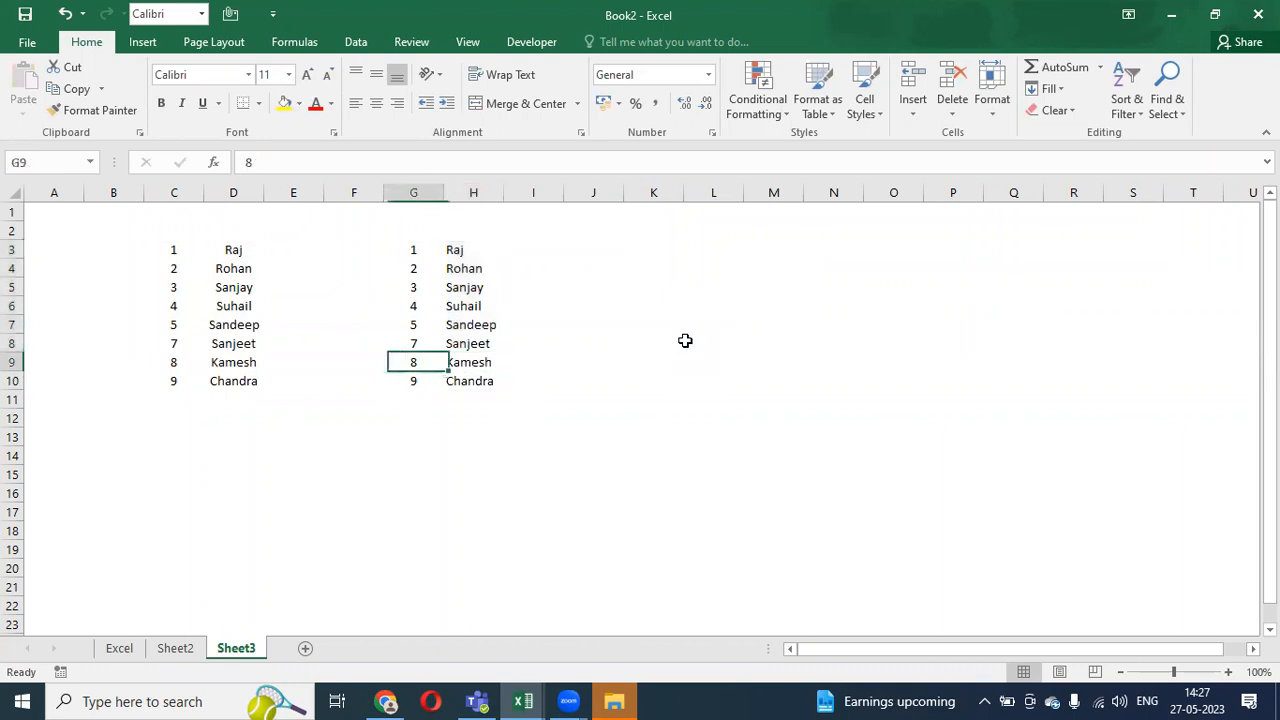
{"action": "key", "text": "ctrl+shift+Down"}
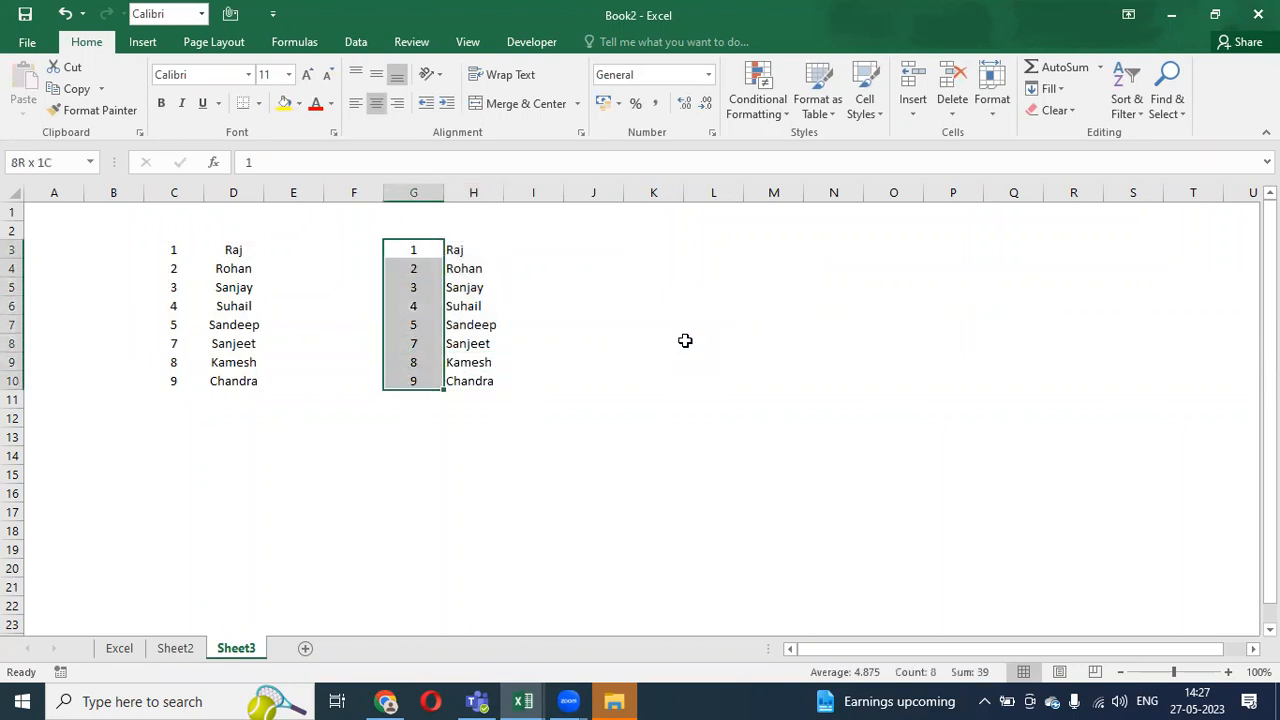
{"action": "key", "text": "shift+Right"}
{"action": "key", "text": "ctrl+c"}
{"action": "key", "text": "Escape"}
{"action": "key", "text": "Left"}
{"action": "key", "text": "Left"}
{"action": "key", "text": "Left"}
{"action": "key", "text": "Left"}
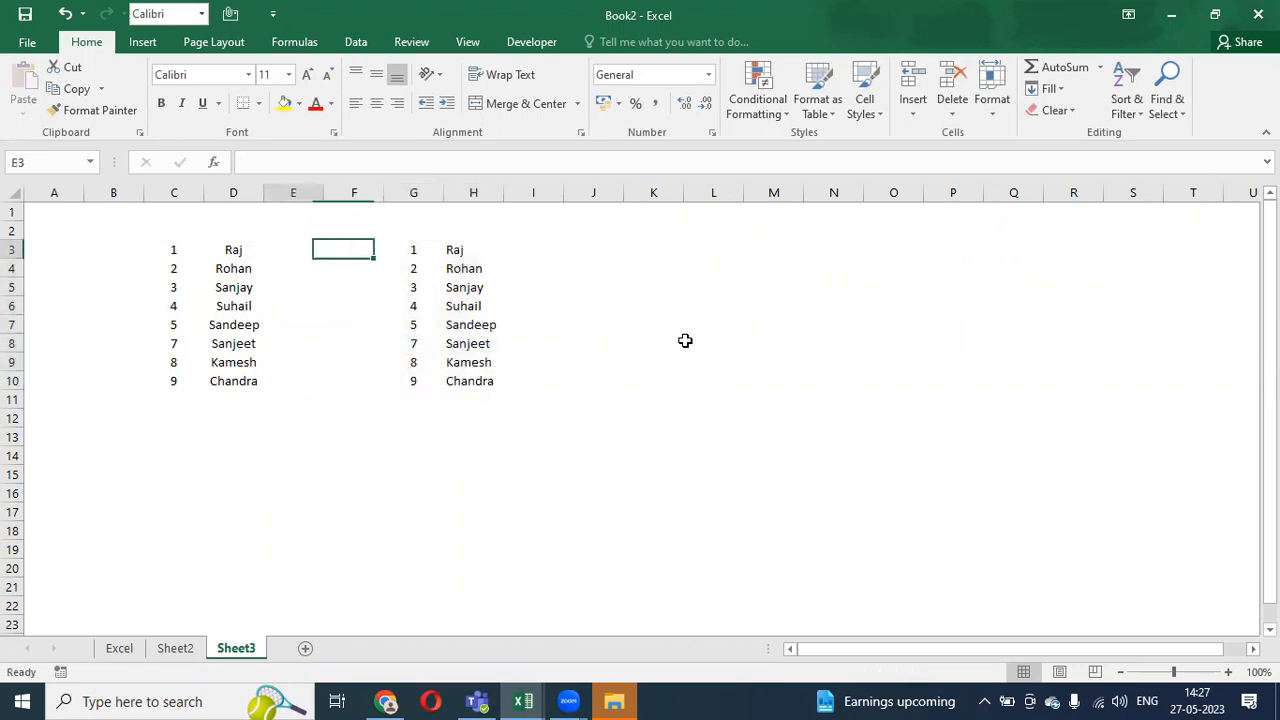
{"action": "key", "text": "Down"}
{"action": "key", "text": "Down"}
{"action": "key", "text": "Down"}
{"action": "key", "text": "Down"}
{"action": "key", "text": "Down"}
{"action": "key", "text": "Down"}
{"action": "key", "text": "Right"}
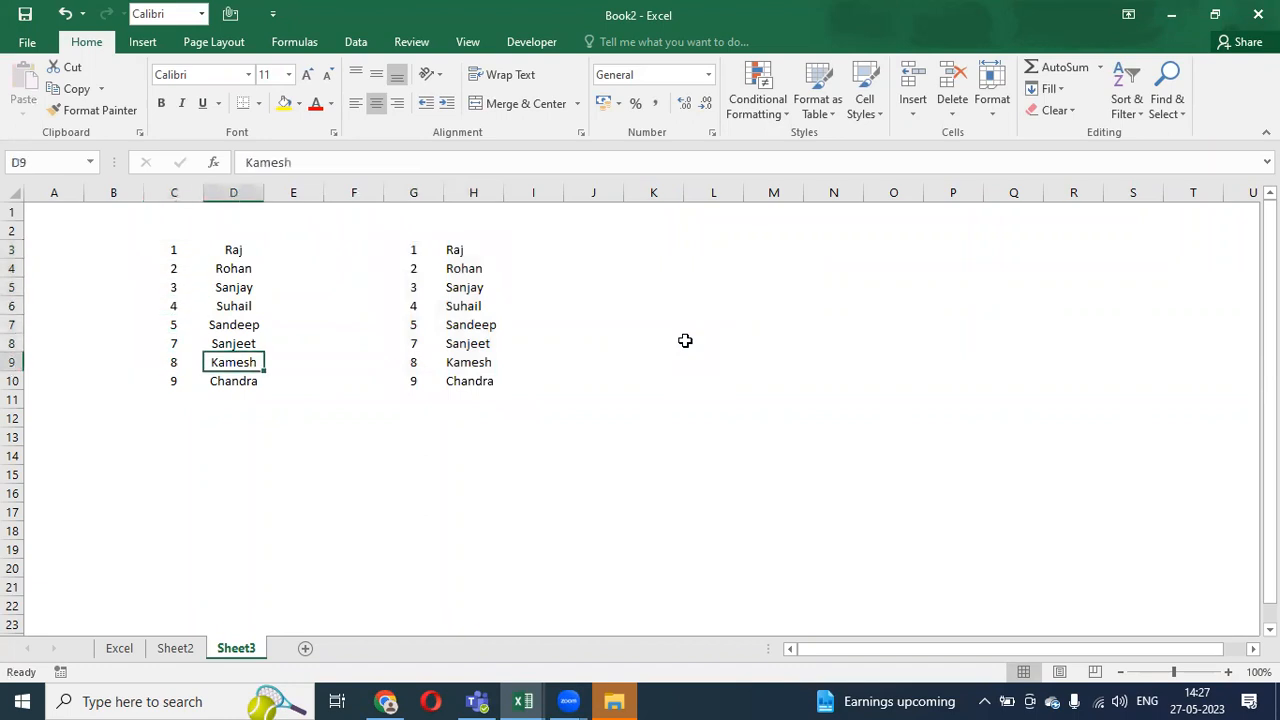
{"action": "key", "text": "Right"}
{"action": "key", "text": "Right"}
{"action": "key", "text": "Right"}
{"action": "key", "text": "Down"}
{"action": "key", "text": "ctrl+c"}
{"action": "key", "text": "Up"}
{"action": "key", "text": "Up"}
{"action": "key", "text": "Up"}
{"action": "key", "text": "Up"}
{"action": "key", "text": "Up"}
{"action": "key", "text": "Up"}
{"action": "key", "text": "Up"}
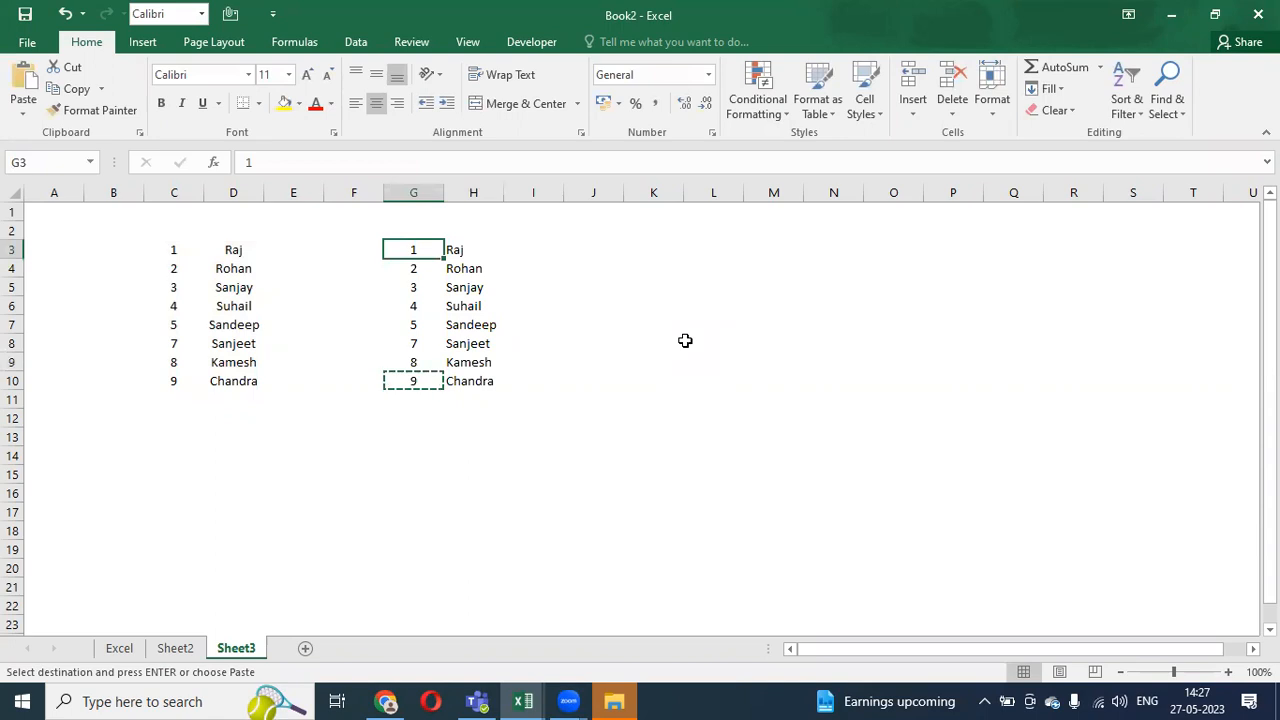
{"action": "key", "text": "Return"}
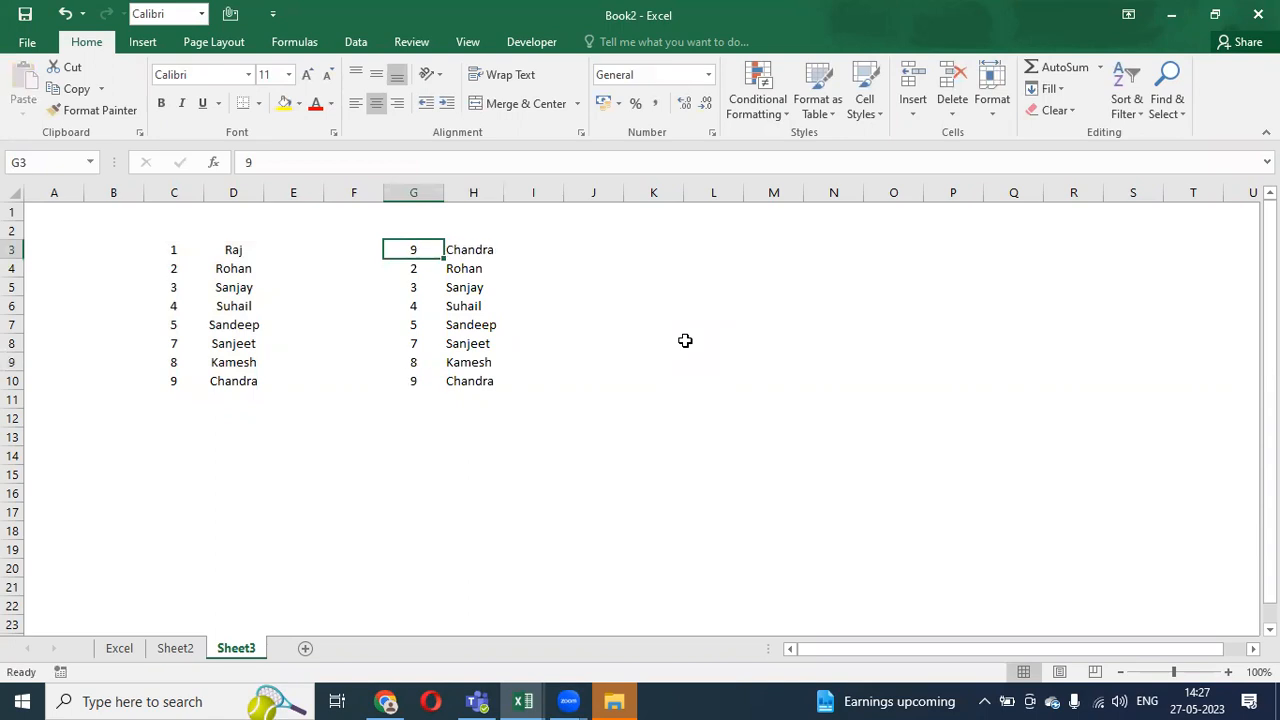
- Change G10 to 1, discarding a stray entry in H3
{"action": "key", "text": "Down"}
{"action": "key", "text": "Up"}
{"action": "key", "text": "Right"}
{"action": "type", "text": "2`"}
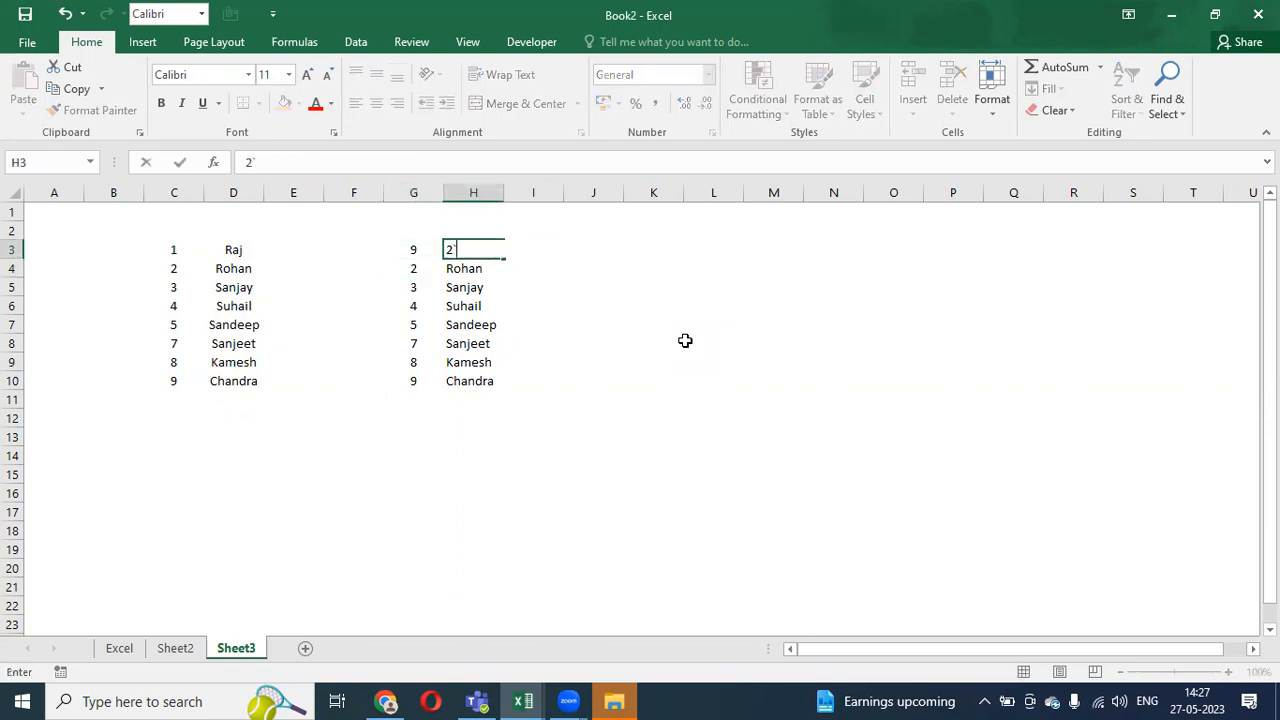
{"action": "key", "text": "Escape"}
{"action": "key", "text": "Down"}
{"action": "key", "text": "Down"}
{"action": "key", "text": "Down"}
{"action": "key", "text": "Down"}
{"action": "key", "text": "Down"}
{"action": "key", "text": "Down"}
{"action": "key", "text": "Down"}
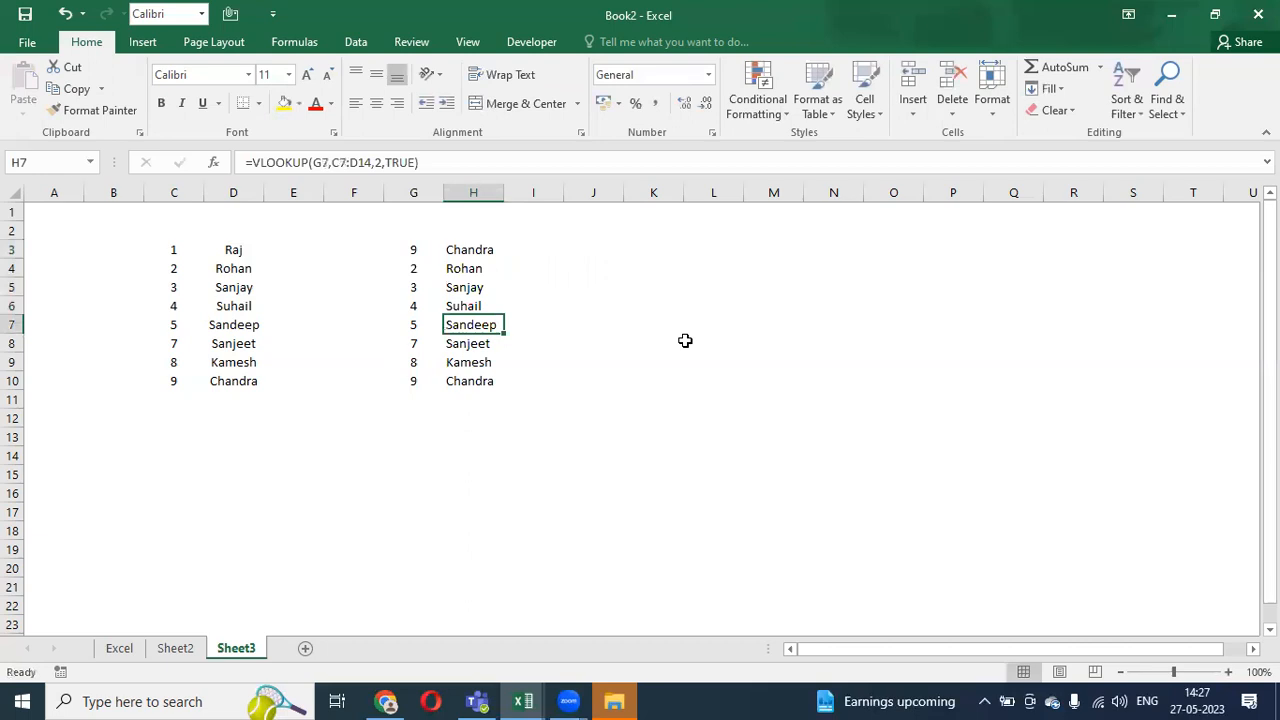
{"action": "key", "text": "Left"}
{"action": "type", "text": "1"}
{"action": "key", "text": "Return"}
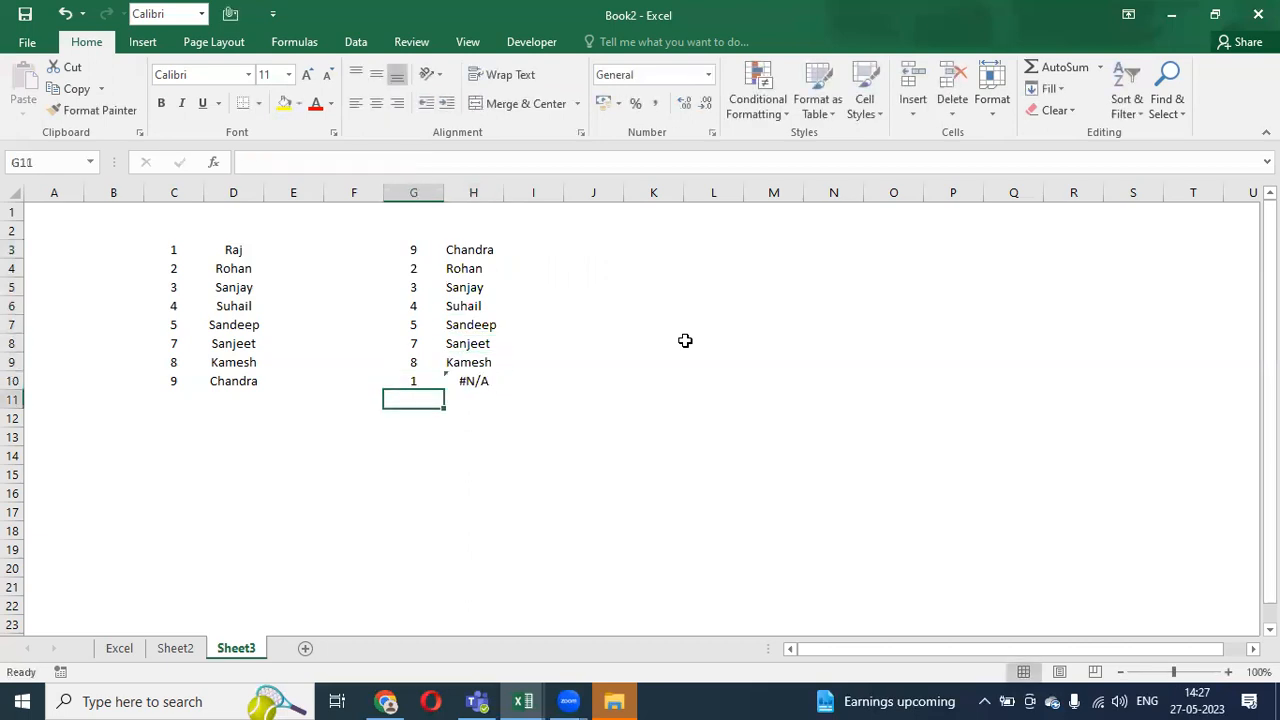
- Check H10, which shows #N/A because its table range shifted
{"action": "key", "text": "Up"}
{"action": "key", "text": "Right"}
{"action": "key", "text": "Left"}
{"action": "key", "text": "Right"}
- Inspect H10's lookup formula ranges without changing them
{"action": "key", "text": "F2"}
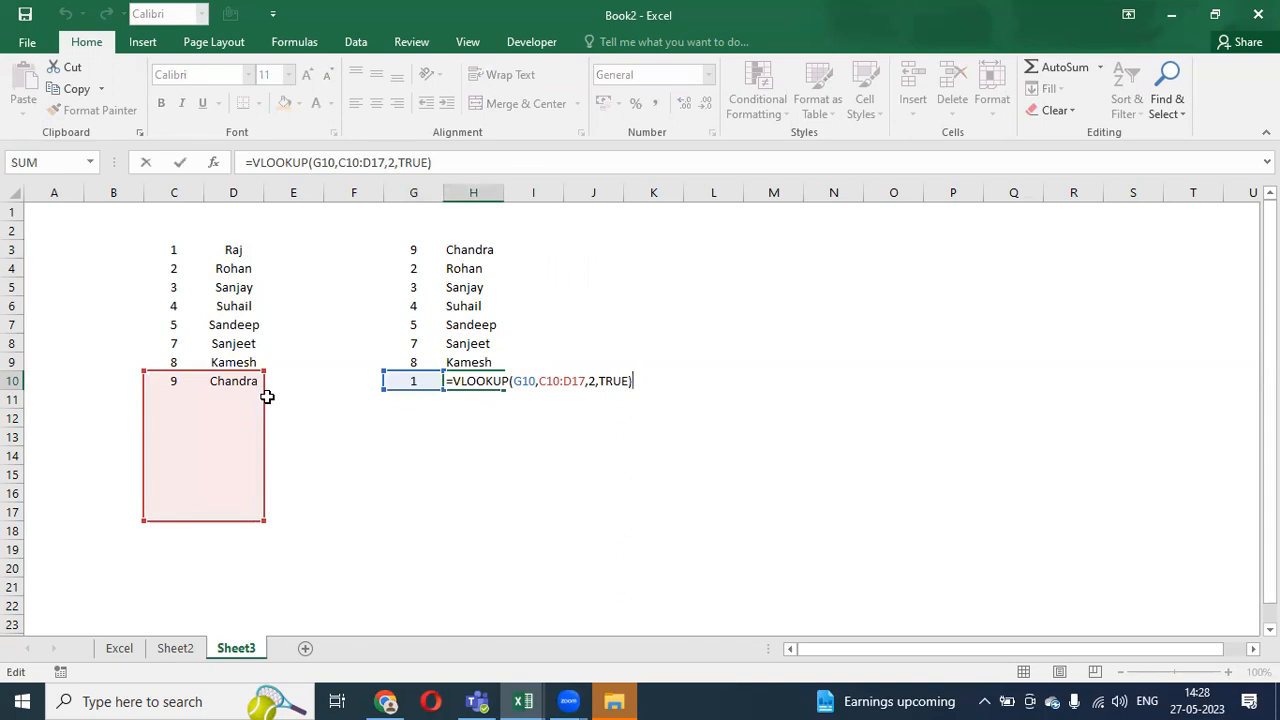
{"action": "key", "text": "ctrl+Return"}
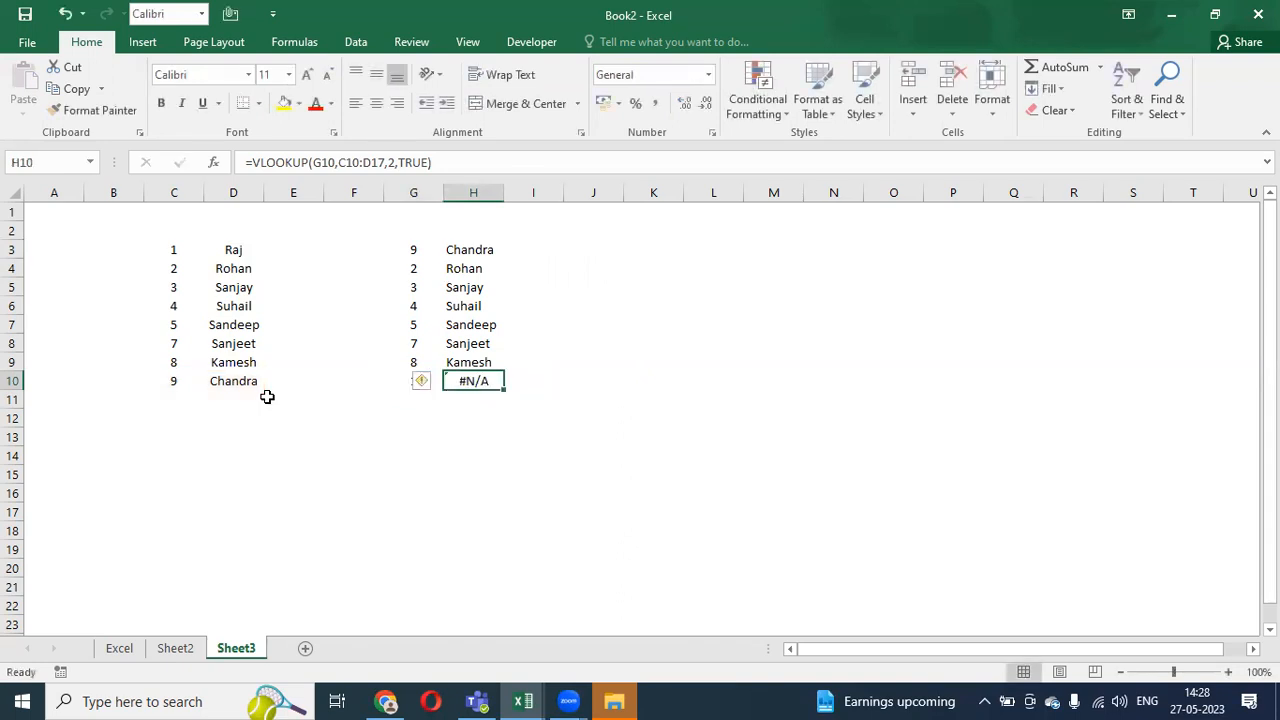
{"action": "key", "text": "Up"}
{"action": "key", "text": "Up"}
{"action": "key", "text": "Up"}
{"action": "key", "text": "Up"}
{"action": "key", "text": "Up"}
{"action": "key", "text": "Up"}
{"action": "key", "text": "Up"}
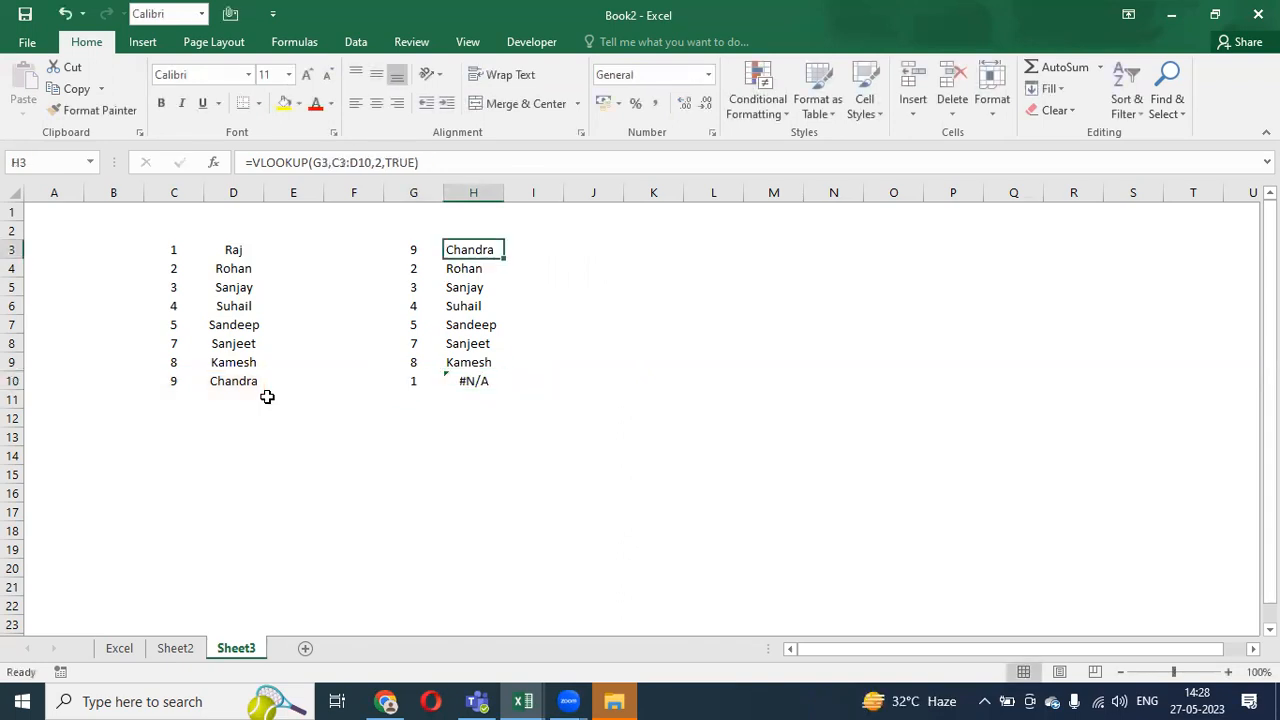
- Make H3's table range absolute as $C$3:$D$10 with F4
{"action": "key", "text": "F2"}
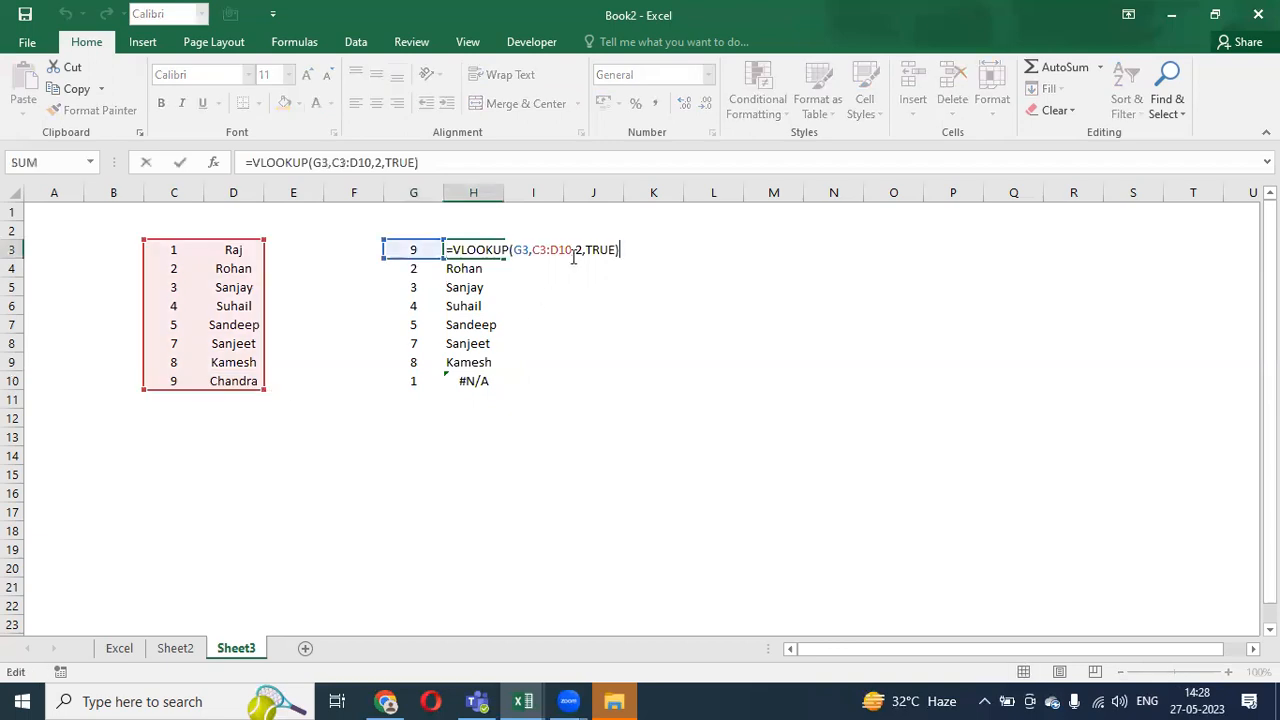
{"action": "left_click_drag", "start_coordinate": [571, 250], "coordinate": [533, 250]}
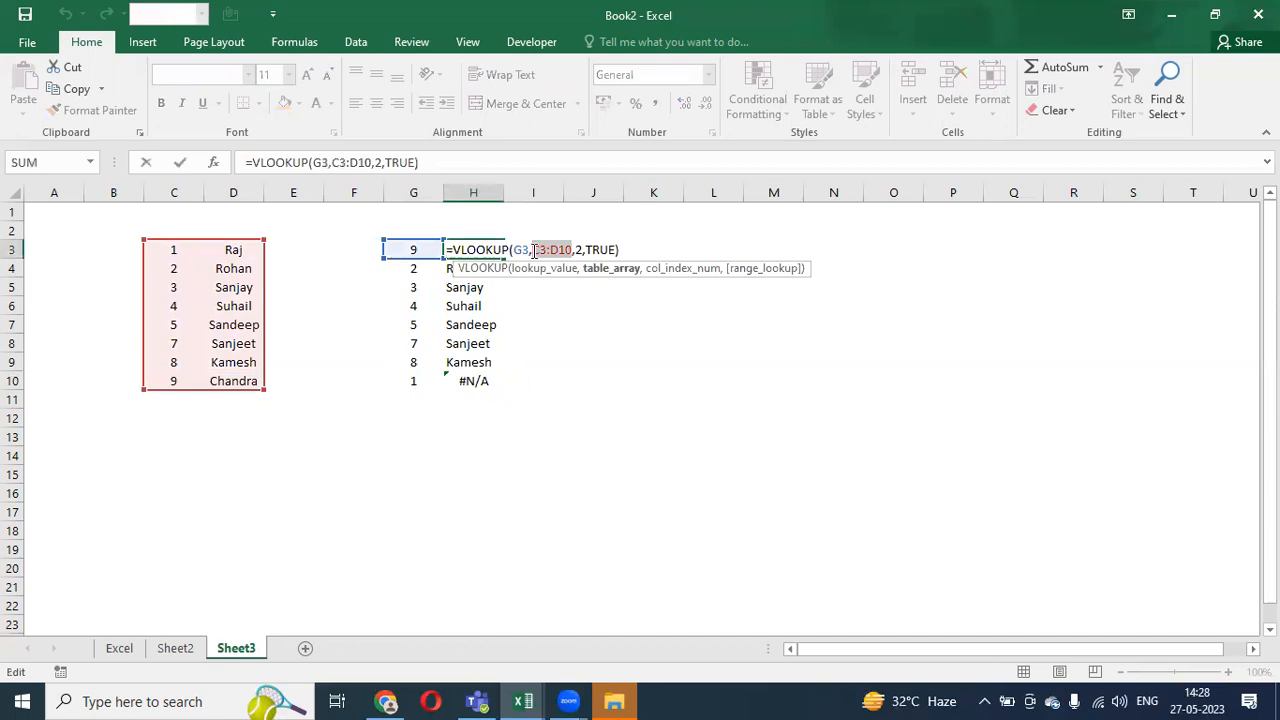
{"action": "key", "text": "F4"}
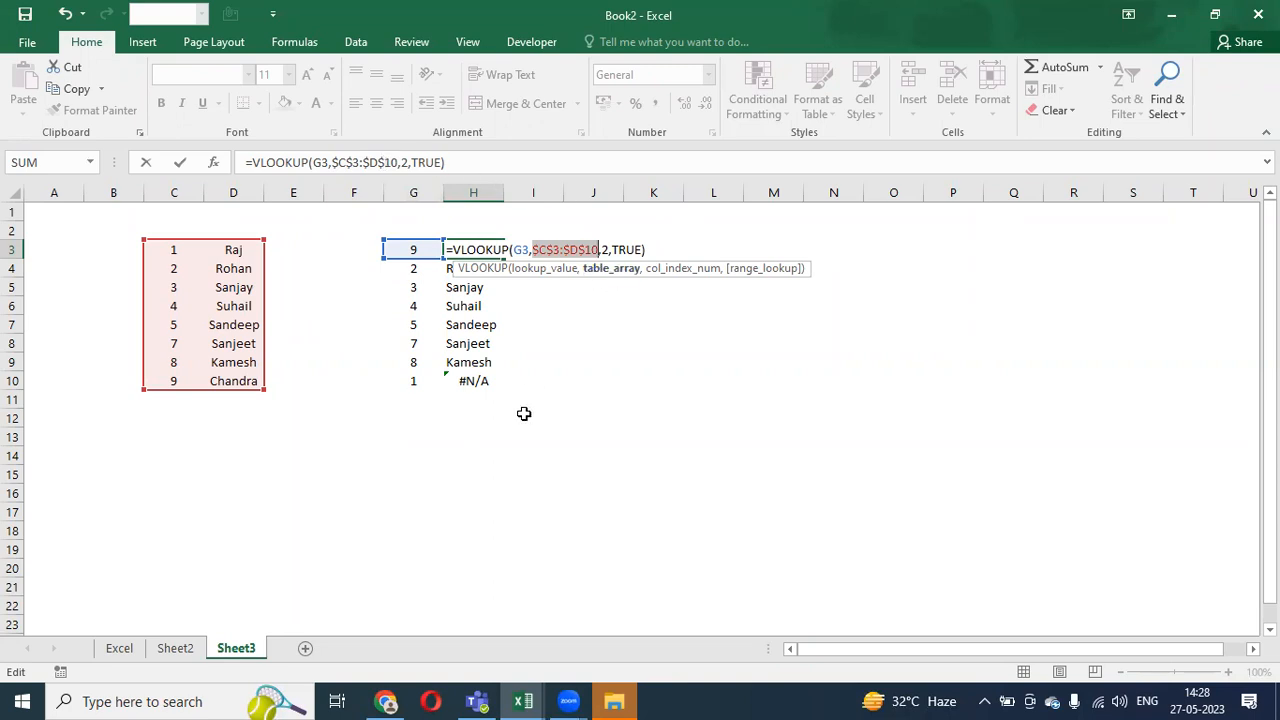
- Commit H3's VLOOKUP with locked $C$3:$D$10 and copy it down to H10, so H10 shows Raj
{"action": "key", "text": "Return"}
{"action": "key", "text": "Up"}
{"action": "key", "text": "ctrl+c"}
{"action": "key", "text": "ctrl+shift+Down"}
{"action": "key", "text": "ctrl+v"}
{"action": "key", "text": "Escape"}
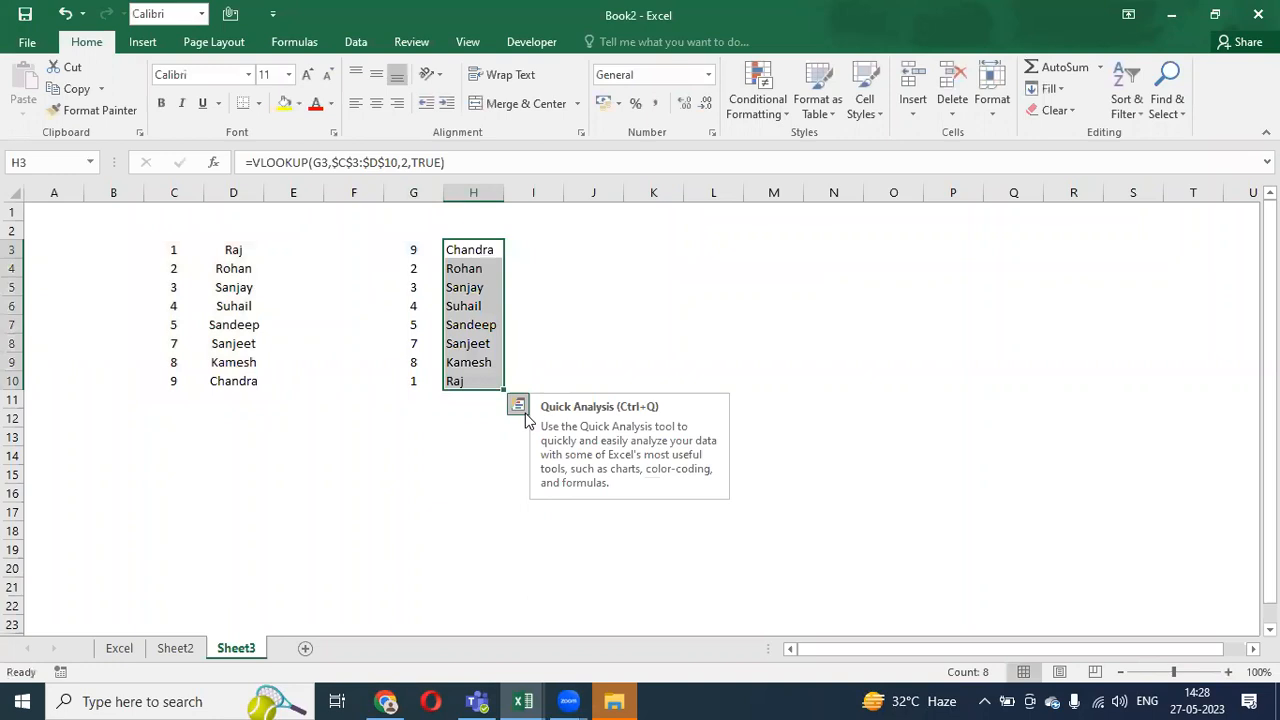
{"action": "key", "text": "Up"}
{"action": "key", "text": "Down"}
{"action": "key", "text": "ctrl+shift+Down"}
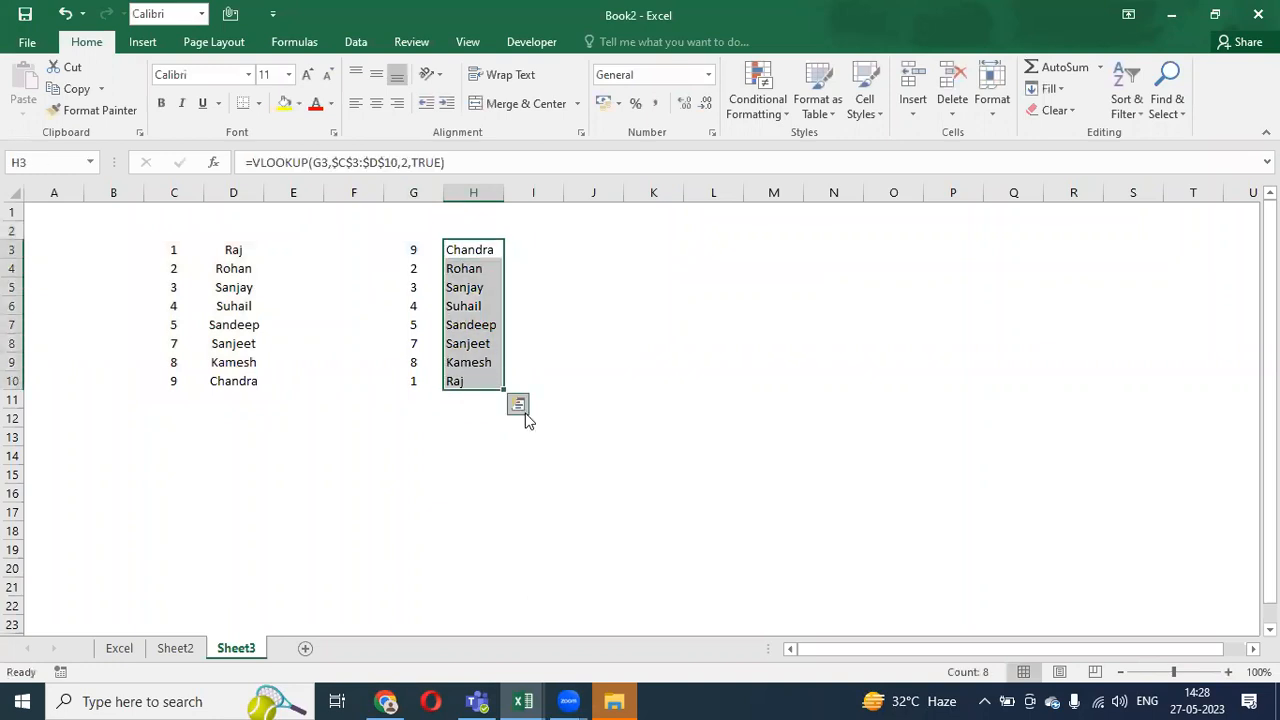
- Enter 10 in E3 and copy it down E3:E10 beside the names
{"action": "key", "text": "Left"}
{"action": "key", "text": "Left"}
{"action": "key", "text": "Left"}
{"action": "key", "text": "Left"}
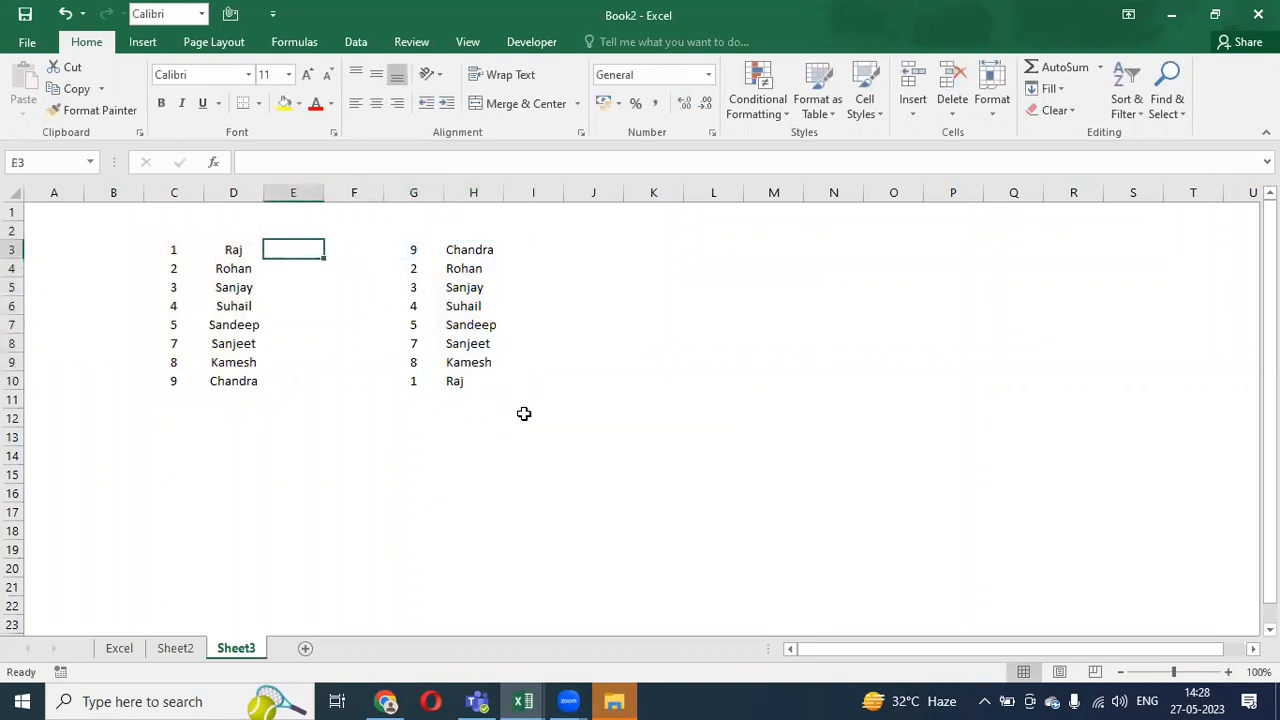
{"action": "key", "text": "Left"}
{"action": "key", "text": "ctrl+shift+Down"}
{"action": "key", "text": "Right"}
{"action": "key", "text": "Right"}
{"action": "type", "text": "10"}
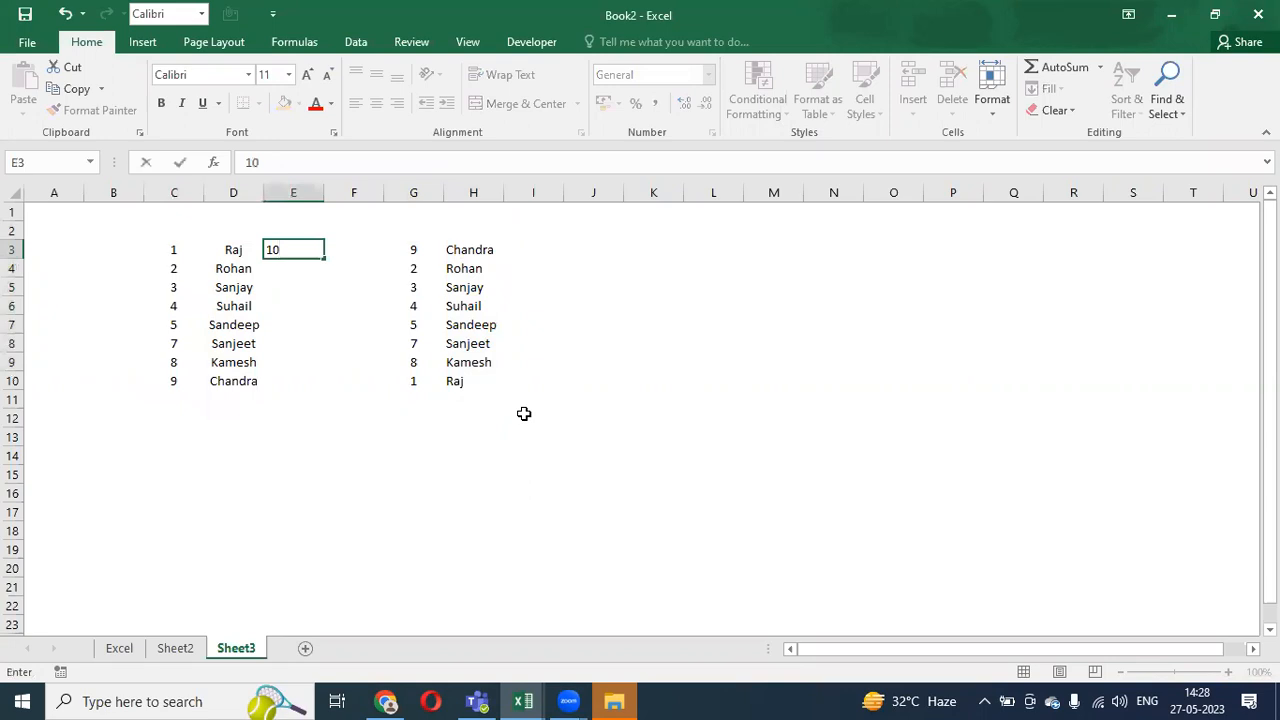
{"action": "key", "text": "ctrl+Return"}
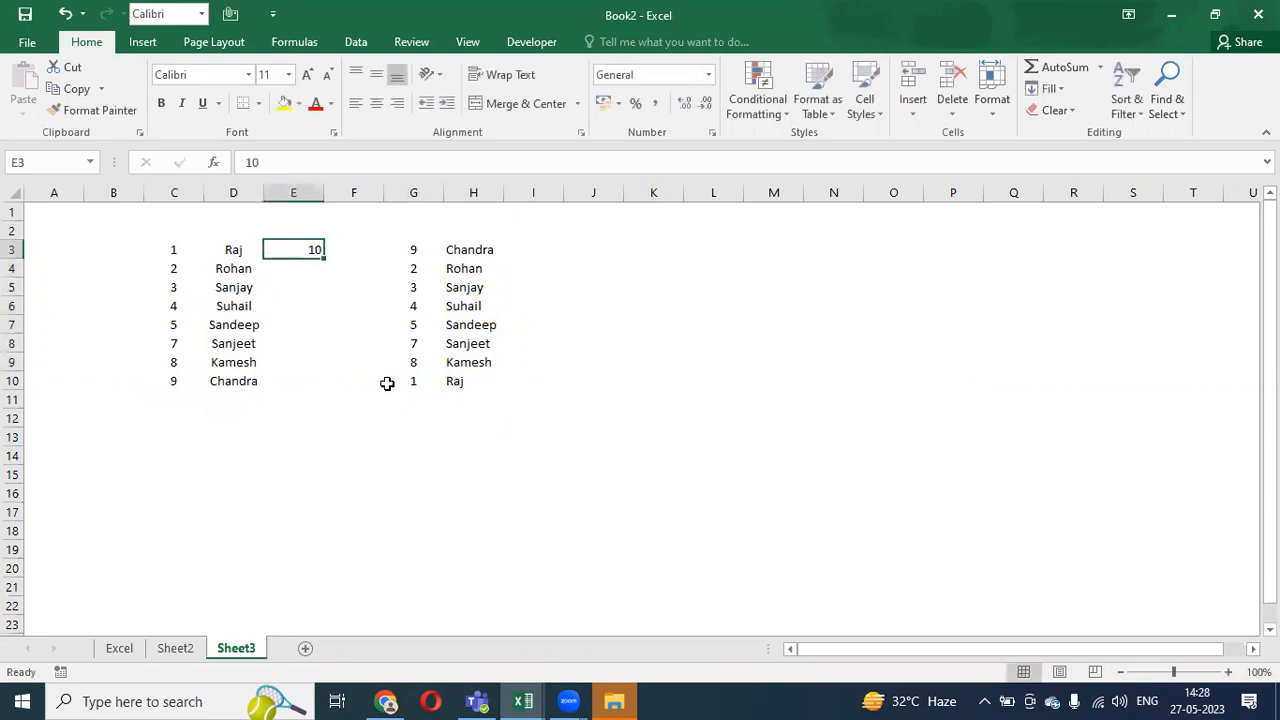
{"action": "left_click_drag", "start_coordinate": [326, 257], "coordinate": [303, 395]}
- Turn E3:E10 into a linear series from 10 to 17 with step 1
{"action": "key", "text": "ctrl+c"}
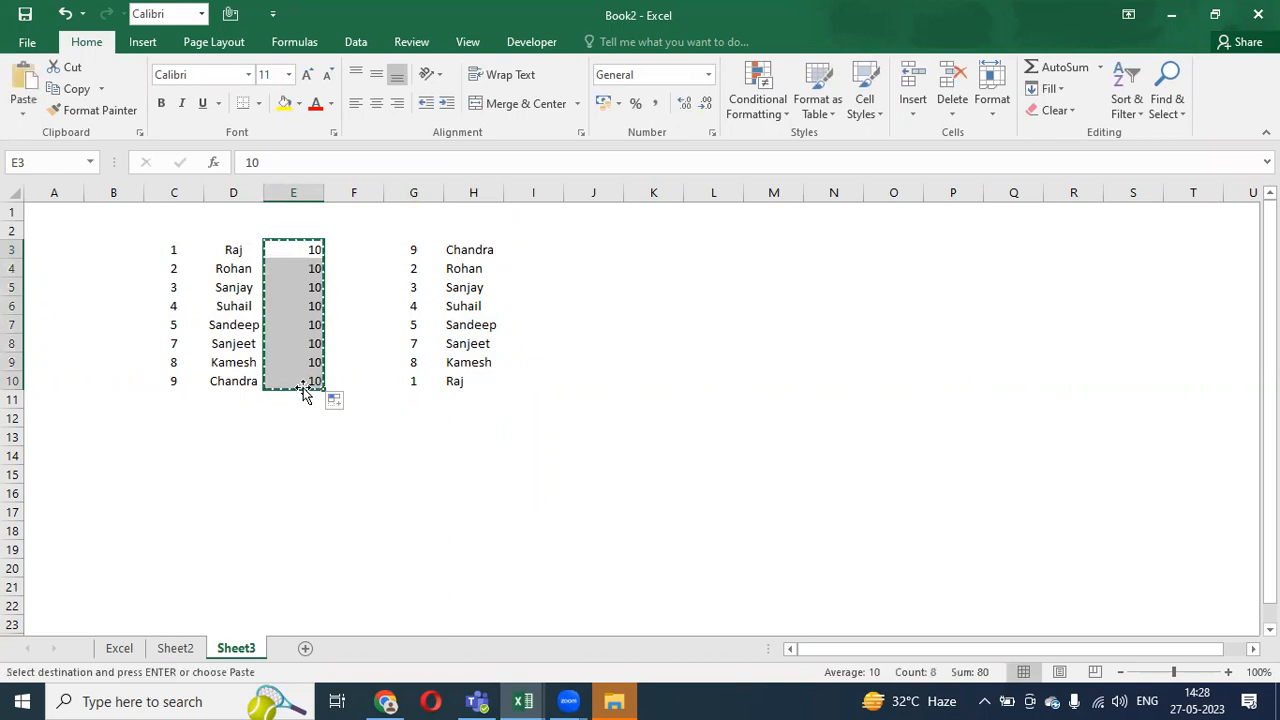
{"action": "key", "text": "alt+e"}
{"action": "key", "text": "s"}
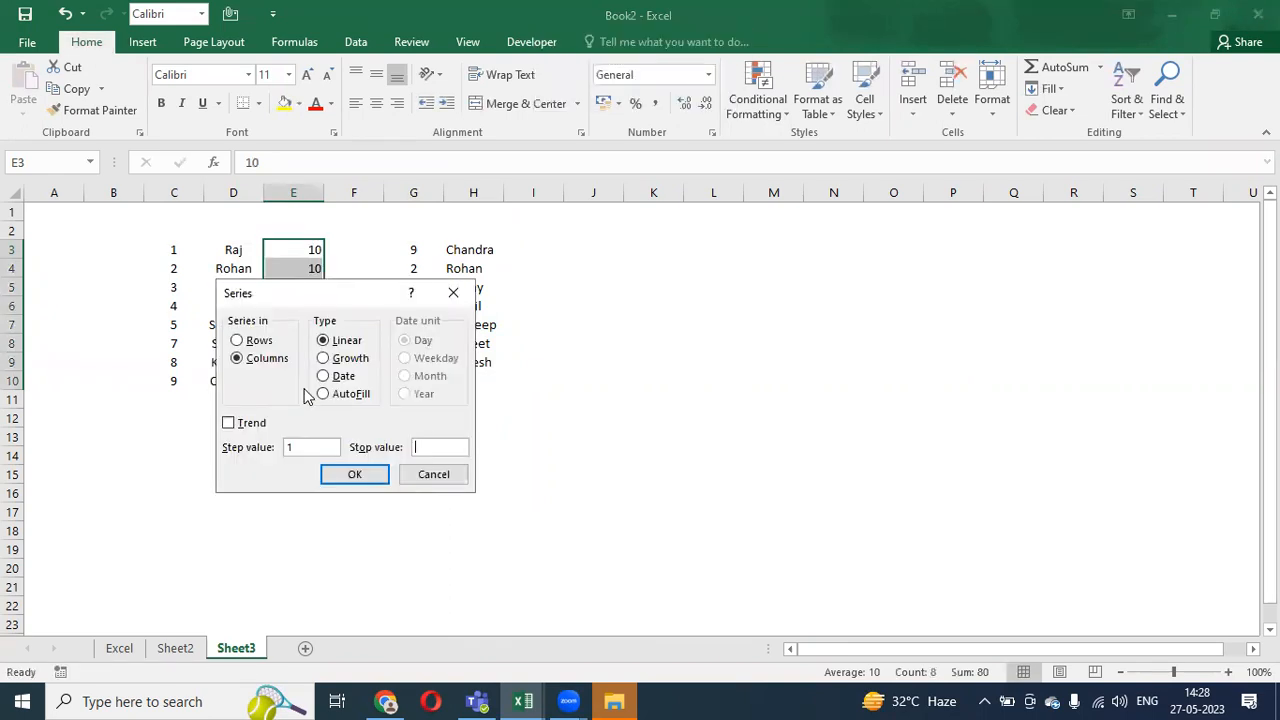
{"action": "key", "text": "Return"}
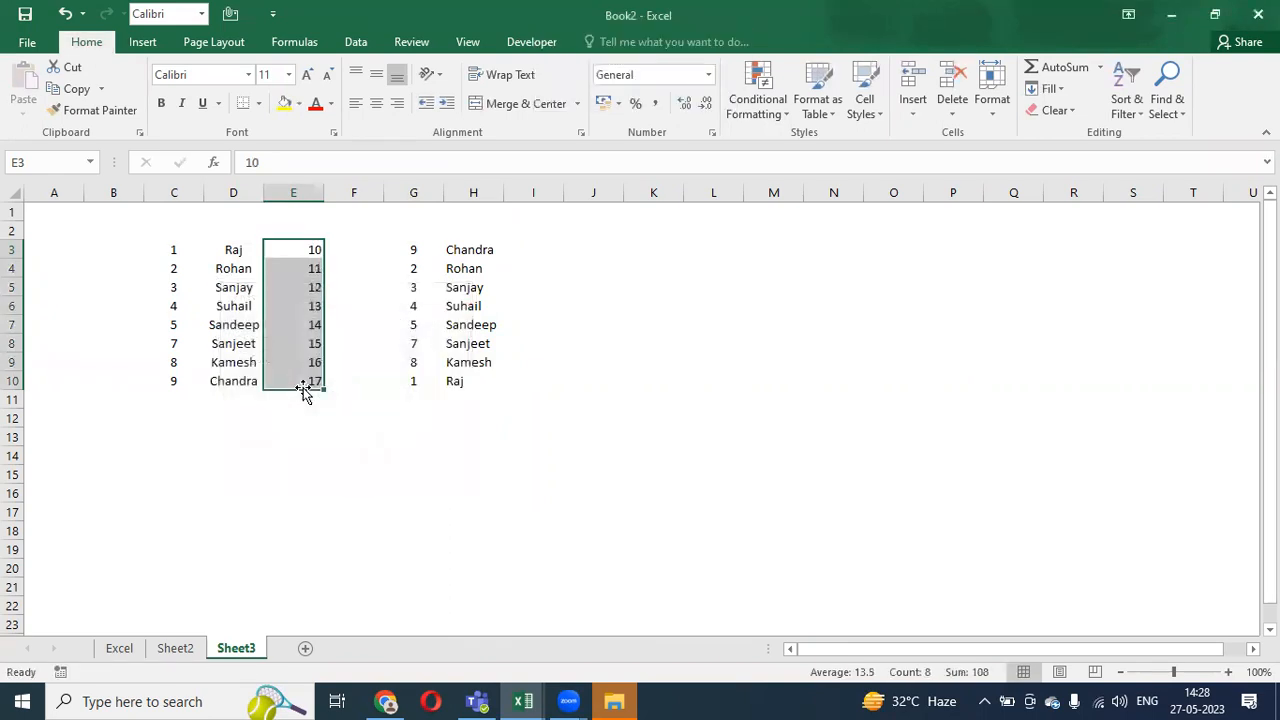
{"action": "key", "text": "ctrl+c"}
{"action": "key", "text": "Escape"}
{"action": "key", "text": "Right"}
{"action": "key", "text": "Right"}
{"action": "key", "text": "Right"}
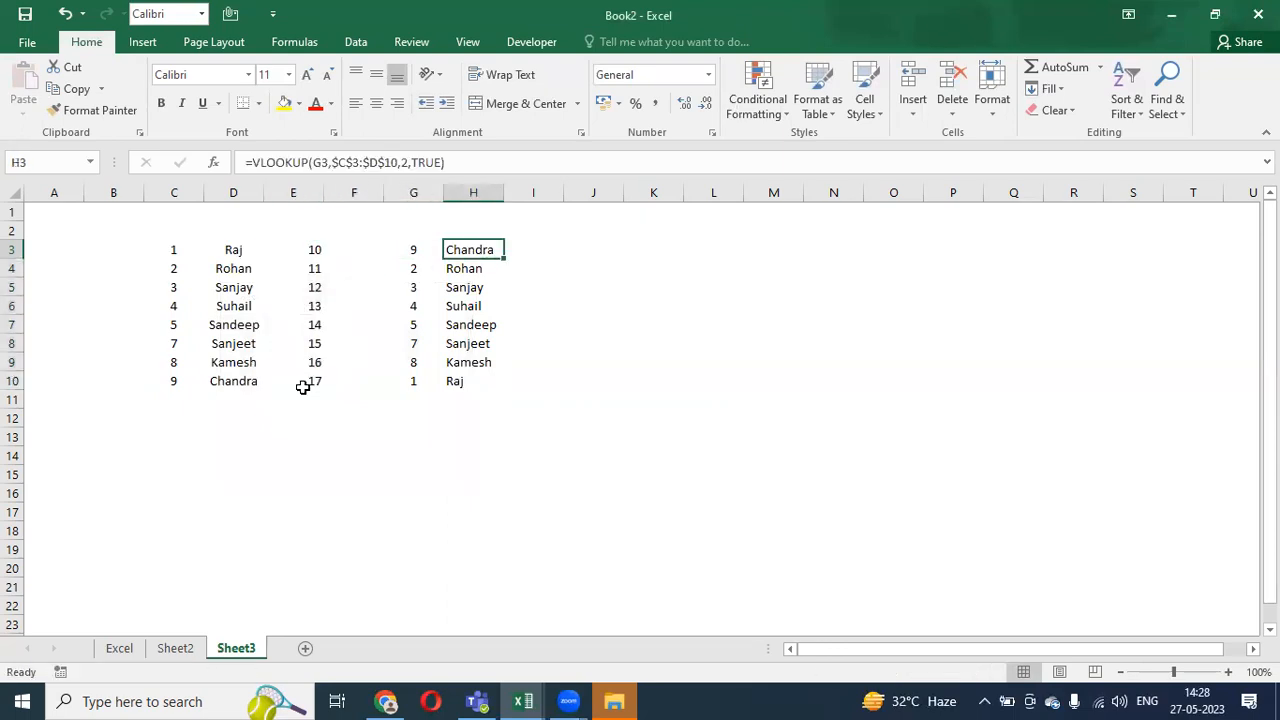
- Paste the H3:H10 lookup formulas into I3:I10 and check the I3 and I4 formulas
{"action": "key", "text": "shift+Down"}
{"action": "key", "text": "shift+Down"}
{"action": "key", "text": "shift+Down"}
{"action": "key", "text": "shift+Down"}
{"action": "key", "text": "shift+Down"}
{"action": "key", "text": "shift+Down"}
{"action": "key", "text": "shift+Down"}
{"action": "key", "text": "ctrl+c"}
{"action": "key", "text": "Right"}
{"action": "key", "text": "ctrl+v"}
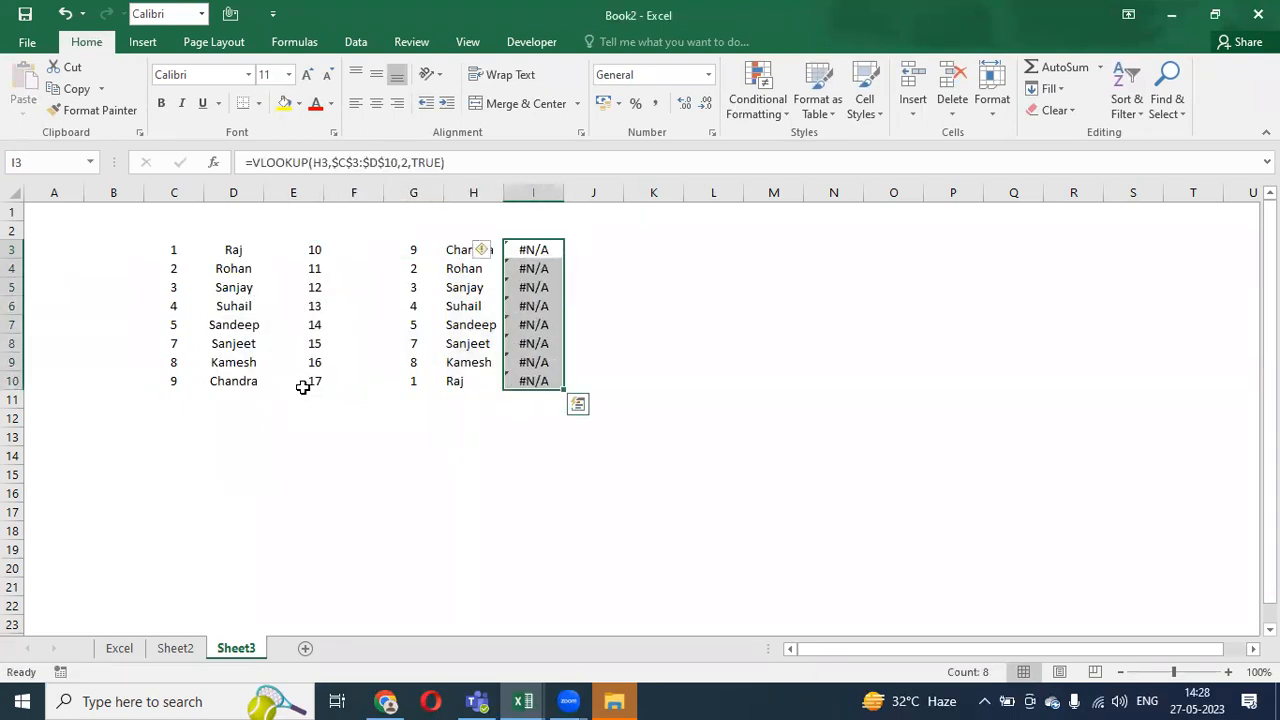
{"action": "key", "text": "Up"}
{"action": "key", "text": "Down"}
{"action": "key", "text": "F2"}
{"action": "key", "text": "Return"}
{"action": "key", "text": "F2"}
{"action": "key", "text": "Return"}
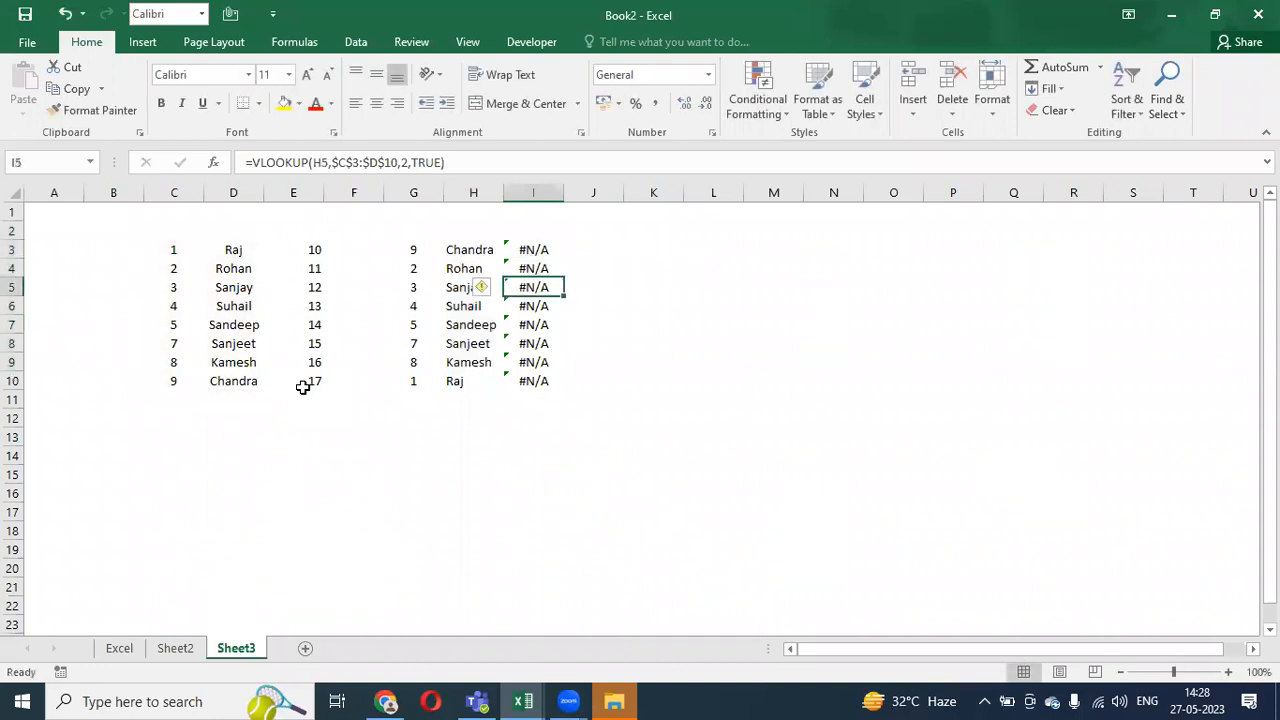
{"action": "key", "text": "Down"}
{"action": "key", "text": "Up"}
{"action": "key", "text": "Up"}
{"action": "key", "text": "Up"}
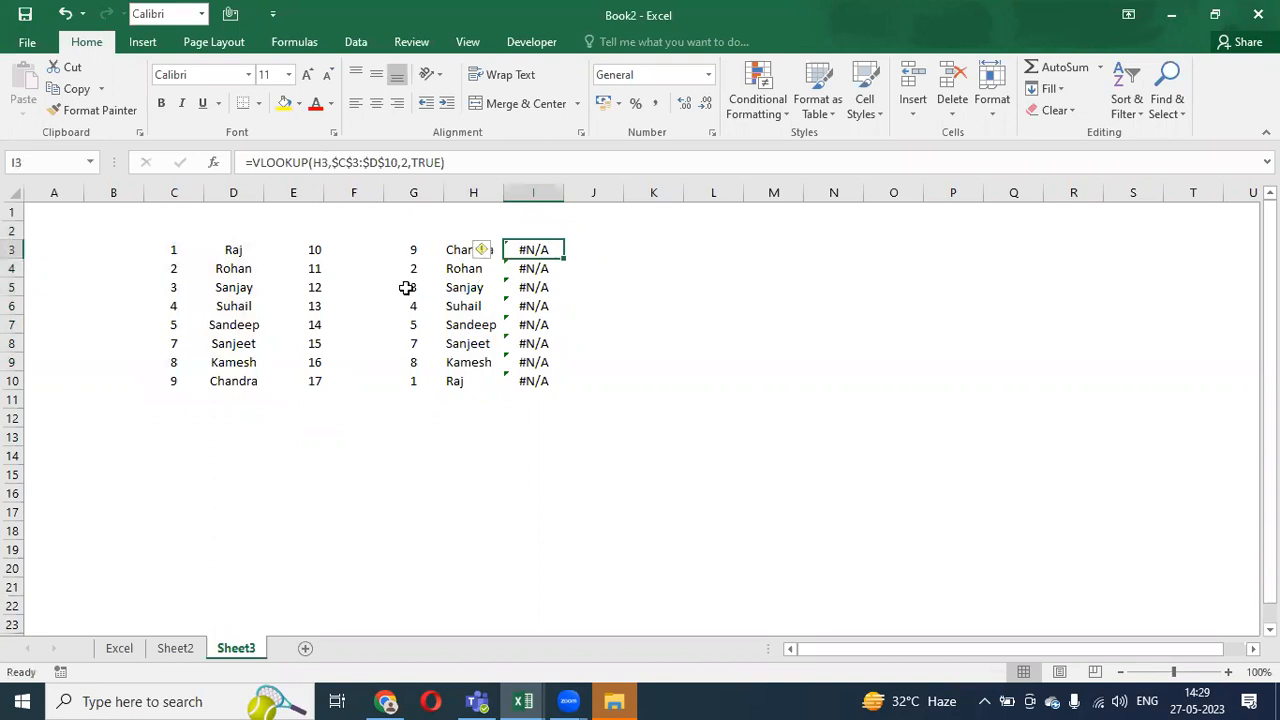
- Copy H3:H10 again into I3:I10, leaving #N/A in every row
{"action": "key", "text": "Left"}
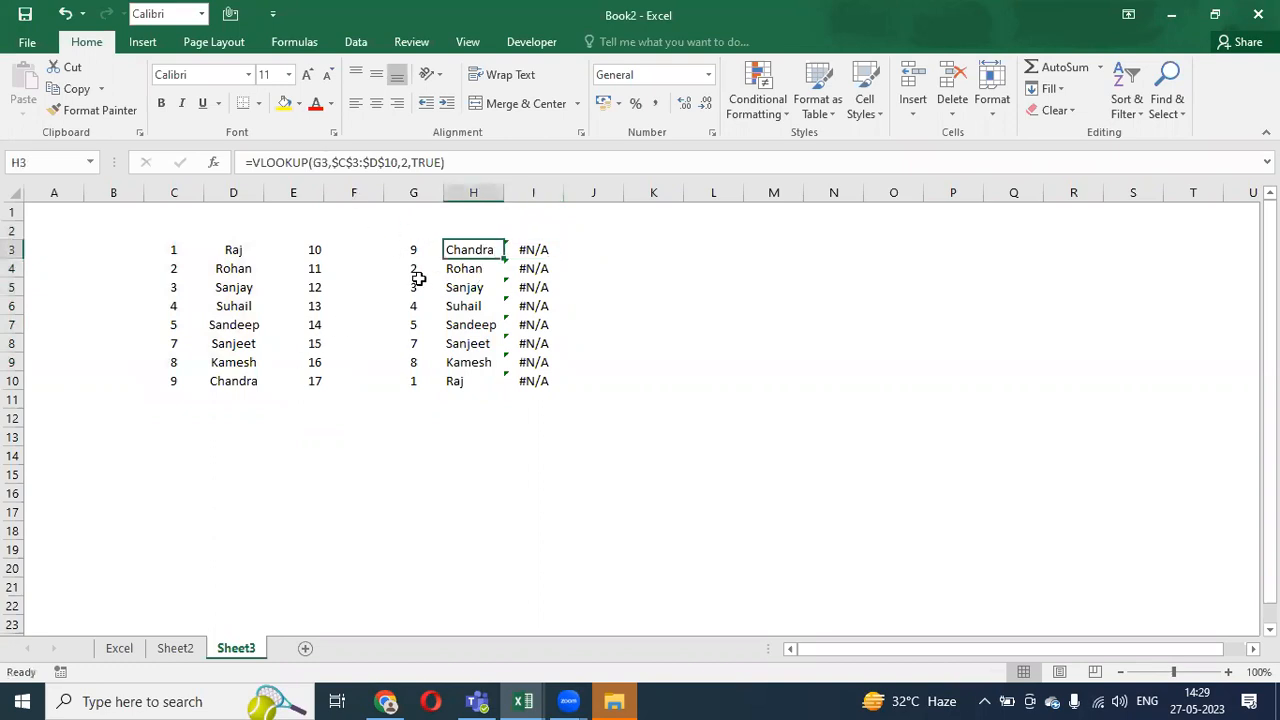
{"action": "key", "text": "ctrl+shift+Down"}
{"action": "key", "text": "ctrl+c"}
{"action": "key", "text": "Right"}
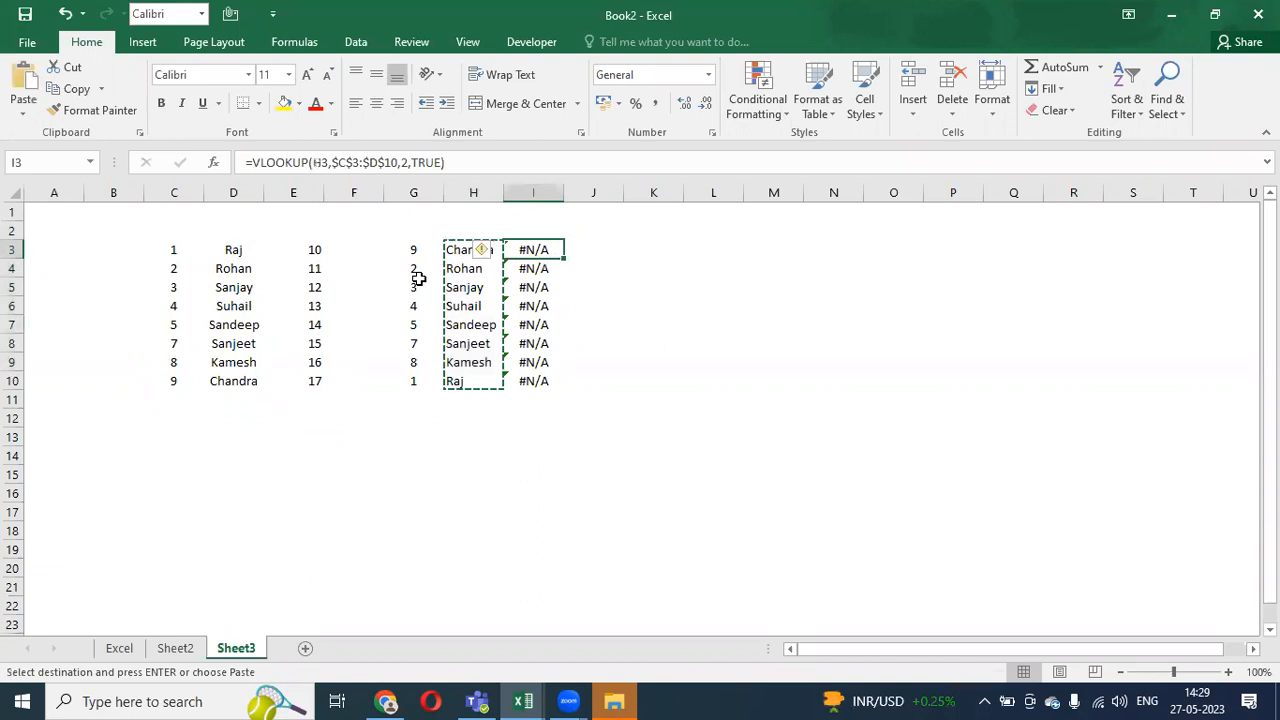
{"action": "key", "text": "Return"}
{"action": "key", "text": "Up"}
{"action": "key", "text": "Down"}
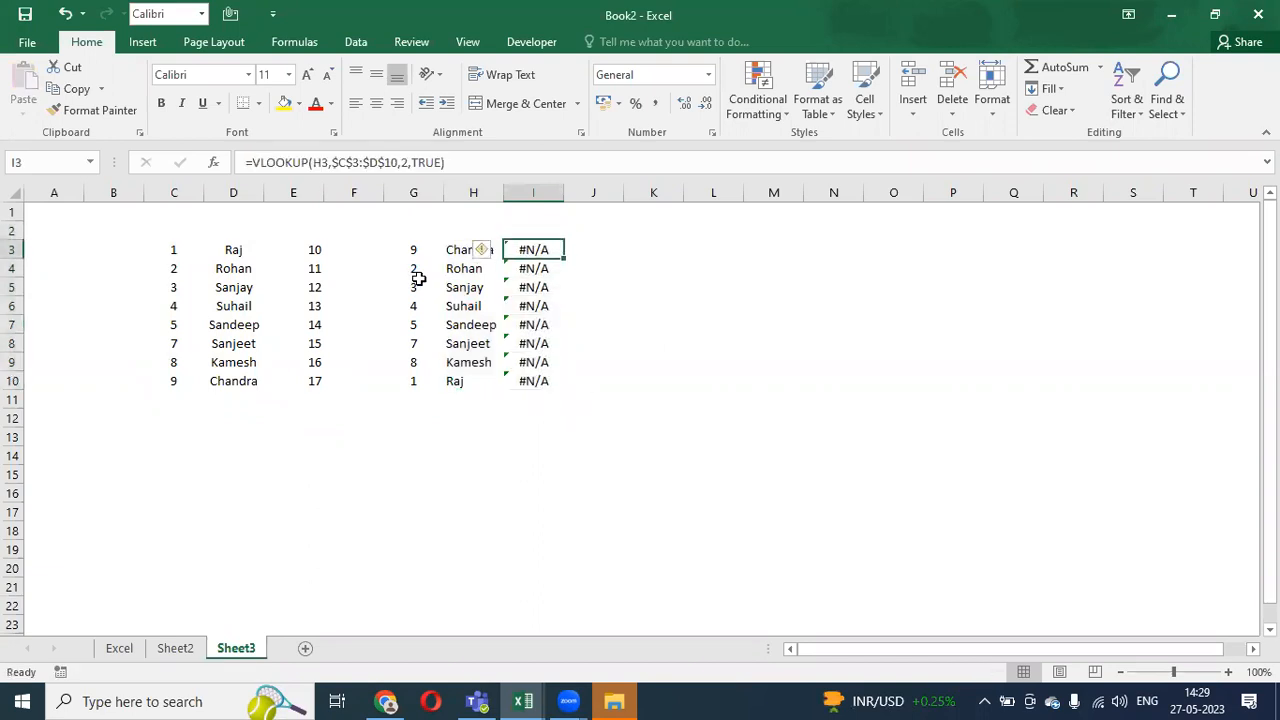
{"action": "key", "text": "Left"}
{"action": "key", "text": "Left"}
{"action": "key", "text": "Right"}
{"action": "key", "text": "Right"}
{"action": "left_click", "coordinate": [381, 214]}
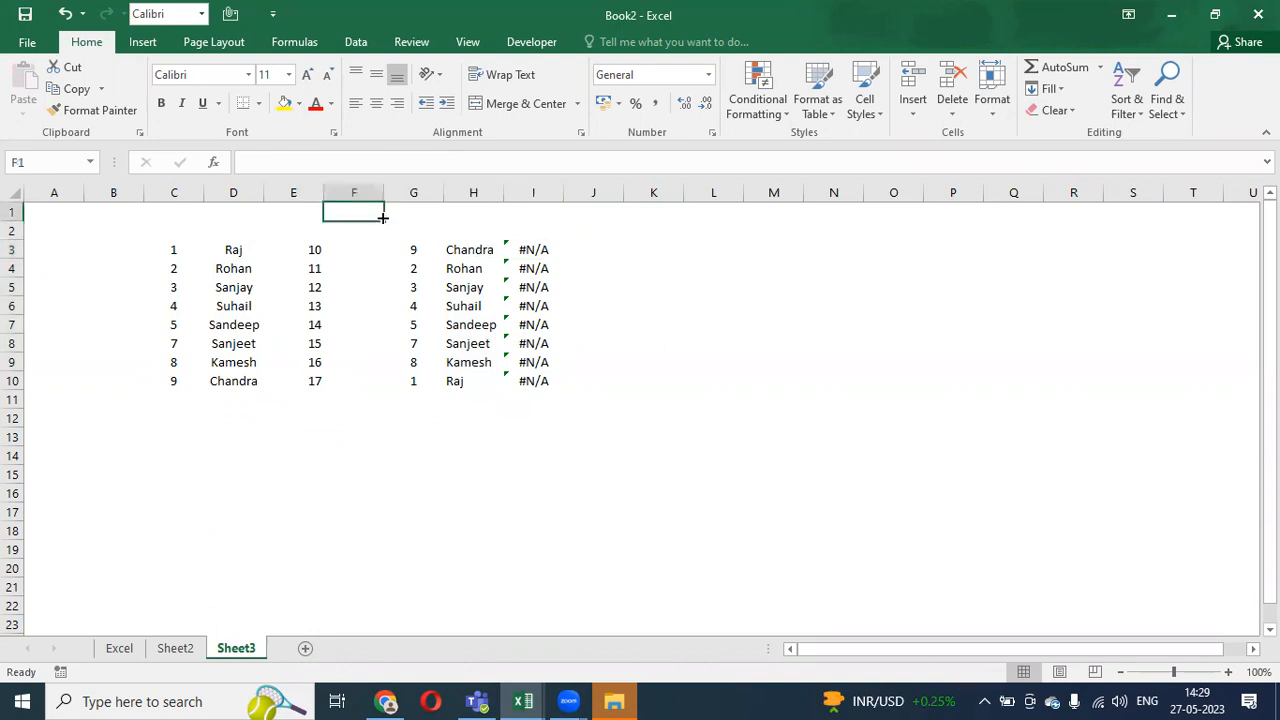
- Inspect the H3 and I3 lookup formulas without changing them
{"action": "key", "text": "Right"}
{"action": "key", "text": "Right"}
{"action": "key", "text": "Down"}
{"action": "key", "text": "Right"}
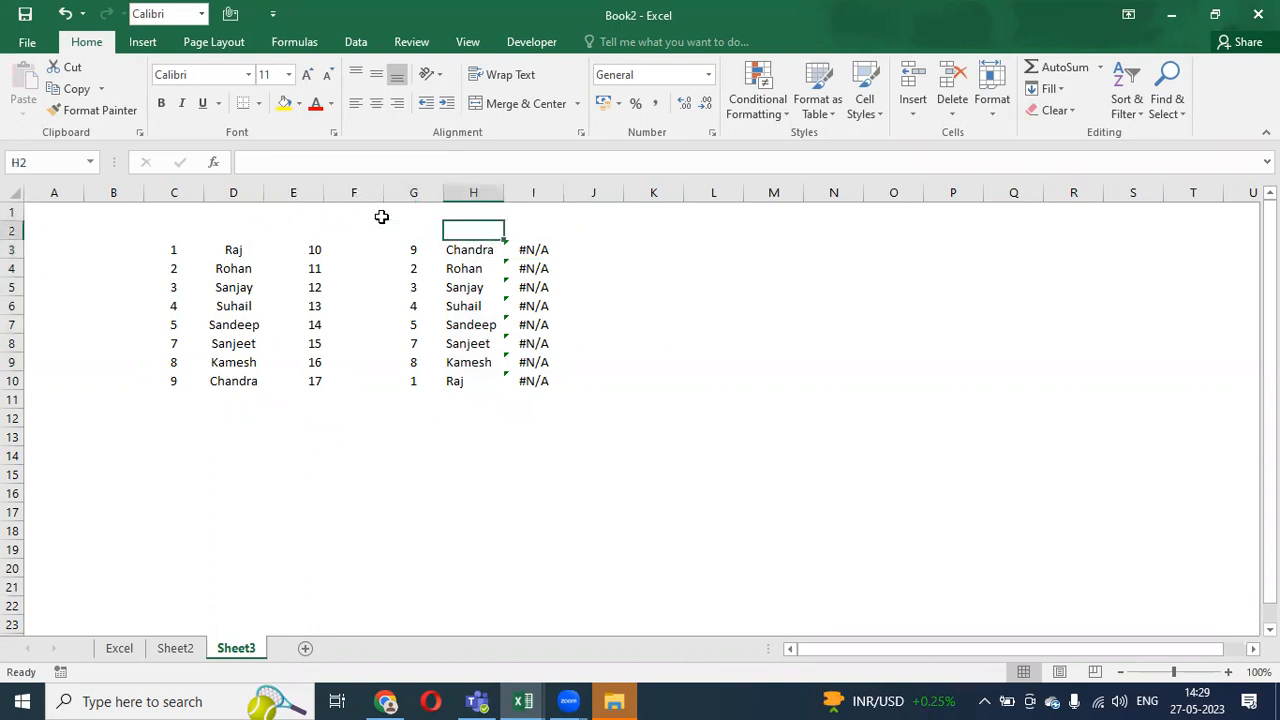
{"action": "key", "text": "Down"}
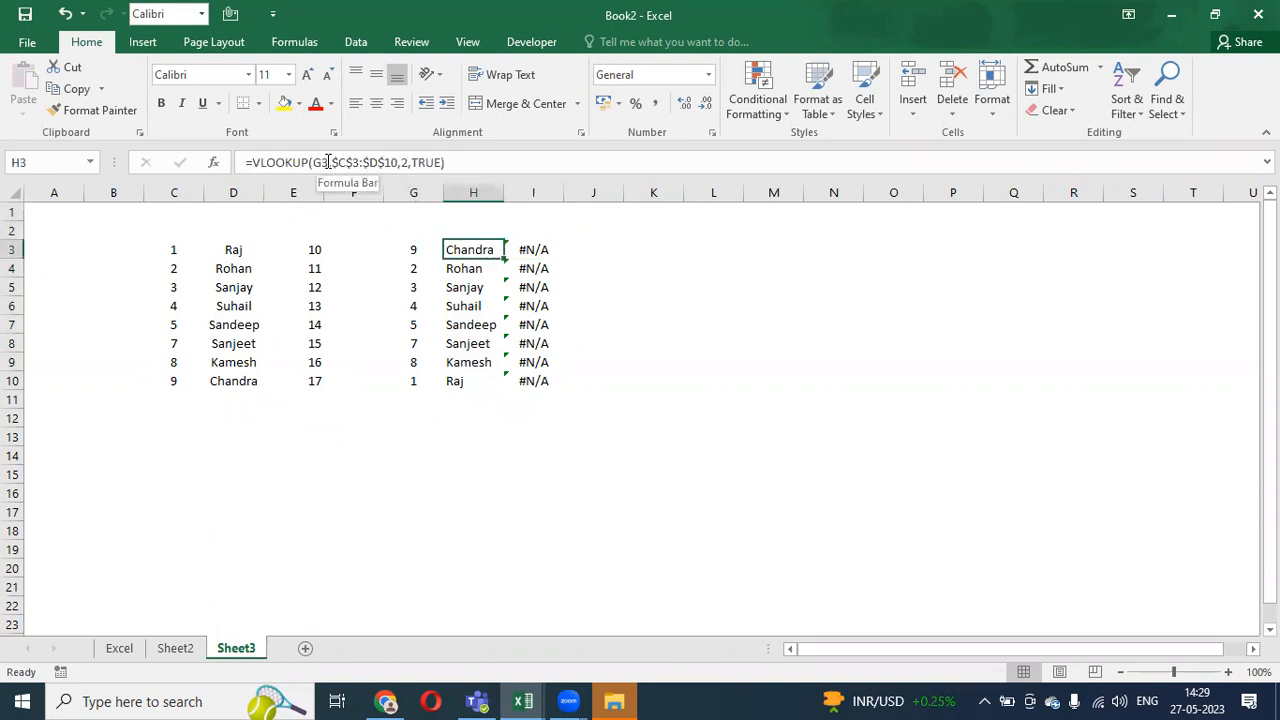
{"action": "left_click", "coordinate": [320, 162]}
{"action": "double_click", "coordinate": [320, 162]}
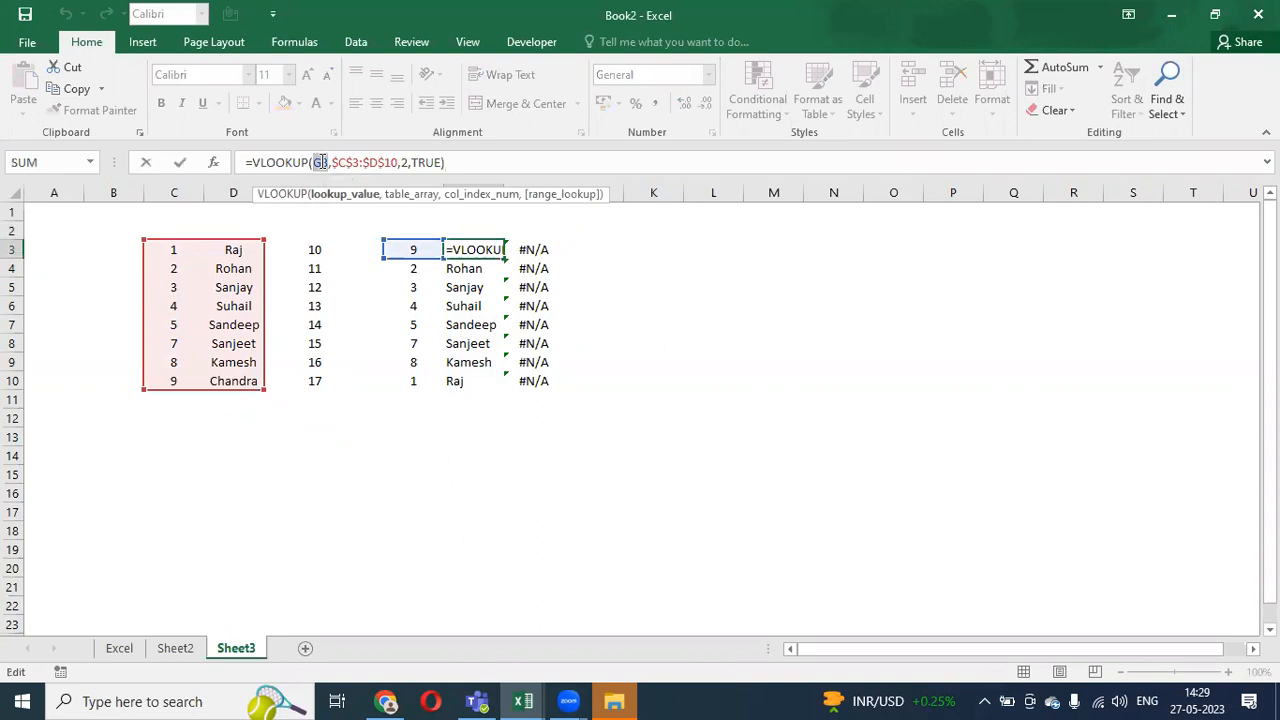
{"action": "key", "text": "Escape"}
{"action": "left_click", "coordinate": [515, 250]}
{"action": "left_click", "coordinate": [322, 162]}
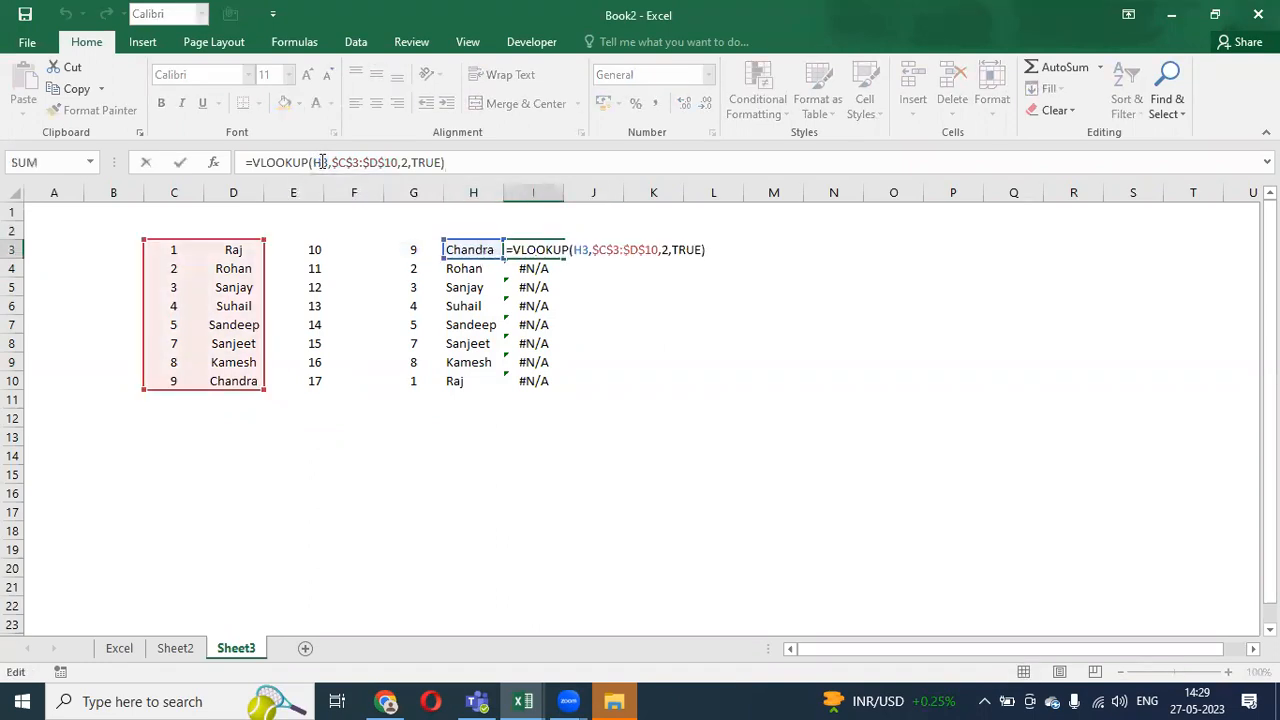
{"action": "key", "text": "Escape"}
{"action": "left_click", "coordinate": [441, 255]}
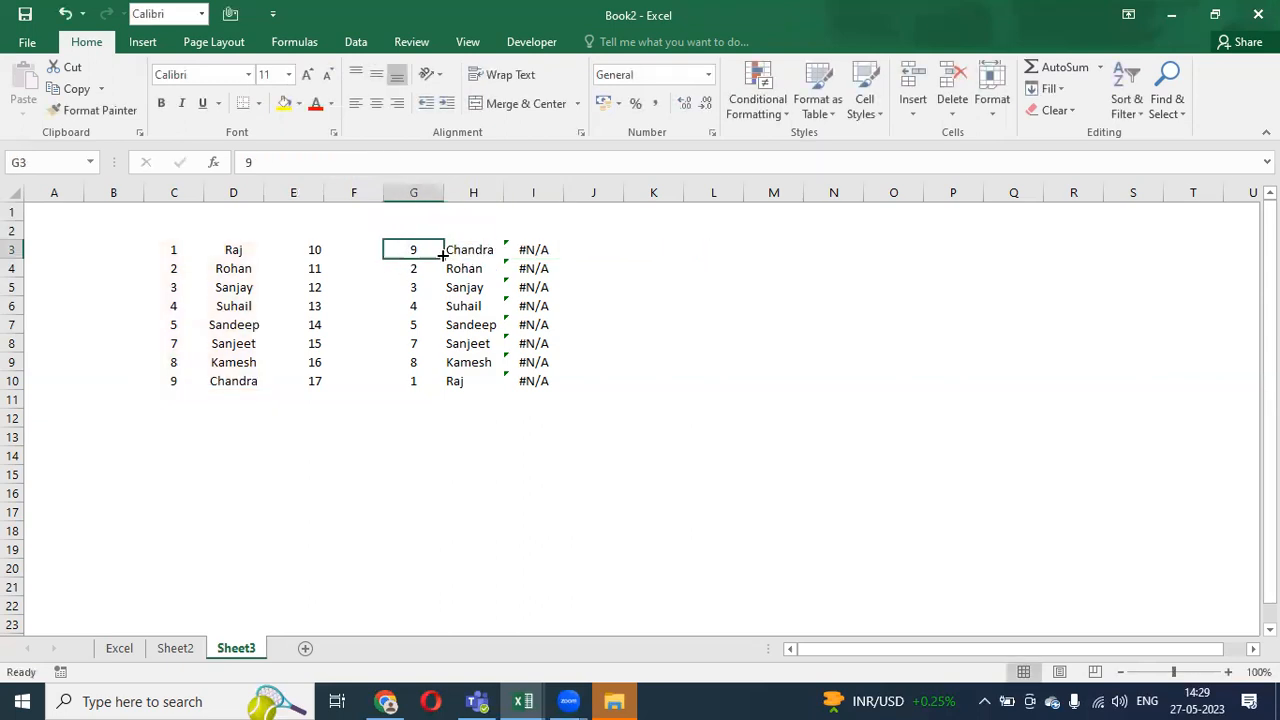
{"action": "left_click", "coordinate": [470, 250]}
- Change H3 to =VLOOKUP($G3,$C$3:$E$10,2,TRUE) and paste it across H3:I10
{"action": "double_click", "coordinate": [472, 249]}
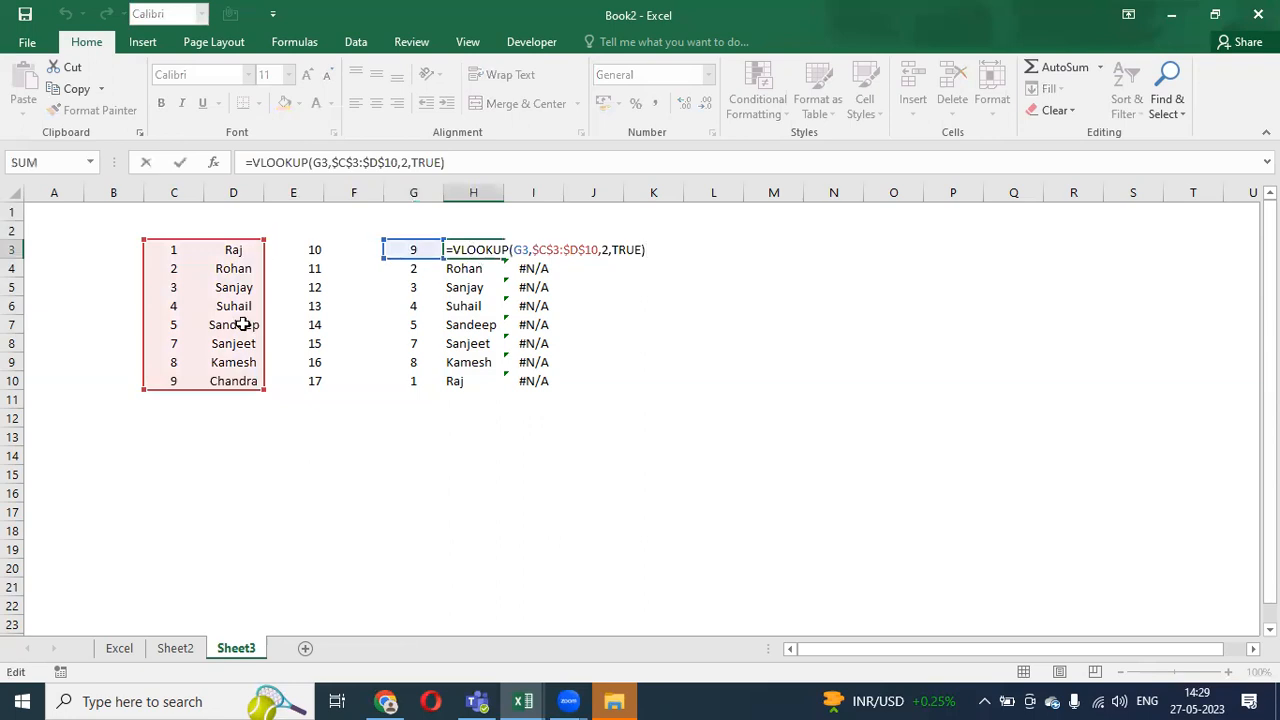
{"action": "left_click_drag", "start_coordinate": [265, 390], "coordinate": [310, 387]}
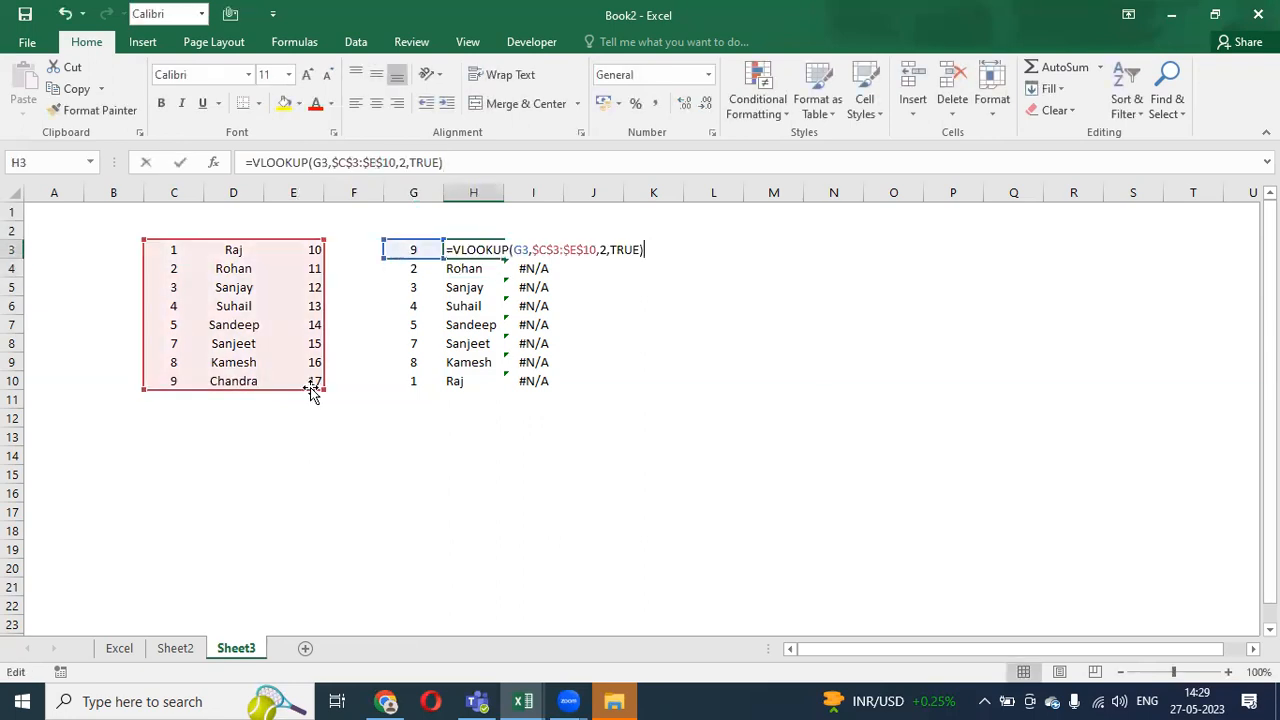
{"action": "double_click", "coordinate": [318, 162]}
{"action": "key", "text": "F4"}
{"action": "key", "text": "F4"}
{"action": "key", "text": "F4"}
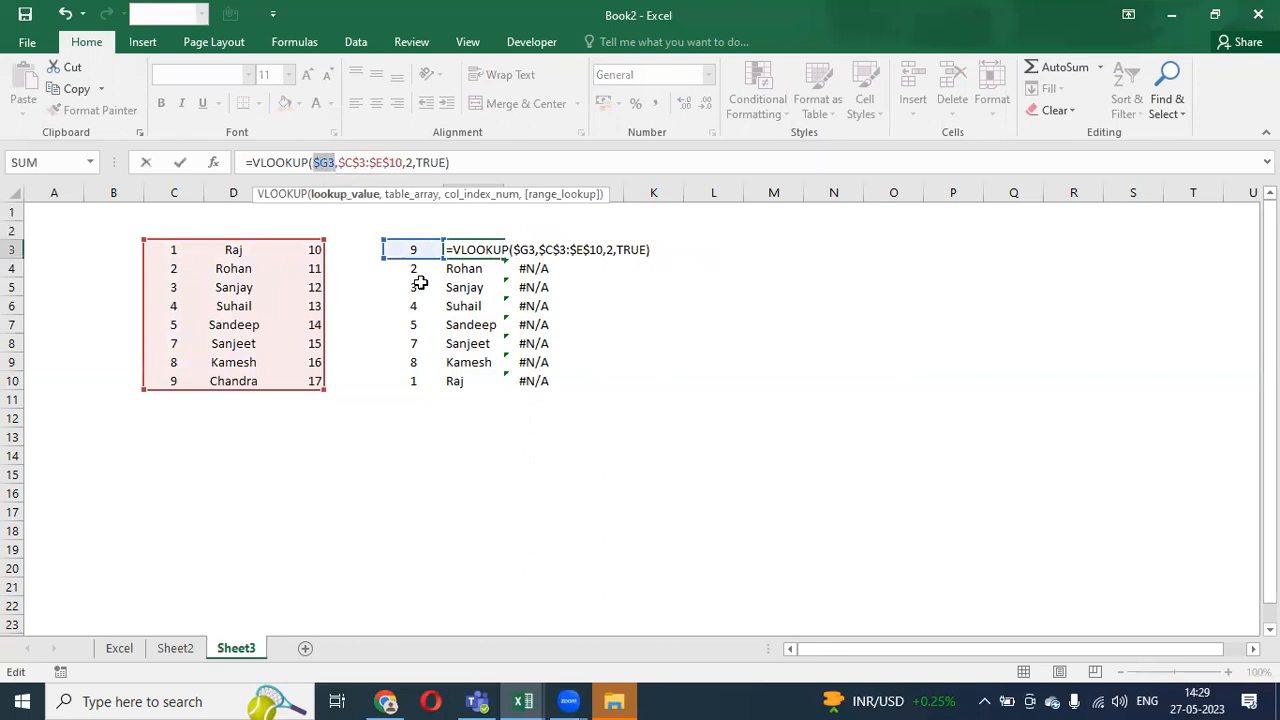
{"action": "key", "text": "ctrl+Return"}
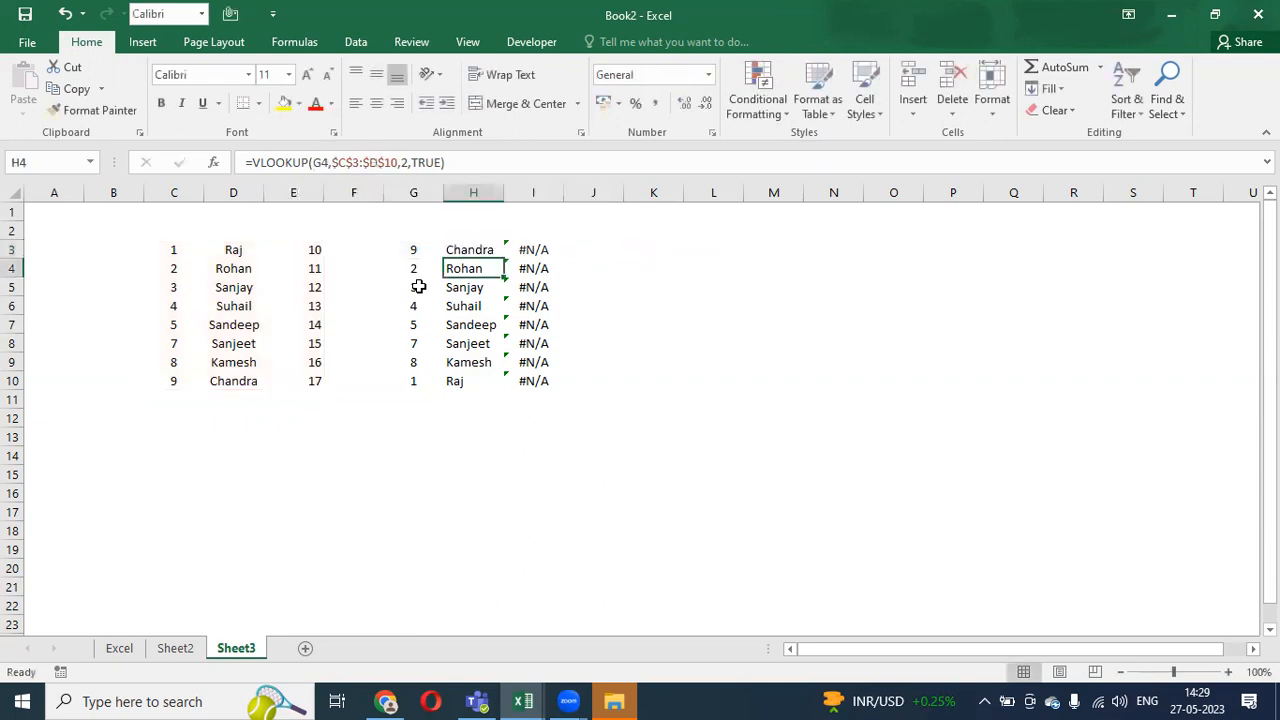
{"action": "key", "text": "ctrl+c"}
{"action": "key", "text": "ctrl+shift+Down"}
{"action": "key", "text": "shift+Right"}
{"action": "key", "text": "ctrl+v"}
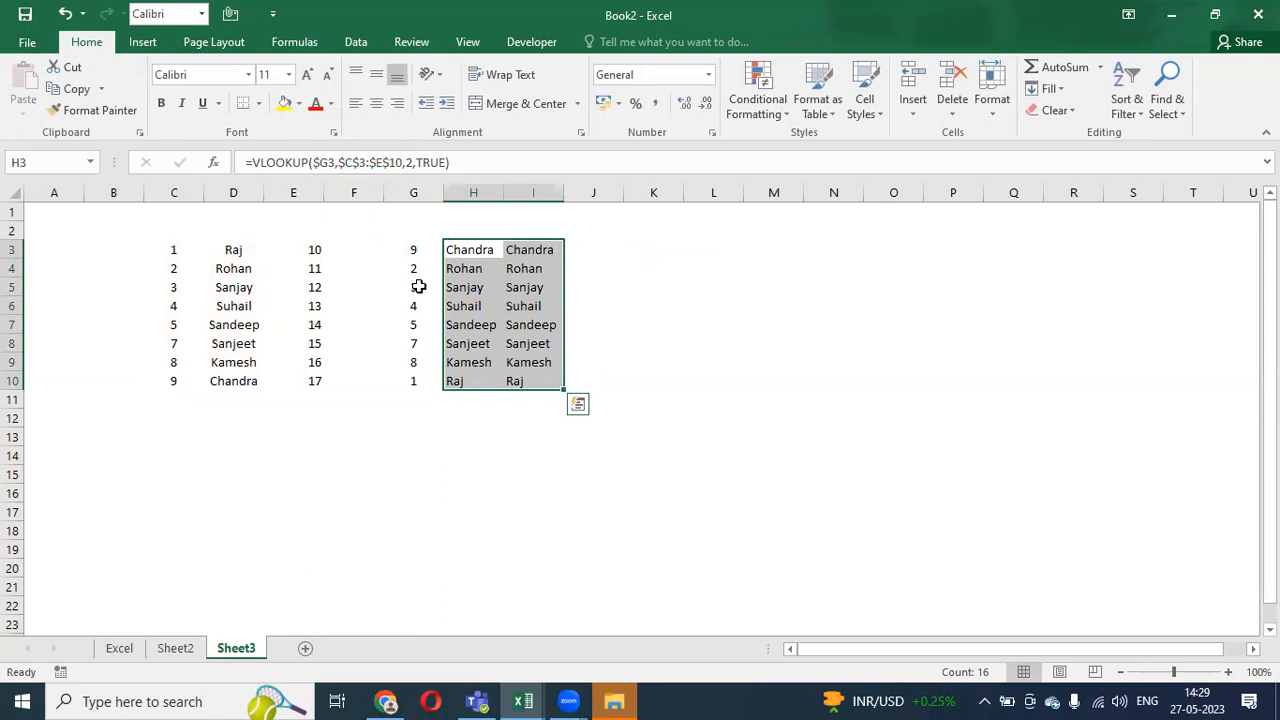
- Change I3's VLOOKUP column index from 2 to 3 to return the Value column
{"action": "key", "text": "Up"}
{"action": "key", "text": "Down"}
{"action": "key", "text": "Right"}
{"action": "key", "text": "Left"}
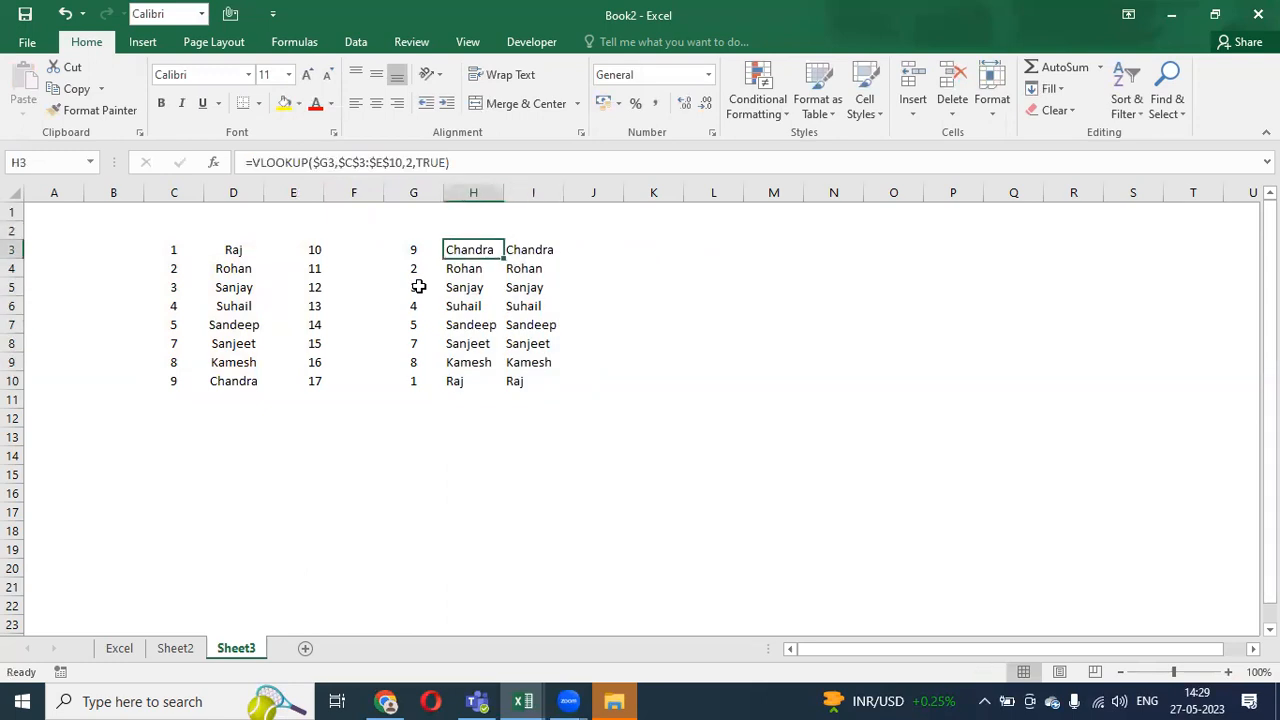
{"action": "key", "text": "Right"}
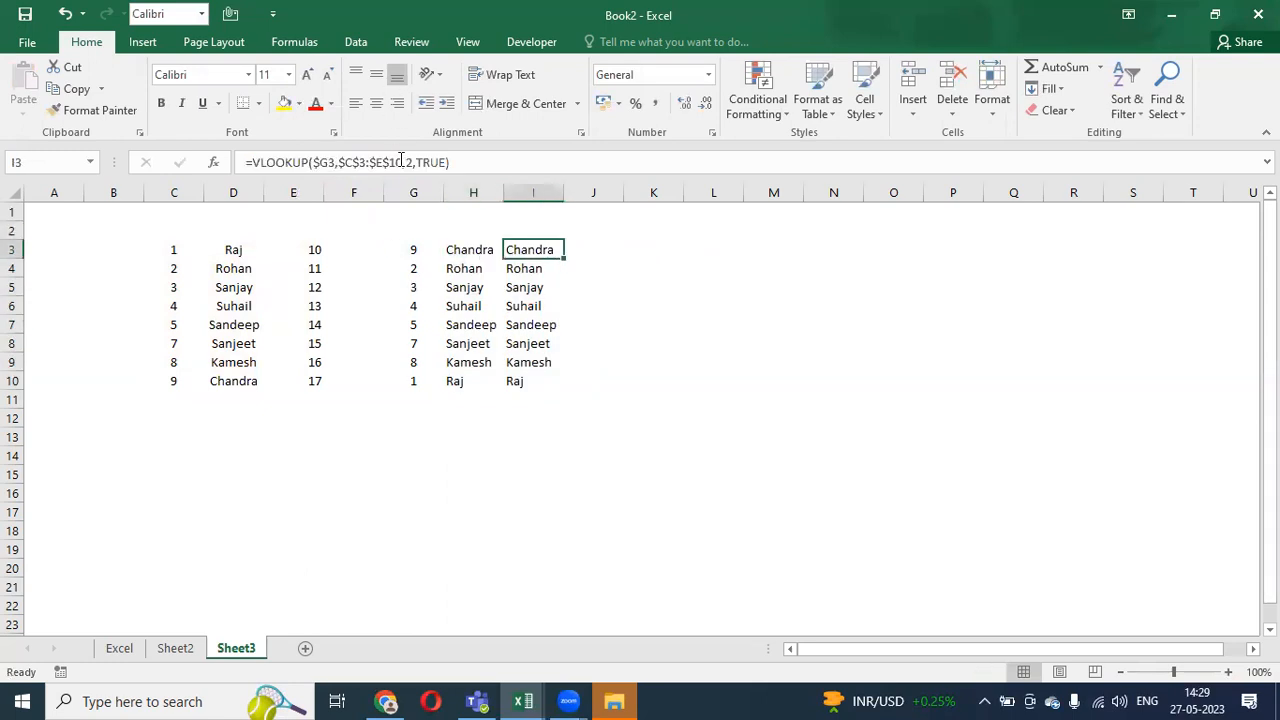
{"action": "left_click", "coordinate": [408, 162]}
{"action": "key", "text": "BackSpace"}
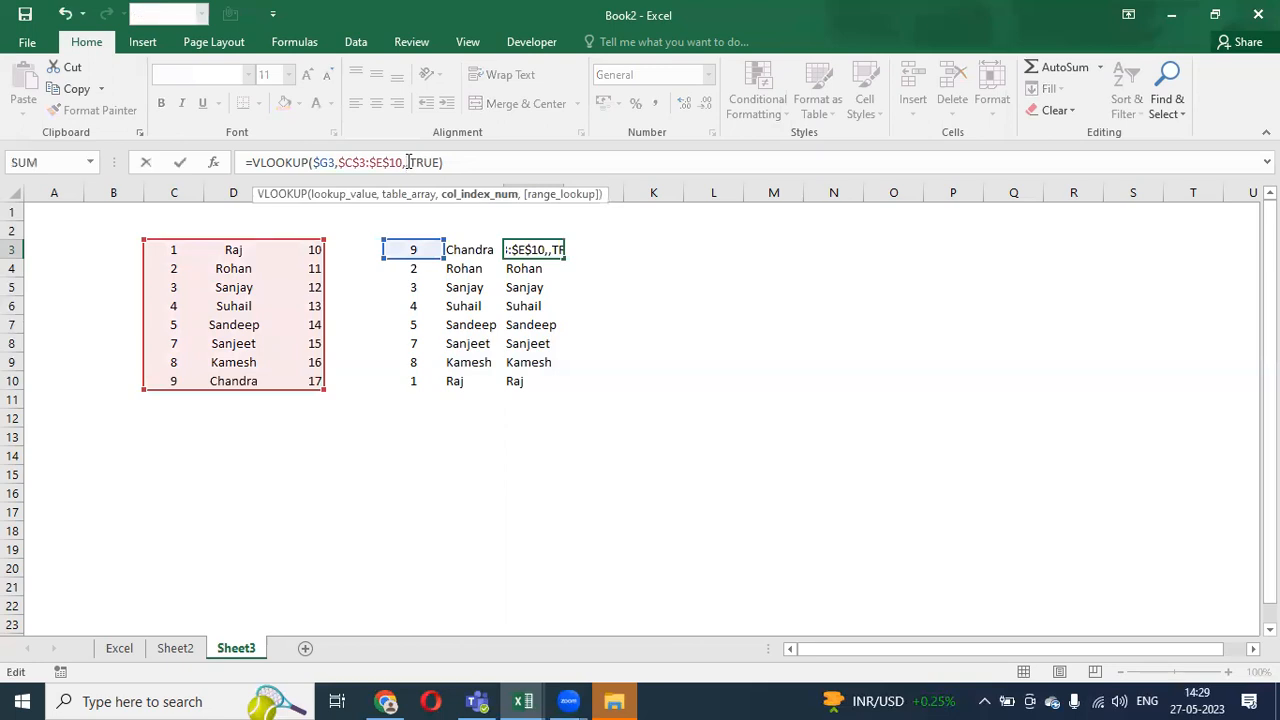
{"action": "type", "text": "3"}
{"action": "key", "text": "Return"}
{"action": "key", "text": "Up"}
- Copy I3 down to I10, showing the values 17, 11–16 and 10
{"action": "key", "text": "ctrl+c"}
{"action": "key", "text": "shift+Down"}
{"action": "key", "text": "shift+Down"}
{"action": "key", "text": "shift+Down"}
{"action": "key", "text": "shift+Down"}
{"action": "key", "text": "shift+Down"}
{"action": "key", "text": "shift+Down"}
{"action": "key", "text": "shift+Down"}
{"action": "key", "text": "ctrl+v"}
{"action": "key", "text": "Escape"}
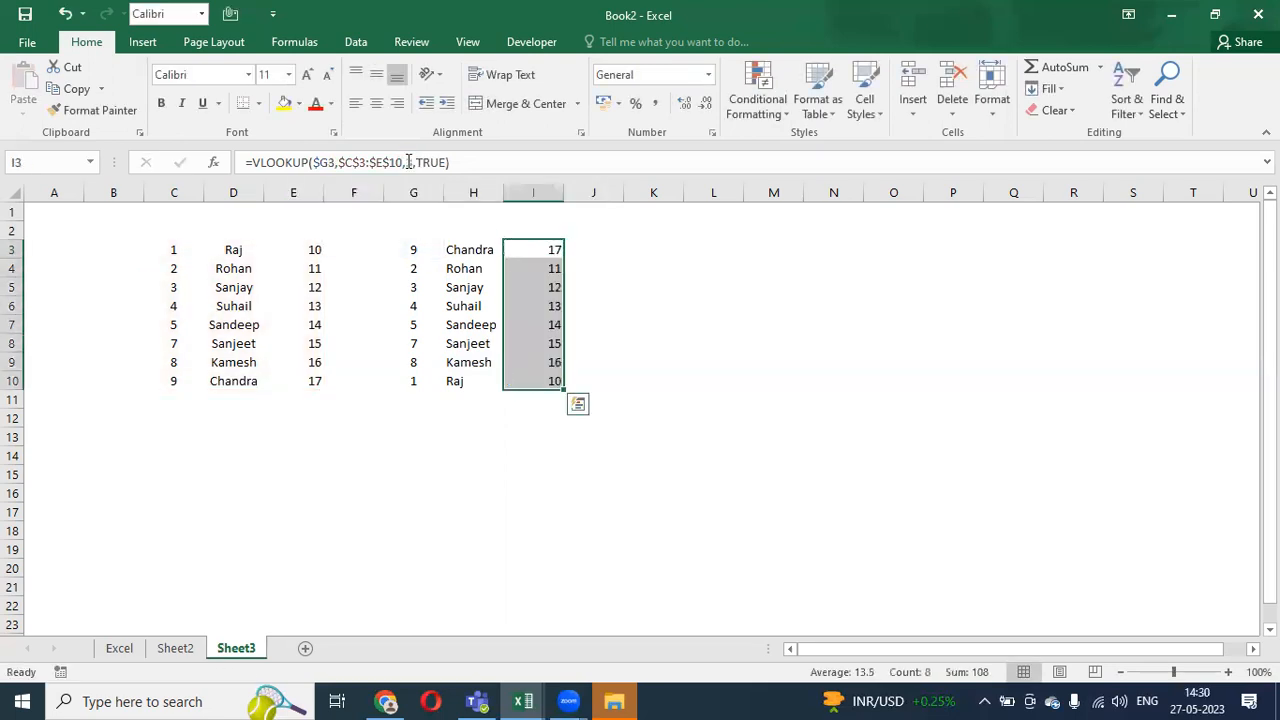
{"action": "key", "text": "Up"}
{"action": "key", "text": "Down"}
{"action": "key", "text": "Left"}
{"action": "key", "text": "Left"}
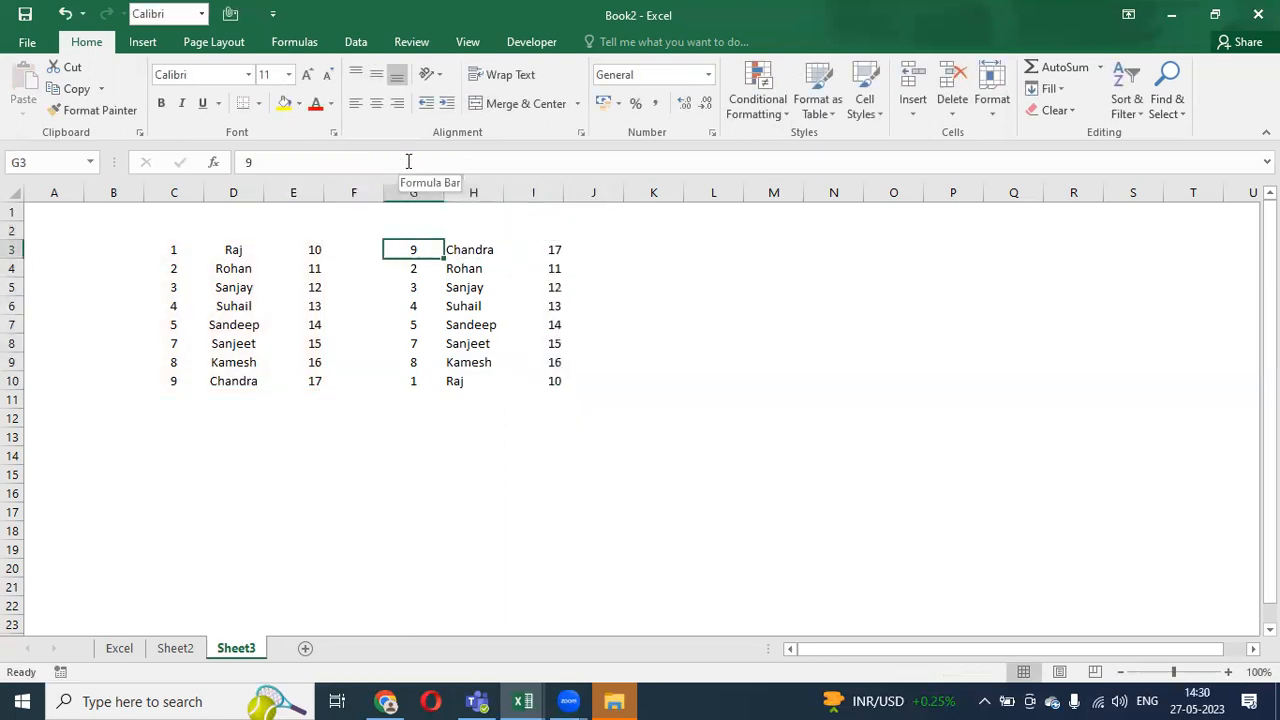
{"action": "key", "text": "Right"}
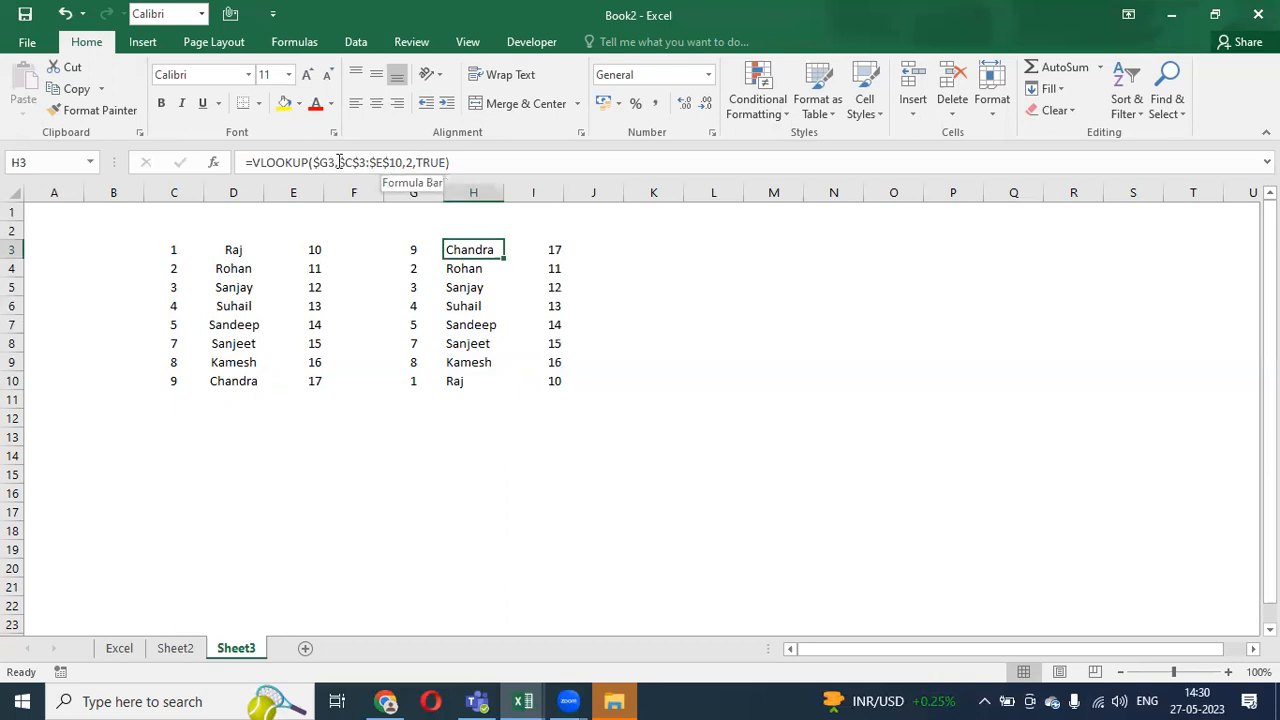
{"action": "left_click_drag", "start_coordinate": [339, 162], "coordinate": [402, 162]}
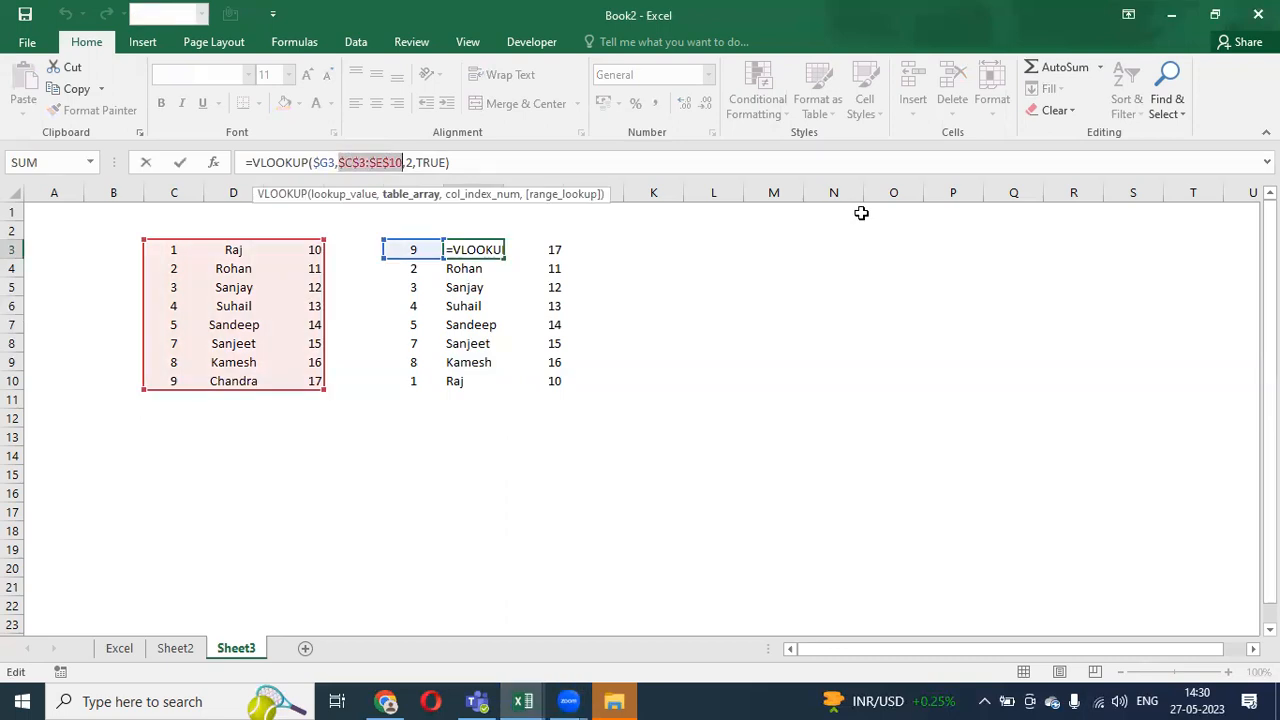
{"action": "left_click", "coordinate": [744, 136]}
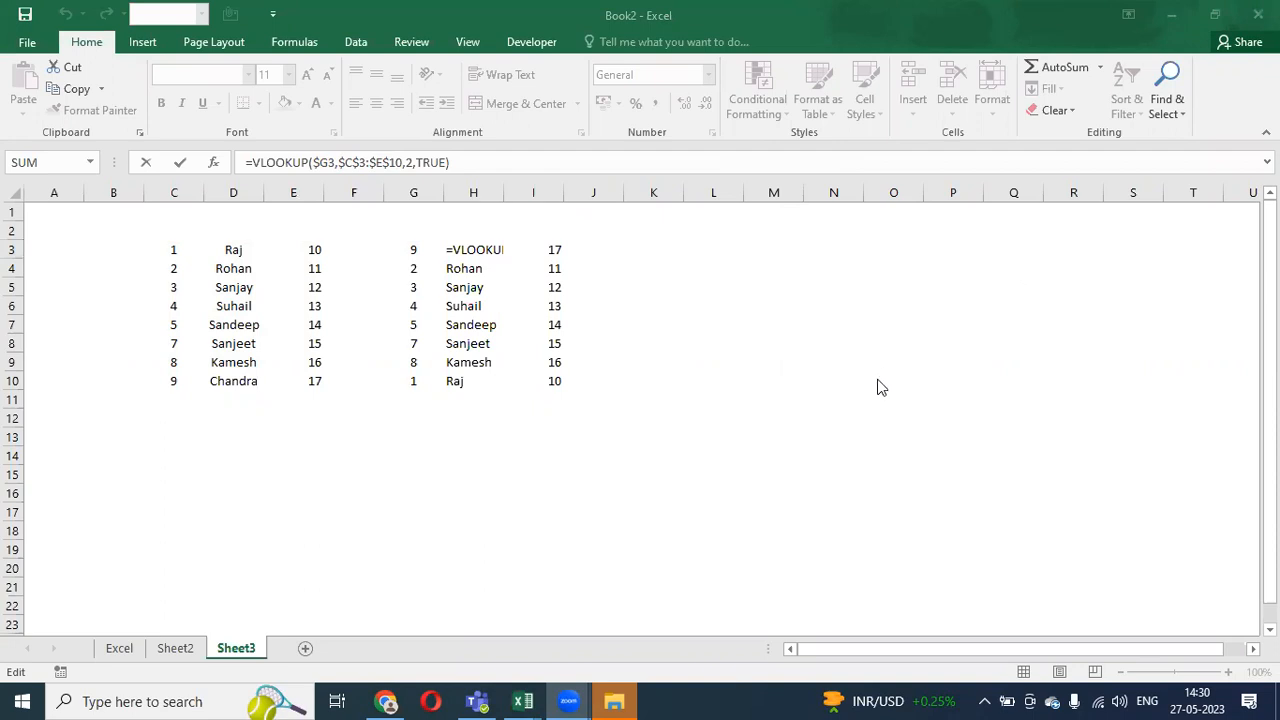
{"action": "left_click", "coordinate": [476, 266]}
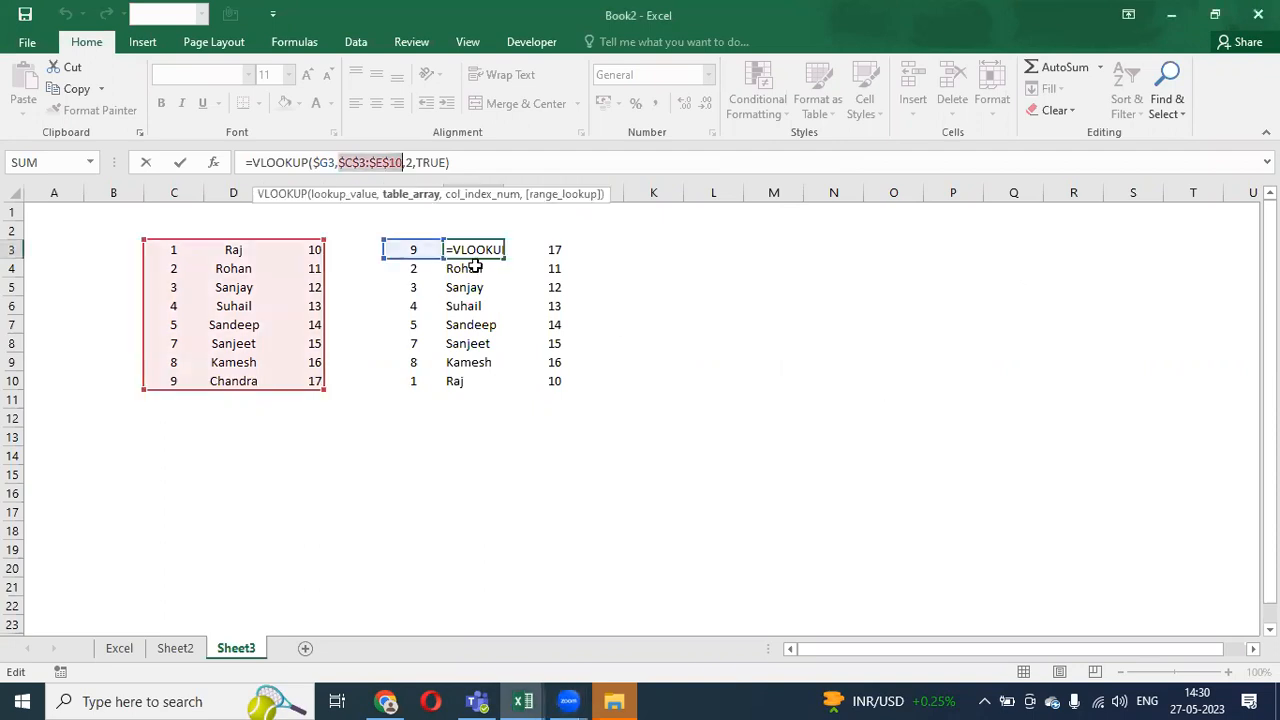
{"action": "key", "text": "ctrl+Return"}
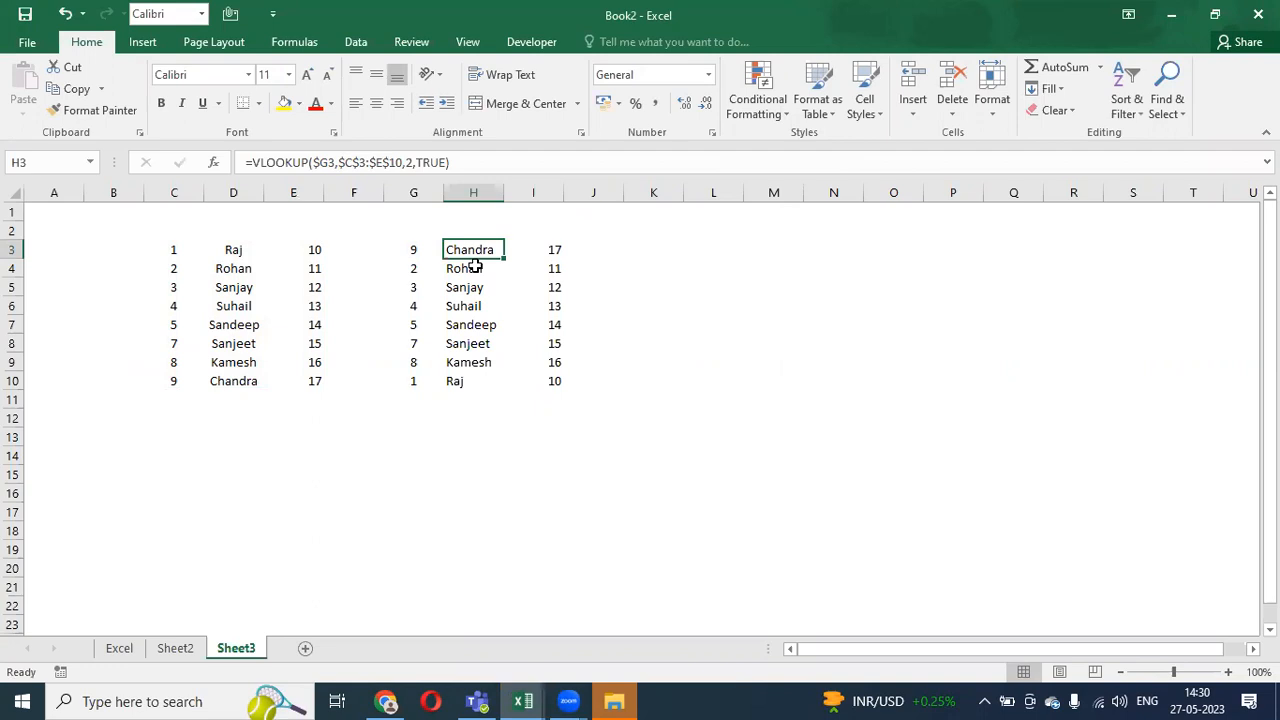
{"action": "left_click_drag", "start_coordinate": [180, 249], "coordinate": [535, 378]}
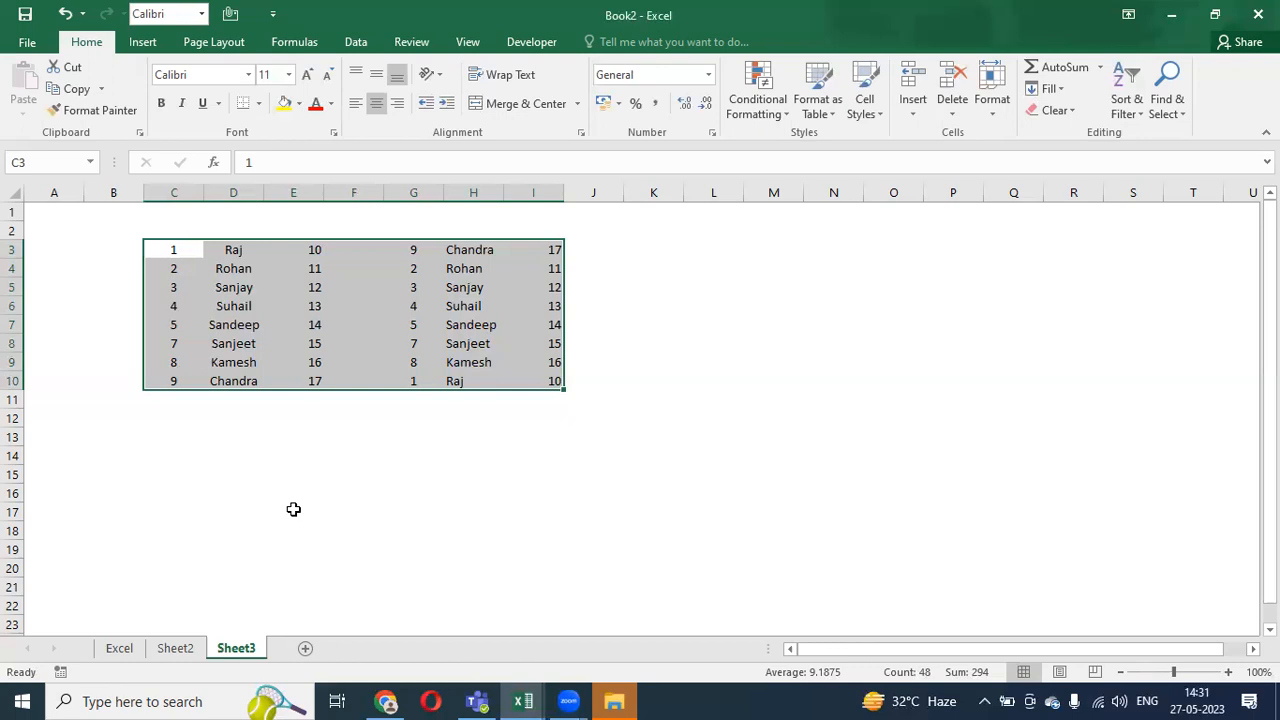
- Switch through Sheet2 and the Excel sheet, then return to Sheet3
{"action": "left_click", "coordinate": [175, 650]}
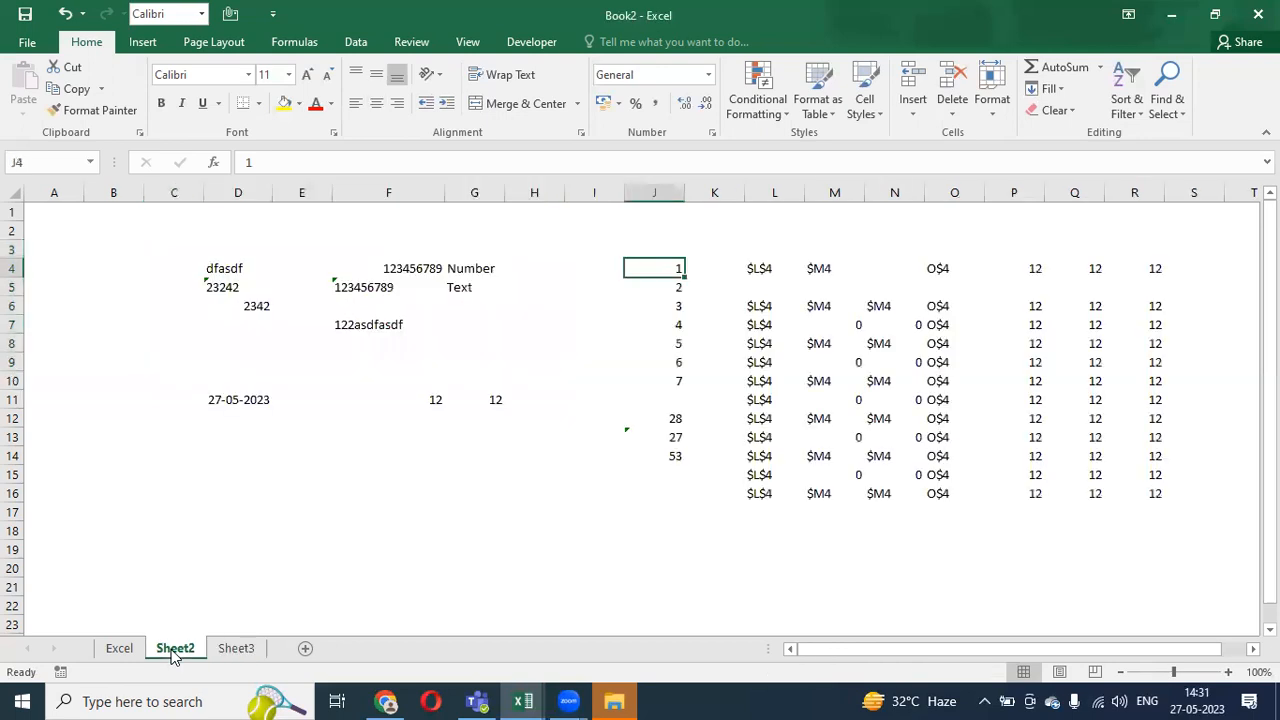
{"action": "left_click", "coordinate": [125, 650]}
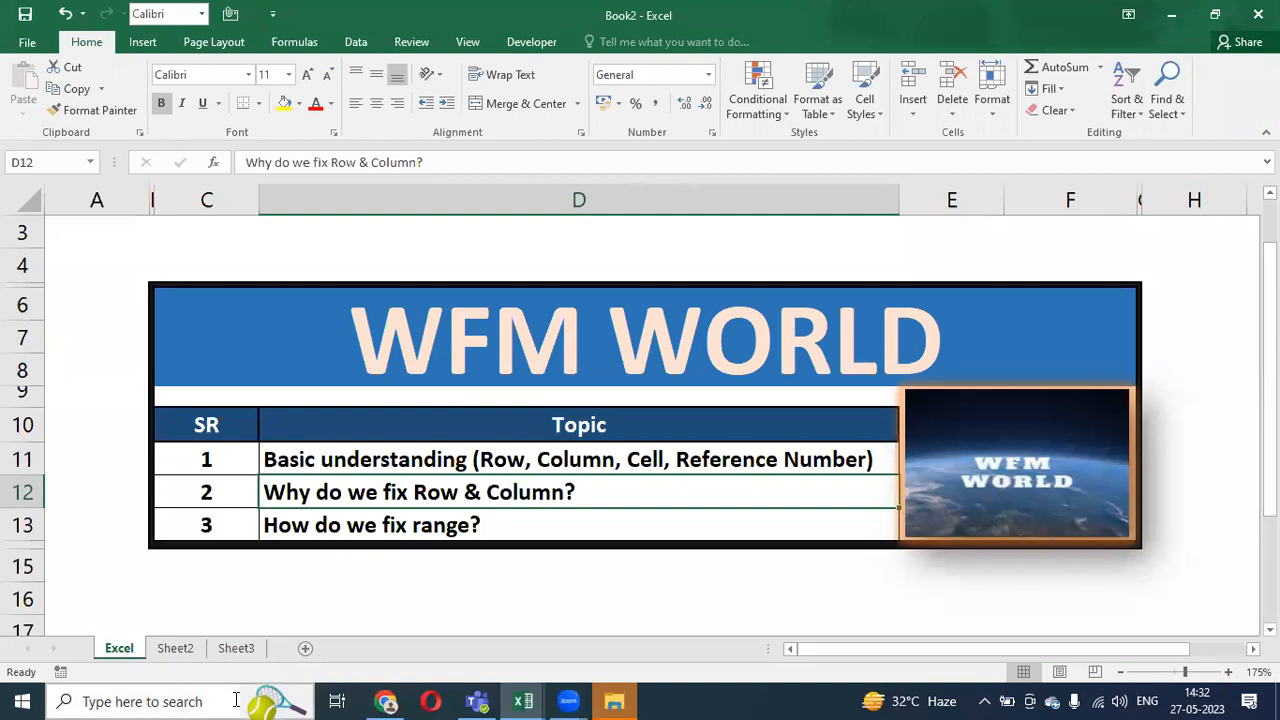
{"action": "left_click", "coordinate": [236, 648]}
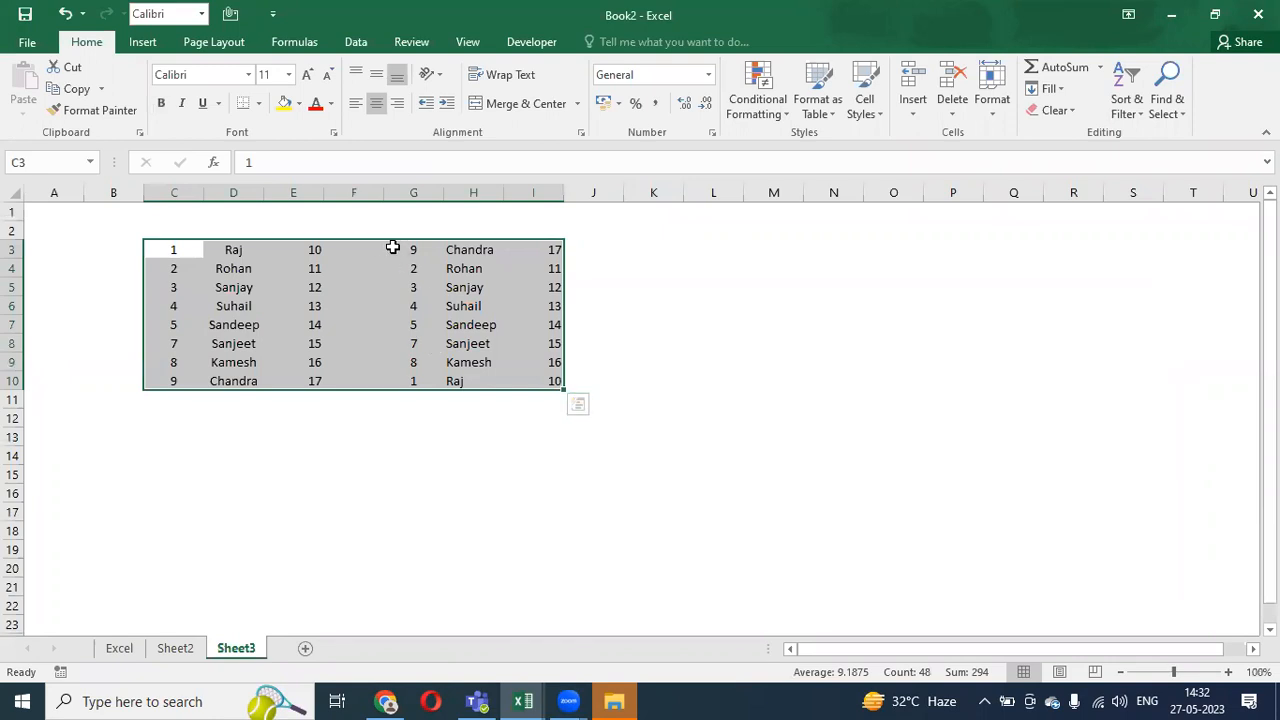
{"action": "left_click", "coordinate": [540, 250]}
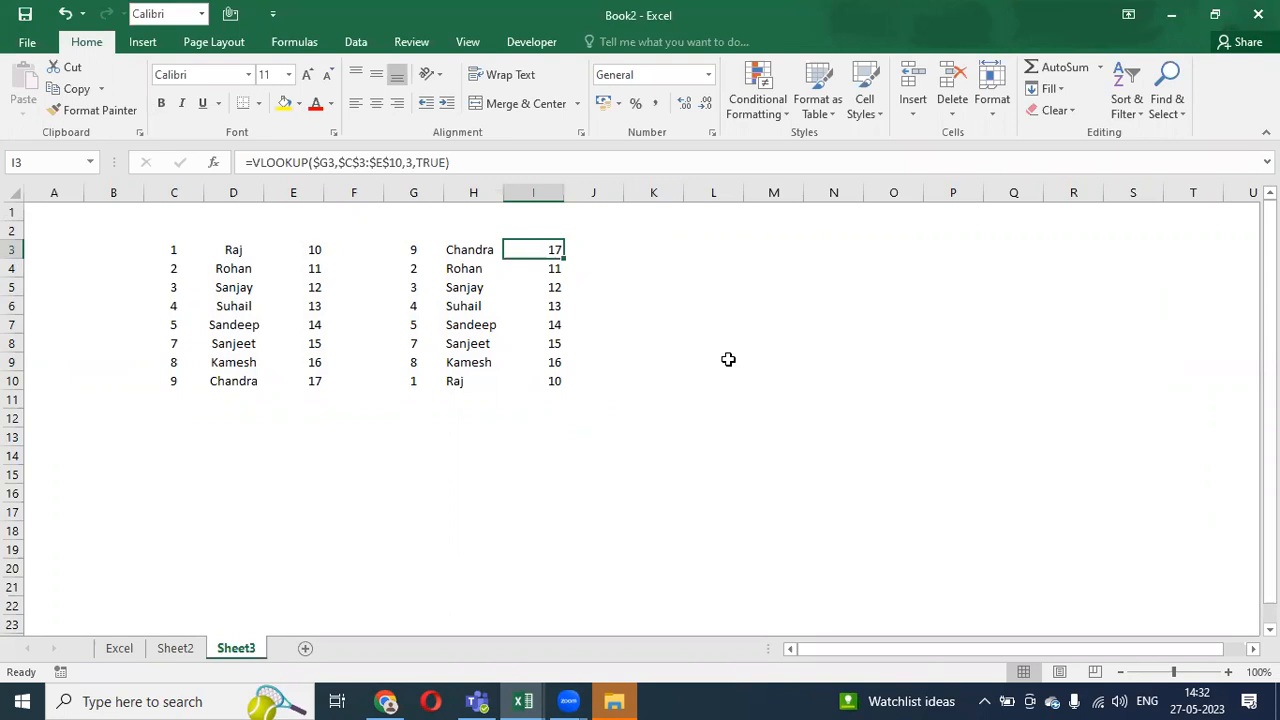
{"action": "left_click", "coordinate": [728, 359]}
{"action": "left_click", "coordinate": [514, 328]}
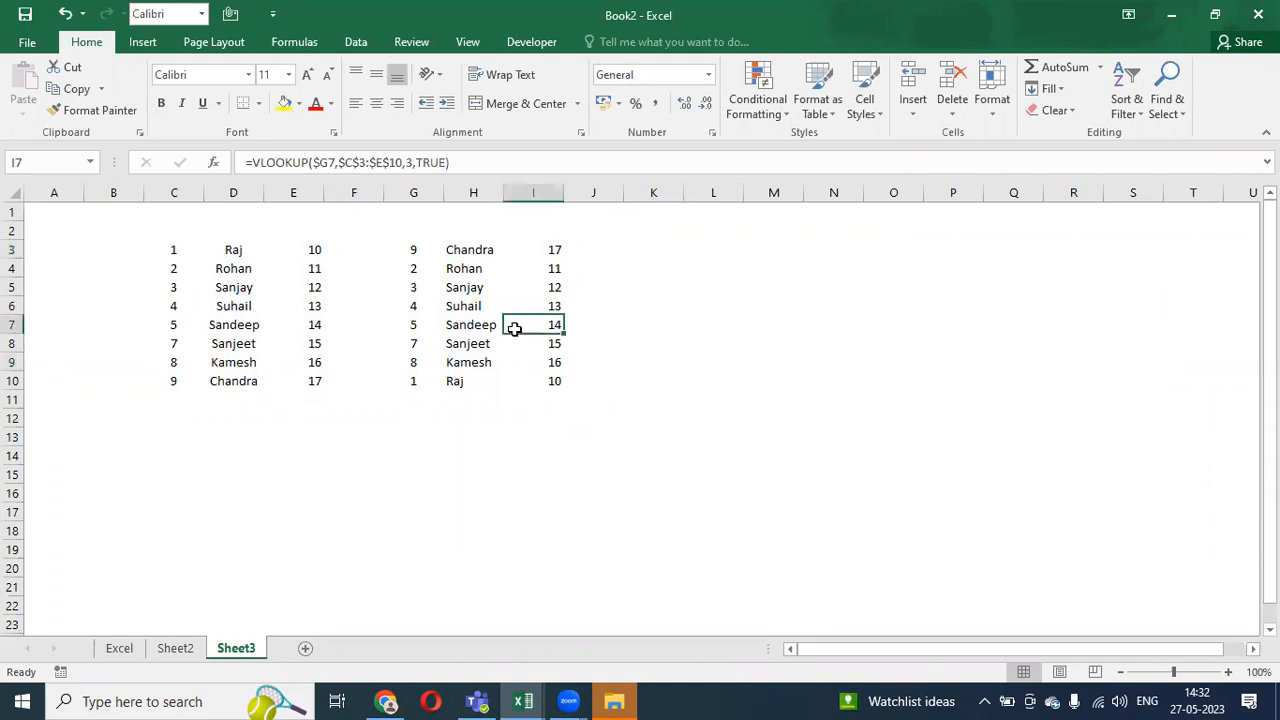
{"action": "left_click", "coordinate": [492, 329]}
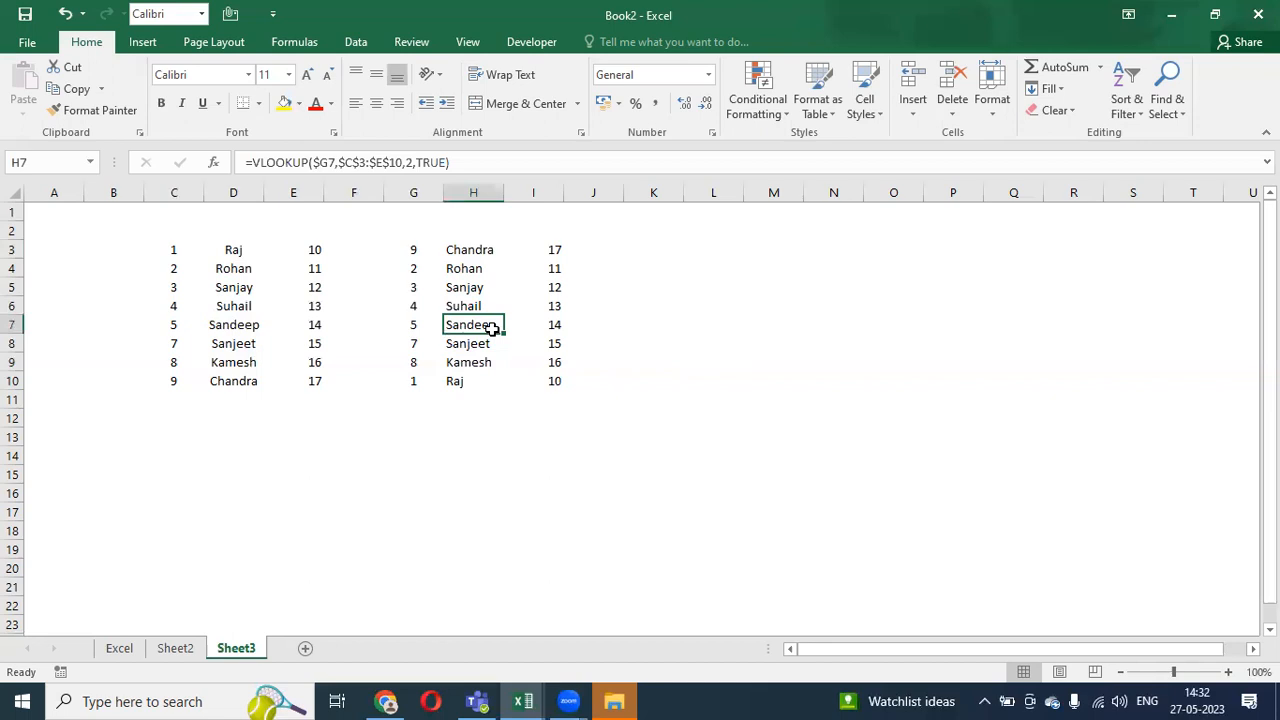
{"action": "left_click", "coordinate": [417, 322]}
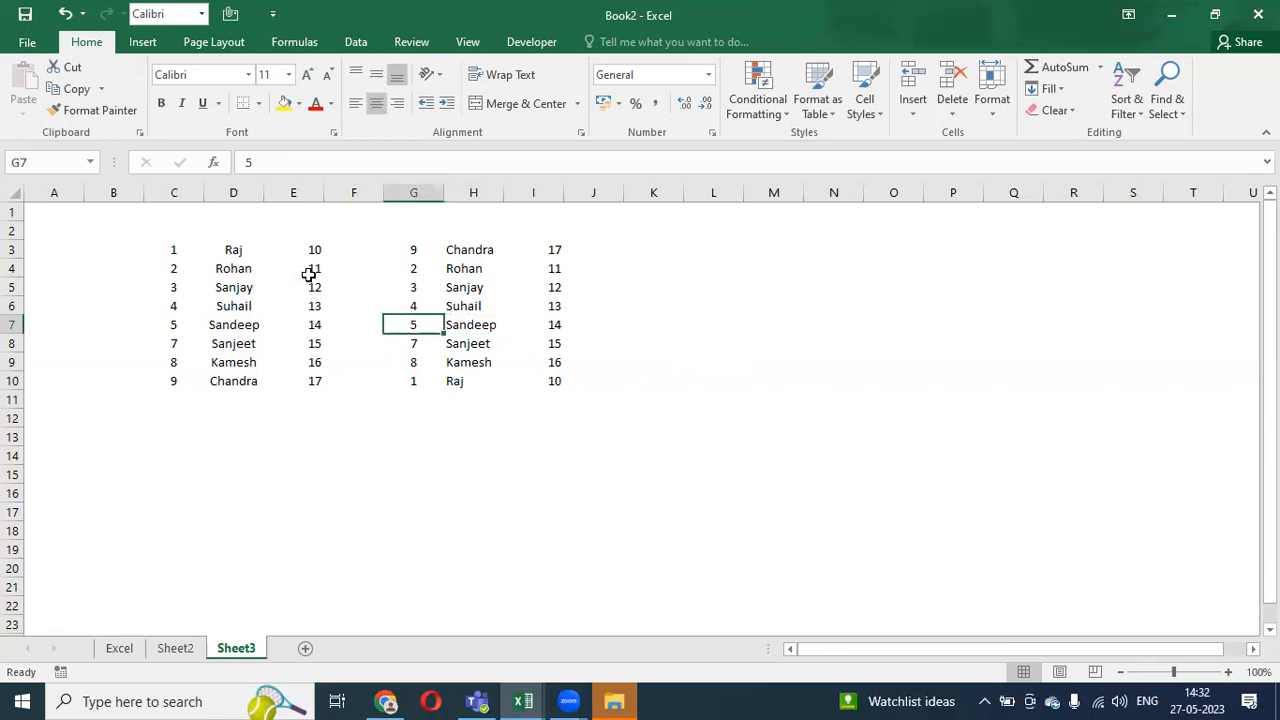
{"action": "left_click_drag", "start_coordinate": [563, 251], "coordinate": [552, 377]}
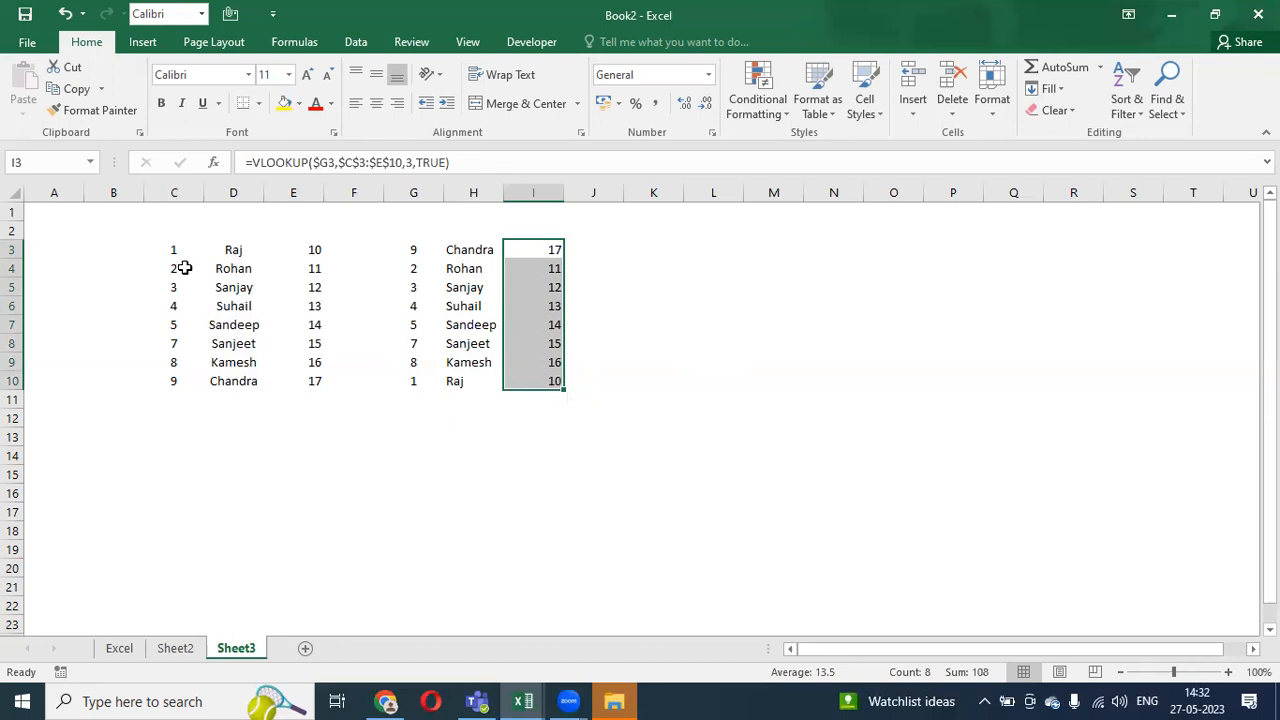
{"action": "left_click_drag", "start_coordinate": [175, 249], "coordinate": [170, 381]}
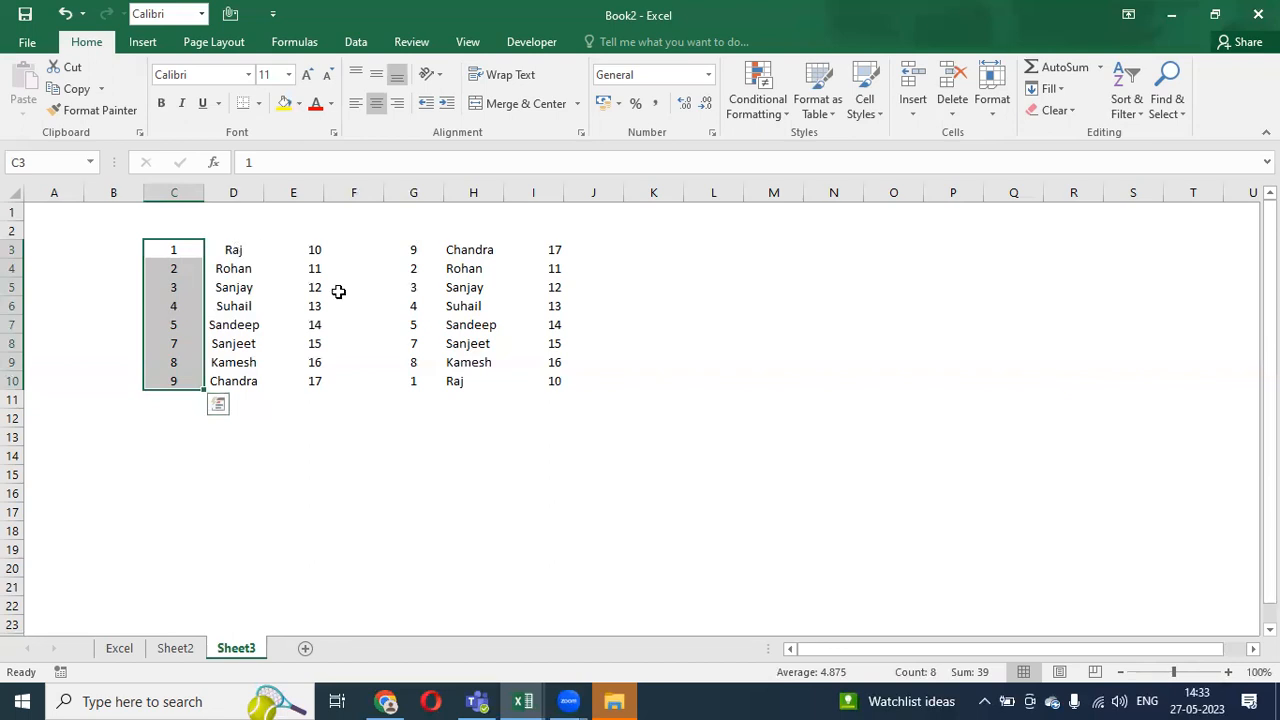
{"action": "left_click", "coordinate": [470, 258]}
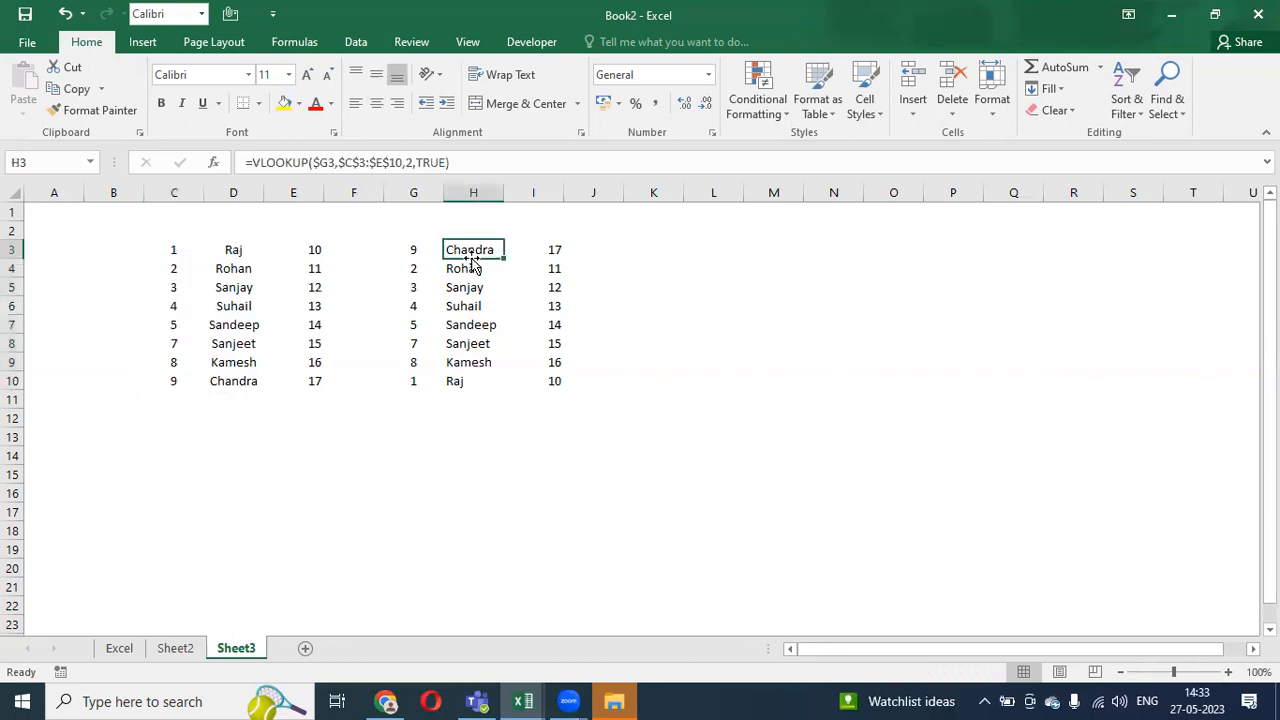
{"action": "left_click", "coordinate": [409, 162]}
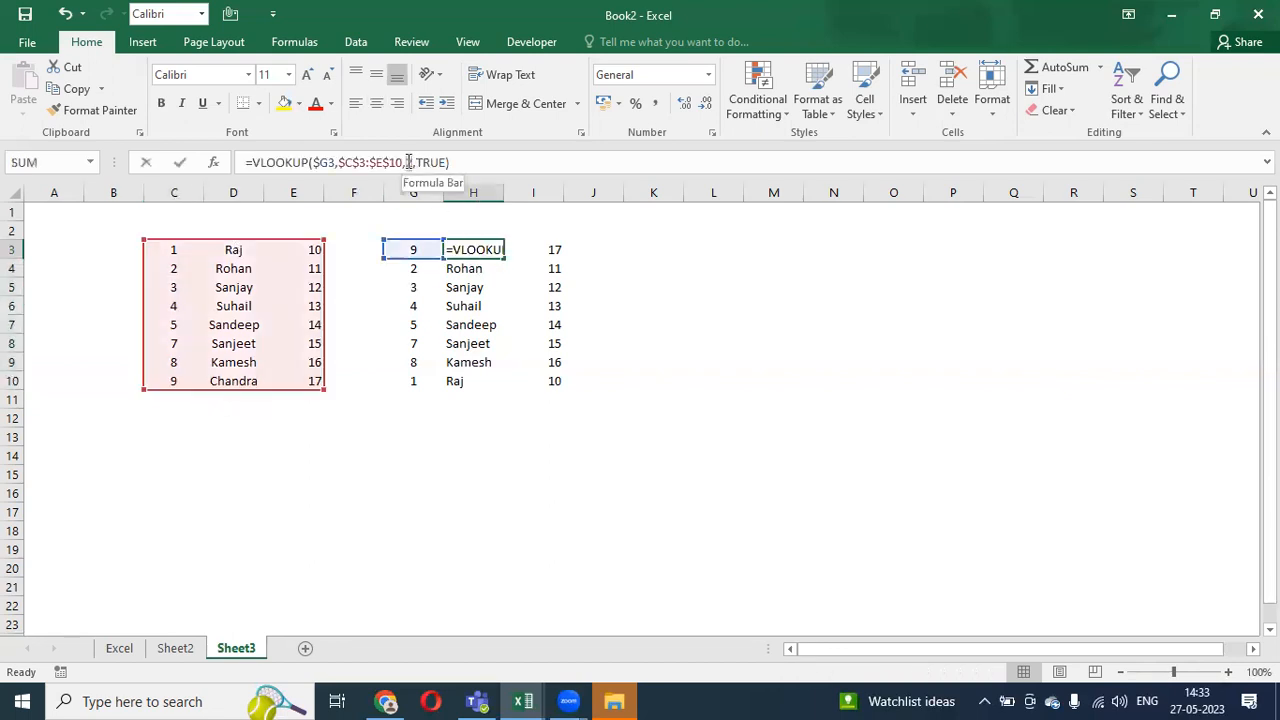
{"action": "key", "text": "Escape"}
{"action": "left_click", "coordinate": [546, 249]}
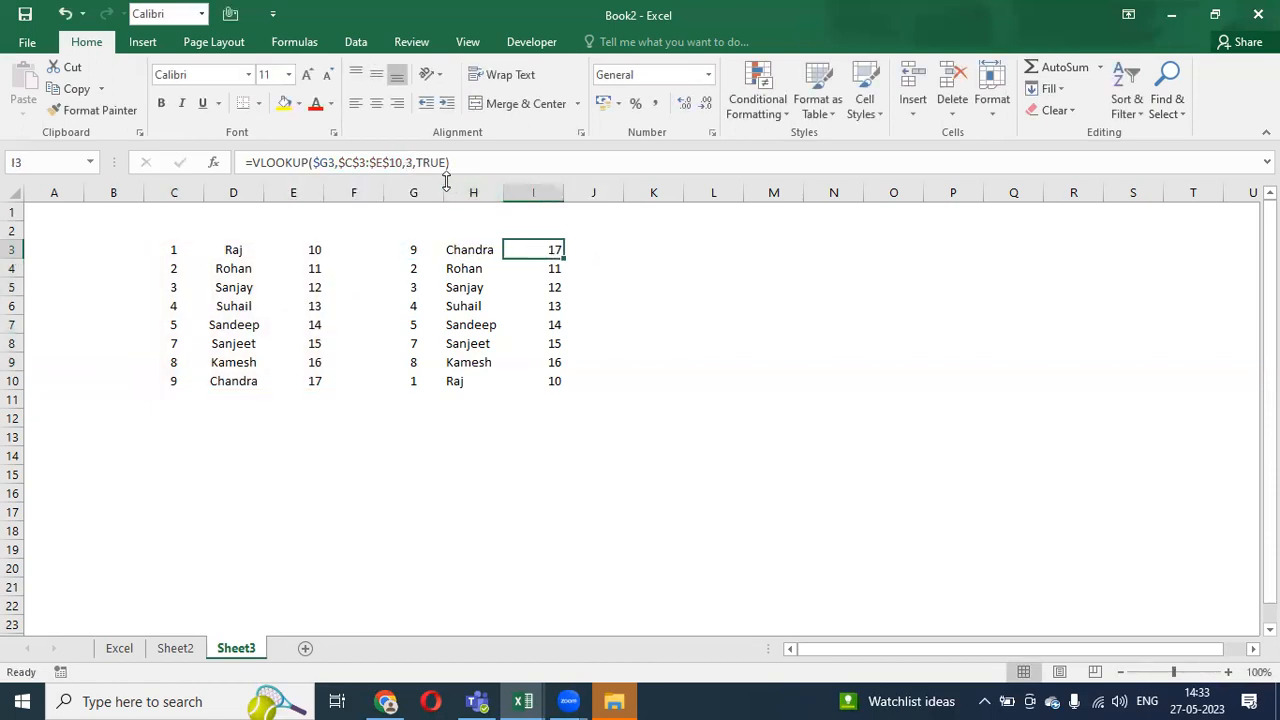
{"action": "left_click", "coordinate": [408, 162]}
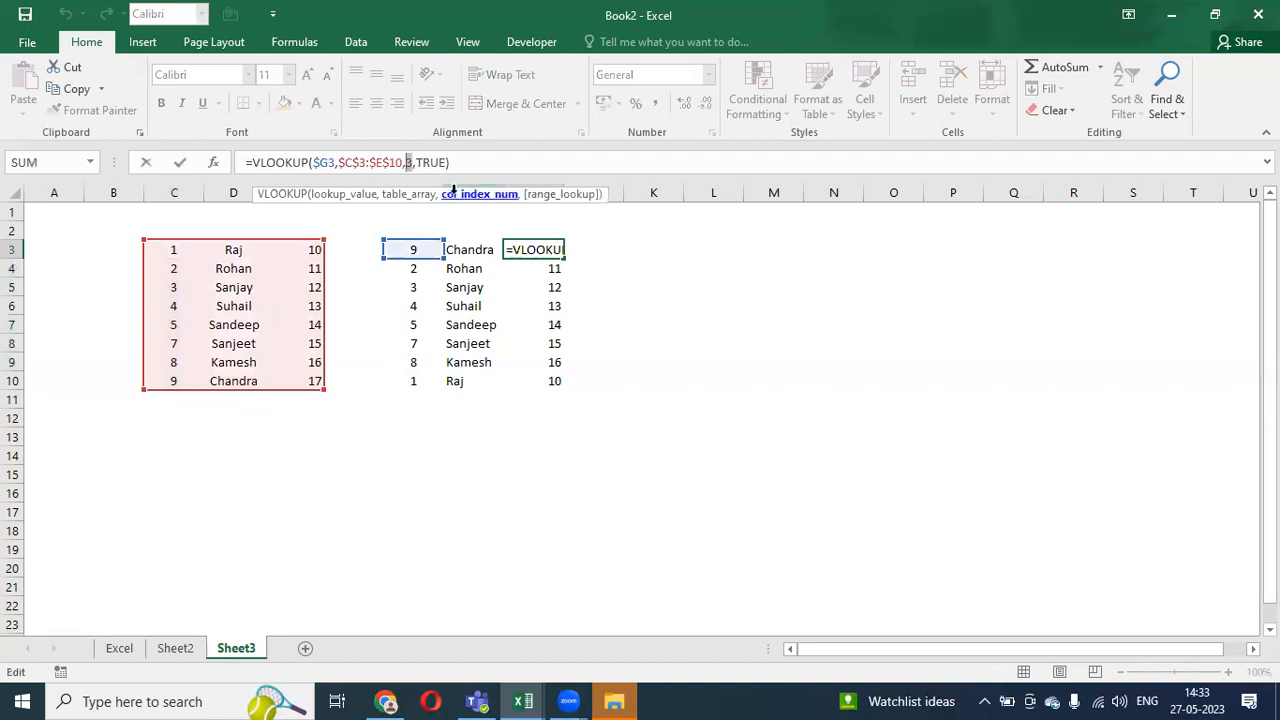
{"action": "key", "text": "Escape"}
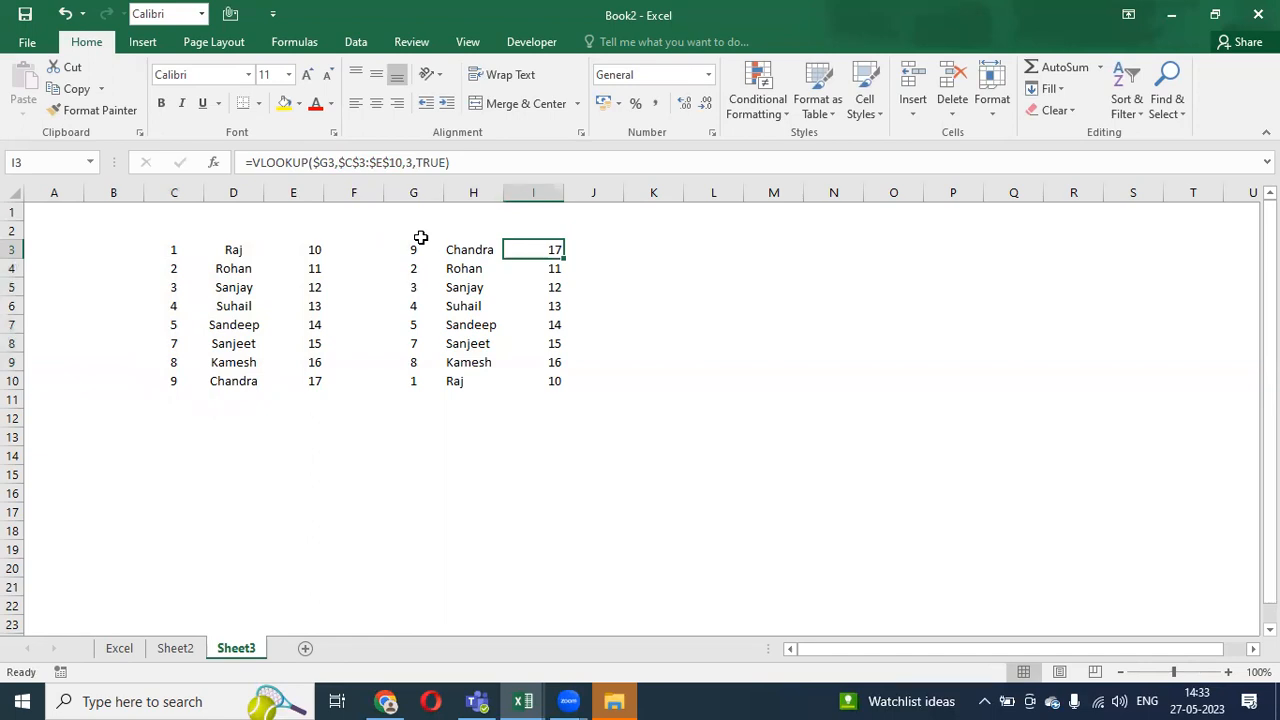
- Type the headers Sr, Name and Valuer into C2, D2 and E2
{"action": "left_click", "coordinate": [162, 232]}
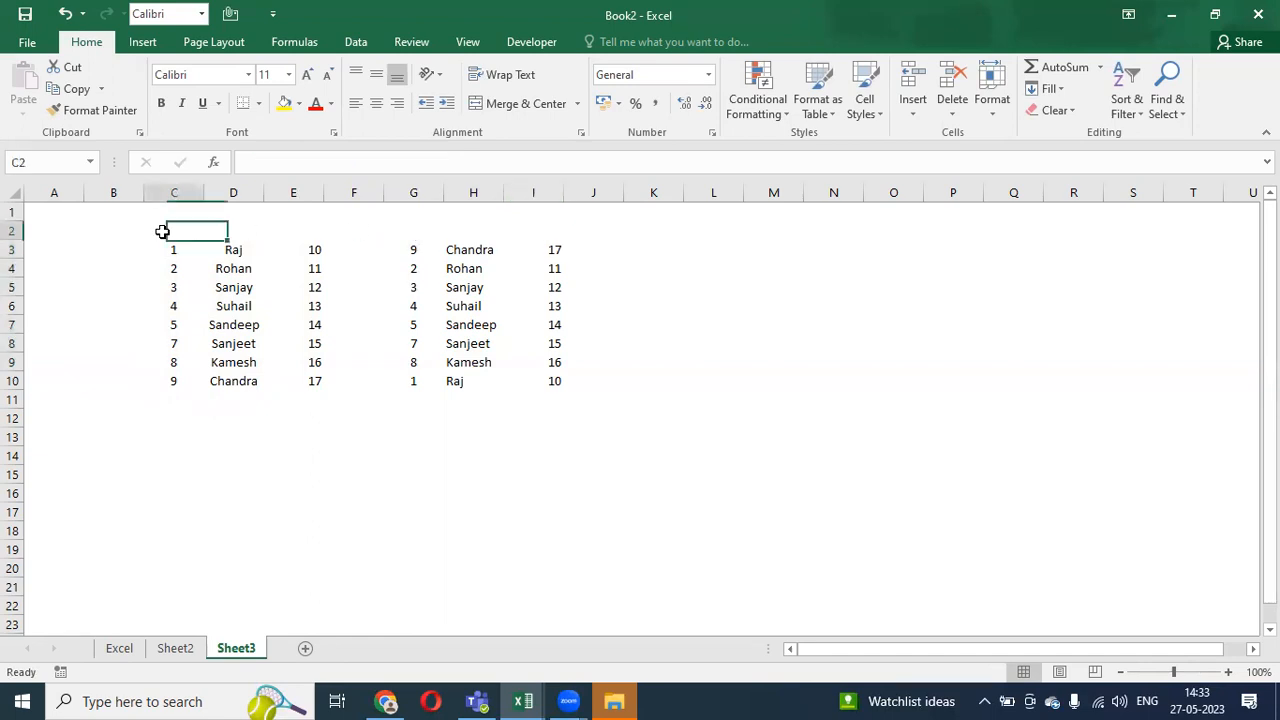
{"action": "type", "text": "Sr"}
{"action": "key", "text": "Tab"}
{"action": "type", "text": "Name"}
{"action": "key", "text": "Tab"}
{"action": "type", "text": "T"}
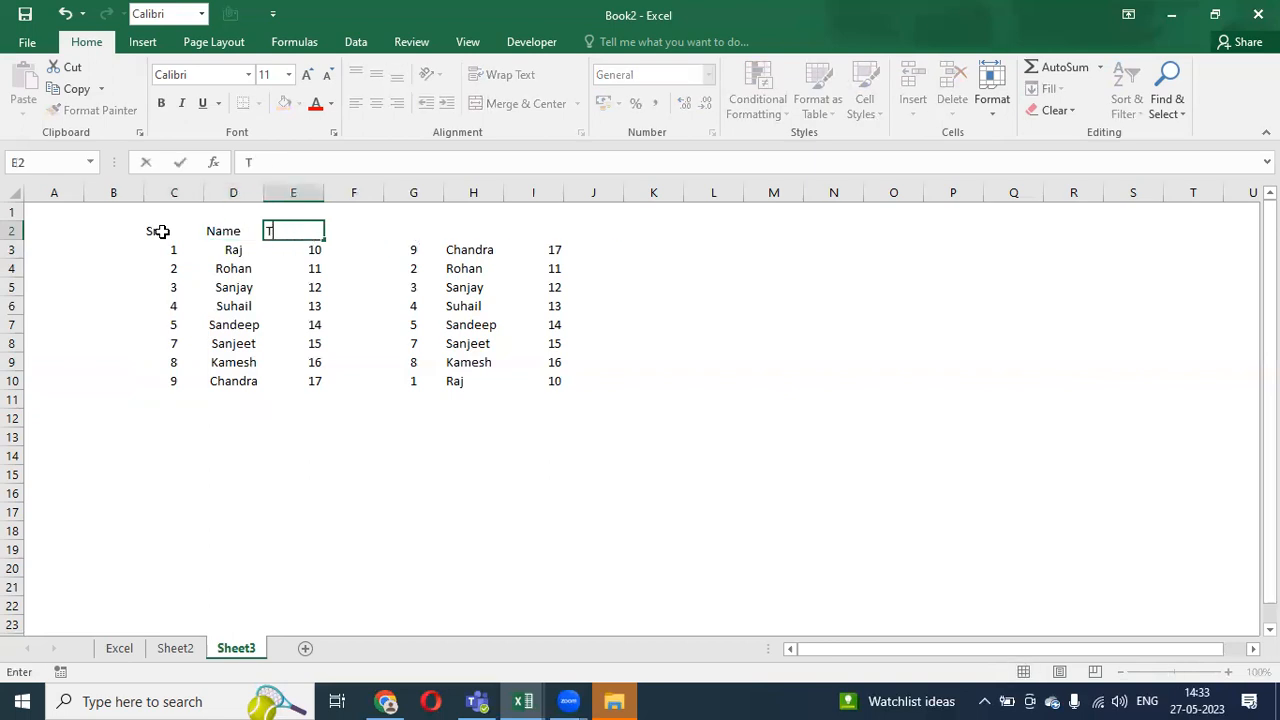
{"action": "key", "text": "BackSpace"}
{"action": "type", "text": "Valuer"}
{"action": "left_click", "coordinate": [161, 232]}
- Correct the E2 header from 'Valuer' to 'Value'
{"action": "key", "text": "Tab"}
{"action": "key", "text": "F2"}
{"action": "key", "text": "Tab"}
{"action": "key", "text": "F2"}
{"action": "key", "text": "BackSpace"}
{"action": "key", "text": "Return"}
- Move to the second table and open H3's VLOOKUP formula for editing
{"action": "key", "text": "Up"}
{"action": "key", "text": "Right"}
{"action": "key", "text": "Right"}
{"action": "key", "text": "Right"}
{"action": "key", "text": "Down"}
{"action": "key", "text": "Right"}
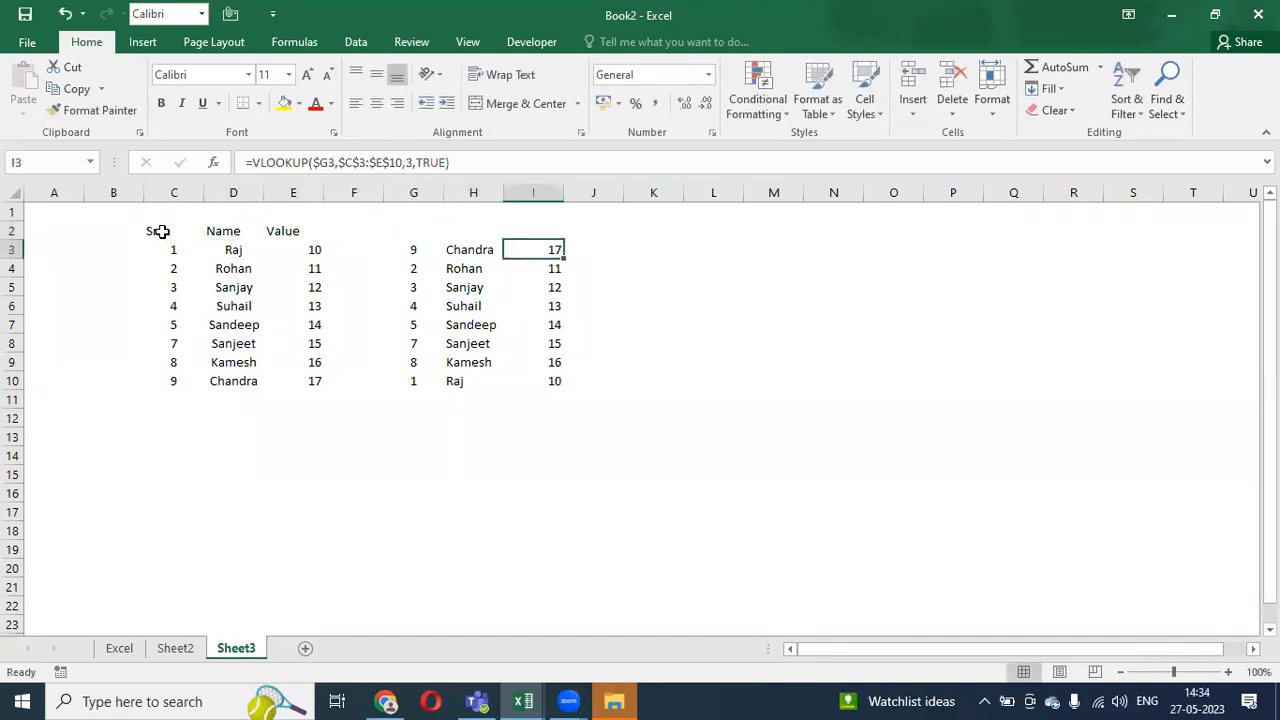
{"action": "key", "text": "Left"}
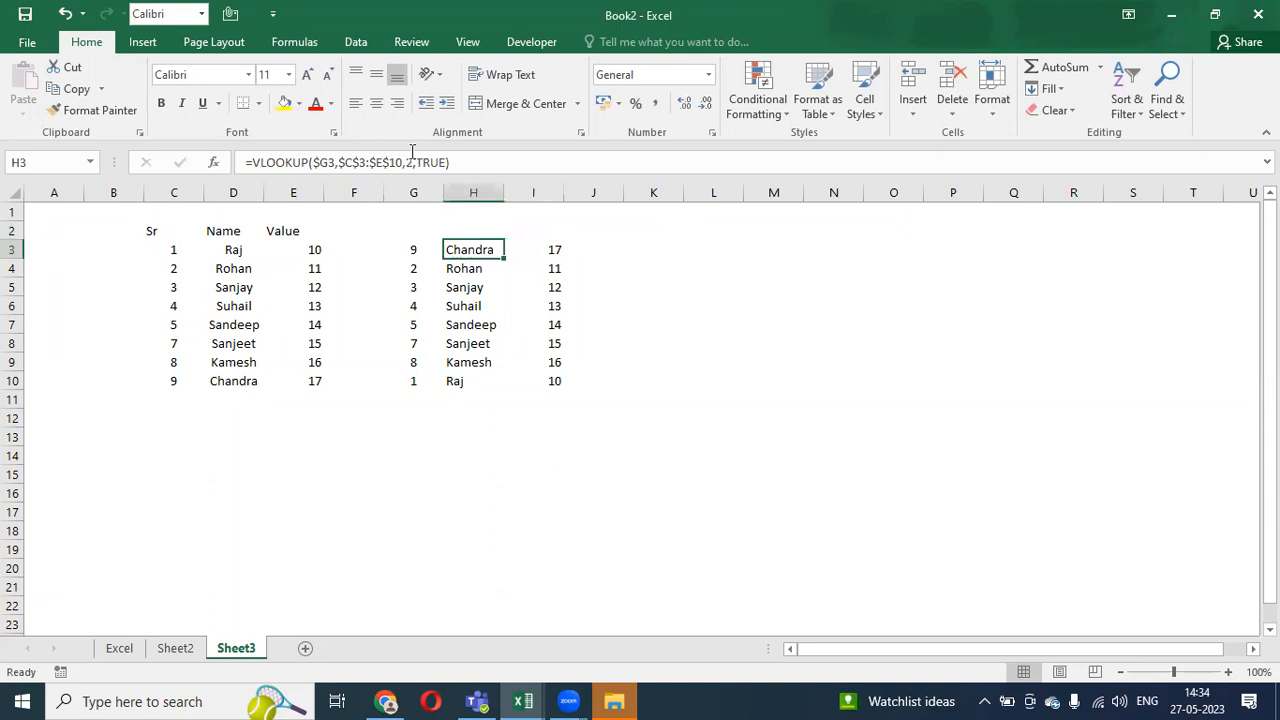
{"action": "key", "text": "F2"}
{"action": "double_click", "coordinate": [411, 162]}
{"action": "type", "text": "match"}
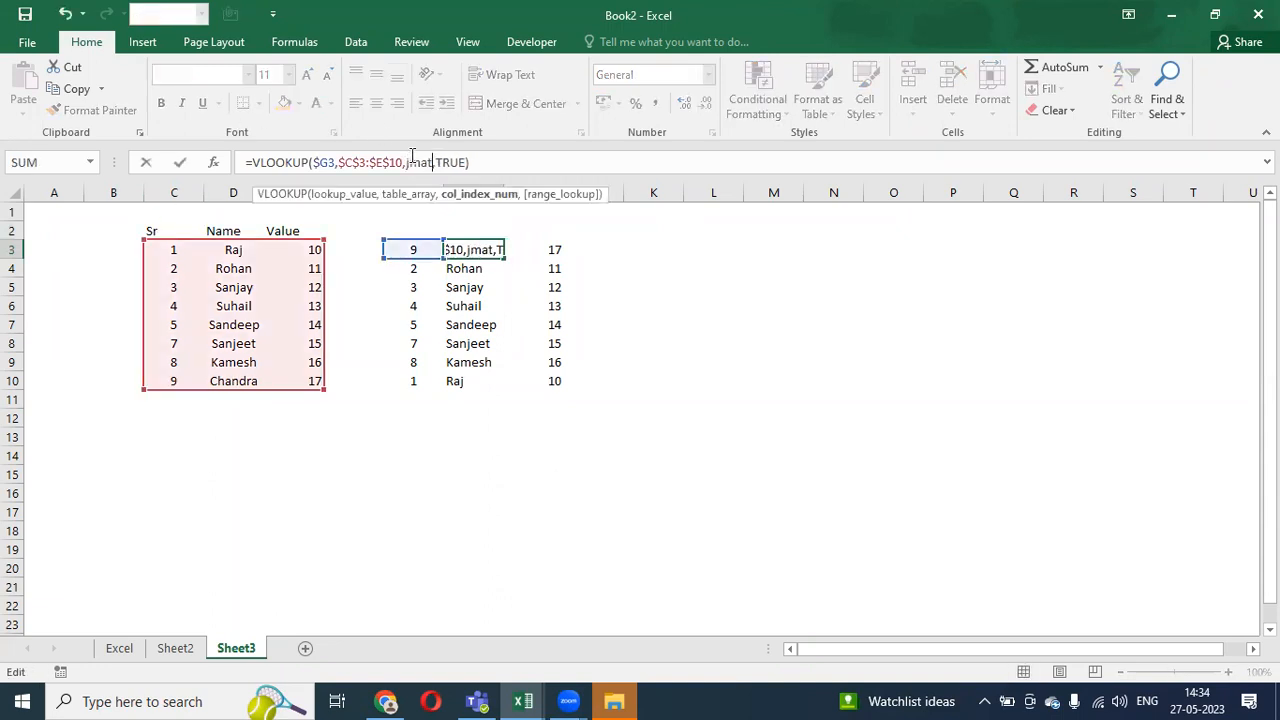
{"action": "key", "text": "Tab"}
{"action": "key", "text": "Left"}
{"action": "key", "text": "F2"}
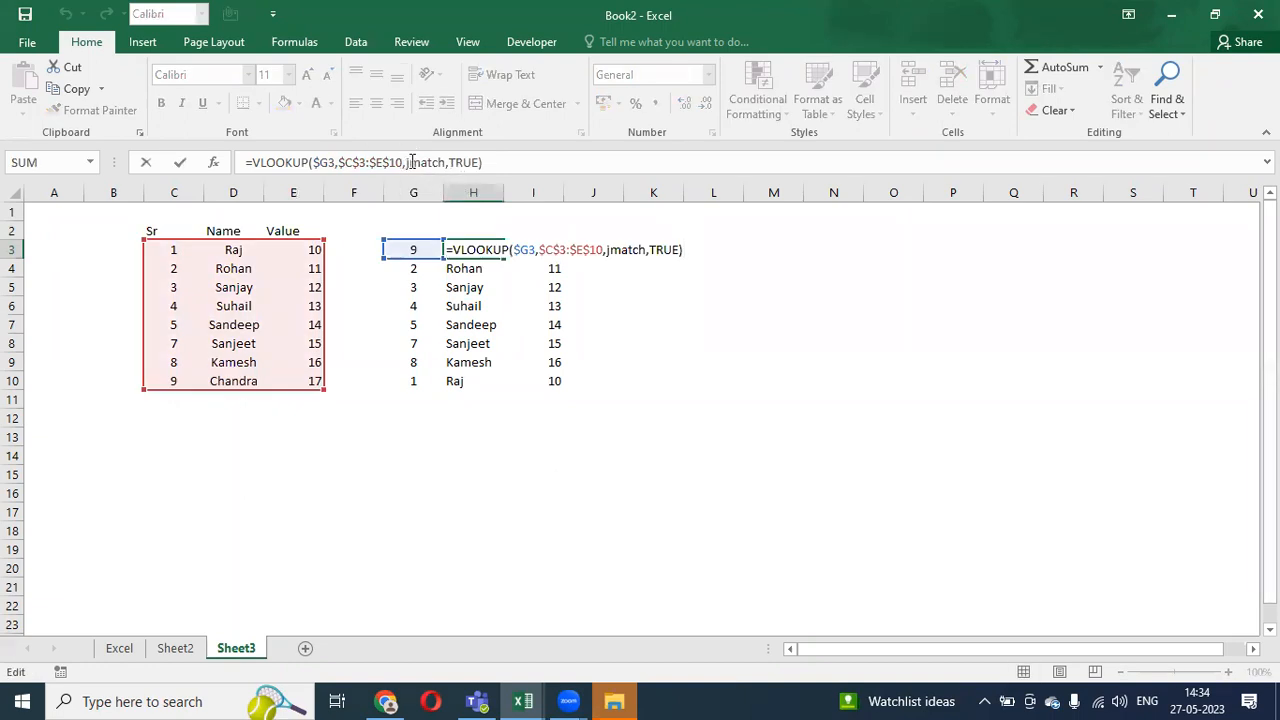
{"action": "left_click", "coordinate": [411, 162]}
{"action": "key", "text": "BackSpace"}
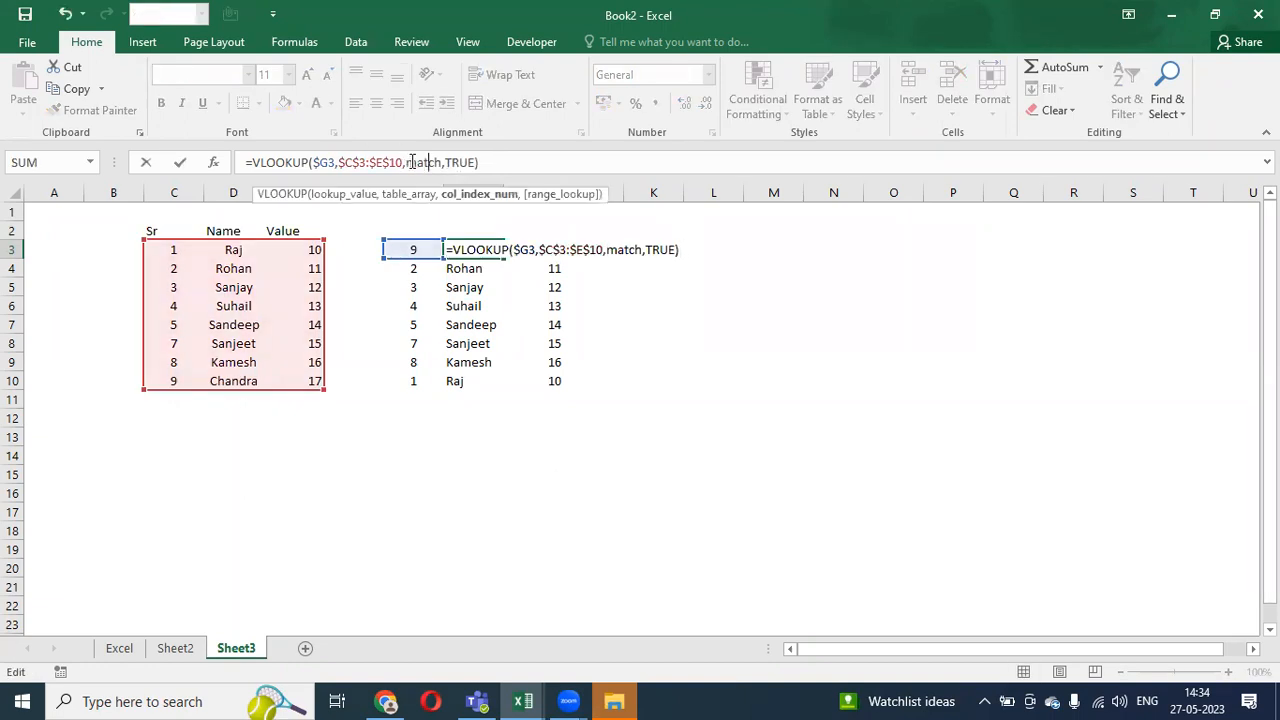
{"action": "type", "text": "("}
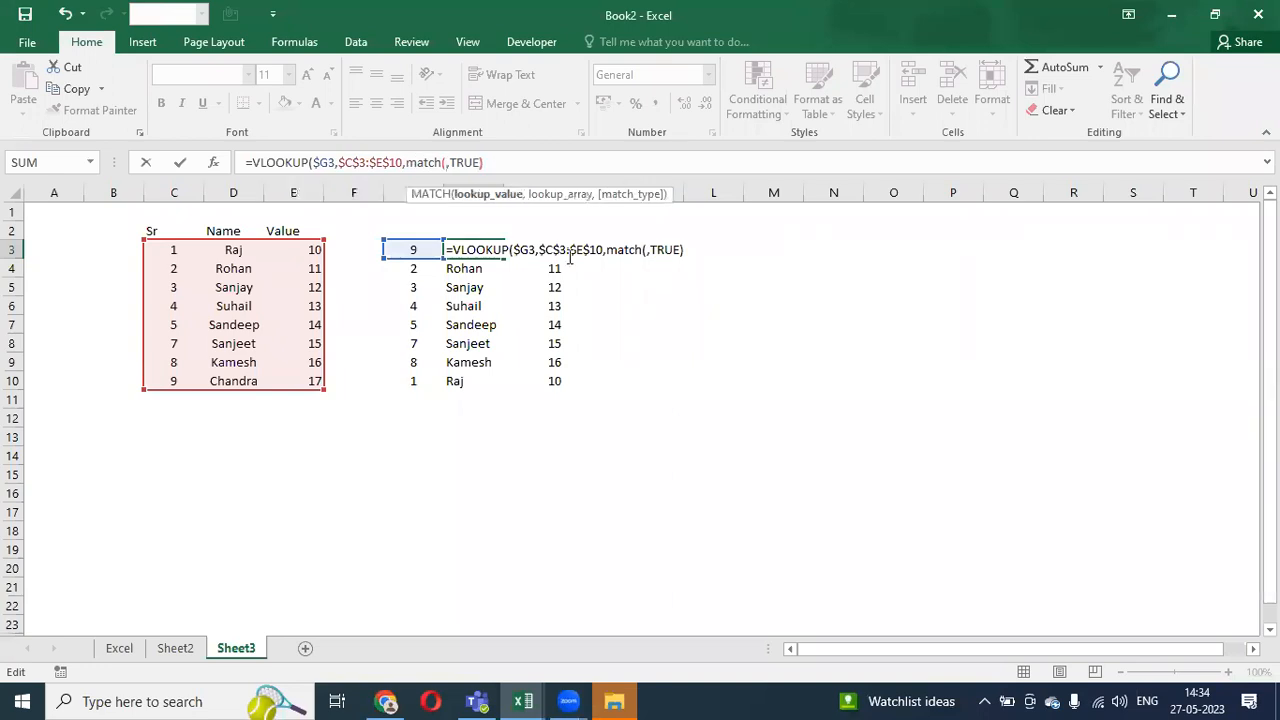
{"action": "key", "text": "Return"}
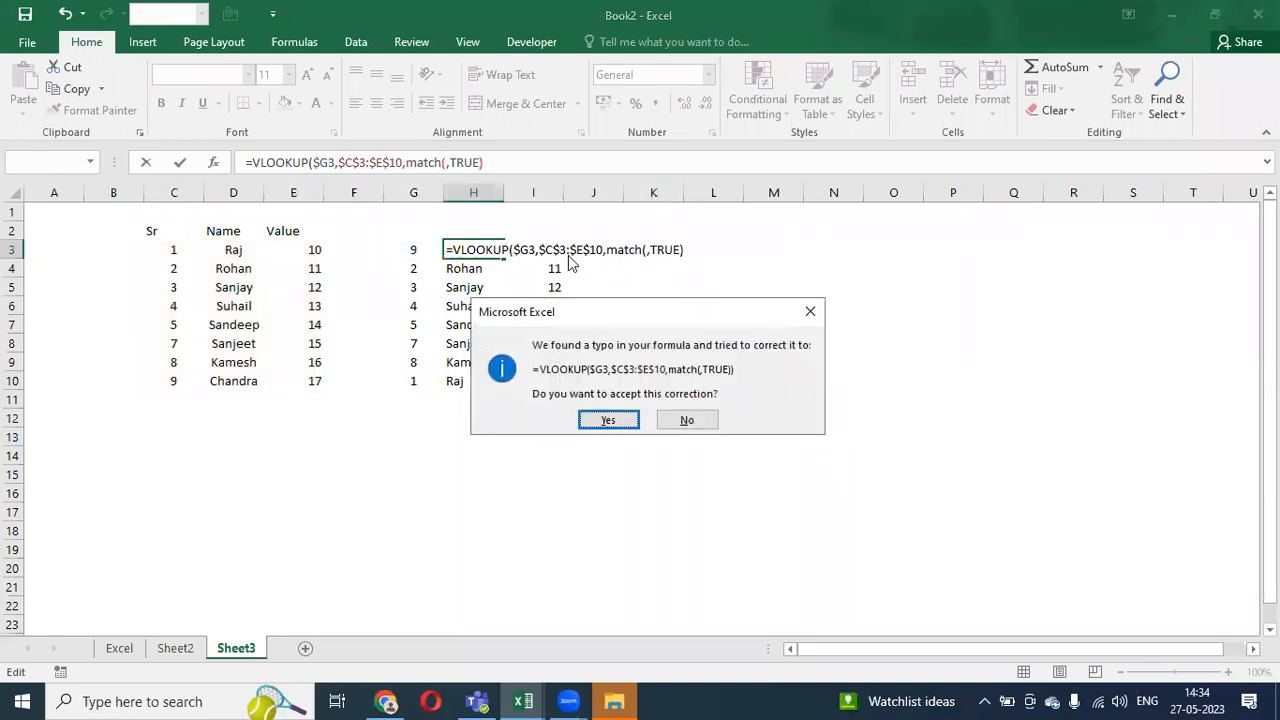
{"action": "key", "text": "Tab"}
{"action": "key", "text": "Return"}
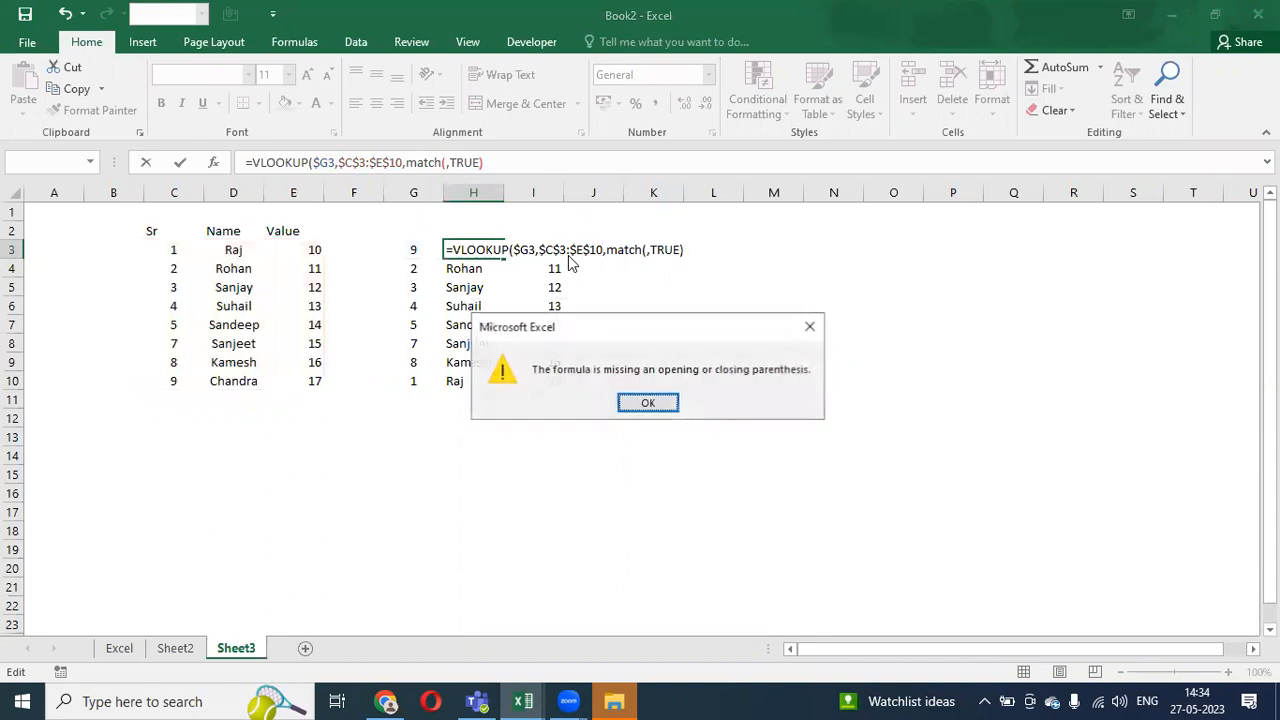
{"action": "key", "text": "Escape"}
{"action": "key", "text": "Escape"}
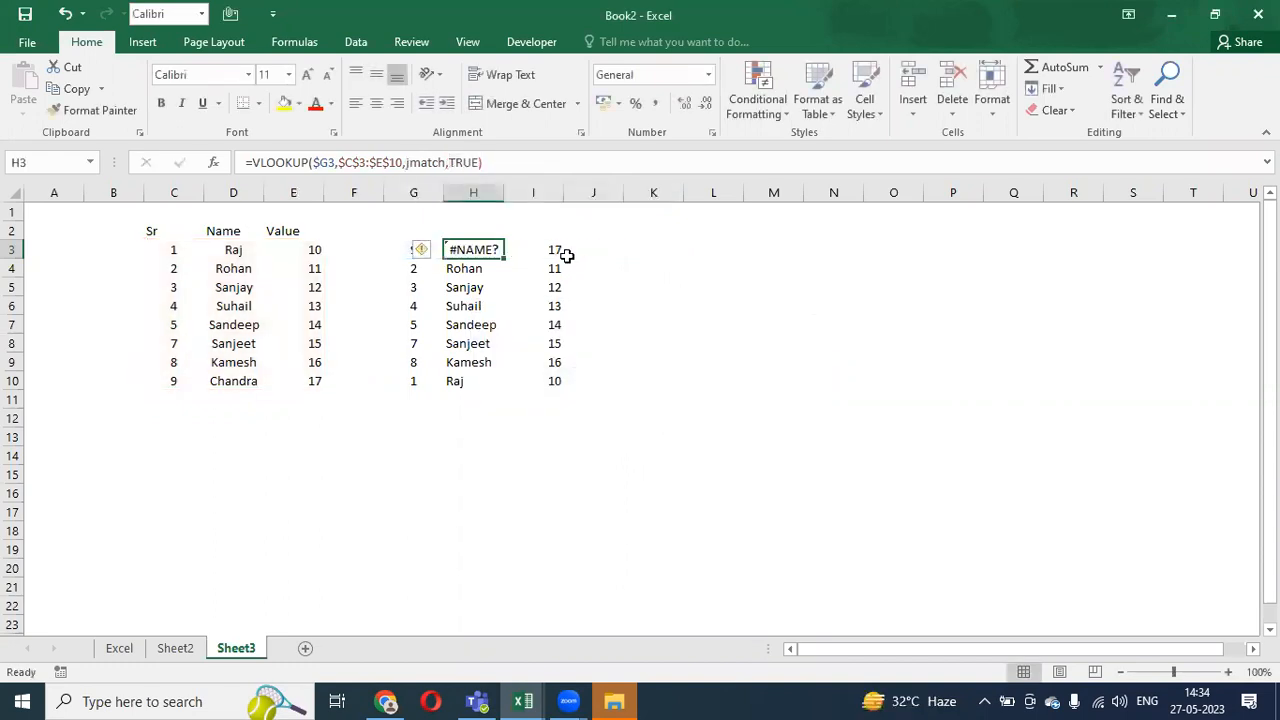
{"action": "key", "text": "ctrl+z"}
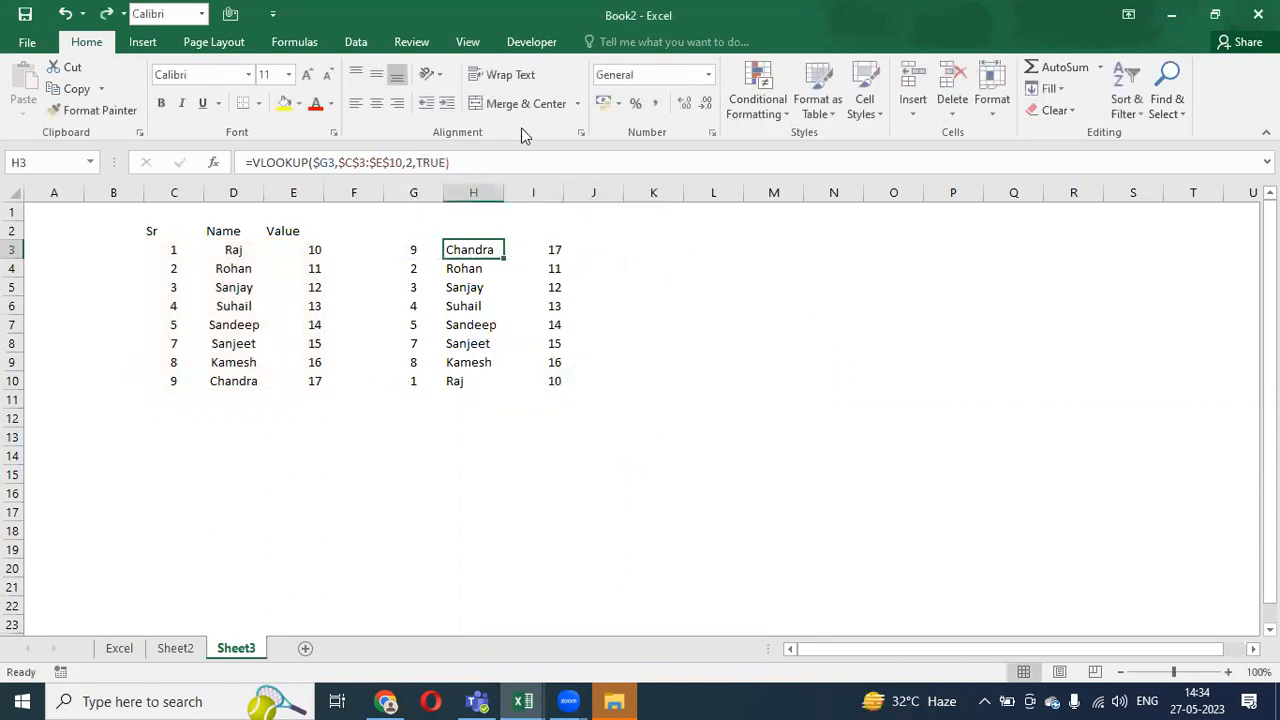
- Replace H3's column index 2 with MATCH(G3,C2:C10,0), which yields #REF!, then undo it
{"action": "double_click", "coordinate": [414, 162]}
{"action": "type", "text": "mat"}
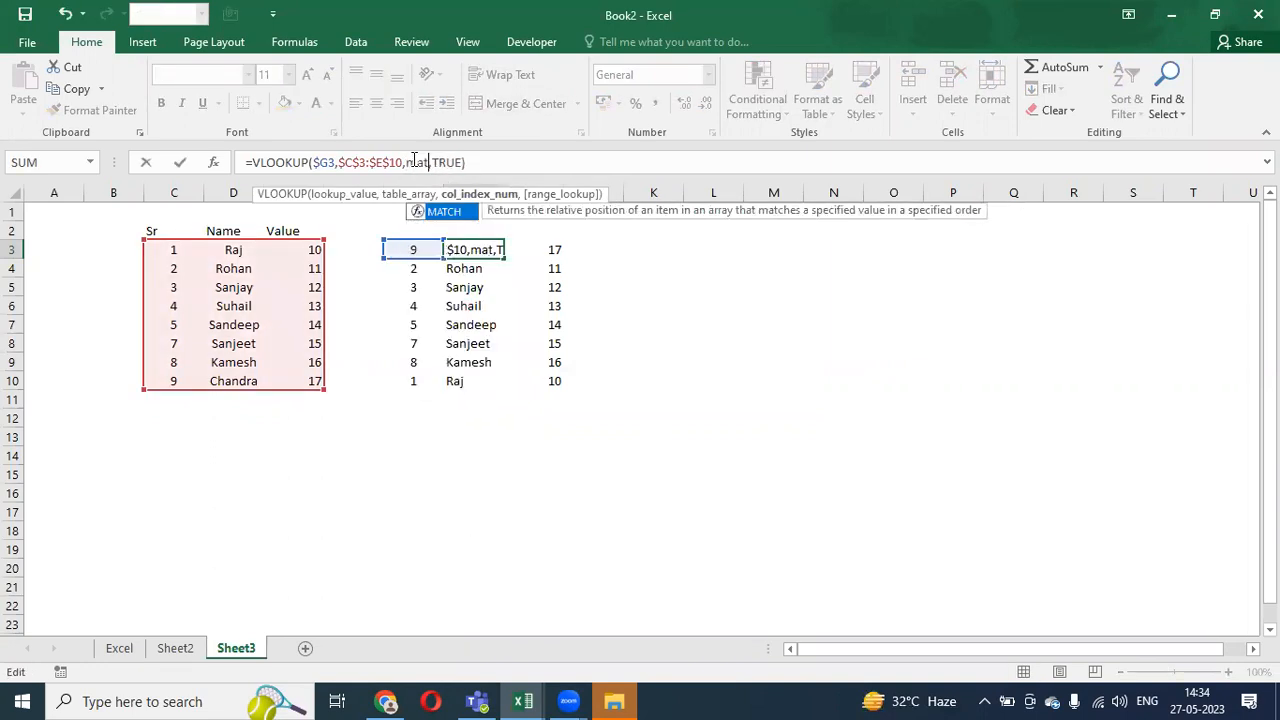
{"action": "key", "text": "Tab"}
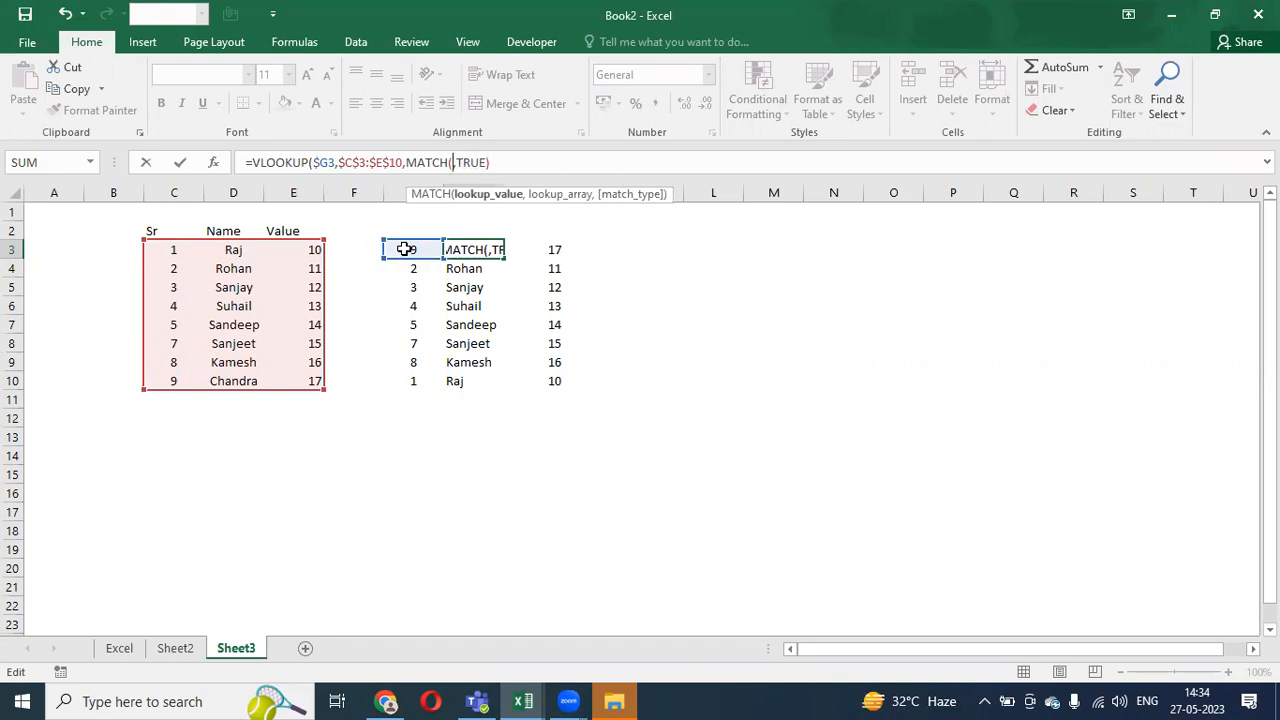
{"action": "left_click", "coordinate": [405, 249]}
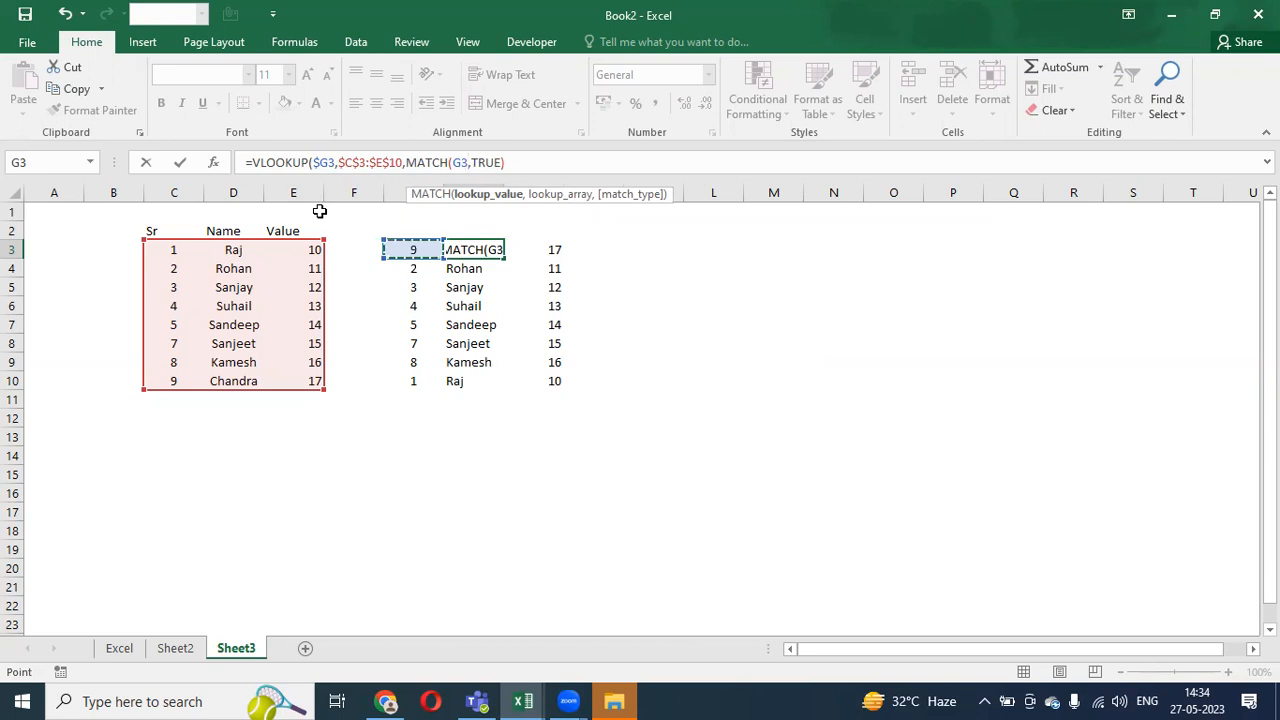
{"action": "type", "text": ","}
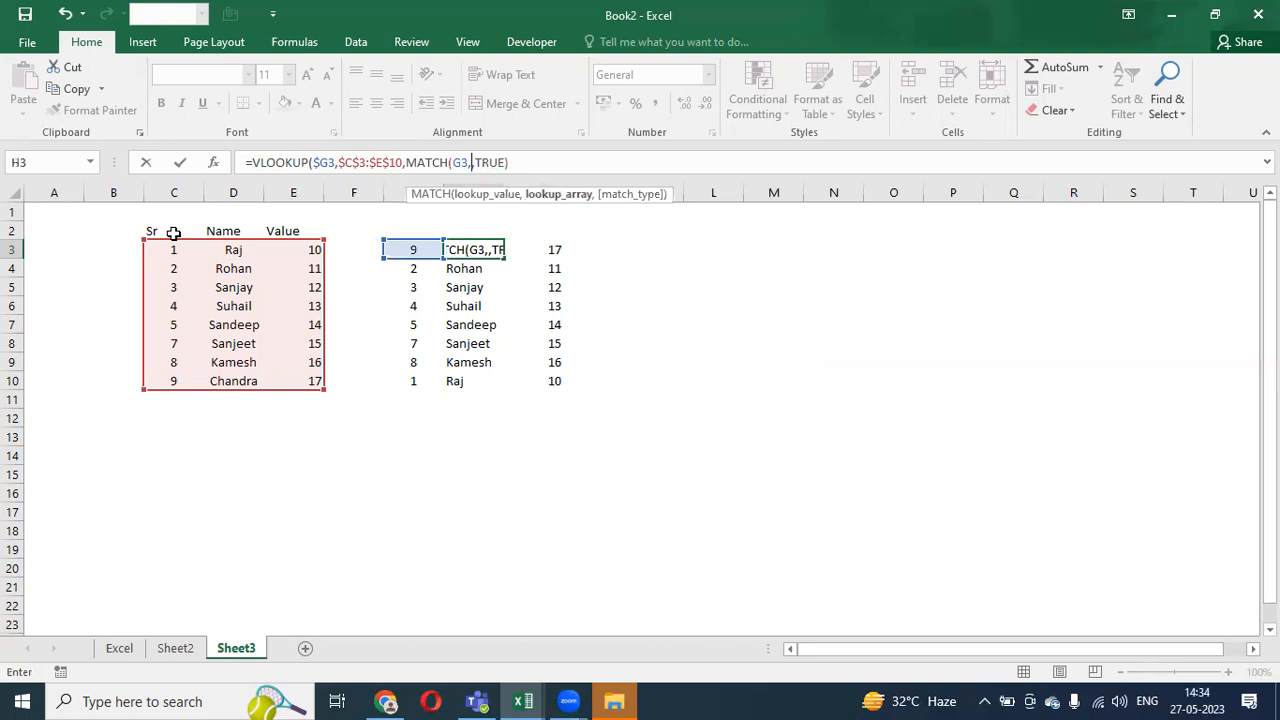
{"action": "left_click_drag", "start_coordinate": [173, 231], "coordinate": [164, 377]}
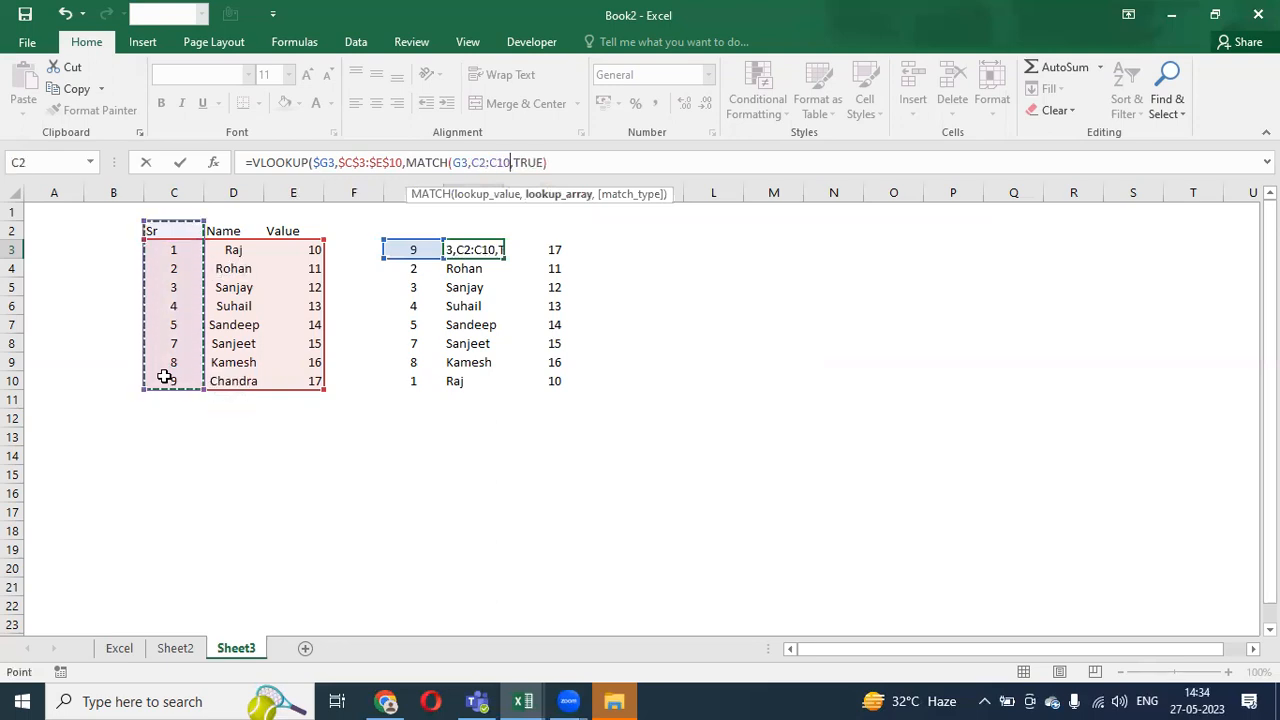
{"action": "type", "text": ","}
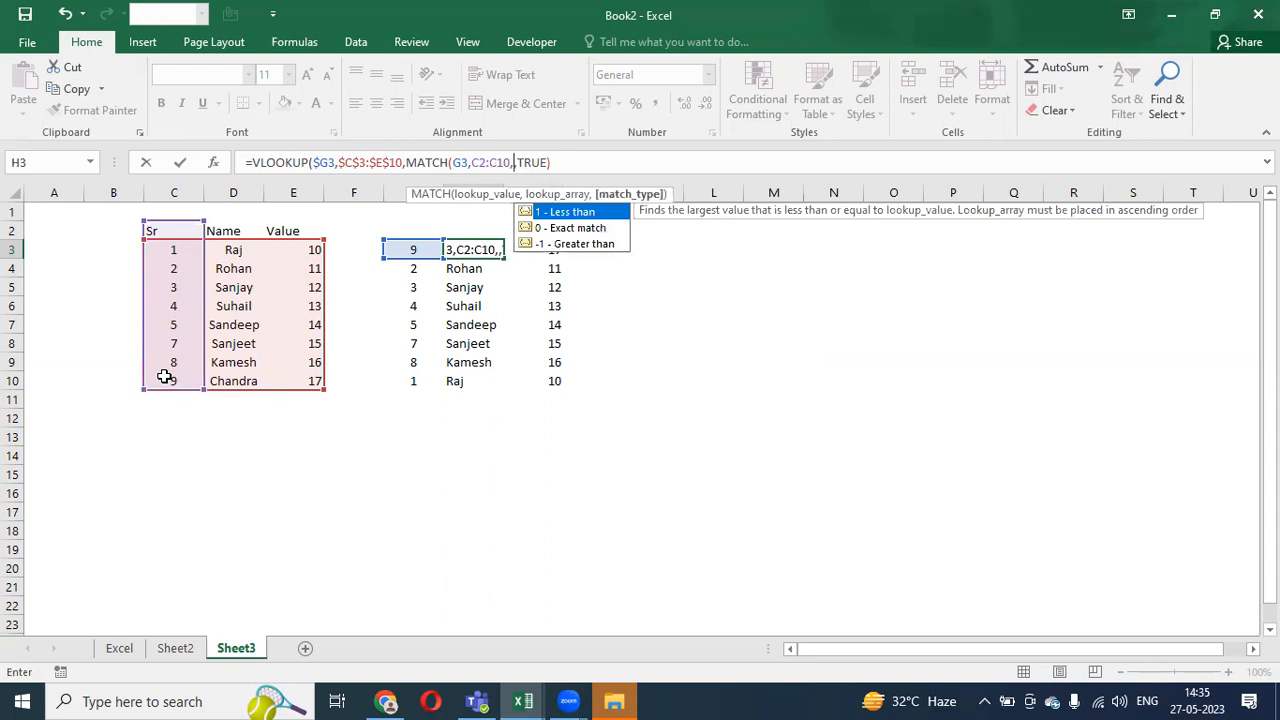
{"action": "type", "text": ","}
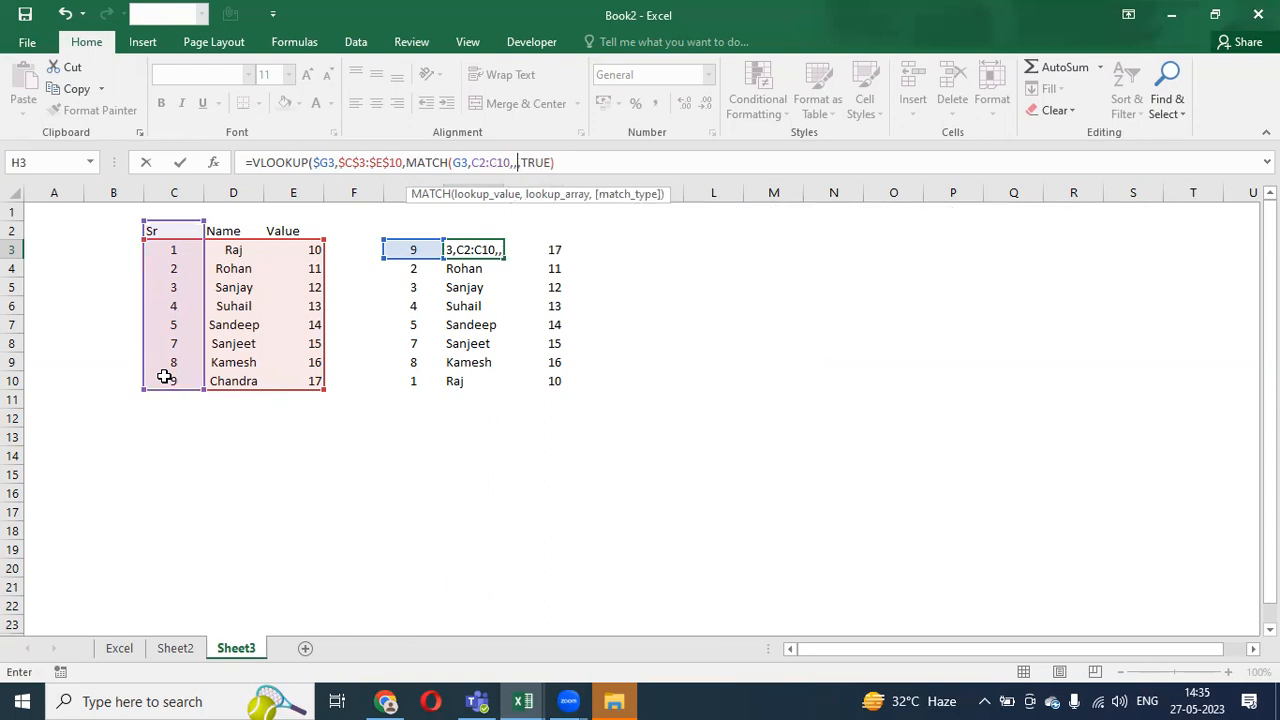
{"action": "type", "text": "0"}
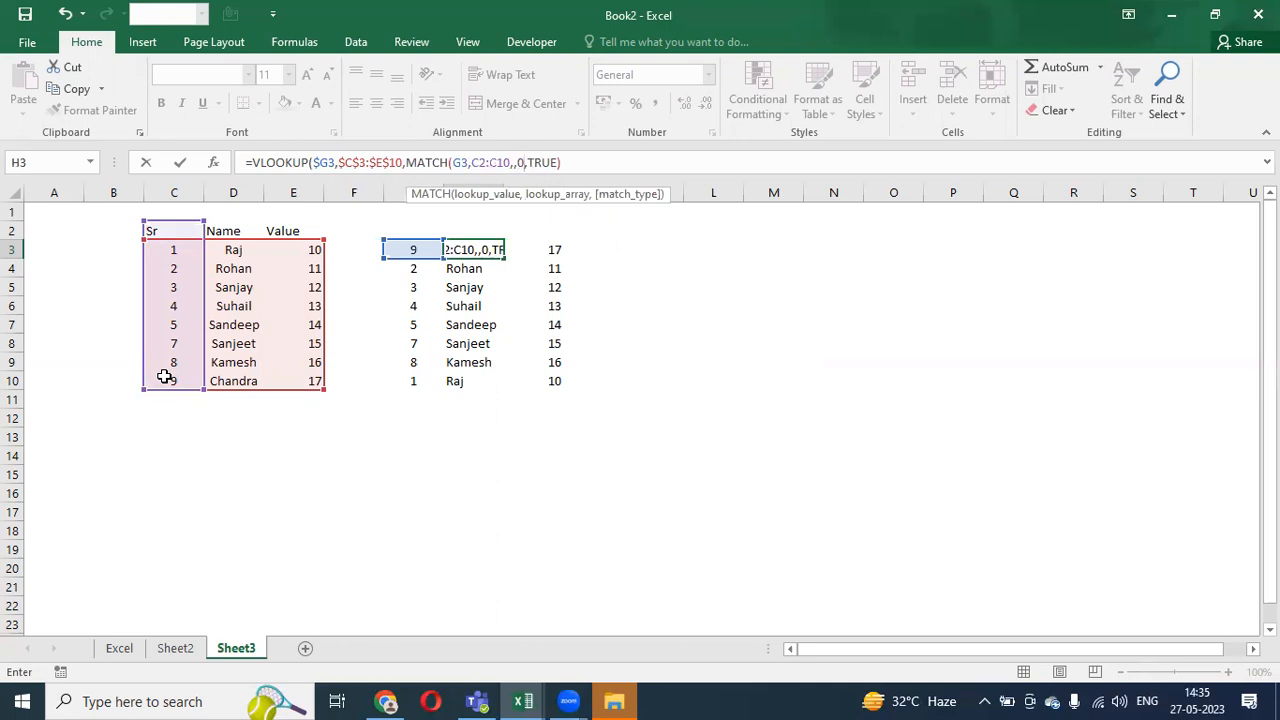
{"action": "key", "text": "BackSpace"}
{"action": "key", "text": "BackSpace"}
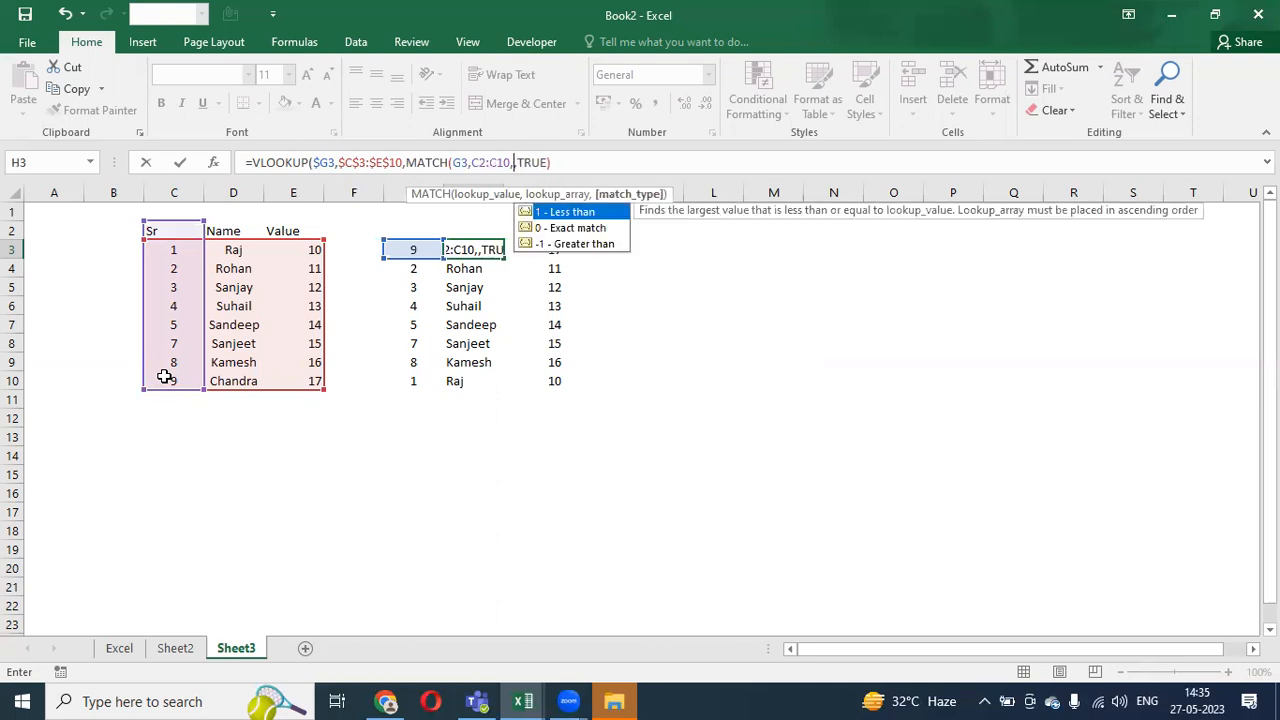
{"action": "type", "text": "0)"}
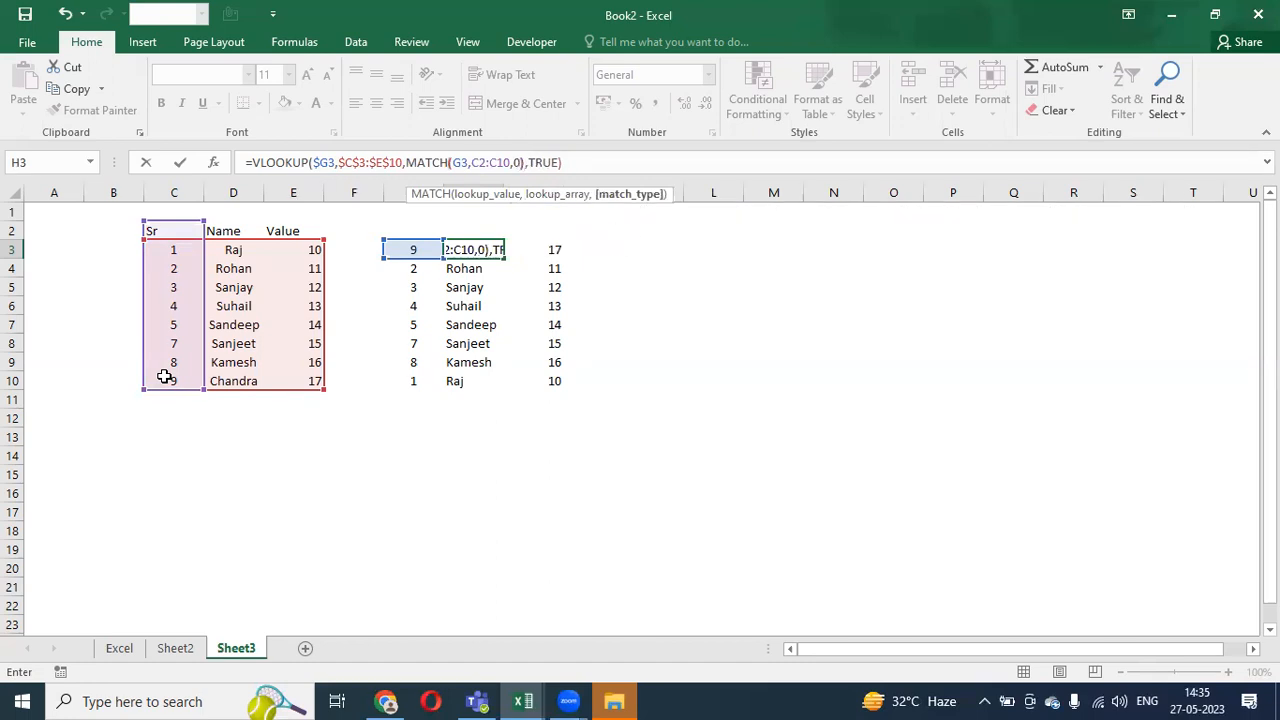
{"action": "key", "text": "Return"}
{"action": "key", "text": "Up"}
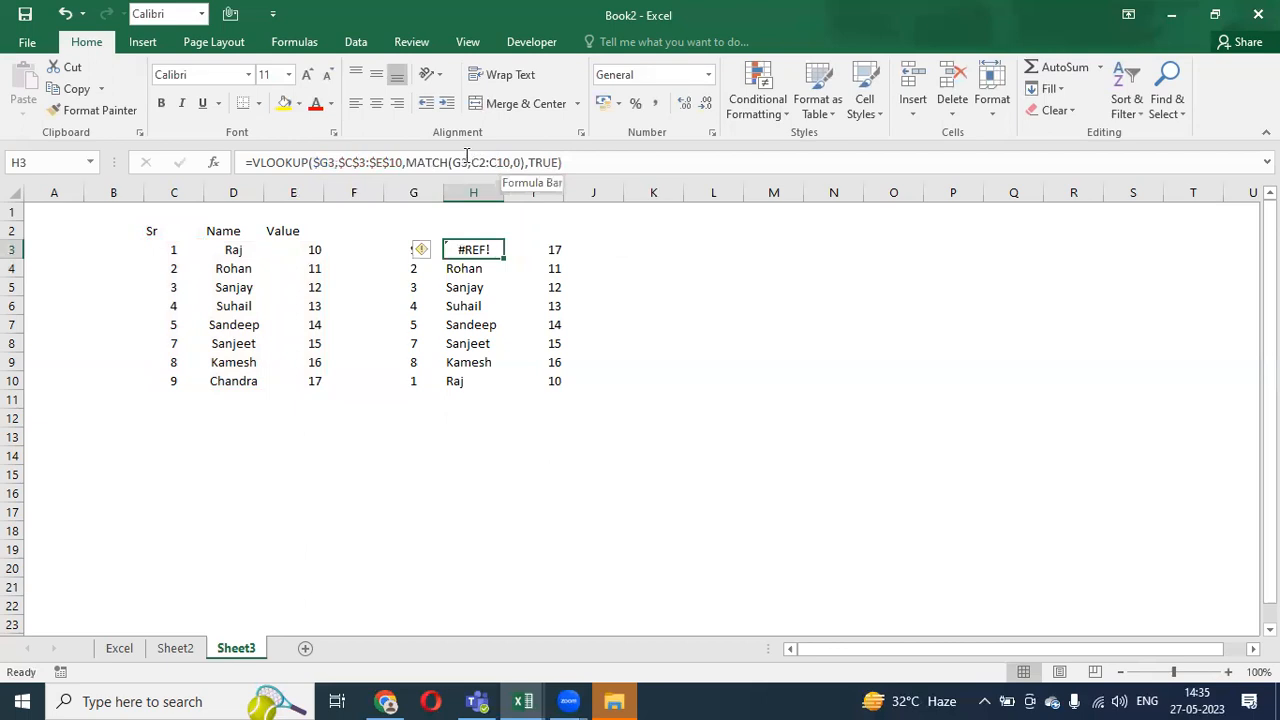
{"action": "key", "text": "ctrl+z"}
- Copy the Sr, Name, Value headers from the first table into G2:I2
{"action": "key", "text": "Left"}
{"action": "key", "text": "Left"}
{"action": "key", "text": "Left"}
{"action": "key", "text": "Left"}
{"action": "key", "text": "Up"}
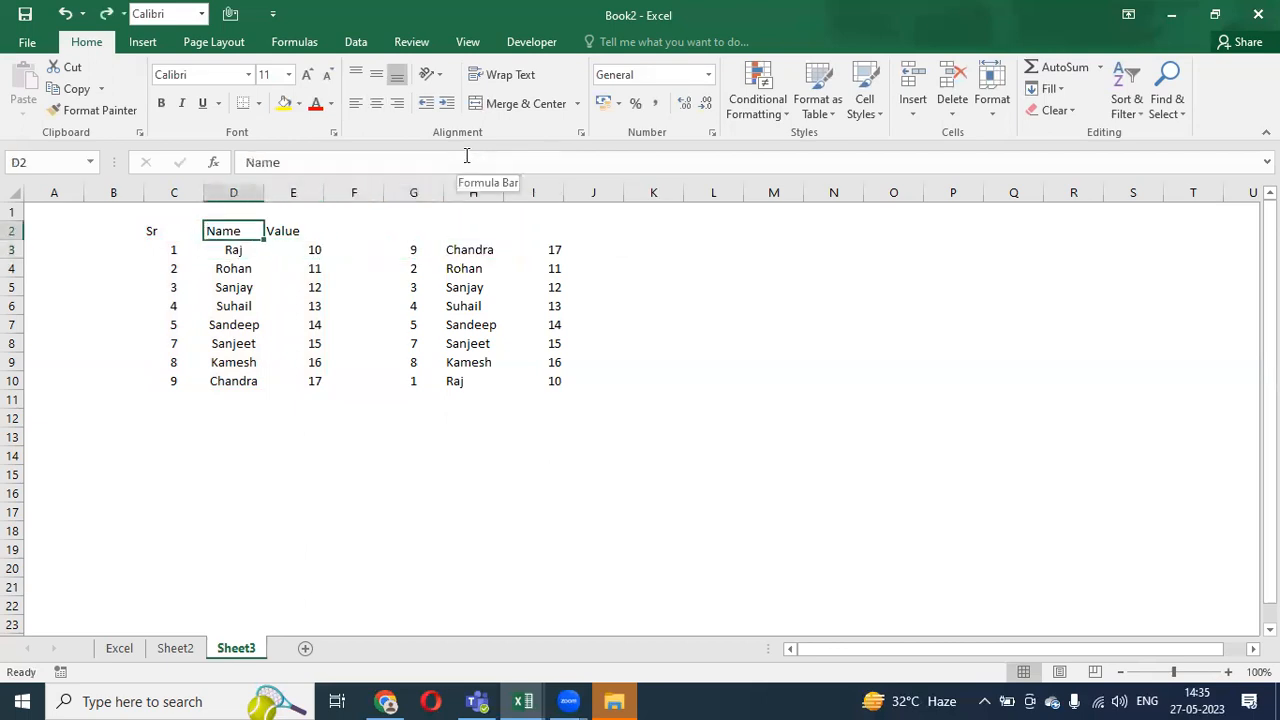
{"action": "key", "text": "Left"}
{"action": "key", "text": "shift+Right"}
{"action": "key", "text": "shift+Right"}
{"action": "key", "text": "ctrl+c"}
{"action": "key", "text": "Right"}
{"action": "key", "text": "Right"}
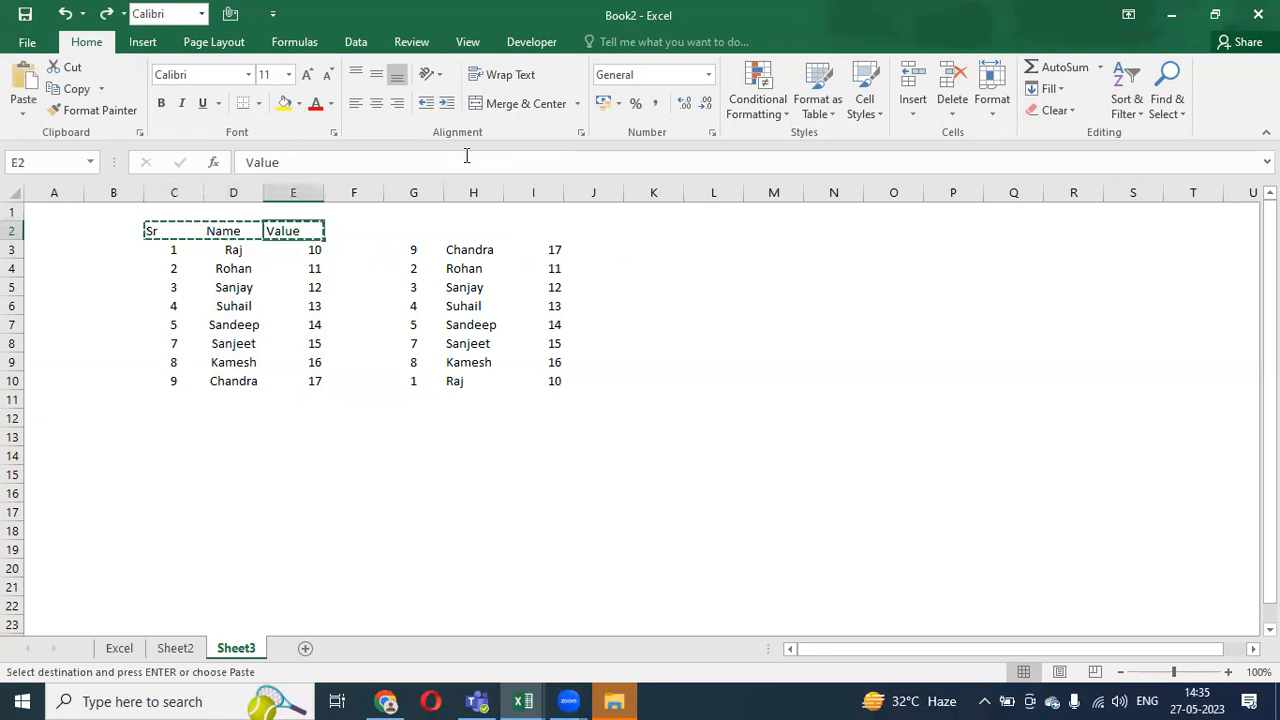
{"action": "key", "text": "Right"}
{"action": "key", "text": "Right"}
{"action": "key", "text": "Left"}
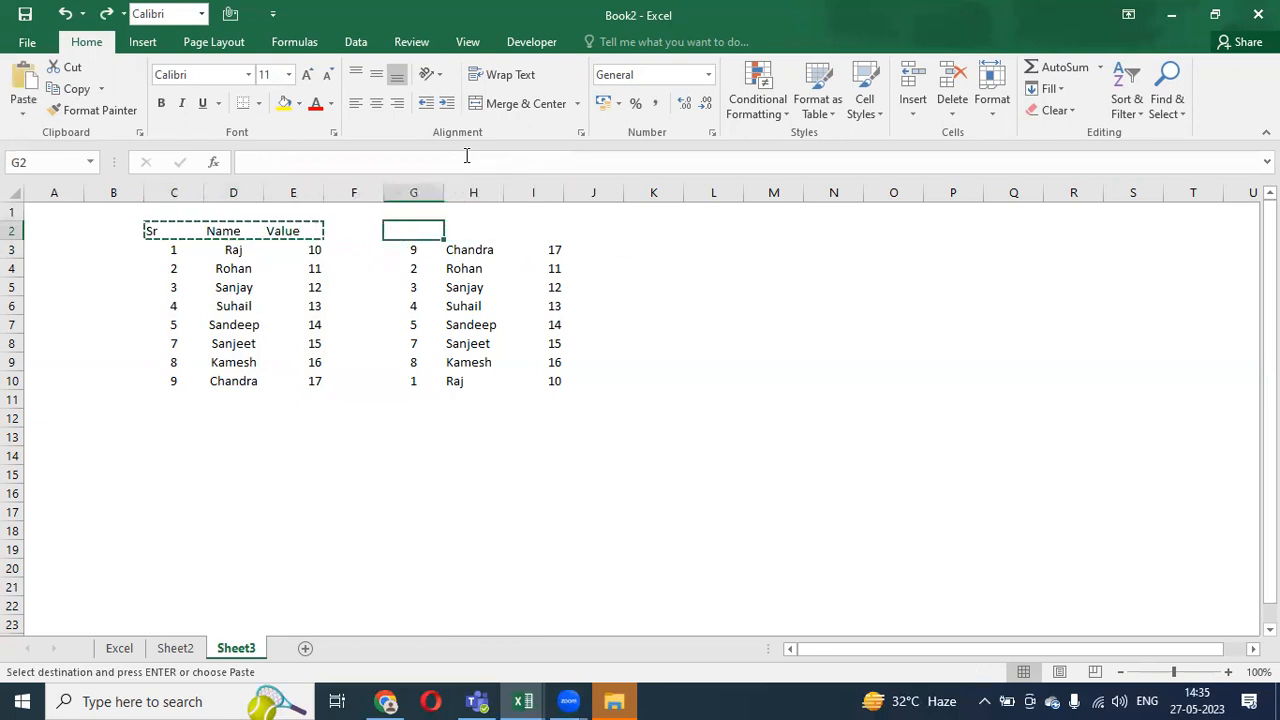
{"action": "key", "text": "ctrl+v"}
{"action": "key", "text": "Right"}
{"action": "key", "text": "Down"}
- Replace H3's VLOOKUP column index 2 with MATCH(H2,$D$2:$D$10,0), then copy H3
{"action": "key", "text": "F2"}
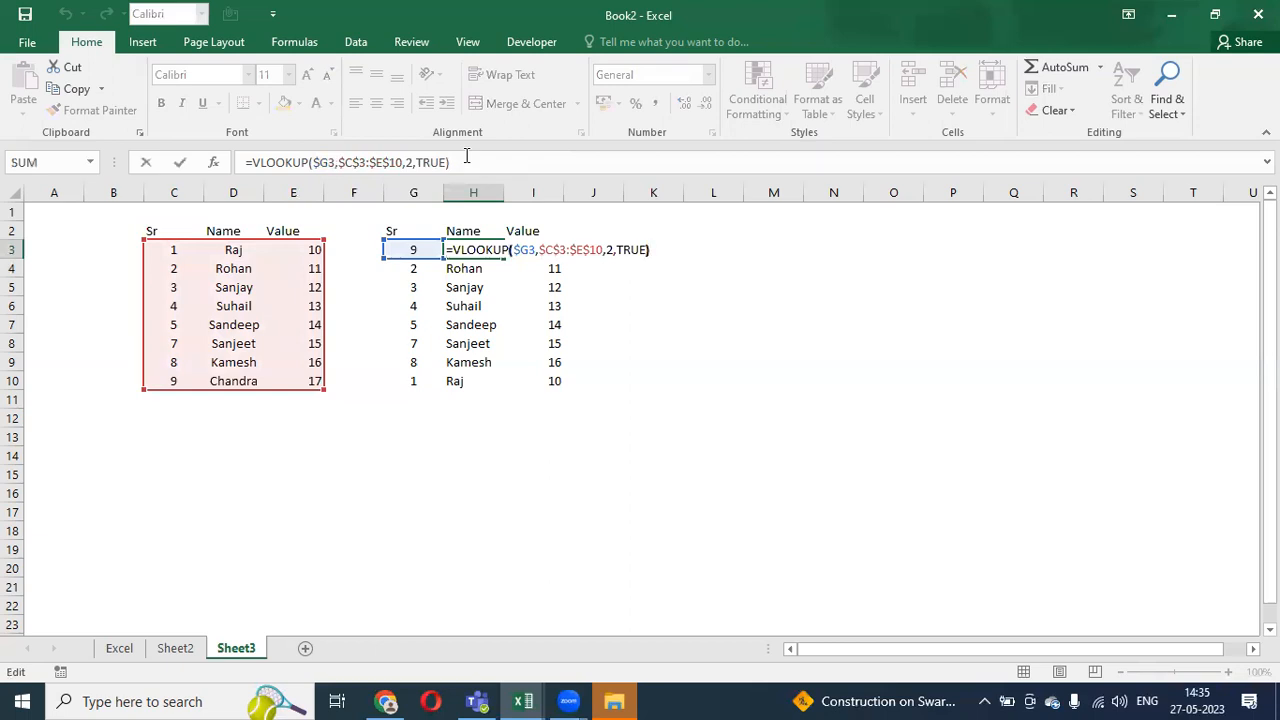
{"action": "key", "text": "Left"}
{"action": "key", "text": "Left"}
{"action": "key", "text": "Left"}
{"action": "key", "text": "Left"}
{"action": "key", "text": "Left"}
{"action": "key", "text": "Left"}
{"action": "key", "text": "Left"}
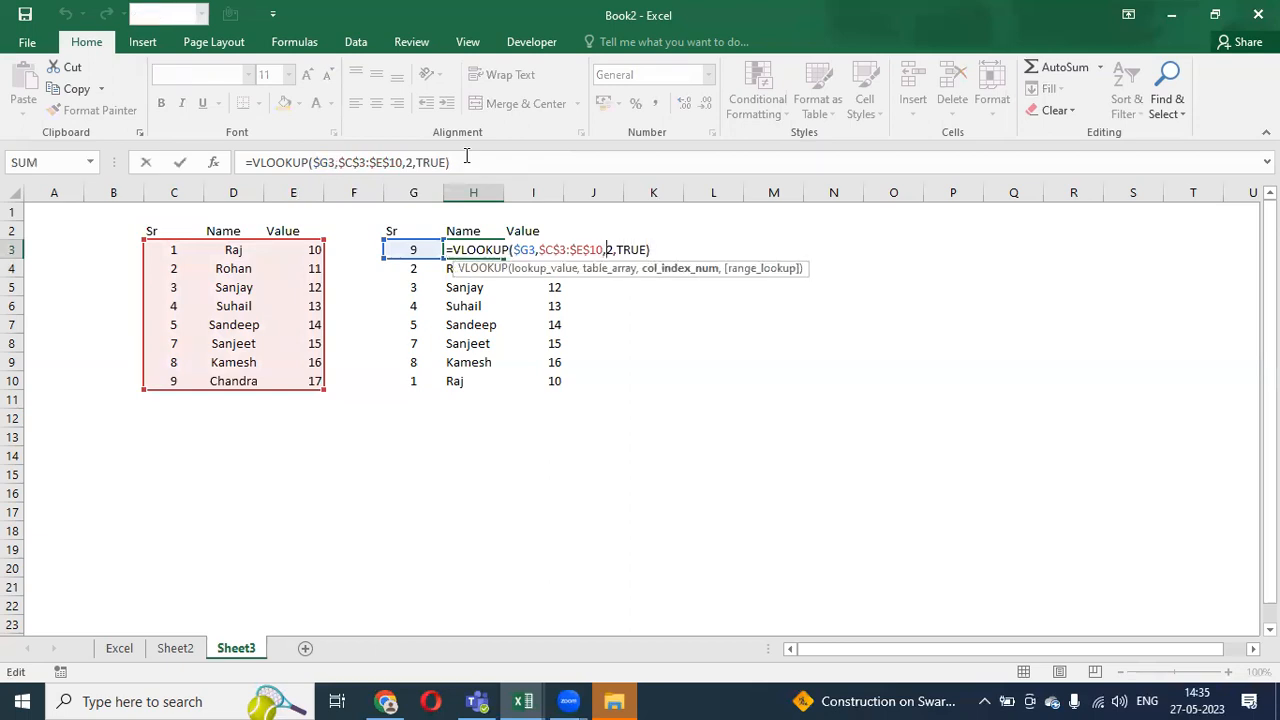
{"action": "key", "text": "Delete"}
{"action": "type", "text": "match"}
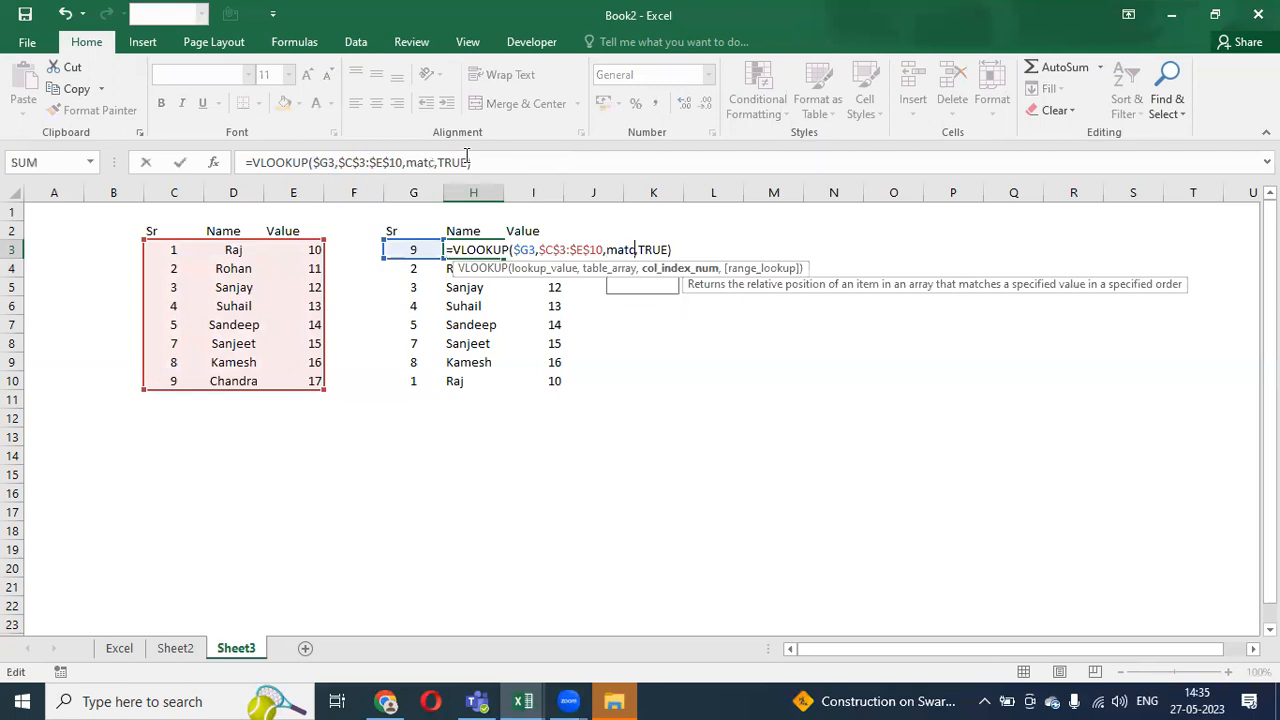
{"action": "key", "text": "Tab"}
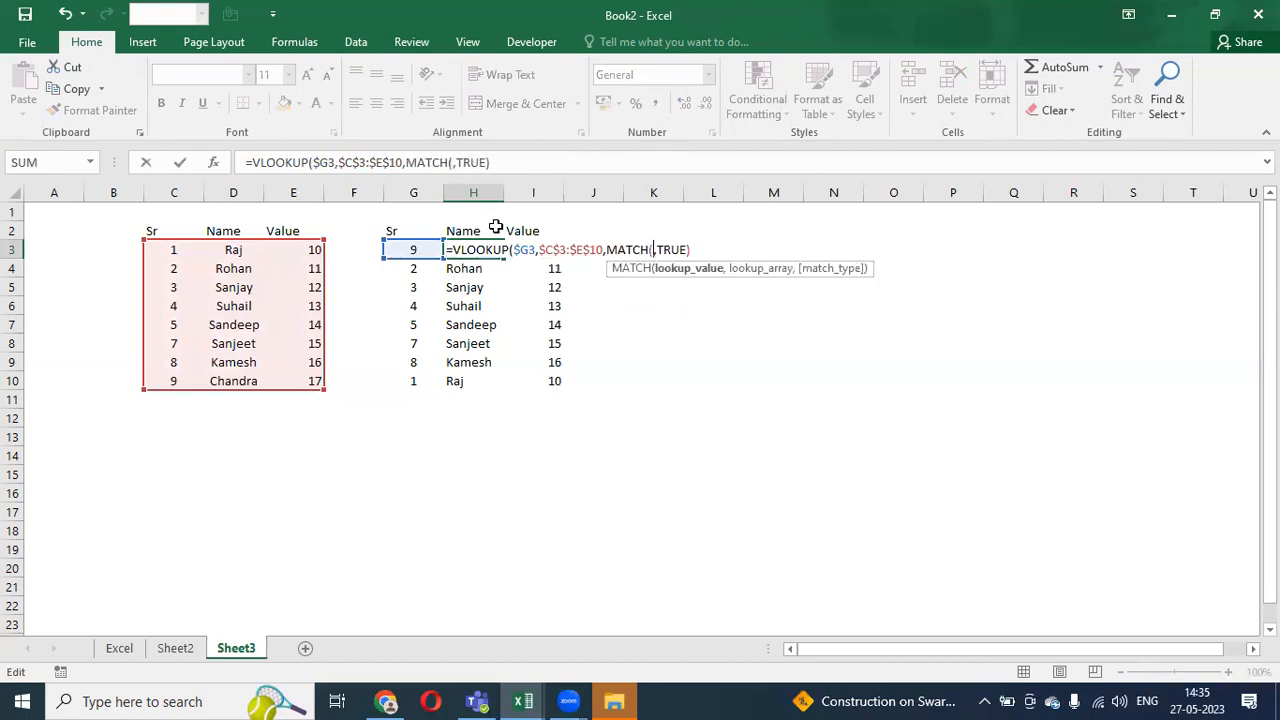
{"action": "left_click", "coordinate": [464, 231]}
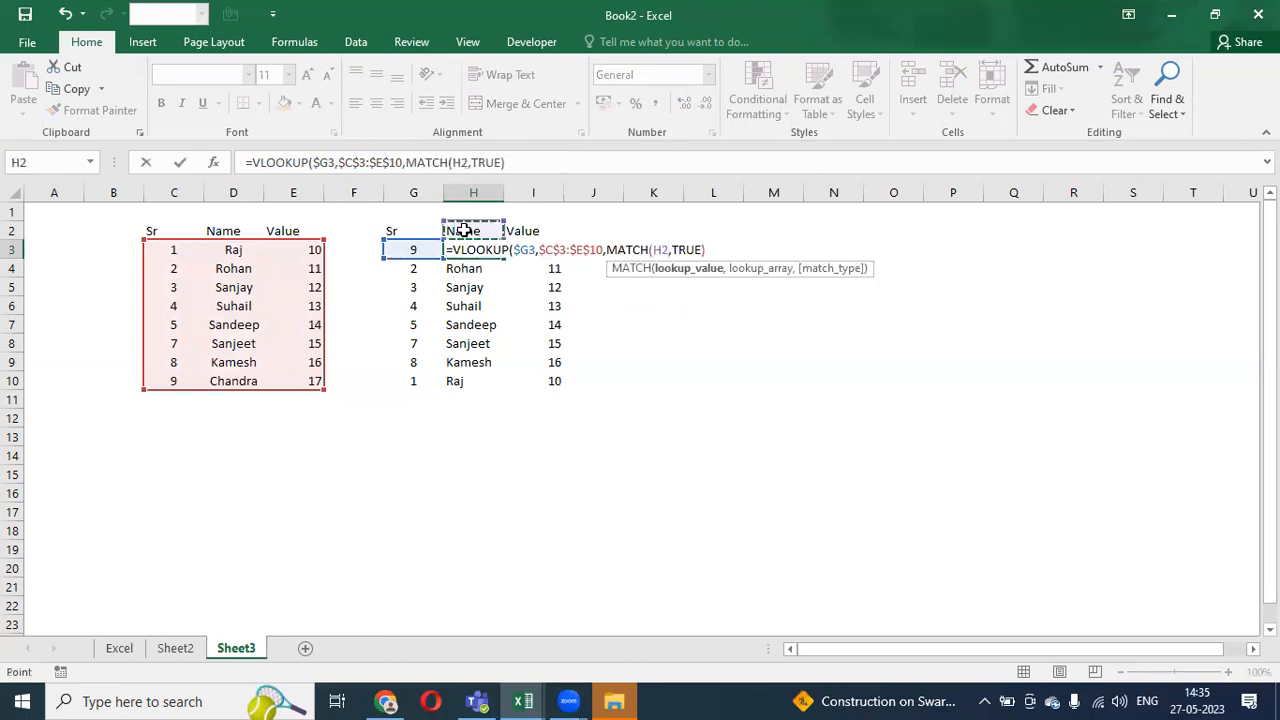
{"action": "type", "text": ","}
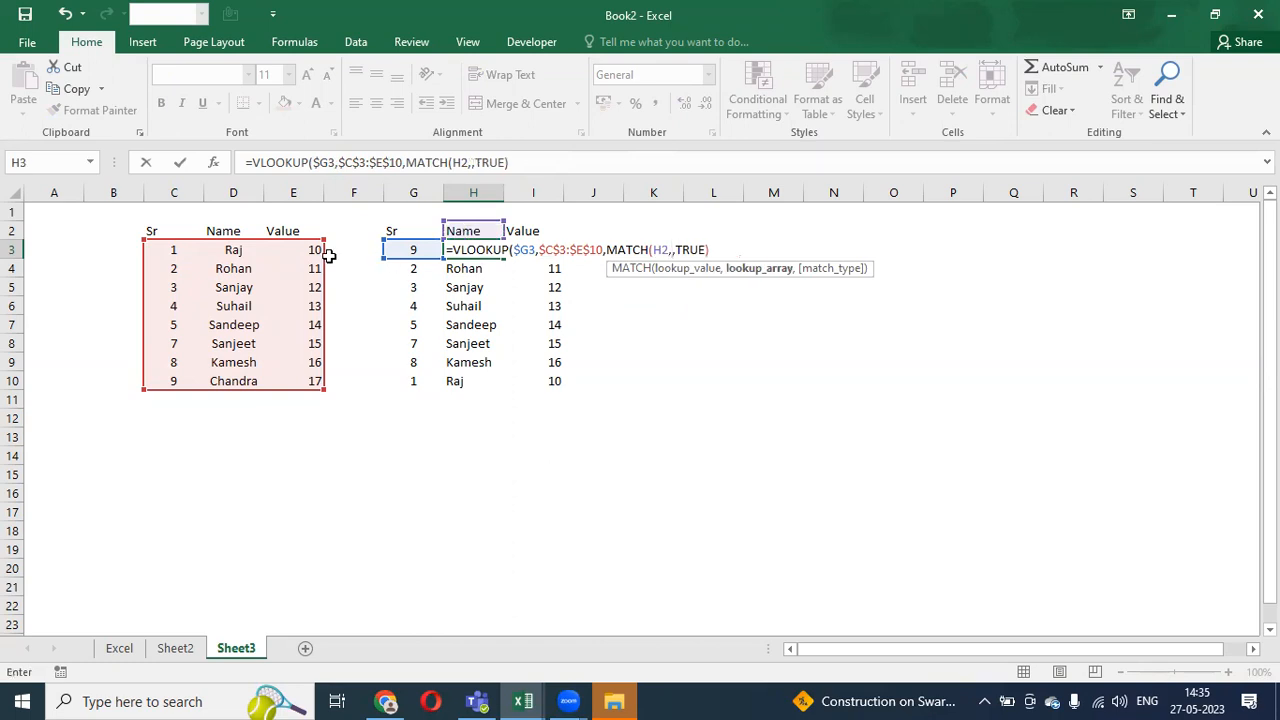
{"action": "left_click_drag", "start_coordinate": [238, 231], "coordinate": [231, 380]}
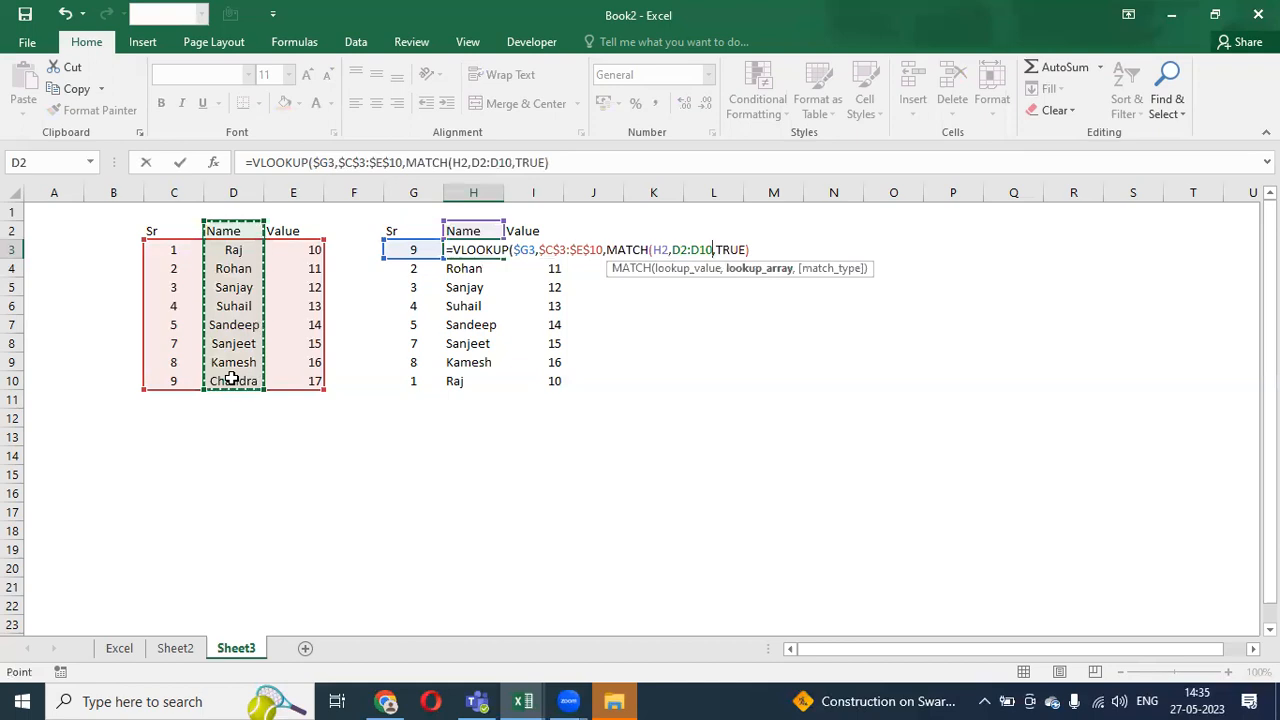
{"action": "key", "text": "F4"}
{"action": "type", "text": ",0)"}
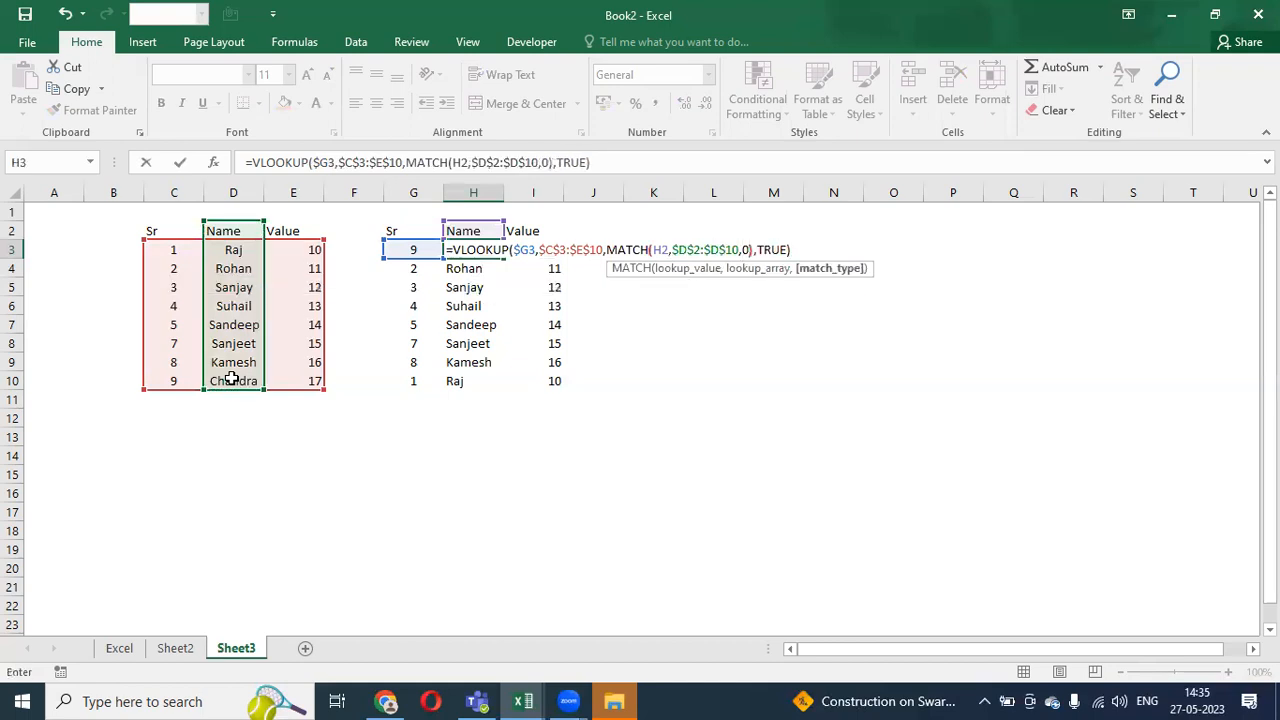
{"action": "key", "text": "Return"}
{"action": "key", "text": "Up"}
{"action": "key", "text": "ctrl+c"}
{"action": "key", "text": "Escape"}
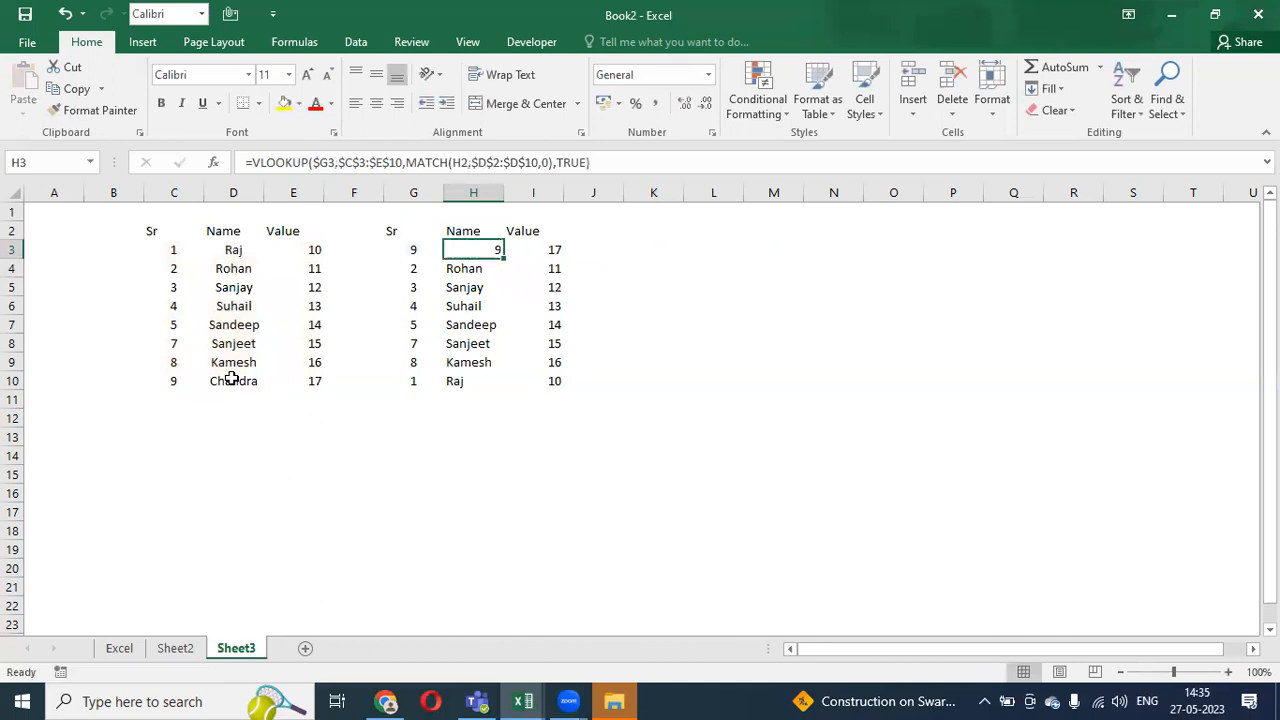
- Swap H3's MATCH lookup array from $D$2:$D$10 to $C$2:$E$2 so it returns Chandra, then copy H3
{"action": "key", "text": "F2"}
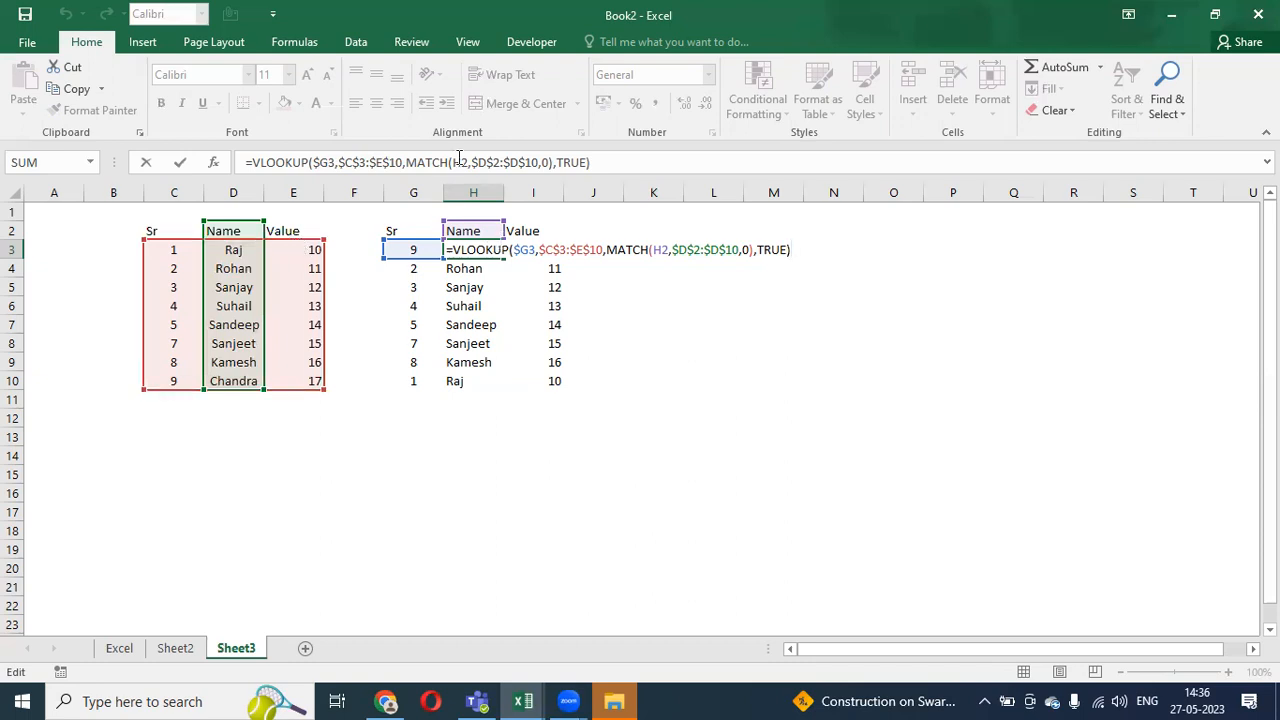
{"action": "left_click_drag", "start_coordinate": [471, 162], "coordinate": [530, 162]}
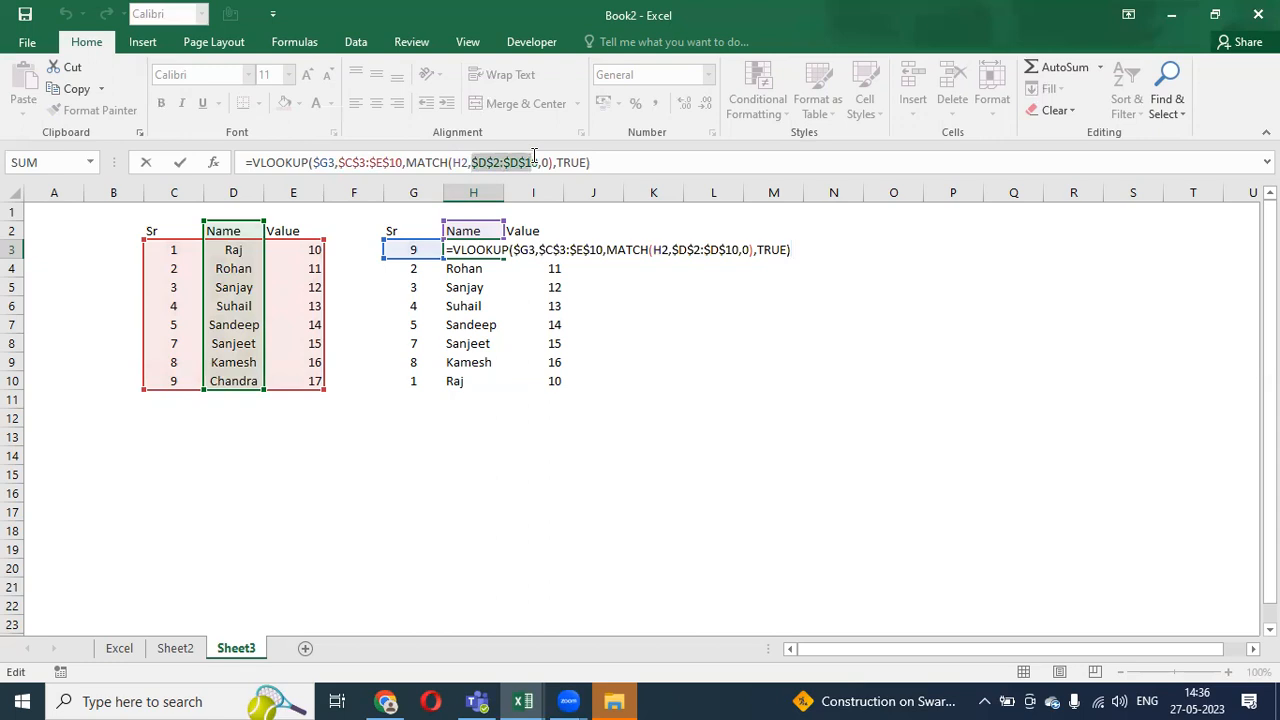
{"action": "key", "text": "BackSpace"}
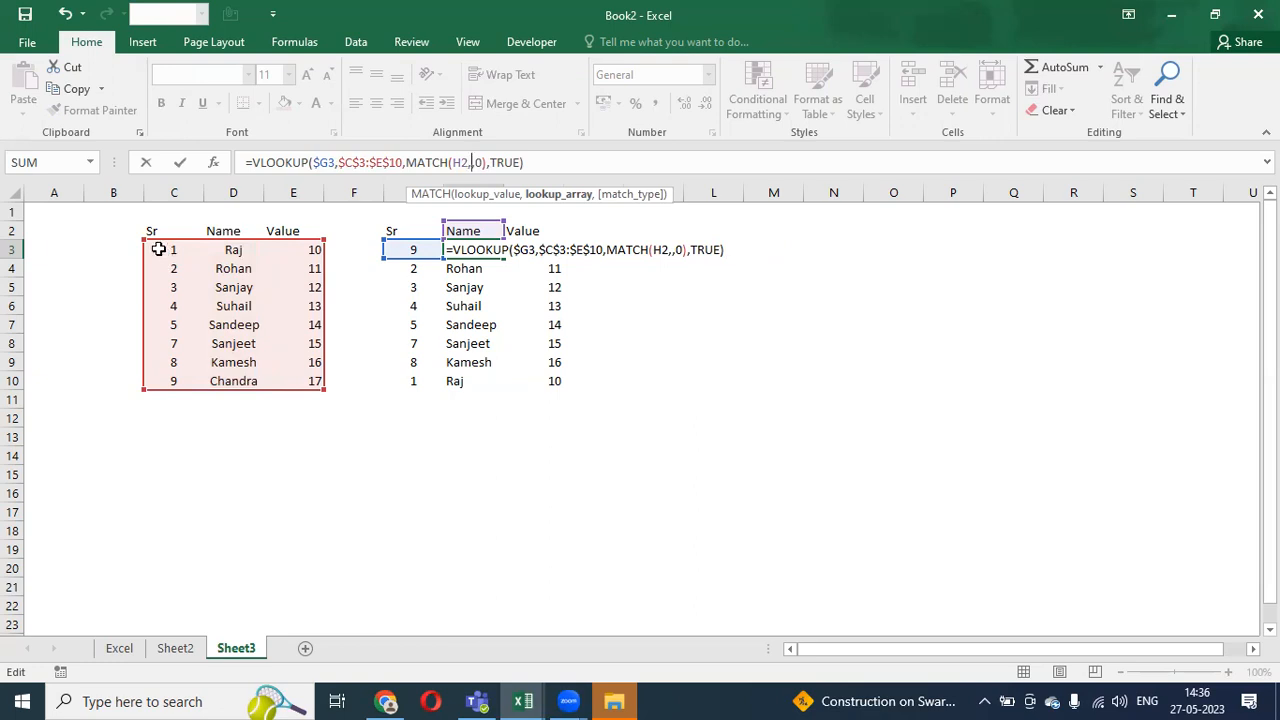
{"action": "left_click_drag", "start_coordinate": [149, 232], "coordinate": [288, 229]}
{"action": "key", "text": "F4"}
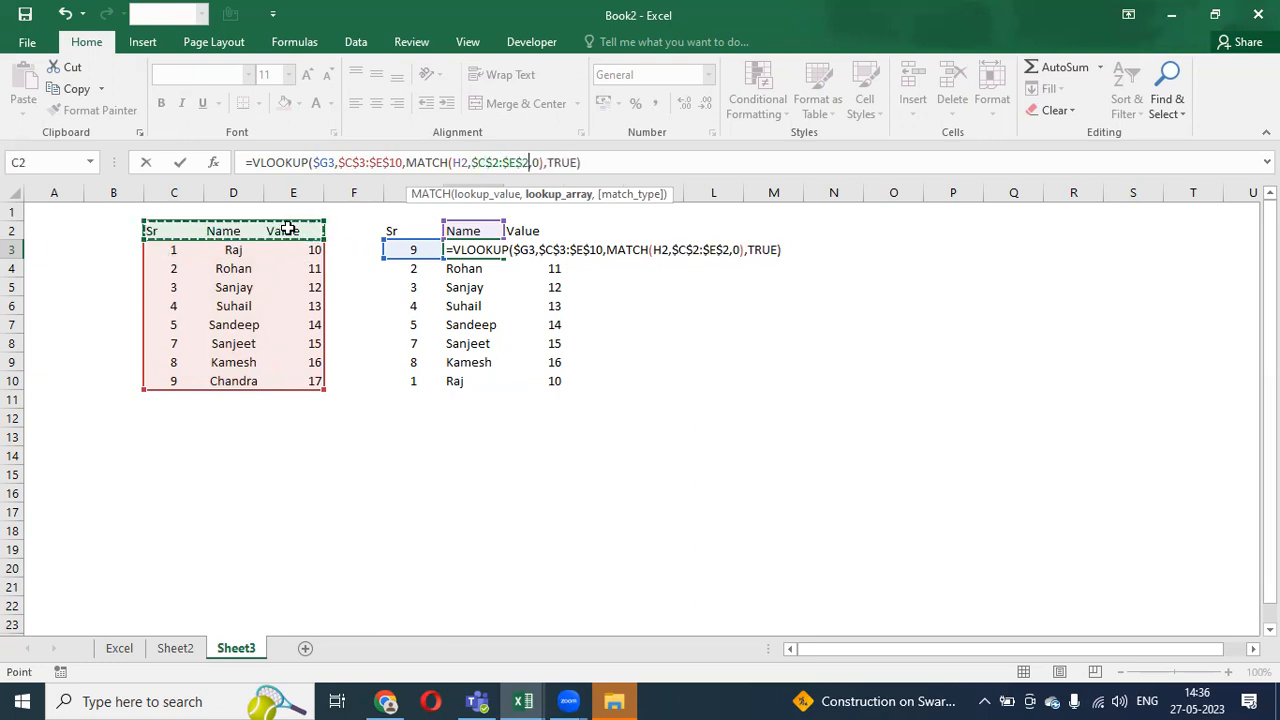
{"action": "key", "text": "Return"}
{"action": "key", "text": "Up"}
{"action": "key", "text": "ctrl+c"}
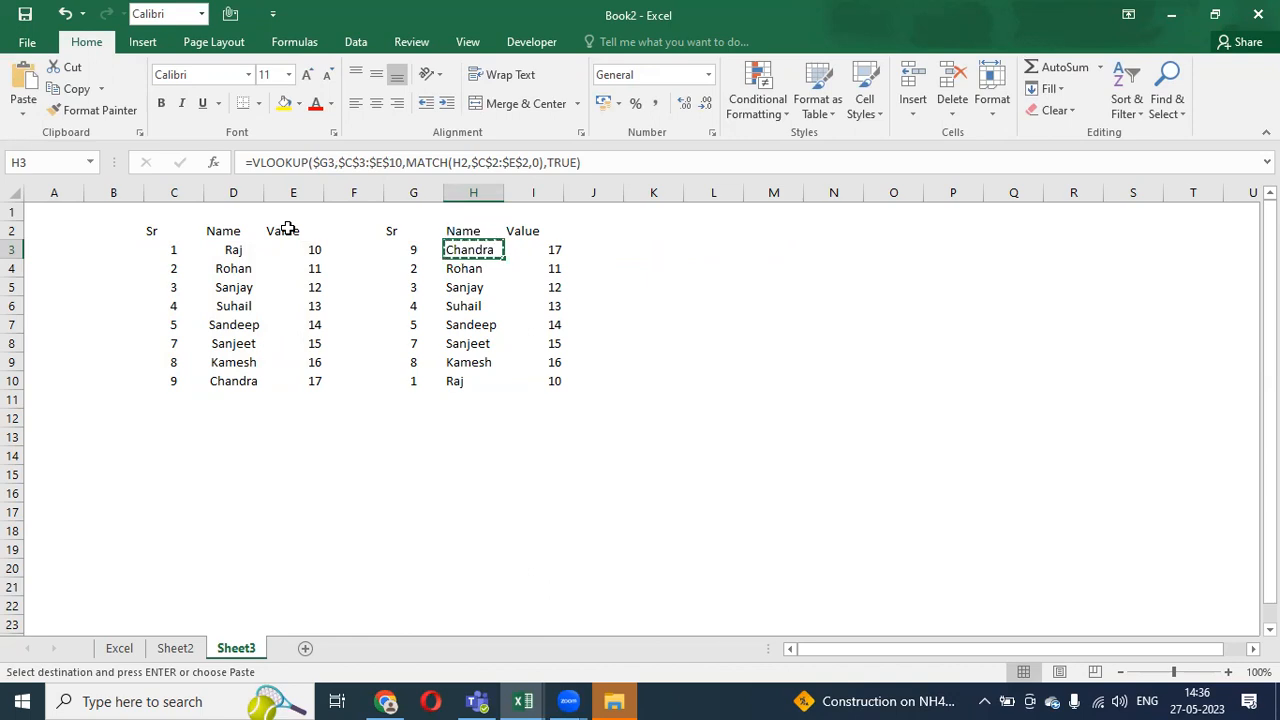
{"action": "key", "text": "Right"}
- Paste H3's formula into I3, then try filling H3:I3 down to row 10 and undo the #N/A results
{"action": "key", "text": "ctrl+v"}
{"action": "key", "text": "Escape"}
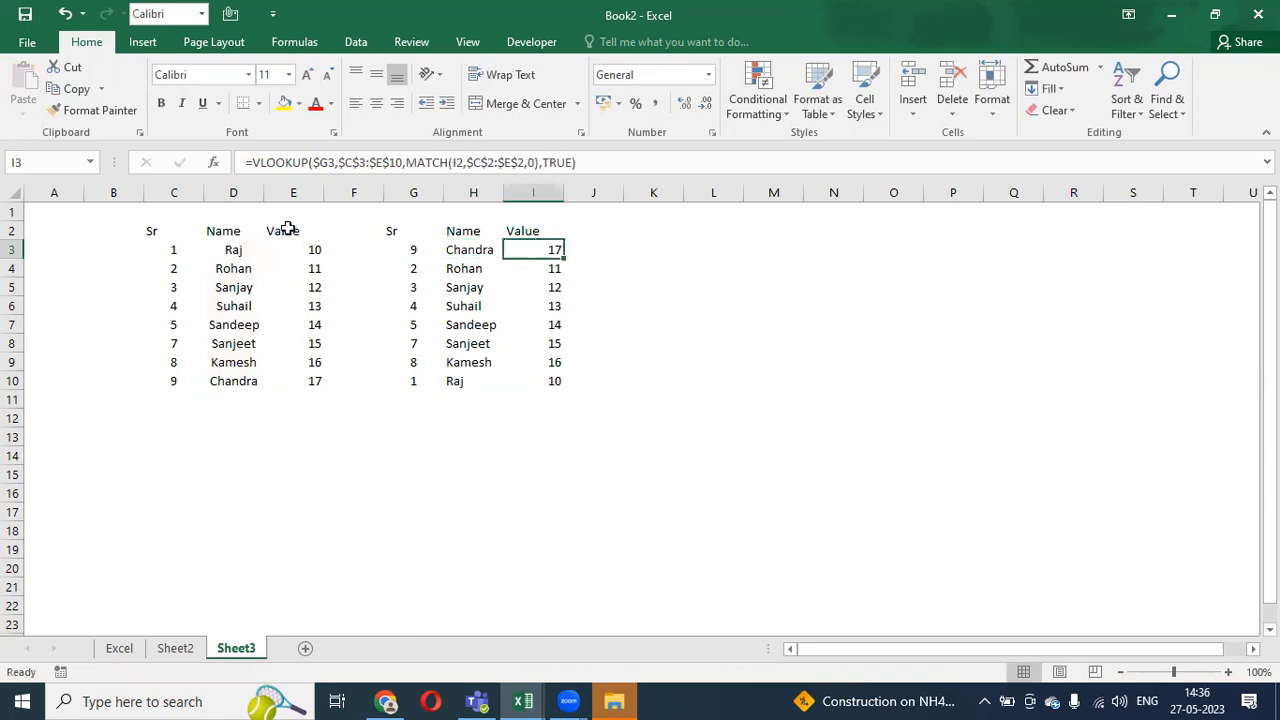
{"action": "key", "text": "Left"}
{"action": "key", "text": "shift+Right"}
{"action": "key", "text": "ctrl+c"}
{"action": "key", "text": "ctrl+shift+Down"}
{"action": "key", "text": "Return"}
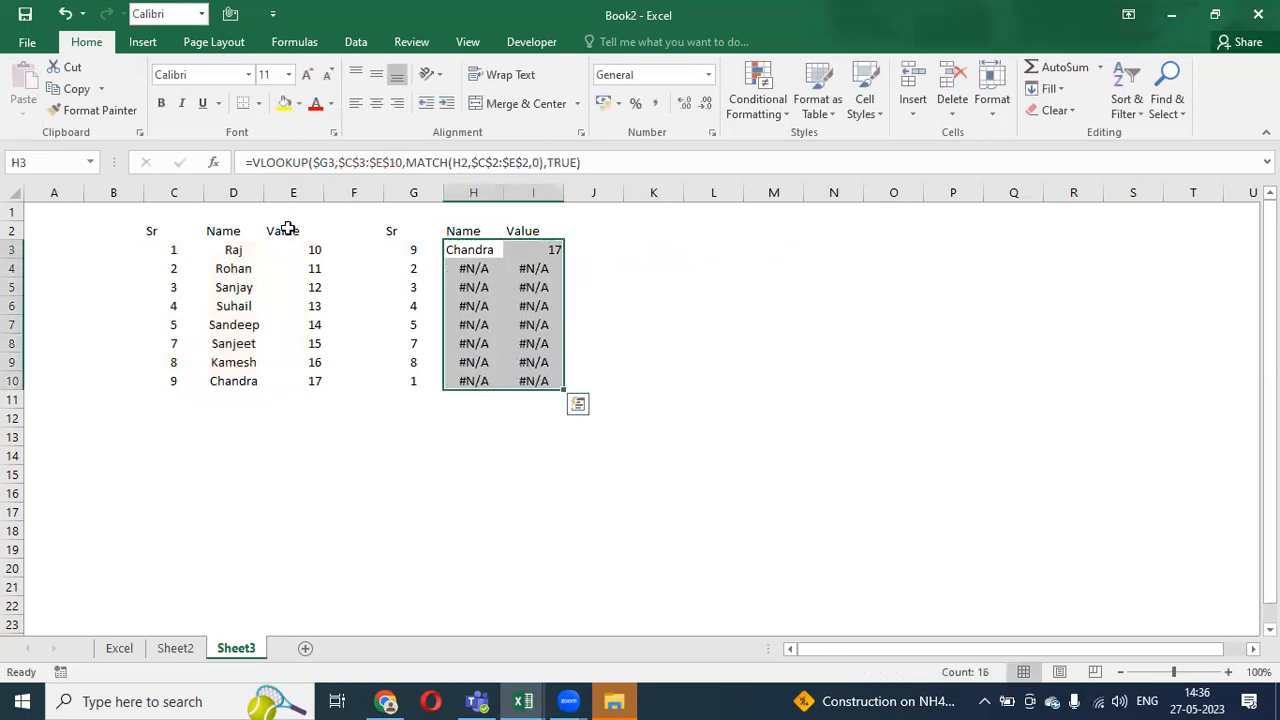
{"action": "key", "text": "ctrl+z"}
- Change the referencing of the $C$2:$E$2 header range in H3's MATCH with F4
{"action": "key", "text": "Up"}
{"action": "key", "text": "Down"}
{"action": "key", "text": "Right"}
{"action": "key", "text": "Left"}
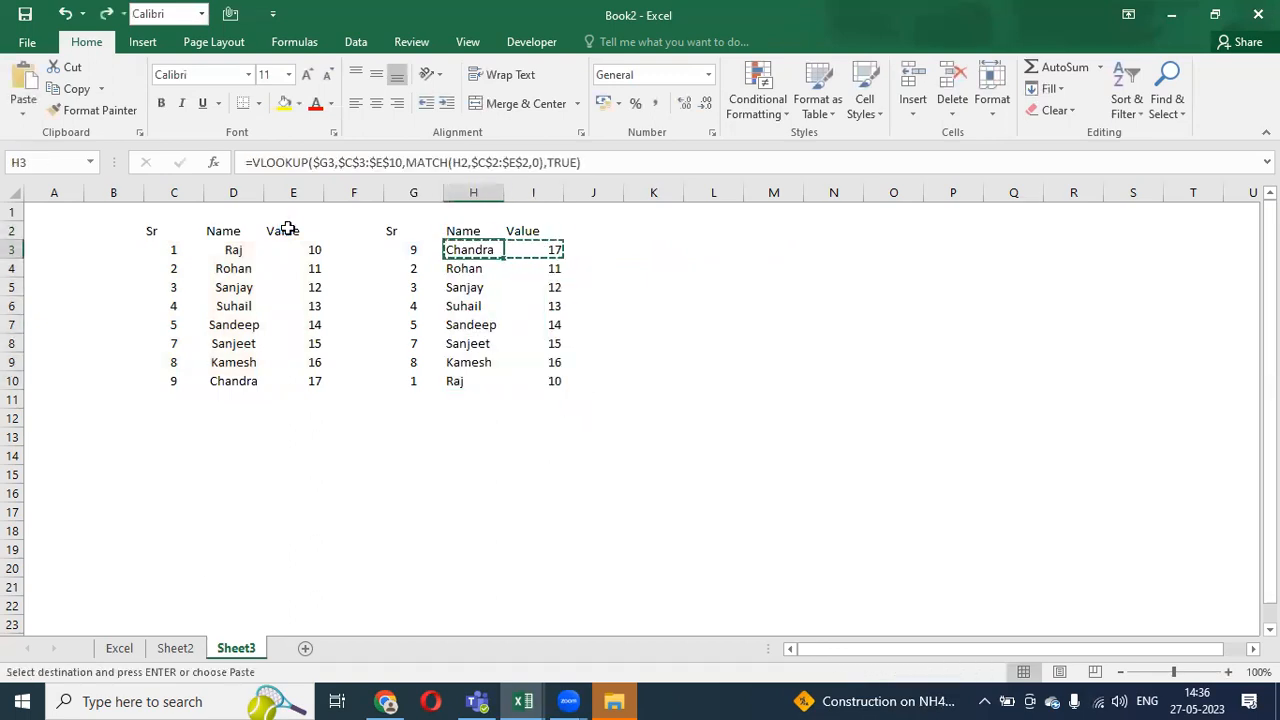
{"action": "left_click", "coordinate": [528, 162]}
{"action": "left_click_drag", "start_coordinate": [528, 162], "coordinate": [470, 162]}
{"action": "key", "text": "F4"}
{"action": "key", "text": "F4"}
{"action": "key", "text": "F4"}
{"action": "key", "text": "Return"}
- Copy the edited H3 formula into I3, then undo the paste
{"action": "key", "text": "Up"}
{"action": "key", "text": "ctrl+c"}
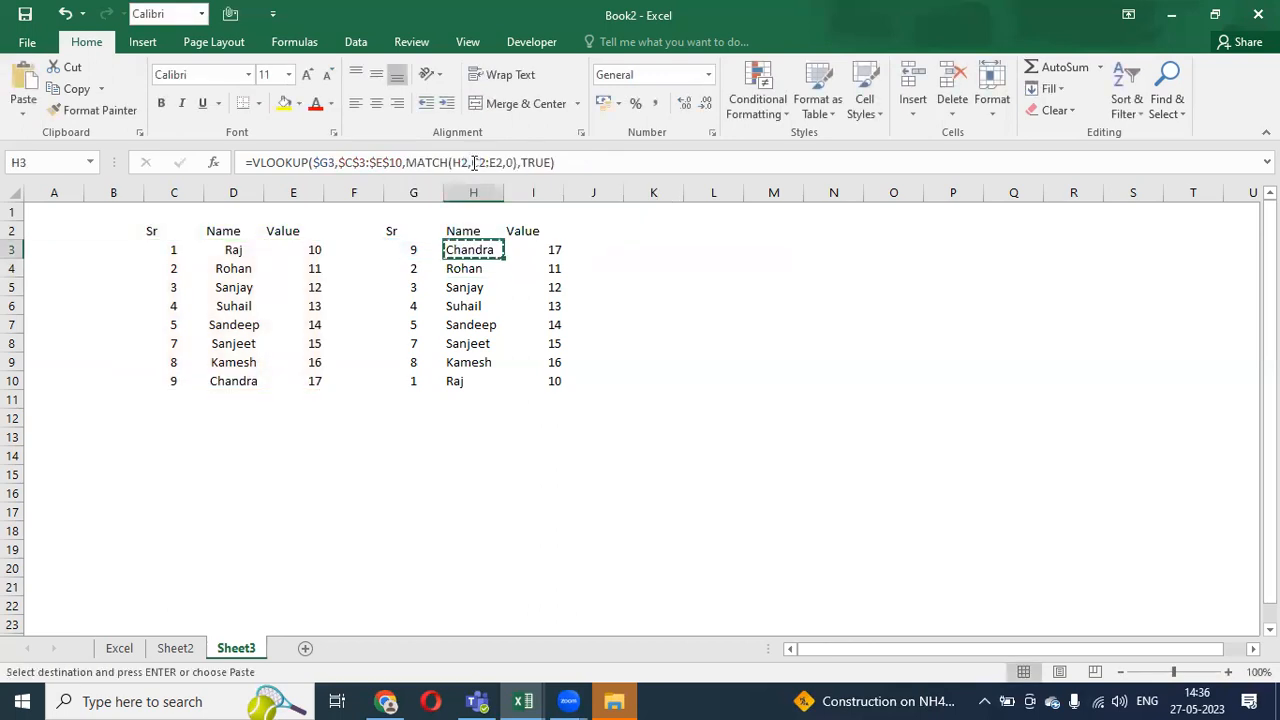
{"action": "key", "text": "Right"}
{"action": "key", "text": "Return"}
{"action": "key", "text": "ctrl+z"}
{"action": "key", "text": "Escape"}
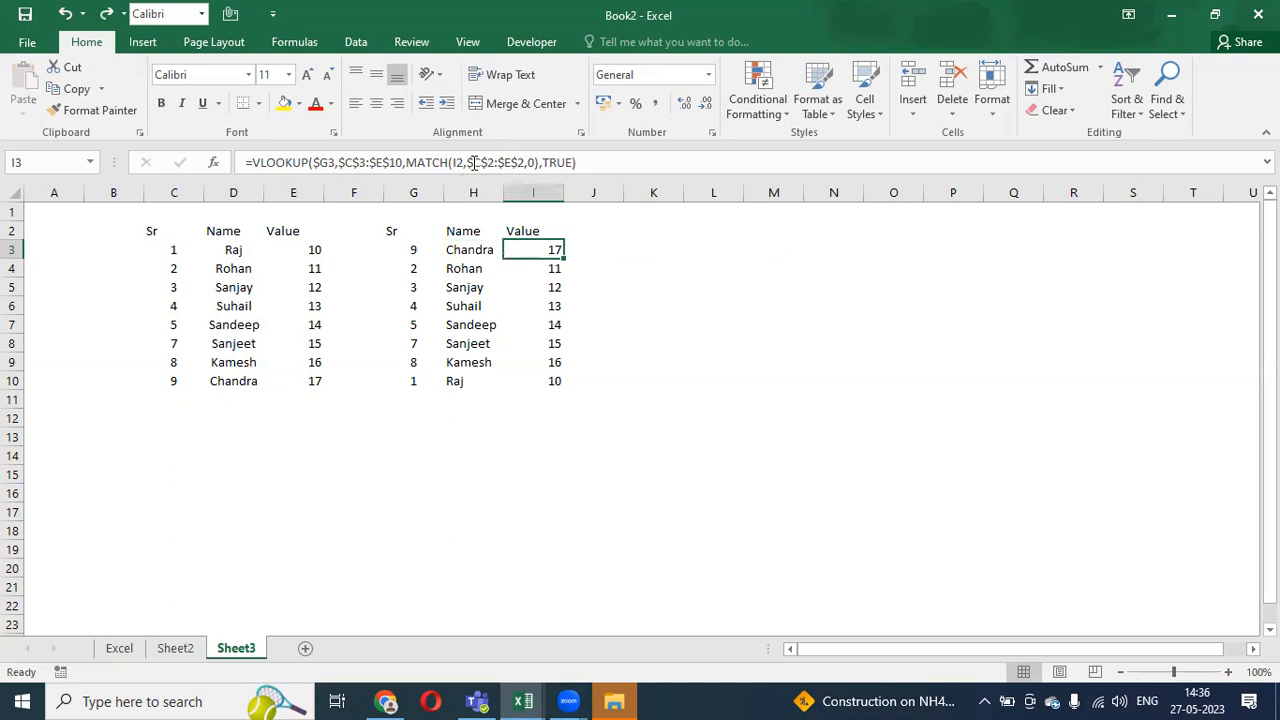
- Try filling H3's formula down to H10, undo the #N/A results and restore the absolute header range
{"action": "key", "text": "Left"}
{"action": "key", "text": "ctrl+shift+Down"}
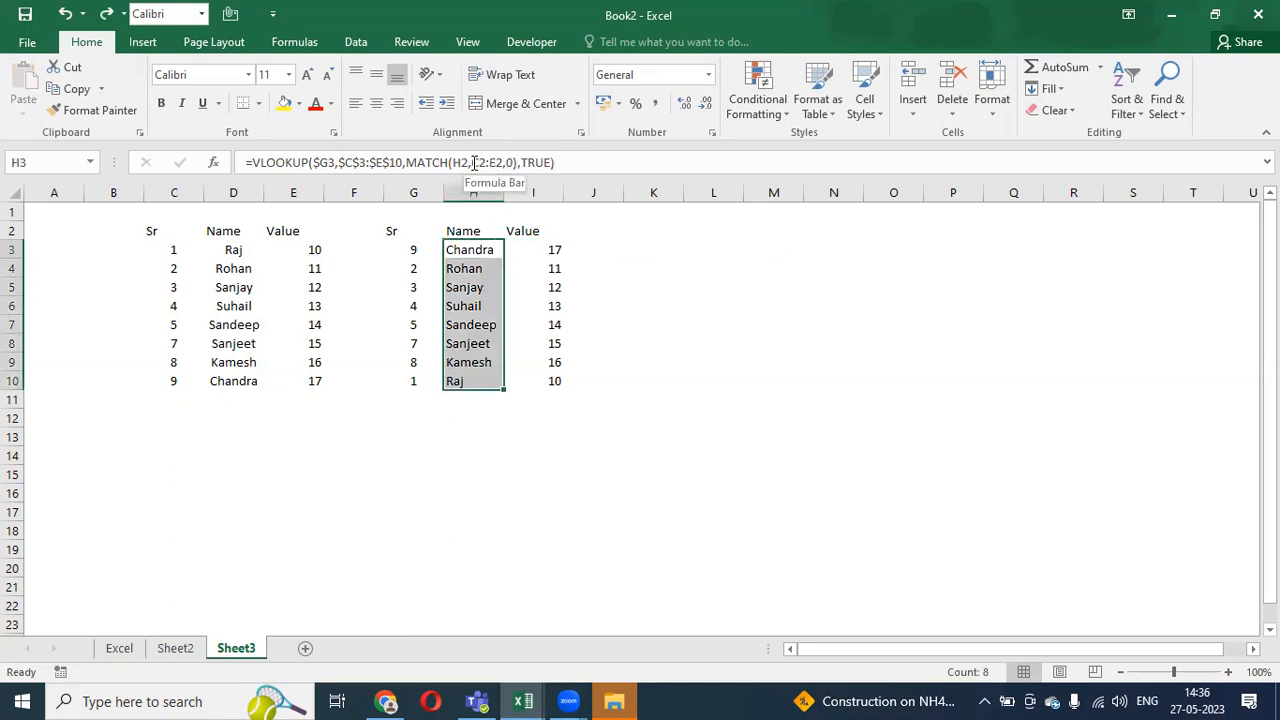
{"action": "key", "text": "ctrl+d"}
{"action": "key", "text": "ctrl+z"}
{"action": "key", "text": "Up"}
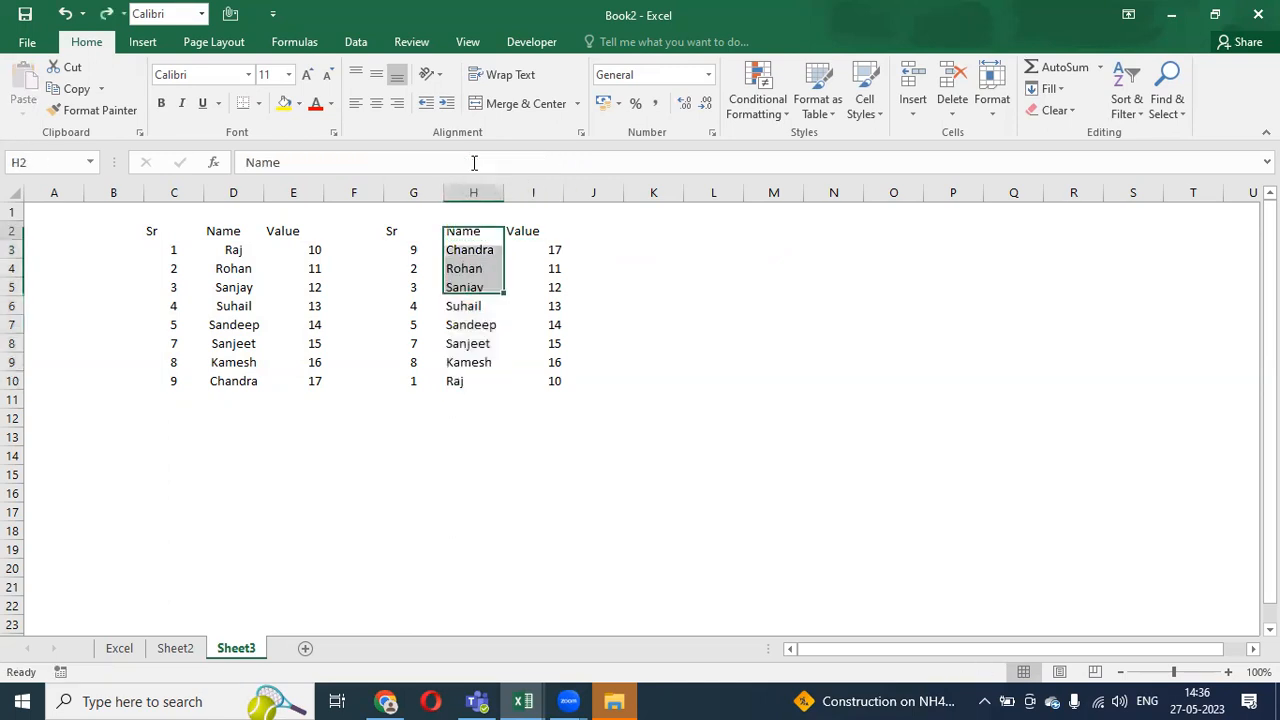
{"action": "key", "text": "Down"}
{"action": "key", "text": "ctrl+z"}
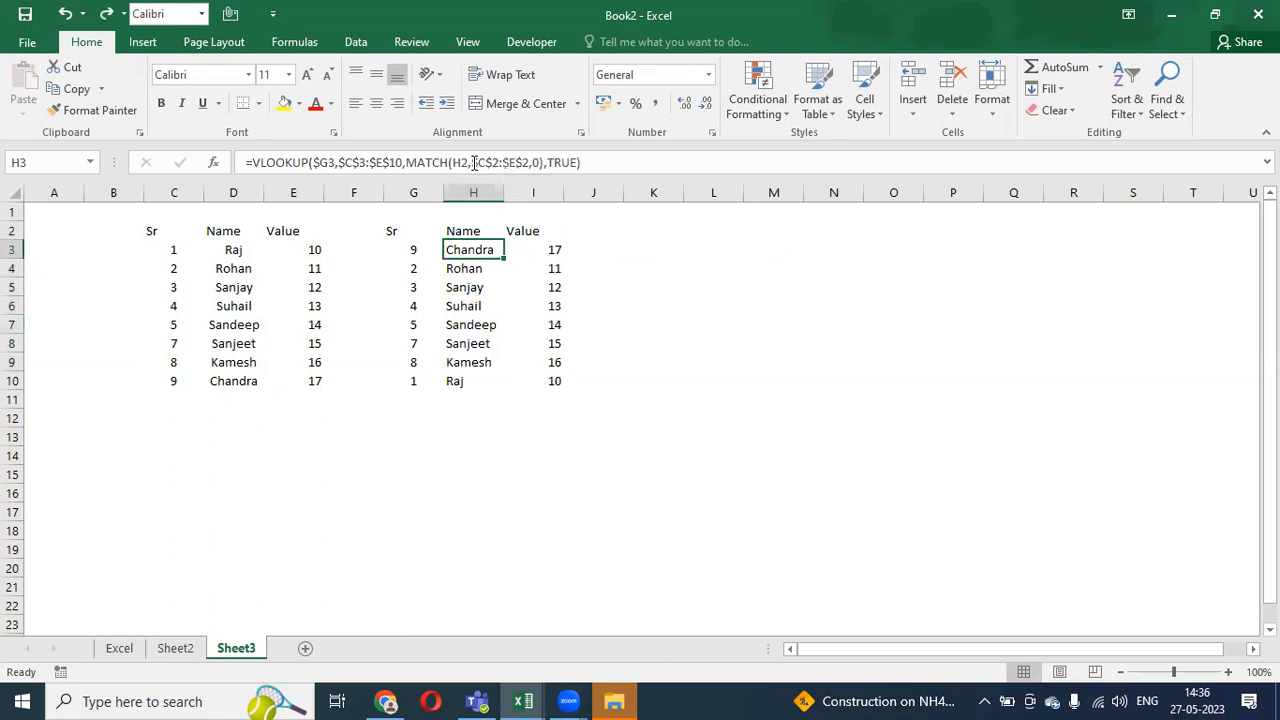
- Select the Sr values in C4:C7
{"action": "key", "text": "Right"}
{"action": "key", "text": "Left"}
{"action": "key", "text": "Left"}
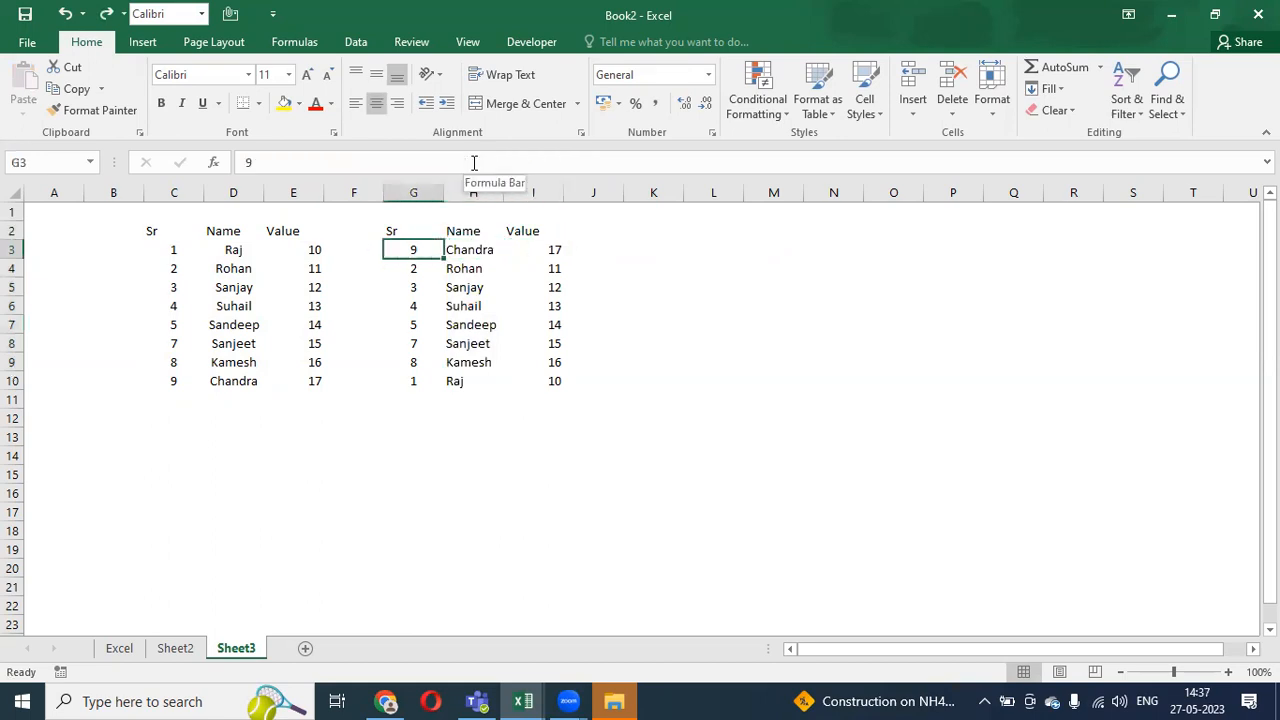
{"action": "key", "text": "Left"}
{"action": "key", "text": "Left"}
{"action": "key", "text": "Left"}
{"action": "key", "text": "Left"}
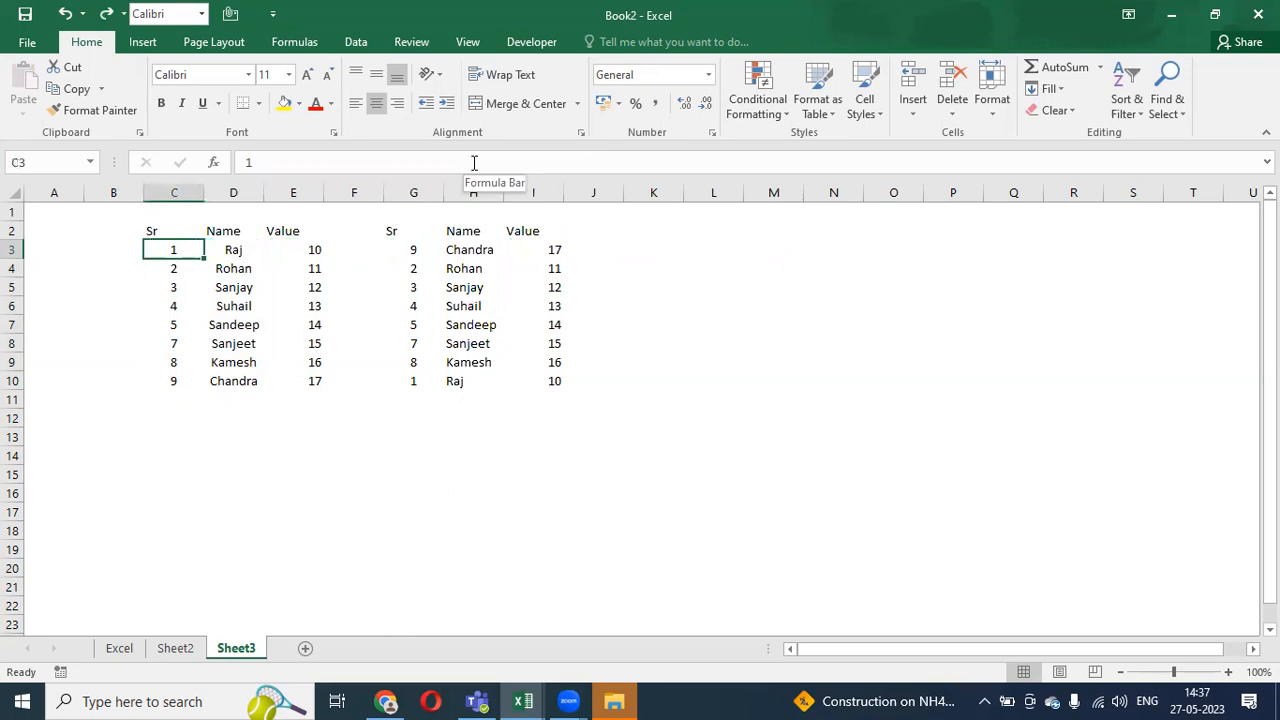
{"action": "key", "text": "Down"}
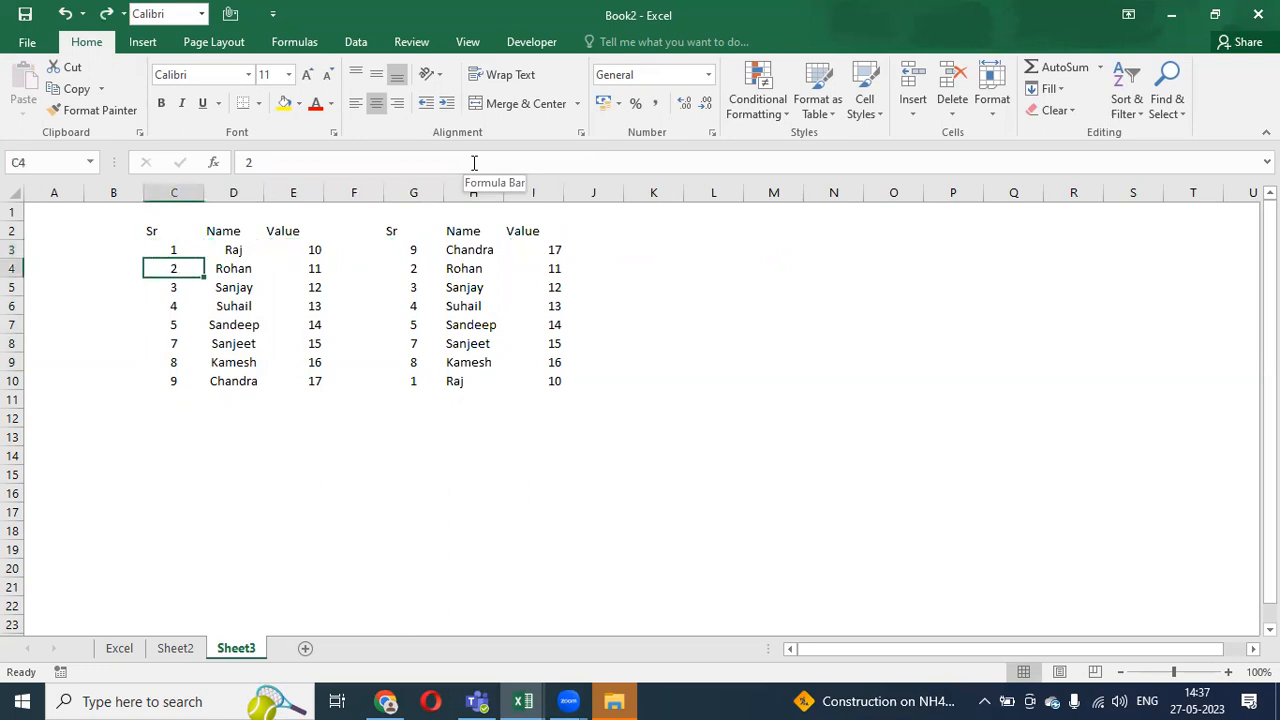
{"action": "key", "text": "shift+Down"}
{"action": "key", "text": "shift+Down"}
{"action": "key", "text": "shift+Down"}
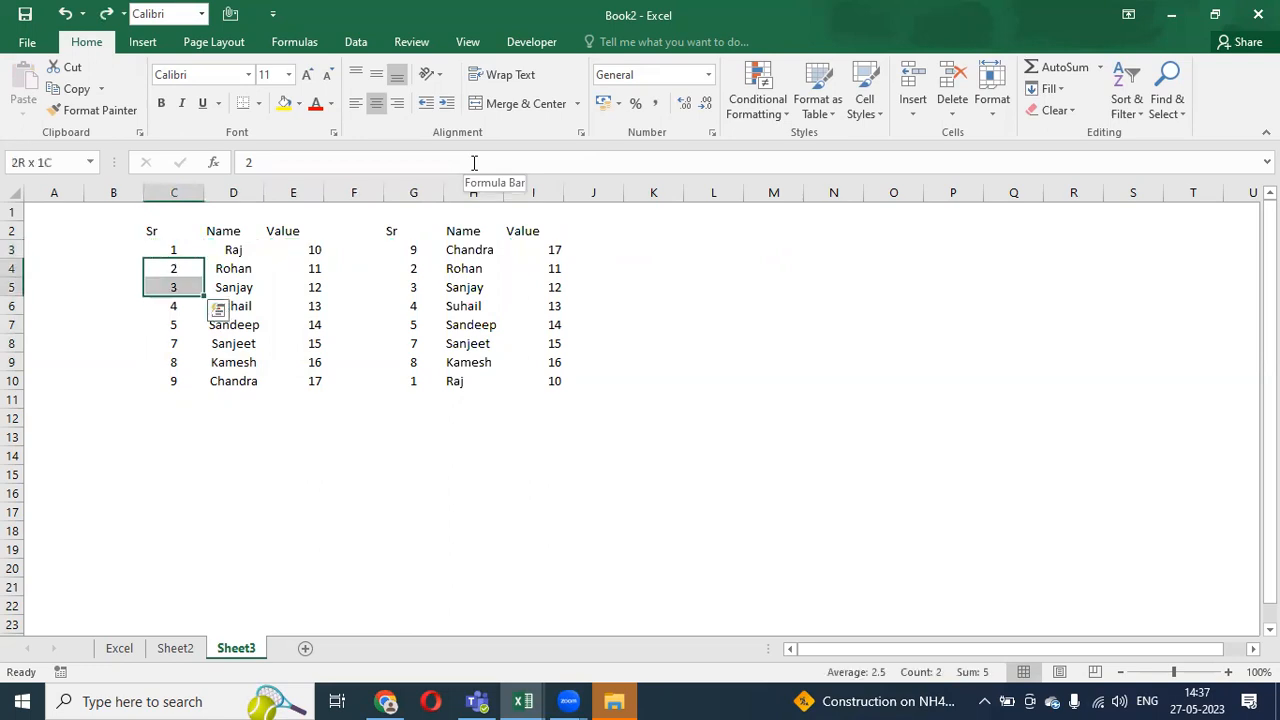